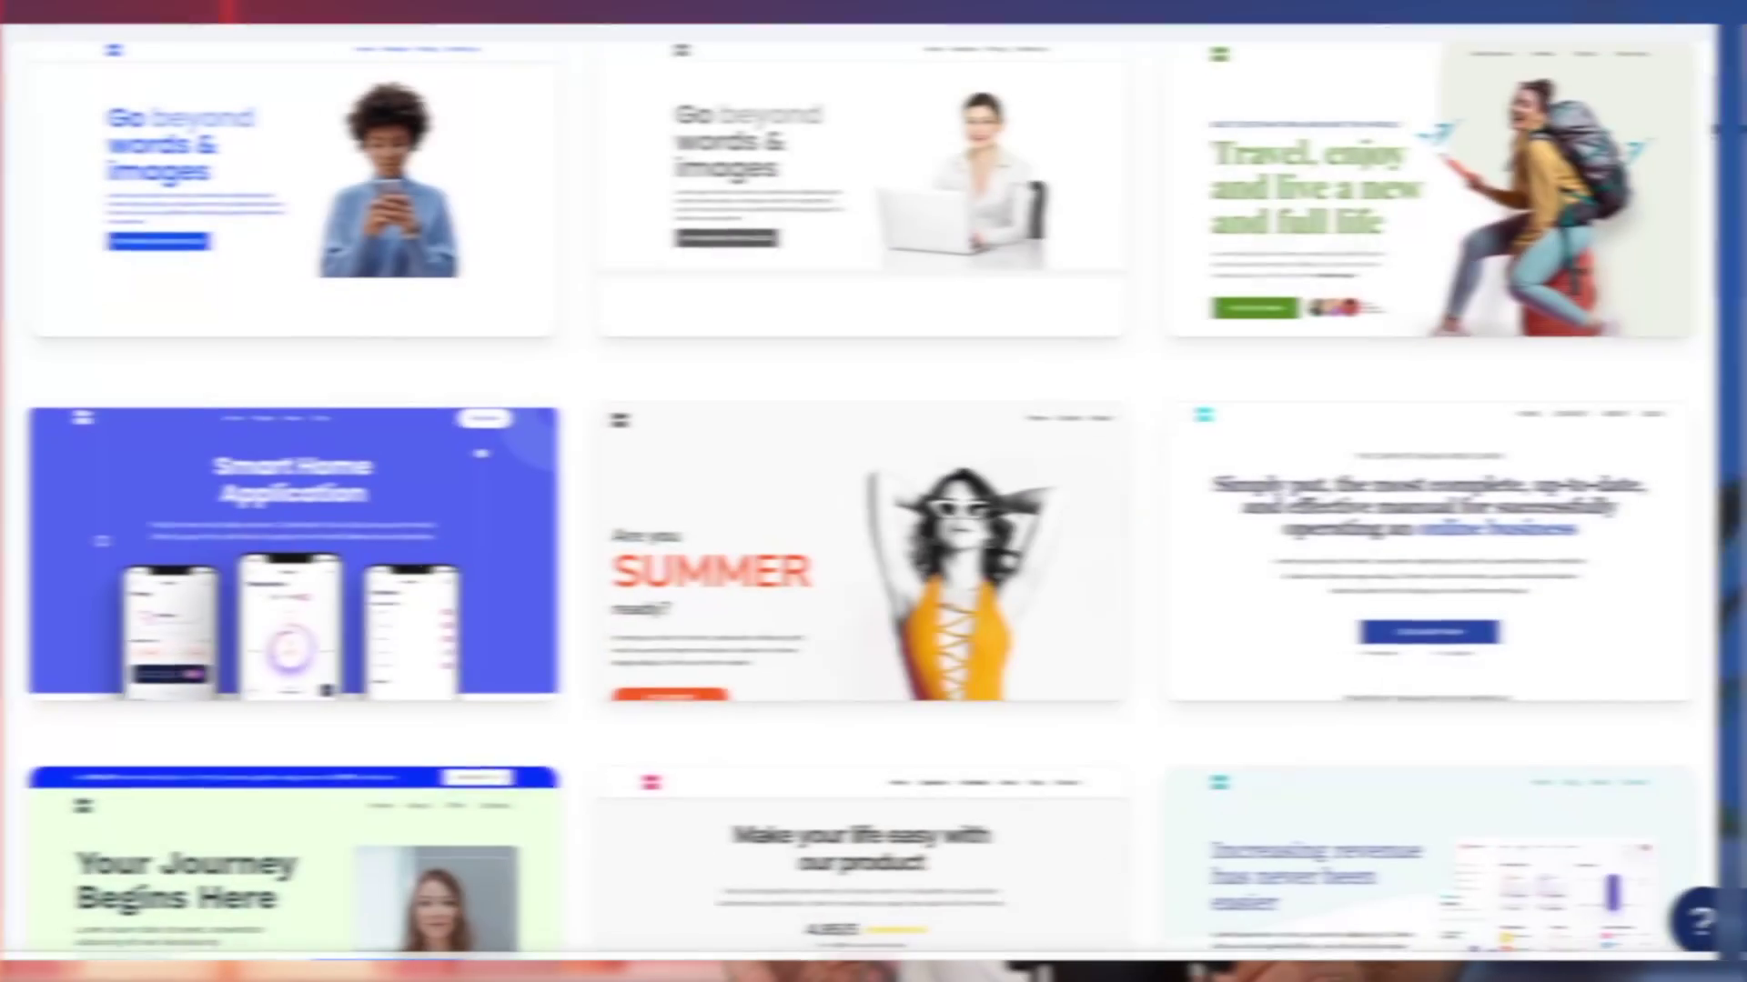
Scroll down the Systeme.io homepage and click into the email sign-up field
{"action": "scroll", "coordinate": [1728, 269], "scroll_direction": "down", "scroll_amount": 6}
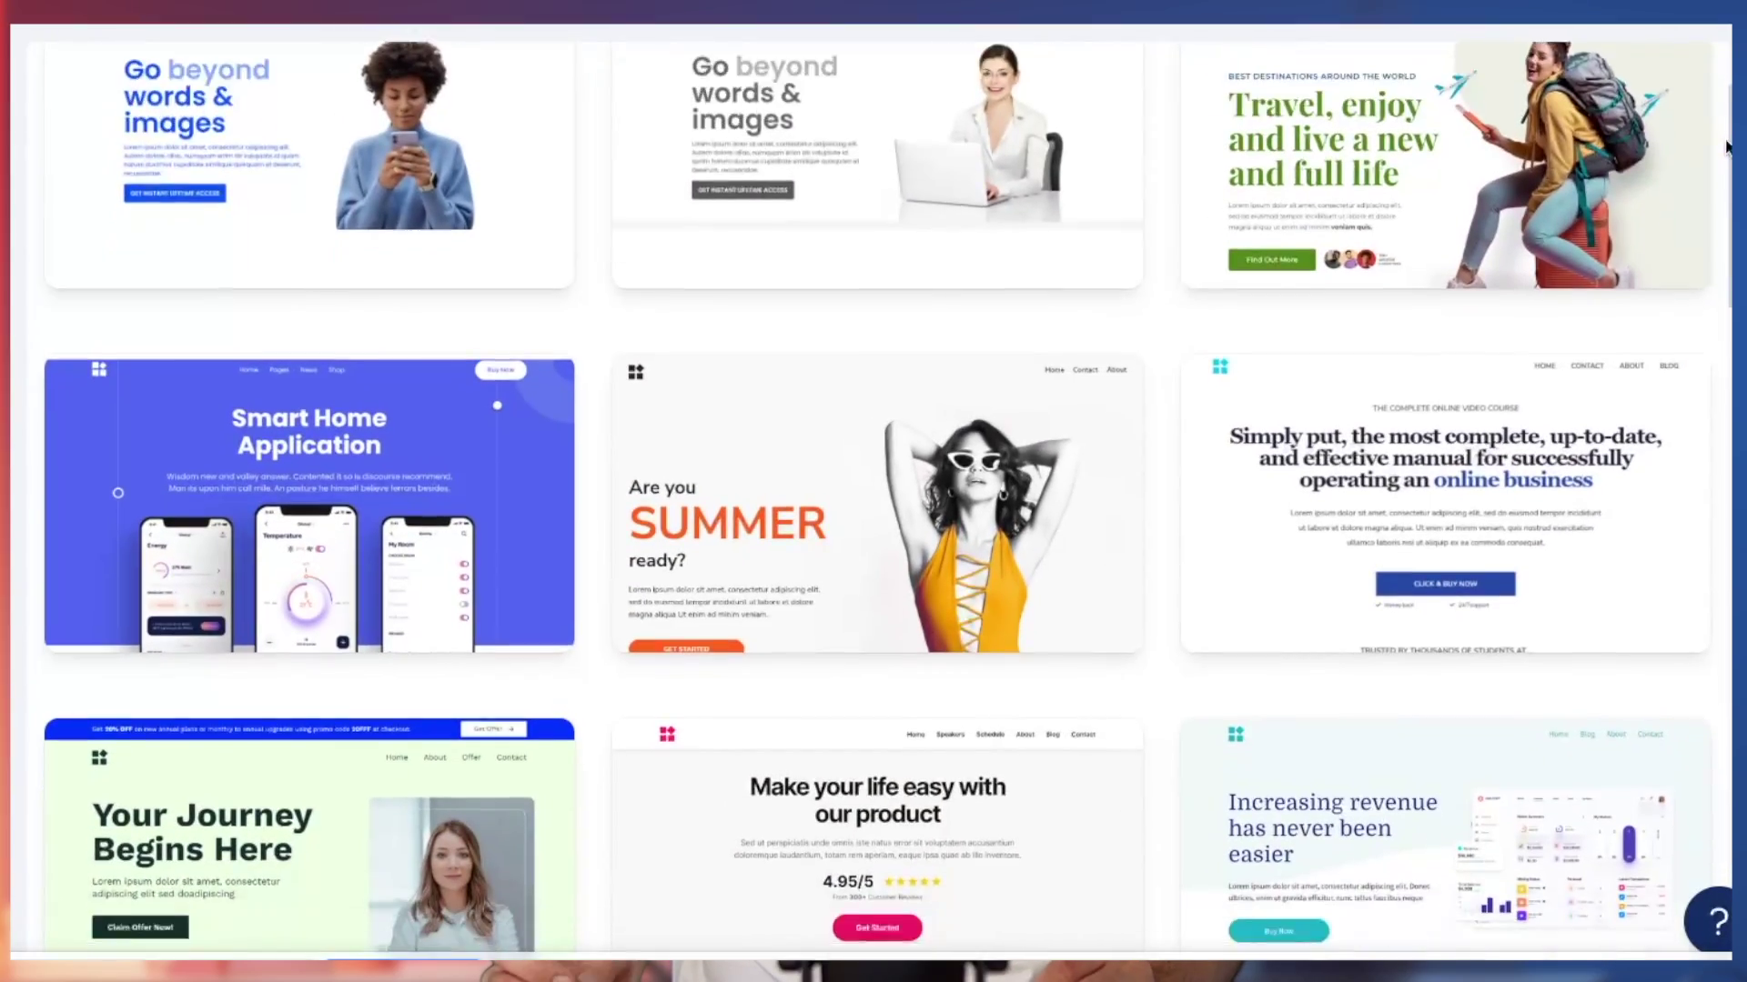
{"action": "scroll", "coordinate": [1729, 268], "scroll_direction": "down", "scroll_amount": 5}
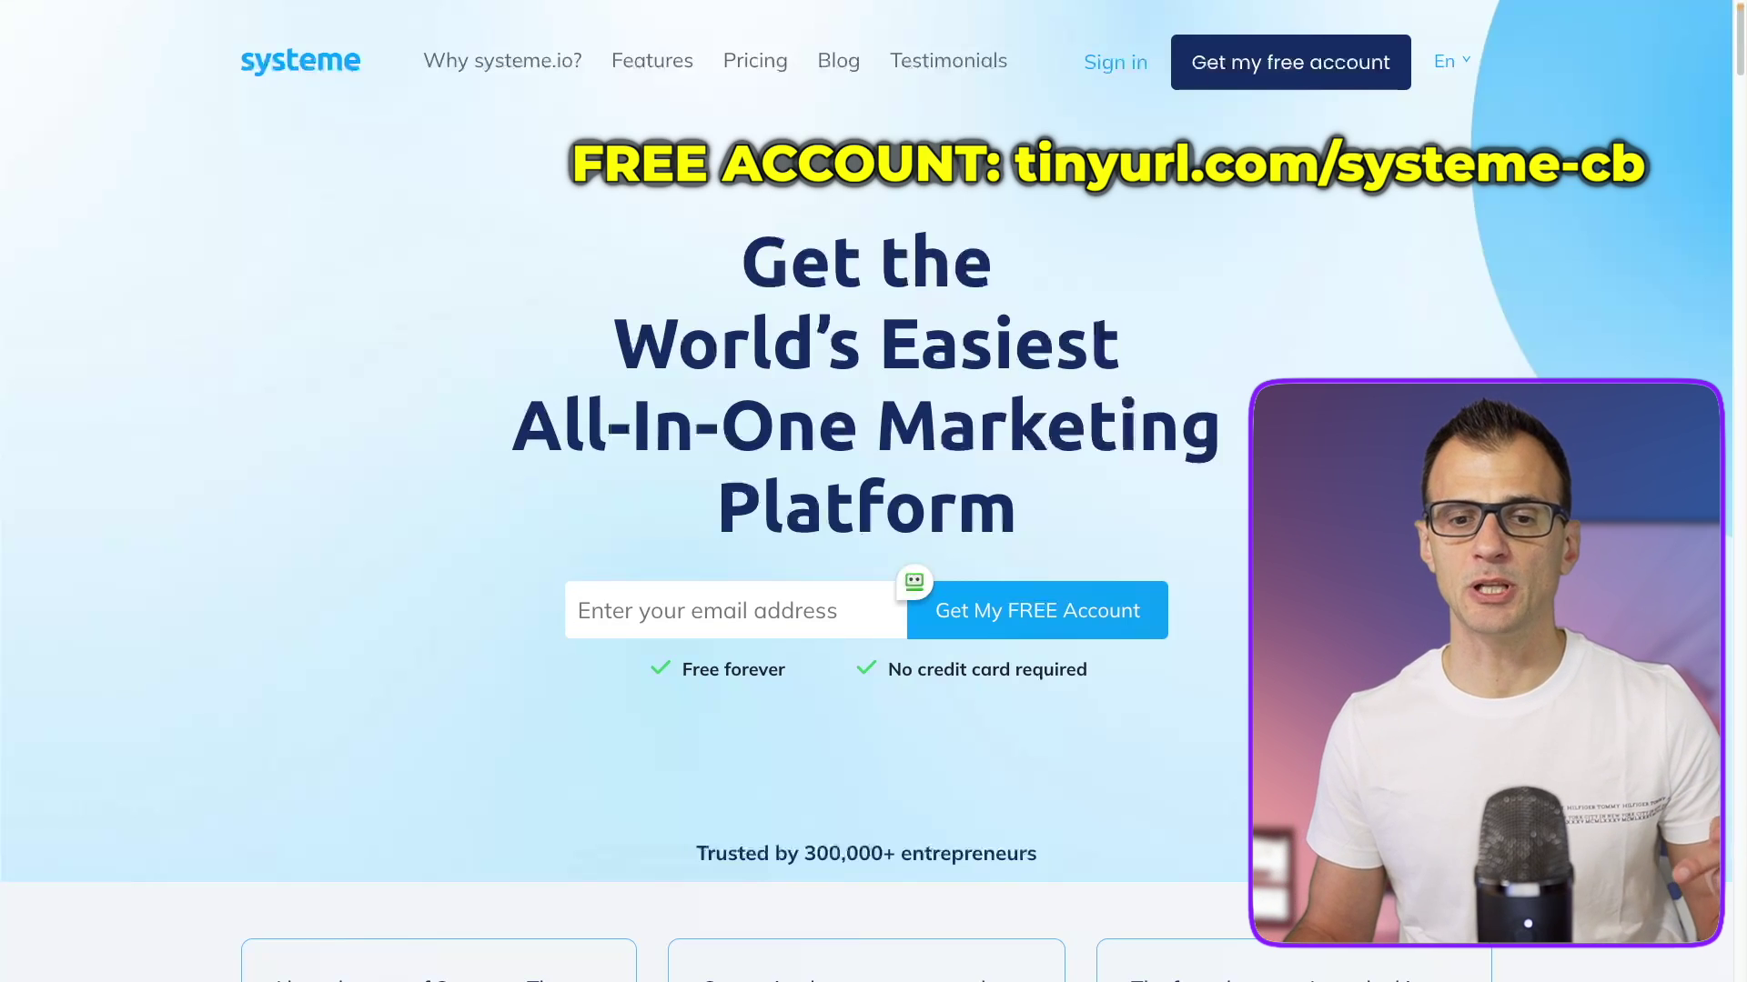
{"action": "scroll", "coordinate": [829, 575], "scroll_direction": "down", "scroll_amount": 1}
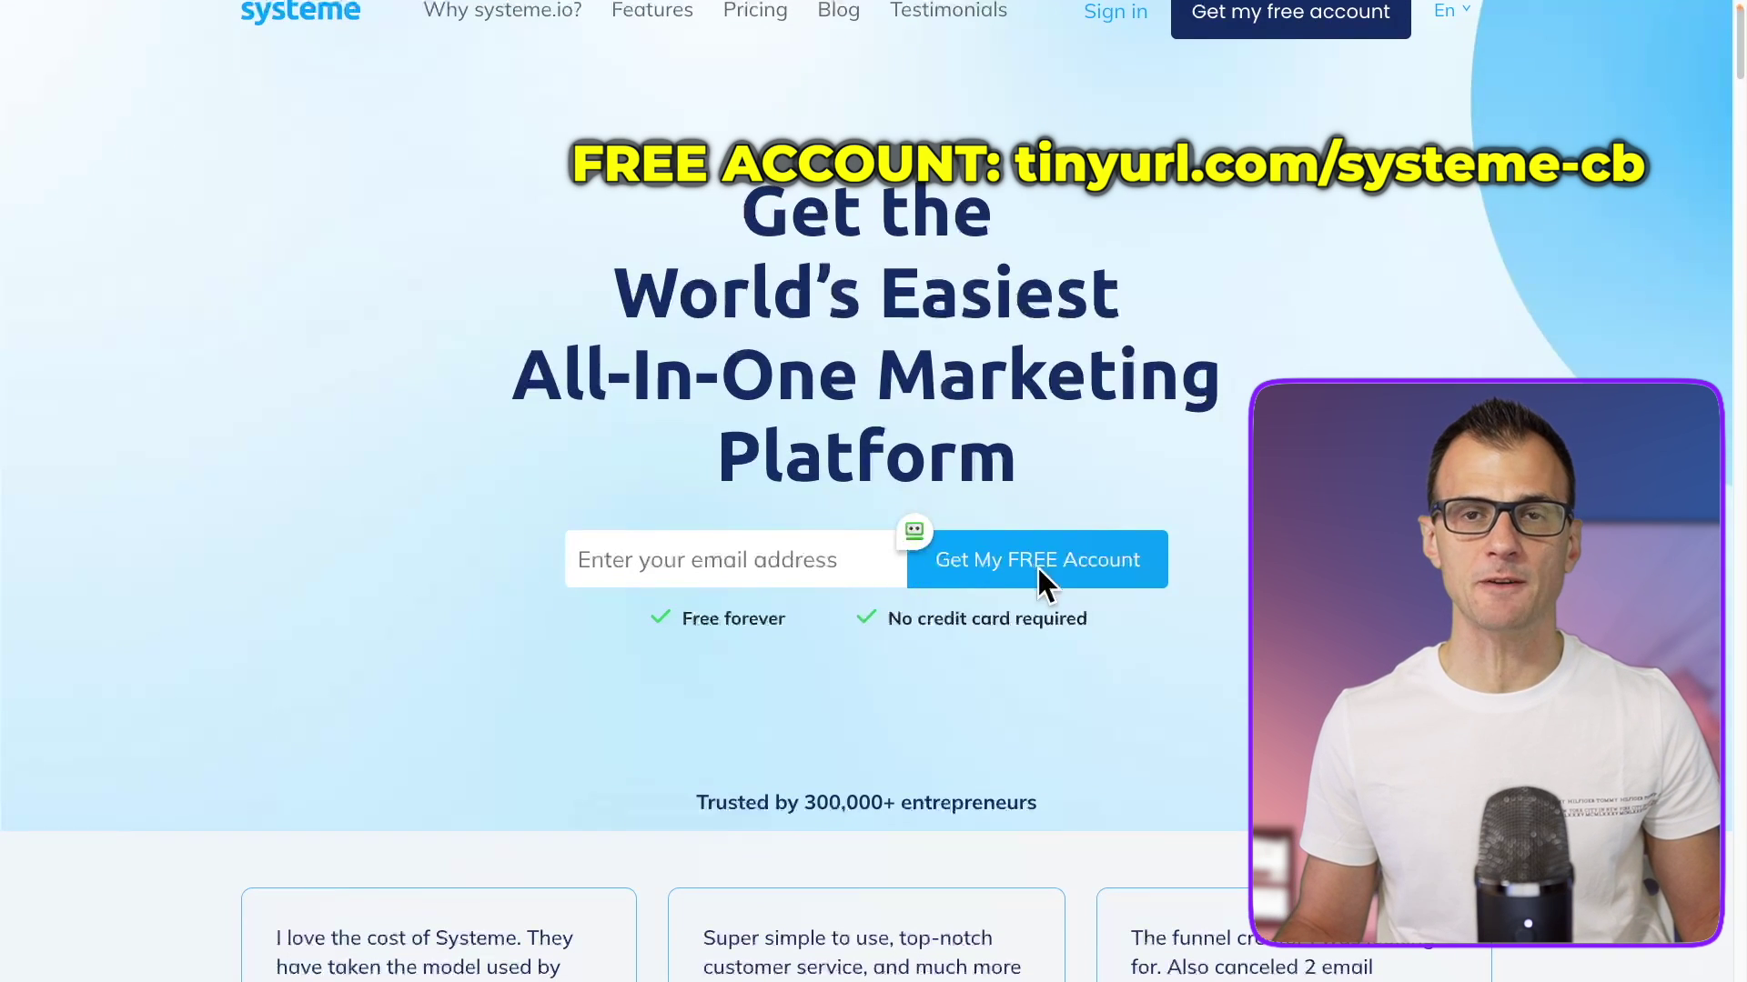
{"action": "left_click", "coordinate": [578, 560]}
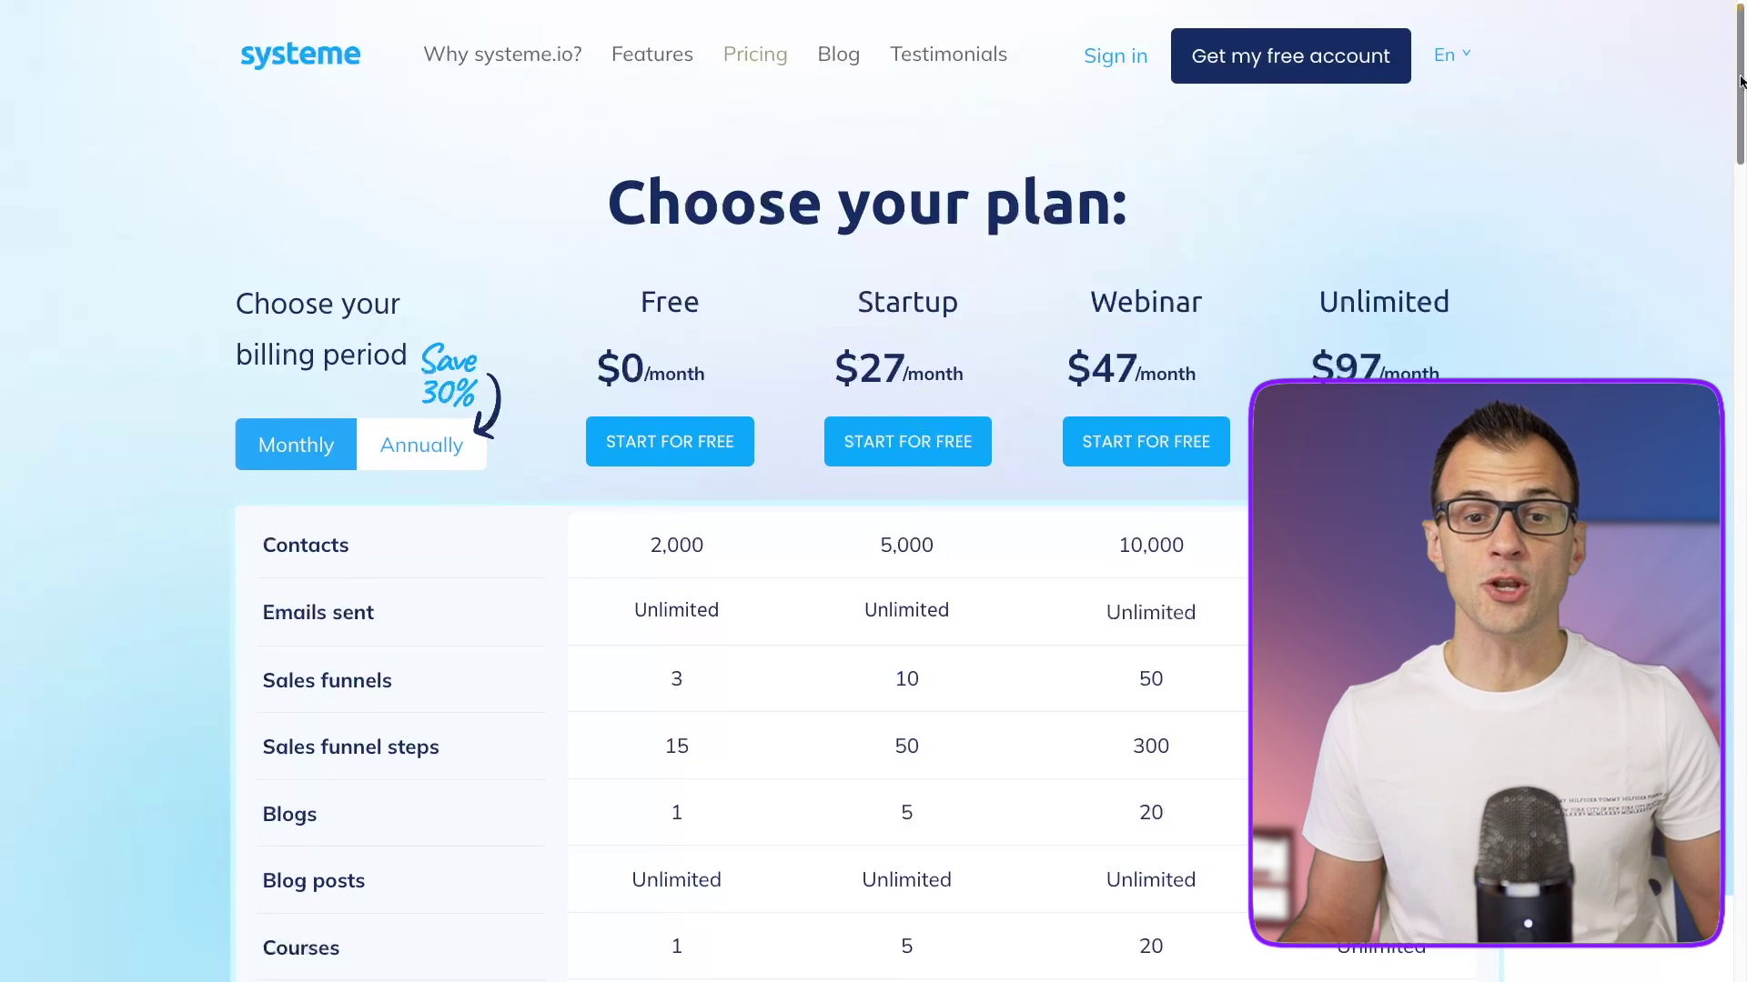
Scroll through the Free, Startup, Webinar and Unlimited plan comparison table
{"action": "scroll", "coordinate": [1442, 86], "scroll_direction": "down", "scroll_amount": 2}
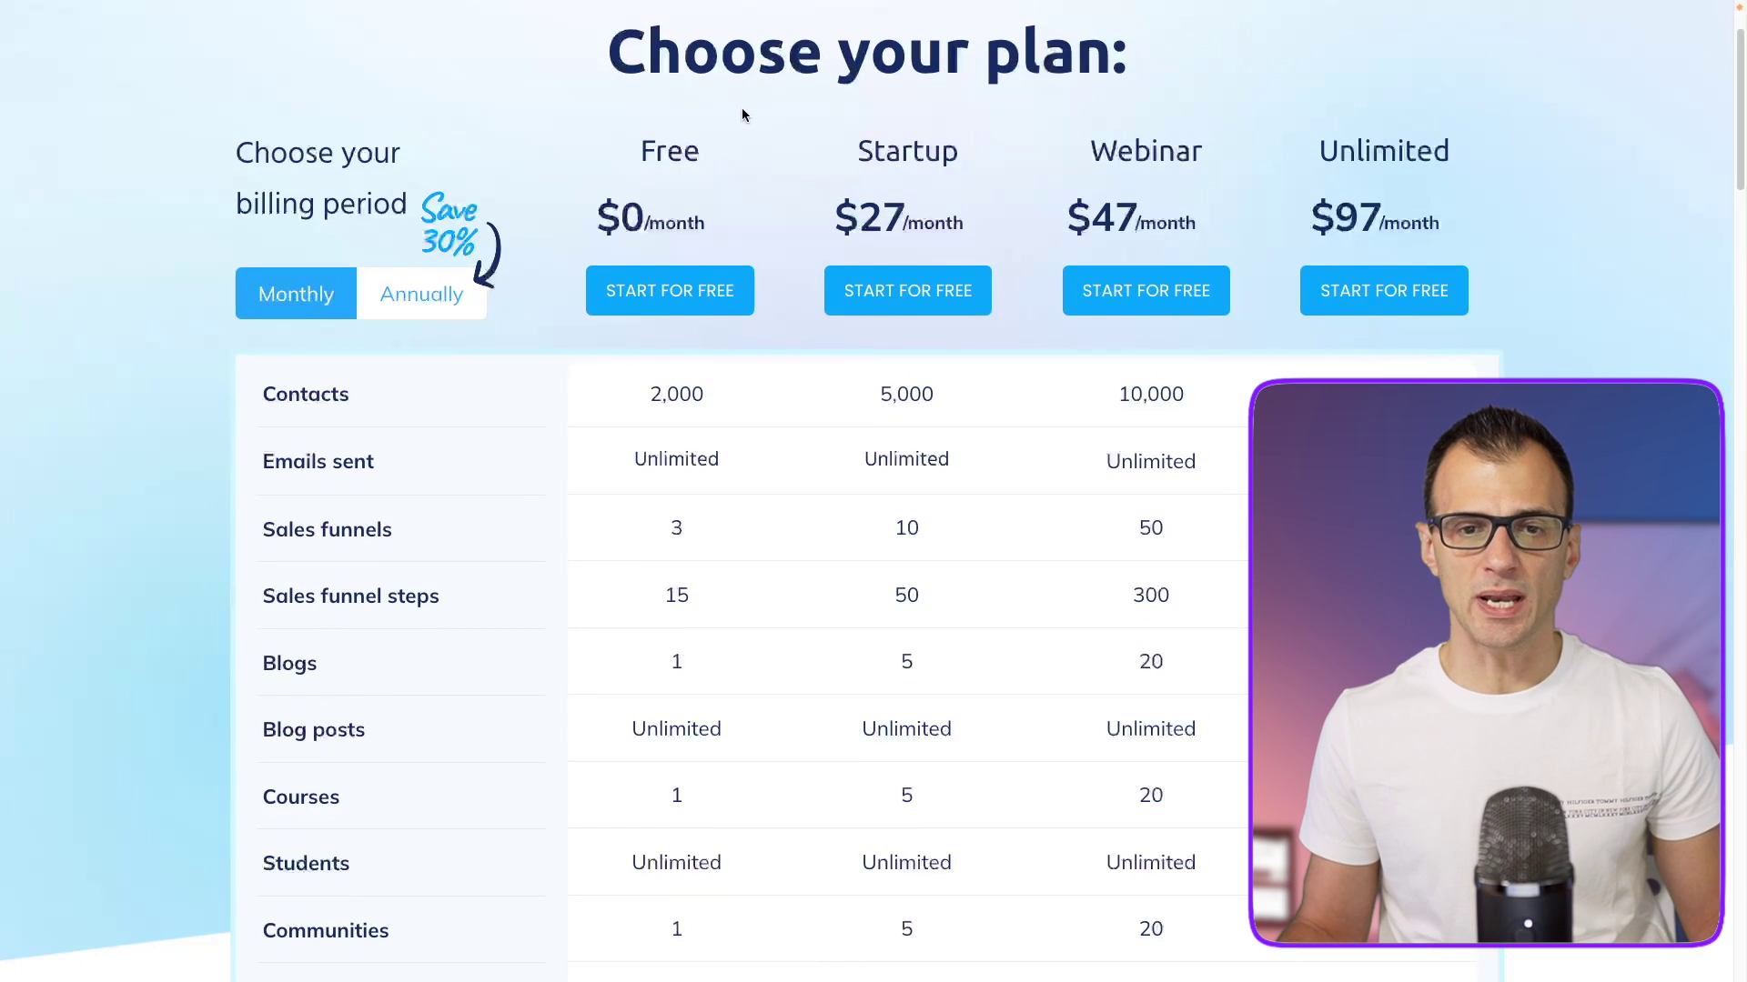
{"action": "left_click_drag", "start_coordinate": [641, 151], "coordinate": [741, 234]}
{"action": "scroll", "coordinate": [722, 335], "scroll_direction": "down", "scroll_amount": 2}
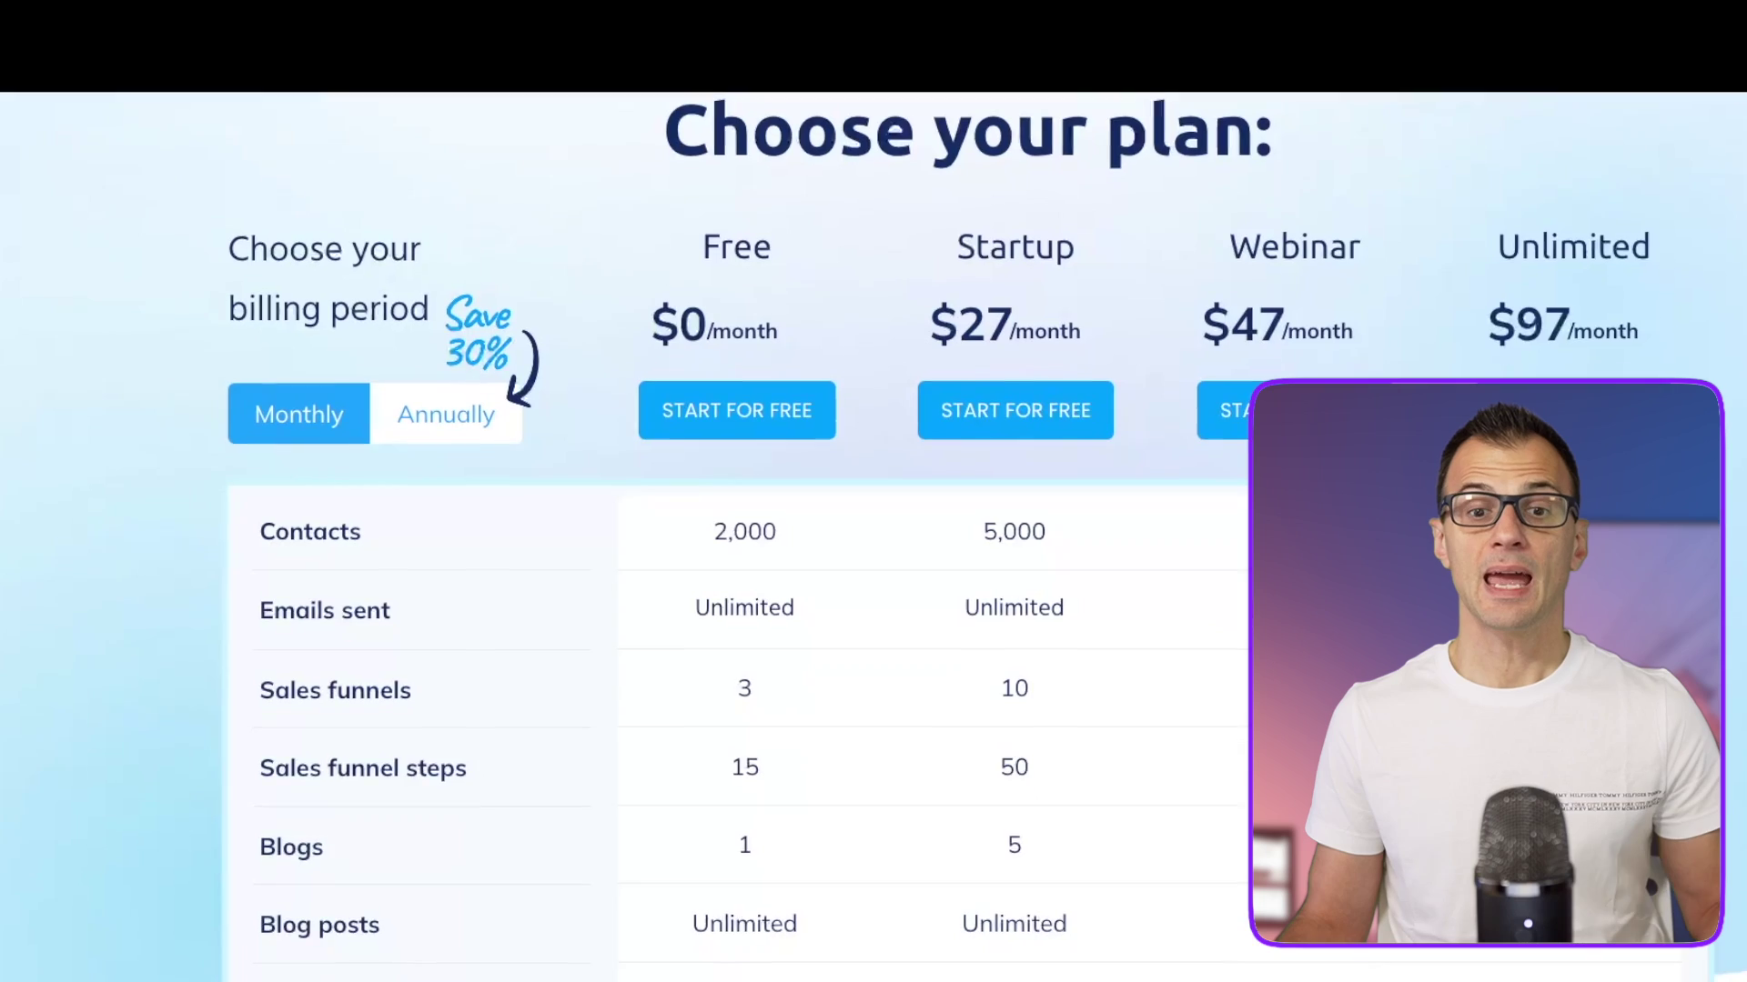
{"action": "scroll", "coordinate": [842, 535], "scroll_direction": "down", "scroll_amount": 2}
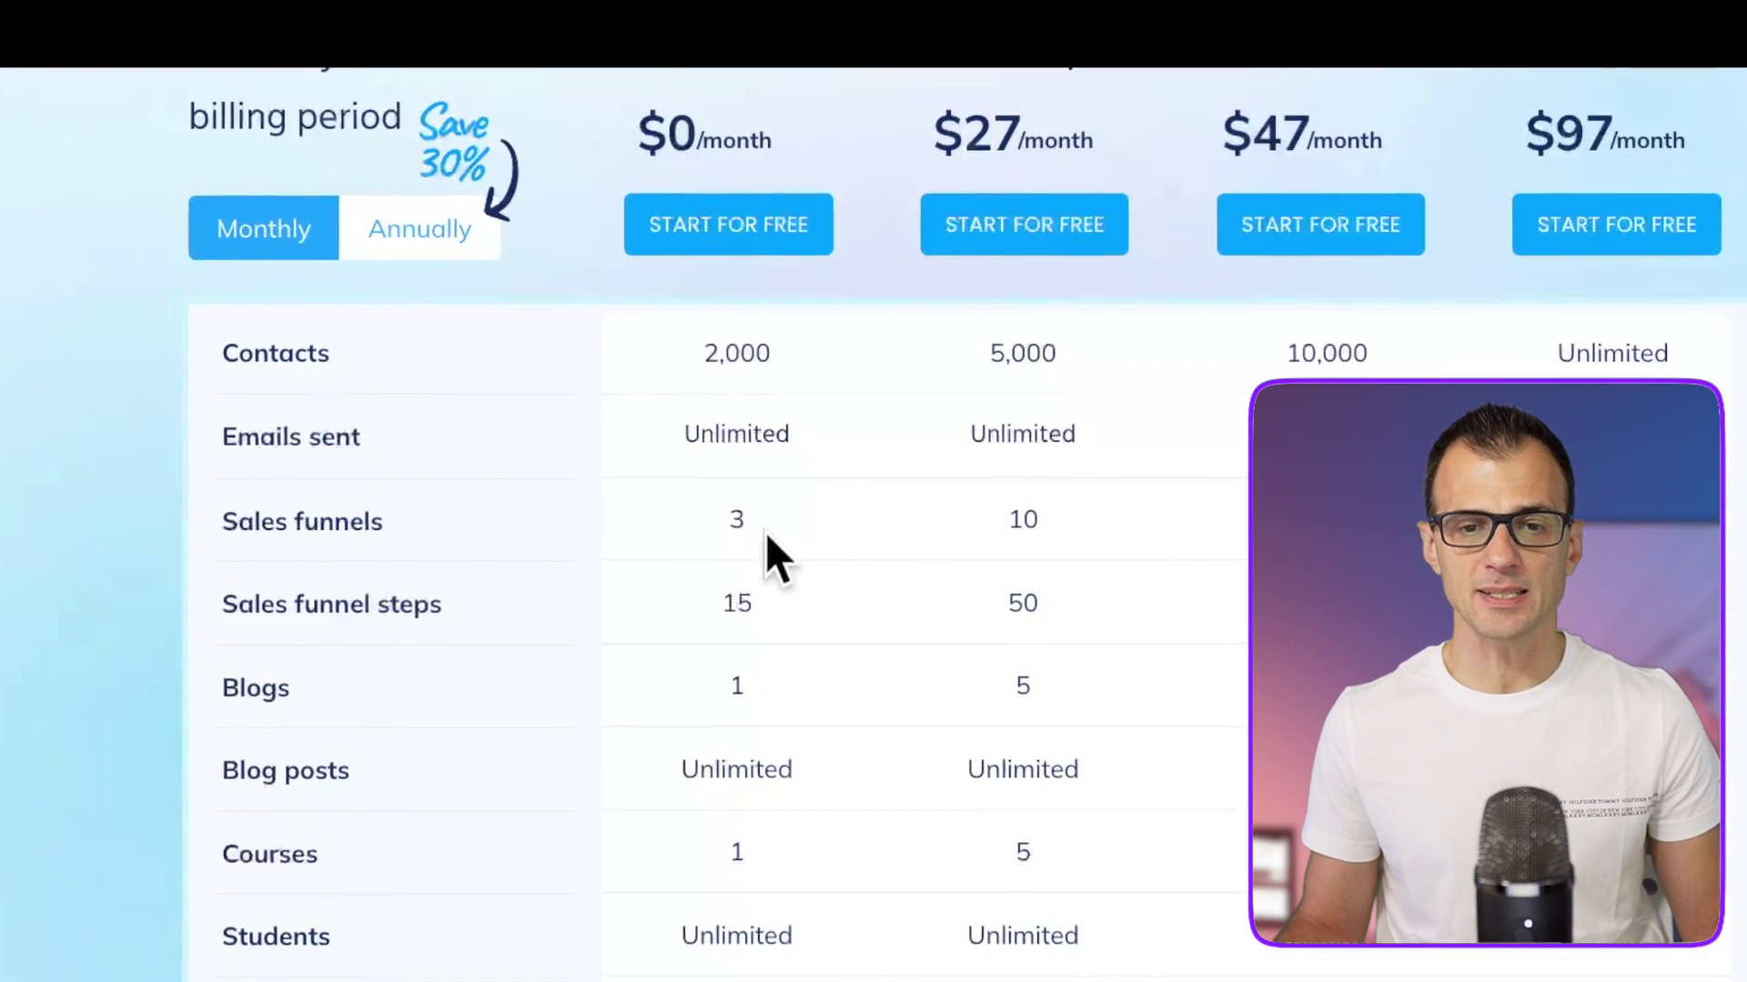
{"action": "left_click_drag", "start_coordinate": [768, 557], "coordinate": [653, 544]}
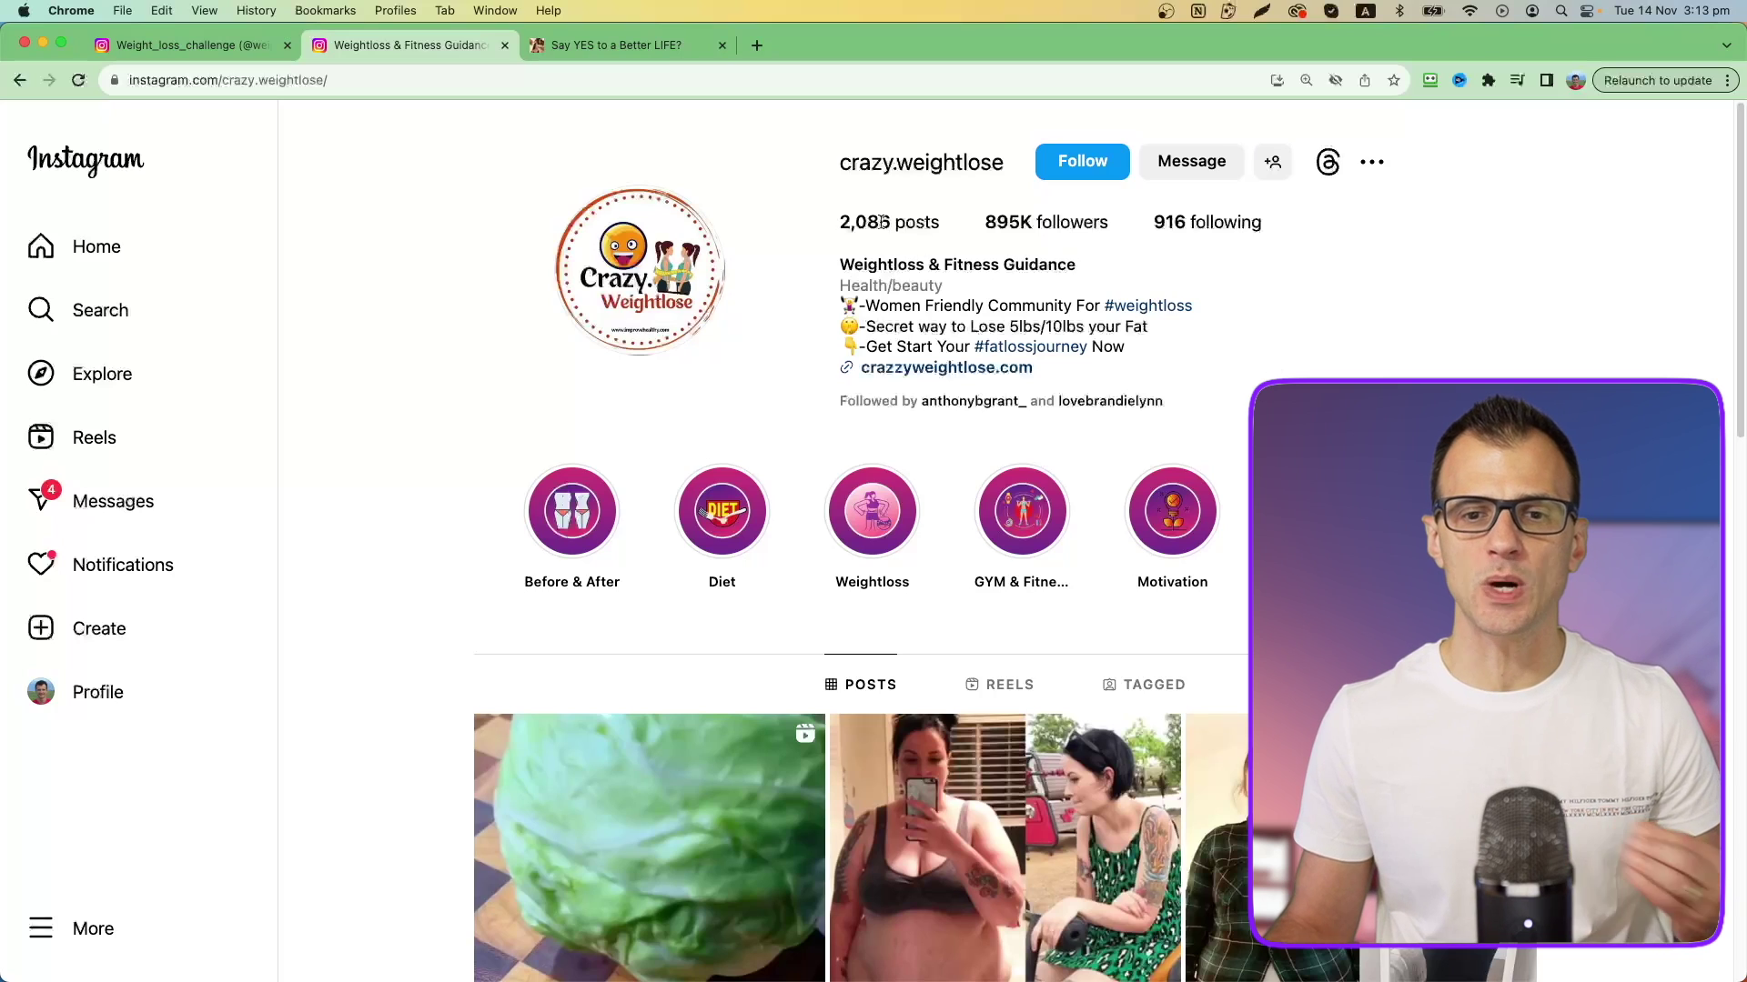
Open the Instagram profile's bio link, the 'Say YES to a Better LIFE?' landing page, in a new tab
{"action": "left_click_drag", "start_coordinate": [806, 164], "coordinate": [982, 164]}
{"action": "left_click", "coordinate": [1328, 339]}
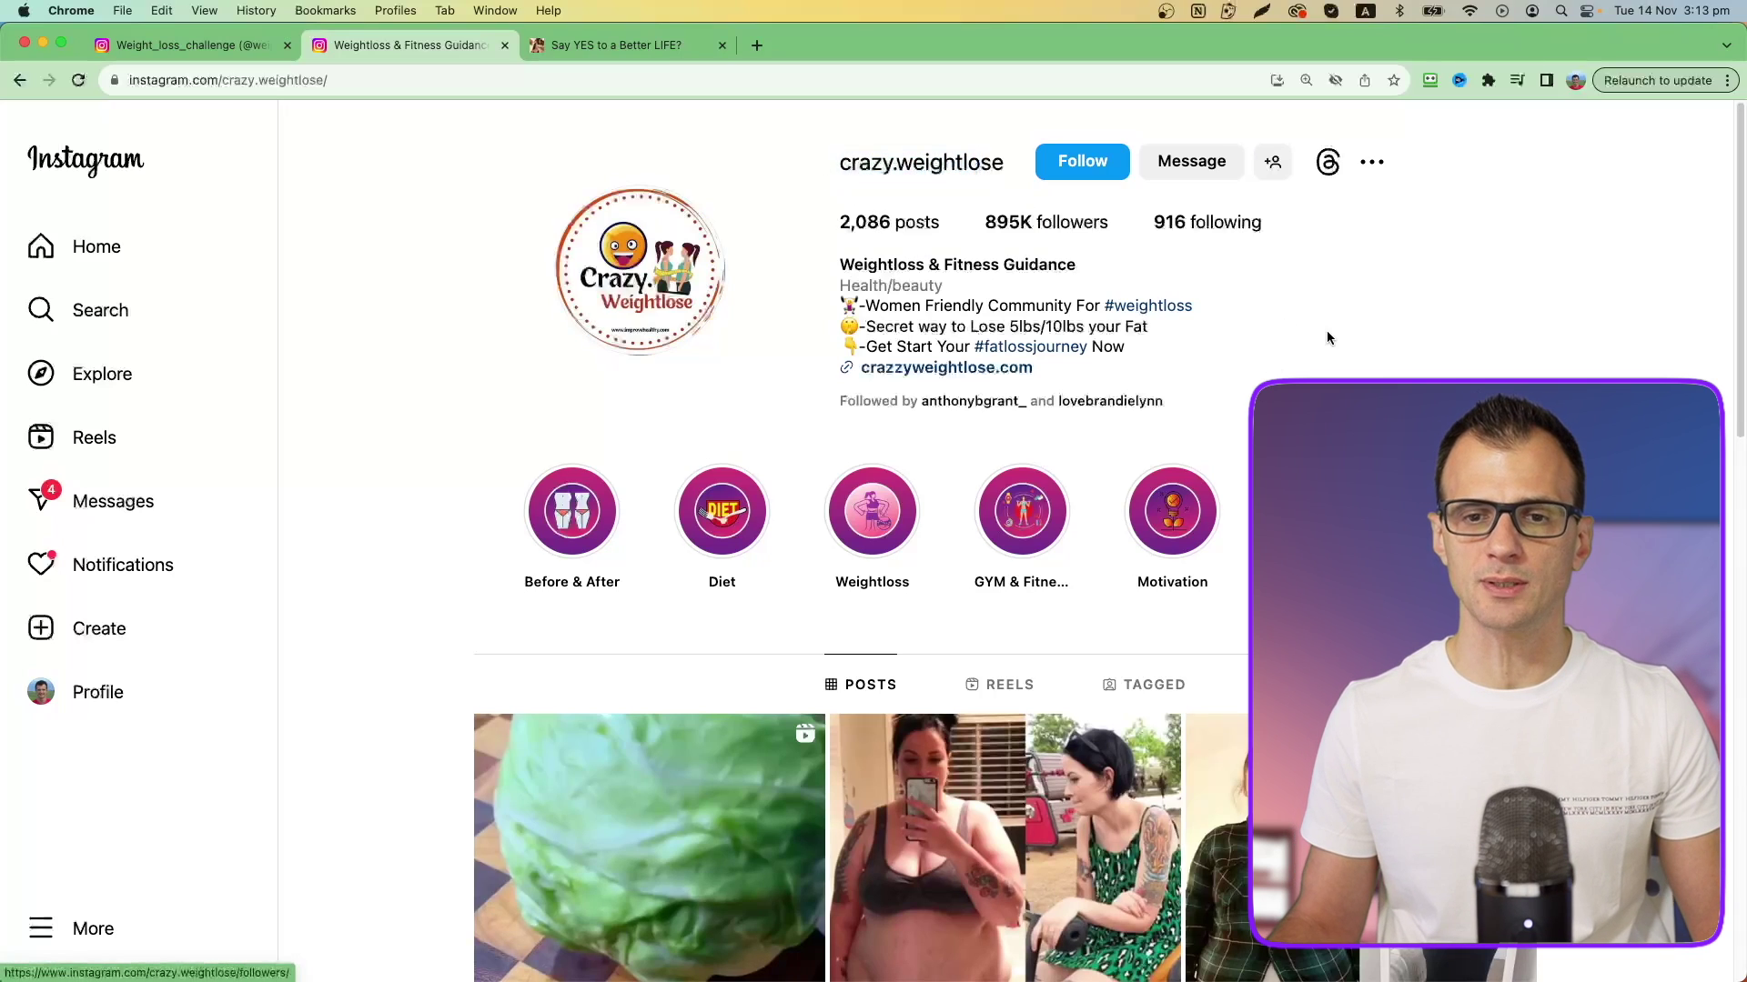
{"action": "scroll", "coordinate": [978, 273], "scroll_direction": "down", "scroll_amount": 3}
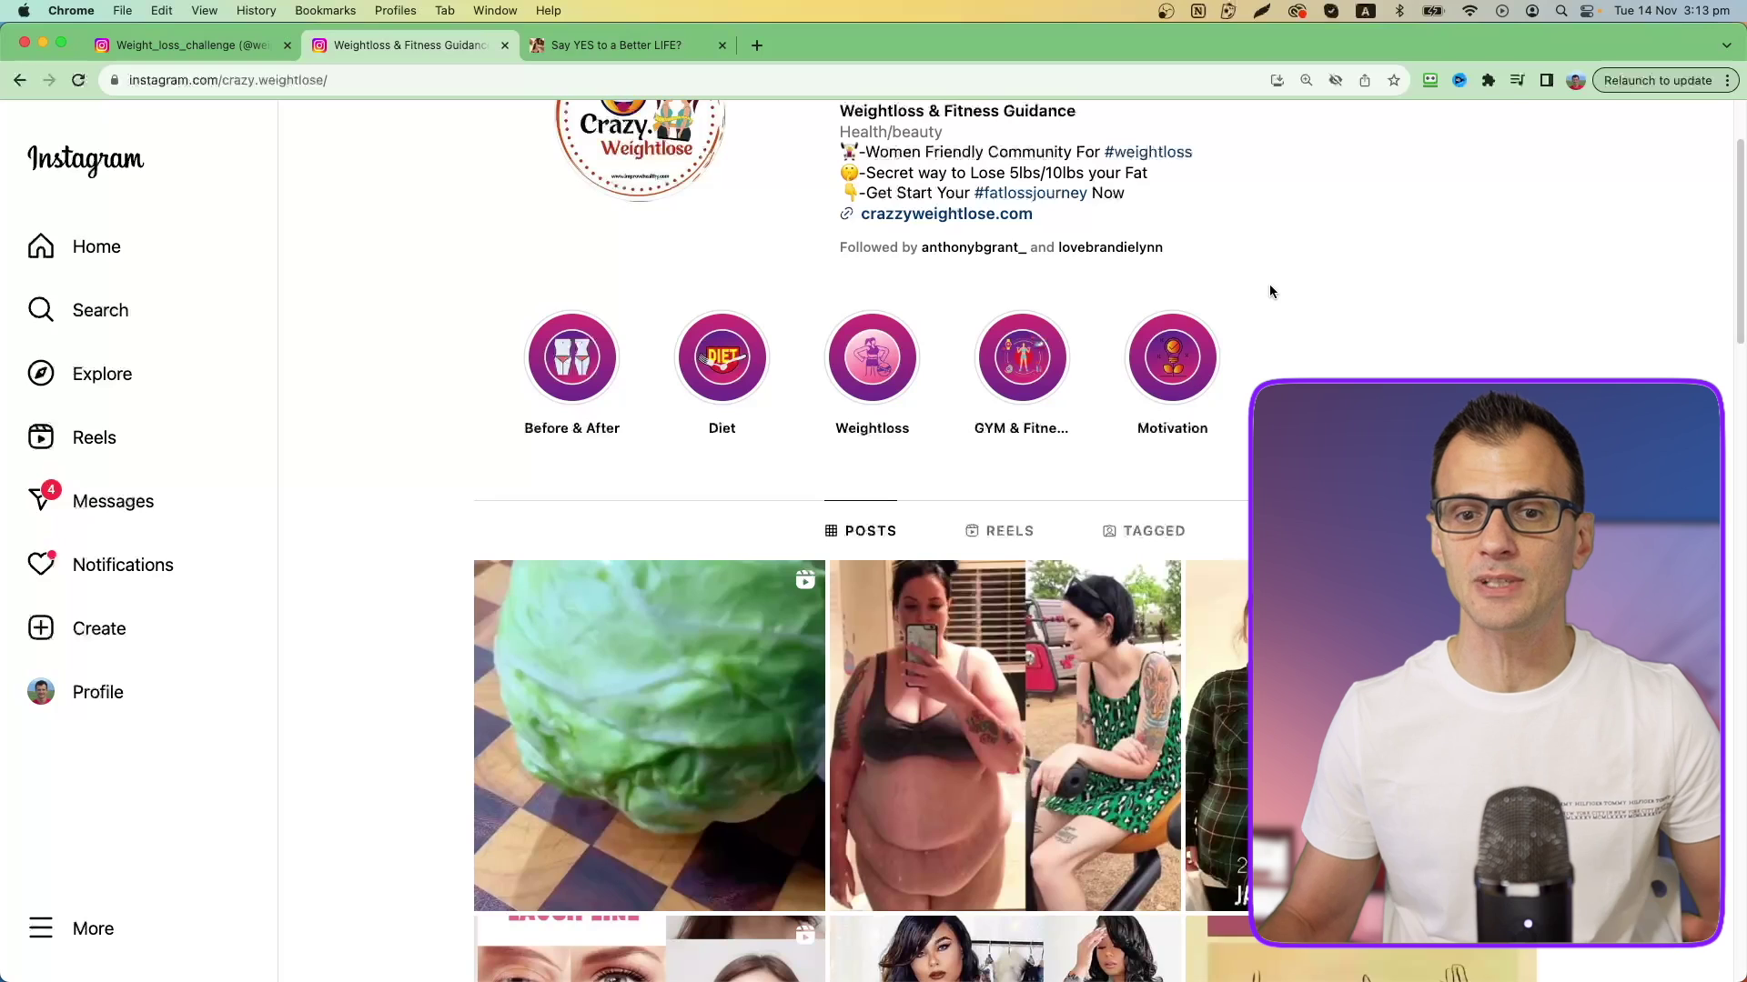
{"action": "left_click", "coordinate": [963, 217]}
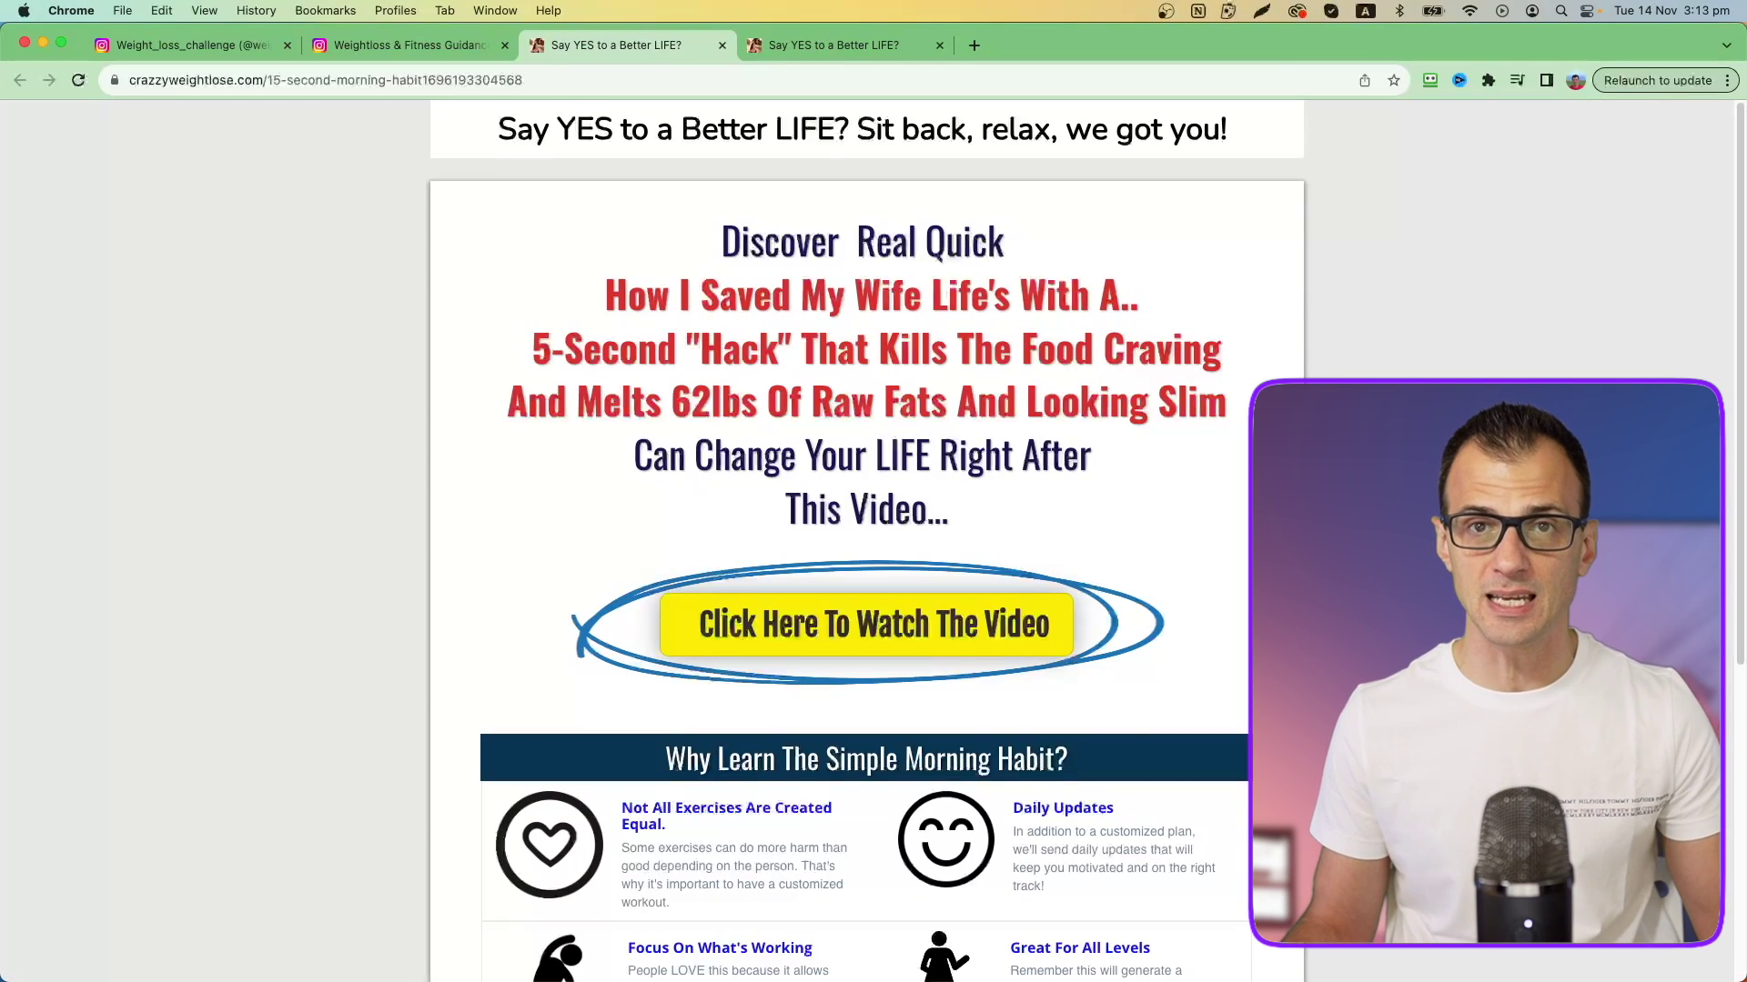
{"action": "scroll", "coordinate": [1716, 196], "scroll_direction": "down", "scroll_amount": 10}
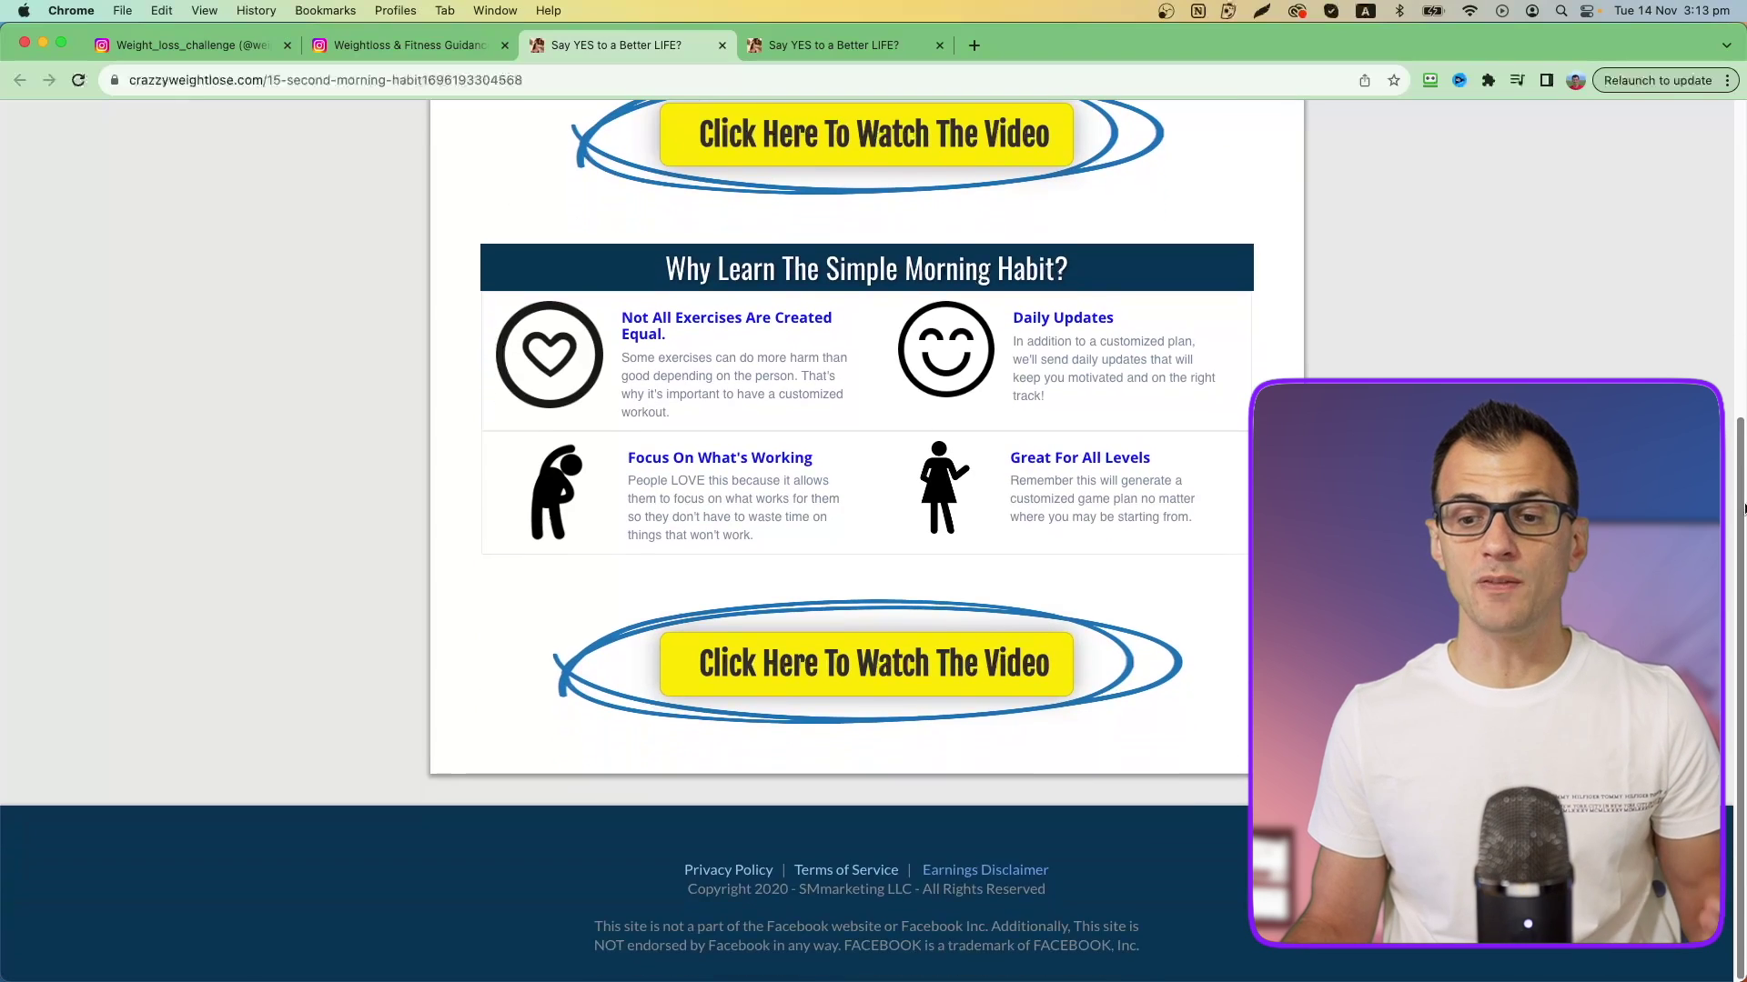
{"action": "scroll", "coordinate": [1716, 197], "scroll_direction": "up", "scroll_amount": 8}
{"action": "scroll", "coordinate": [1716, 197], "scroll_direction": "up", "scroll_amount": 2}
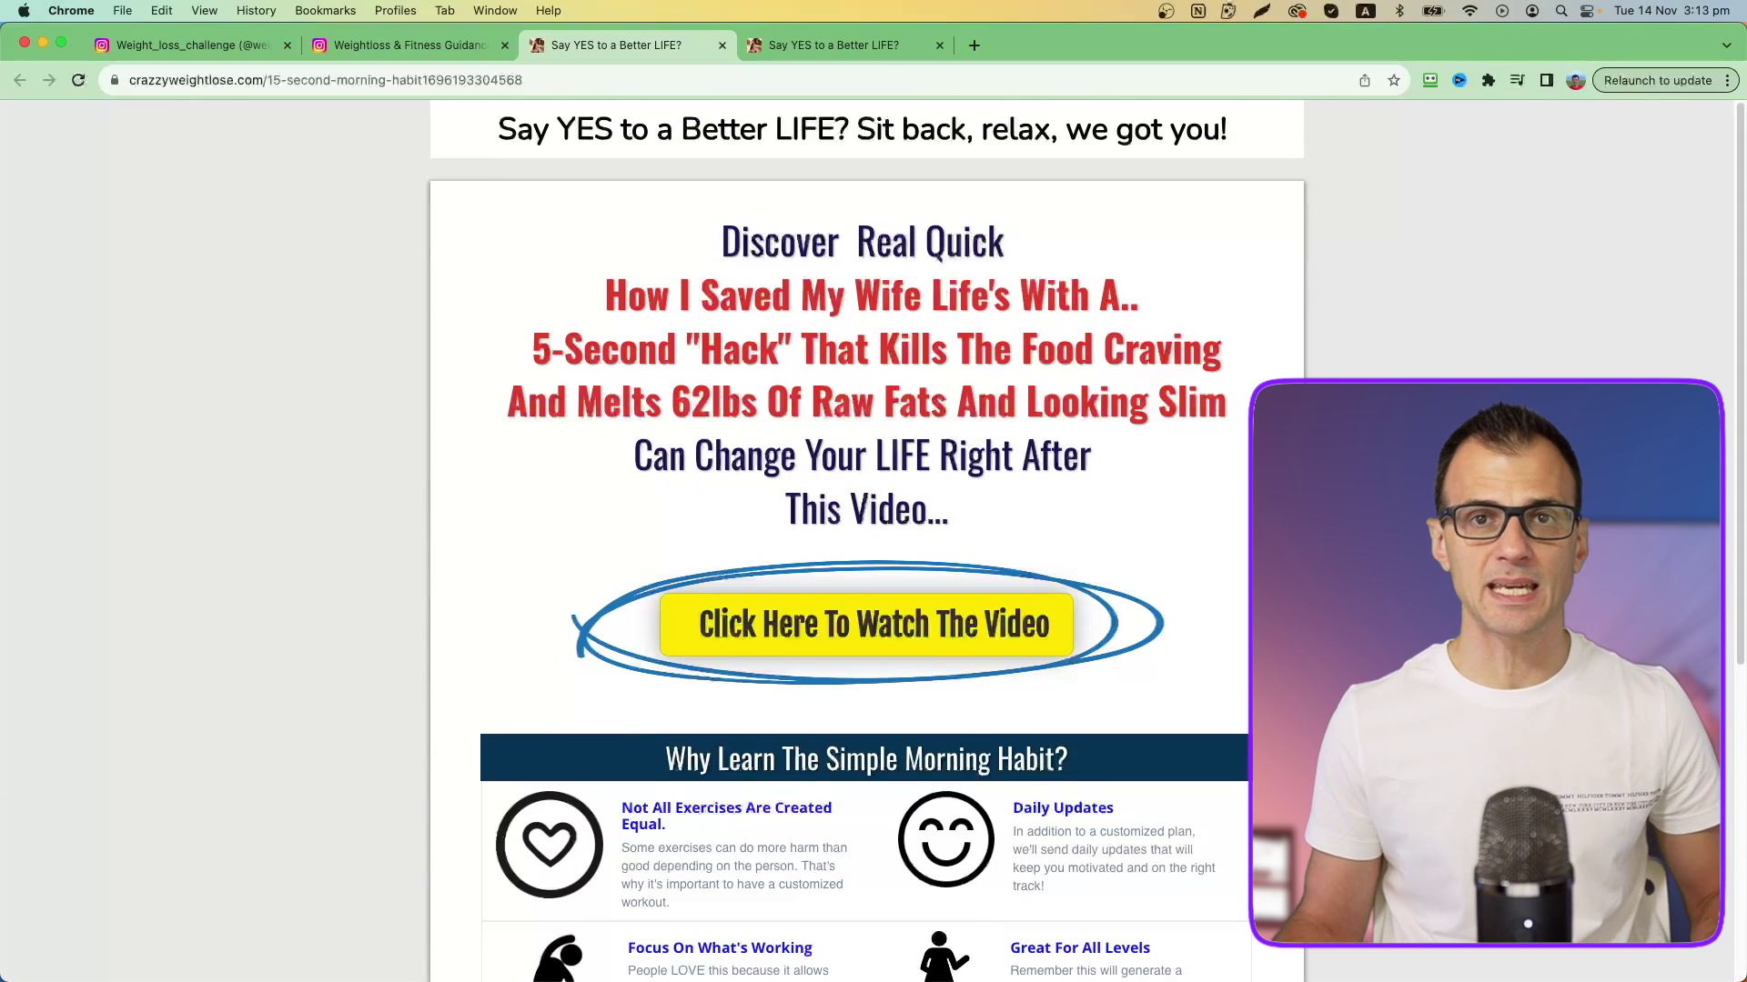
{"action": "scroll", "coordinate": [436, 319], "scroll_direction": "down", "scroll_amount": 3}
{"action": "key", "text": "super+equal"}
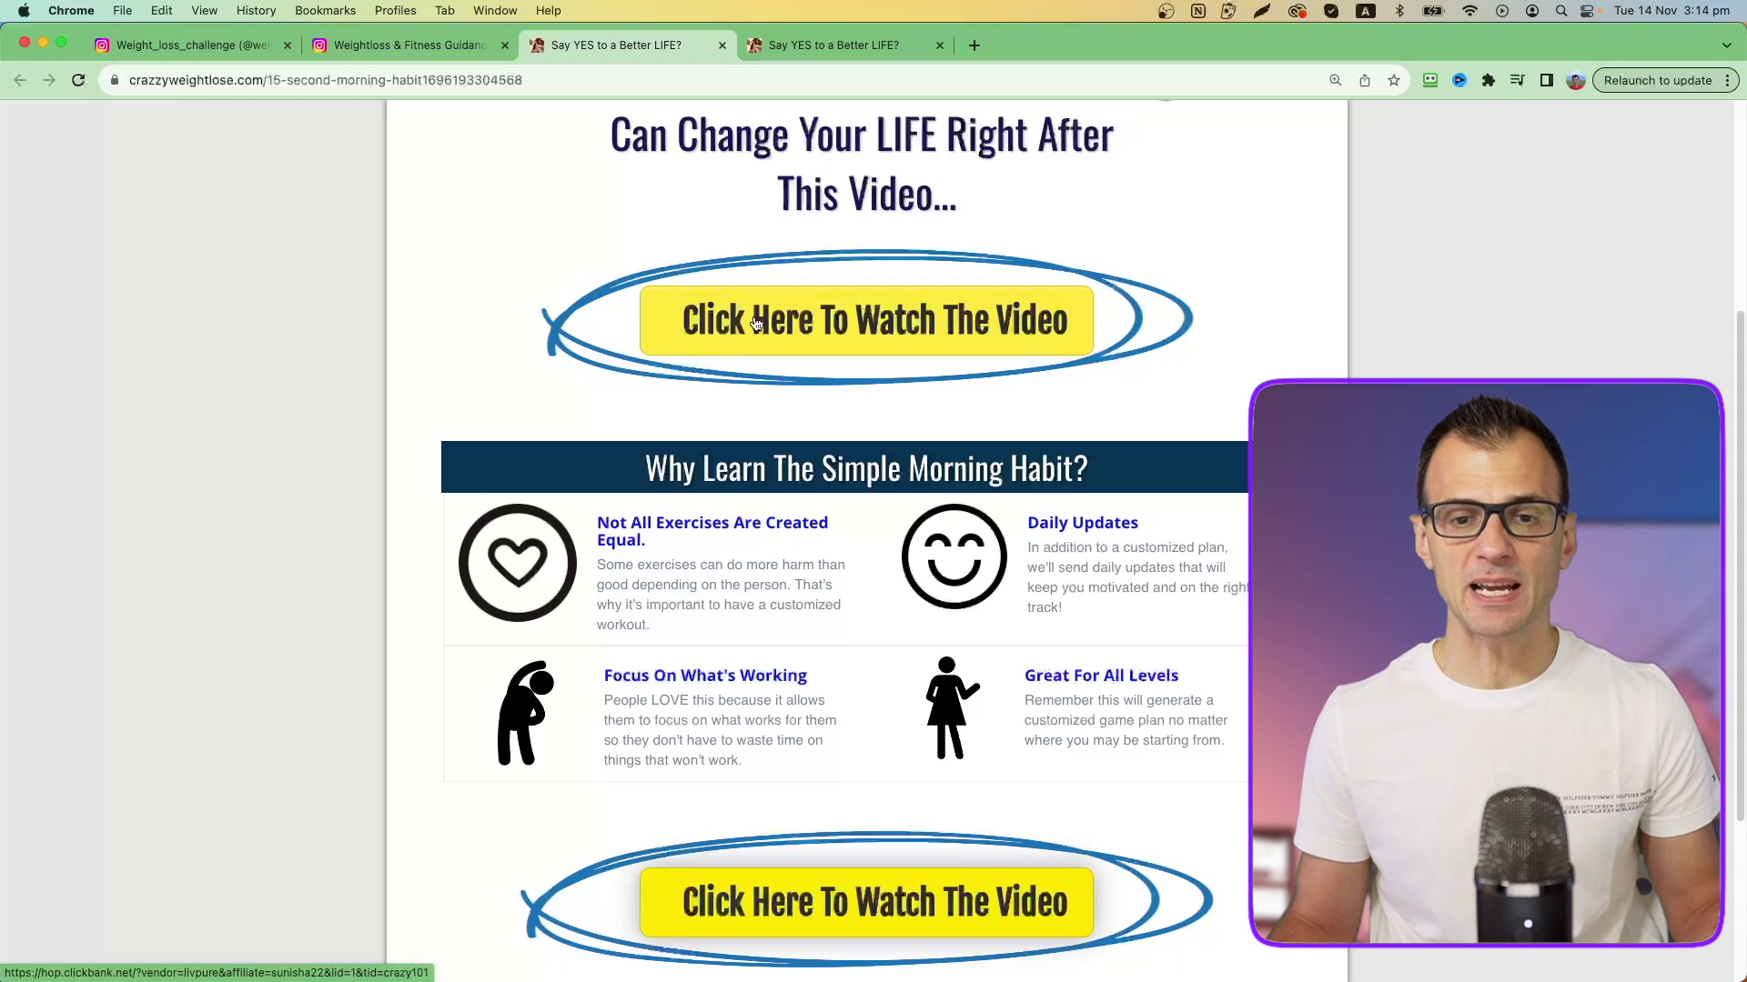
{"action": "left_click", "coordinate": [771, 289]}
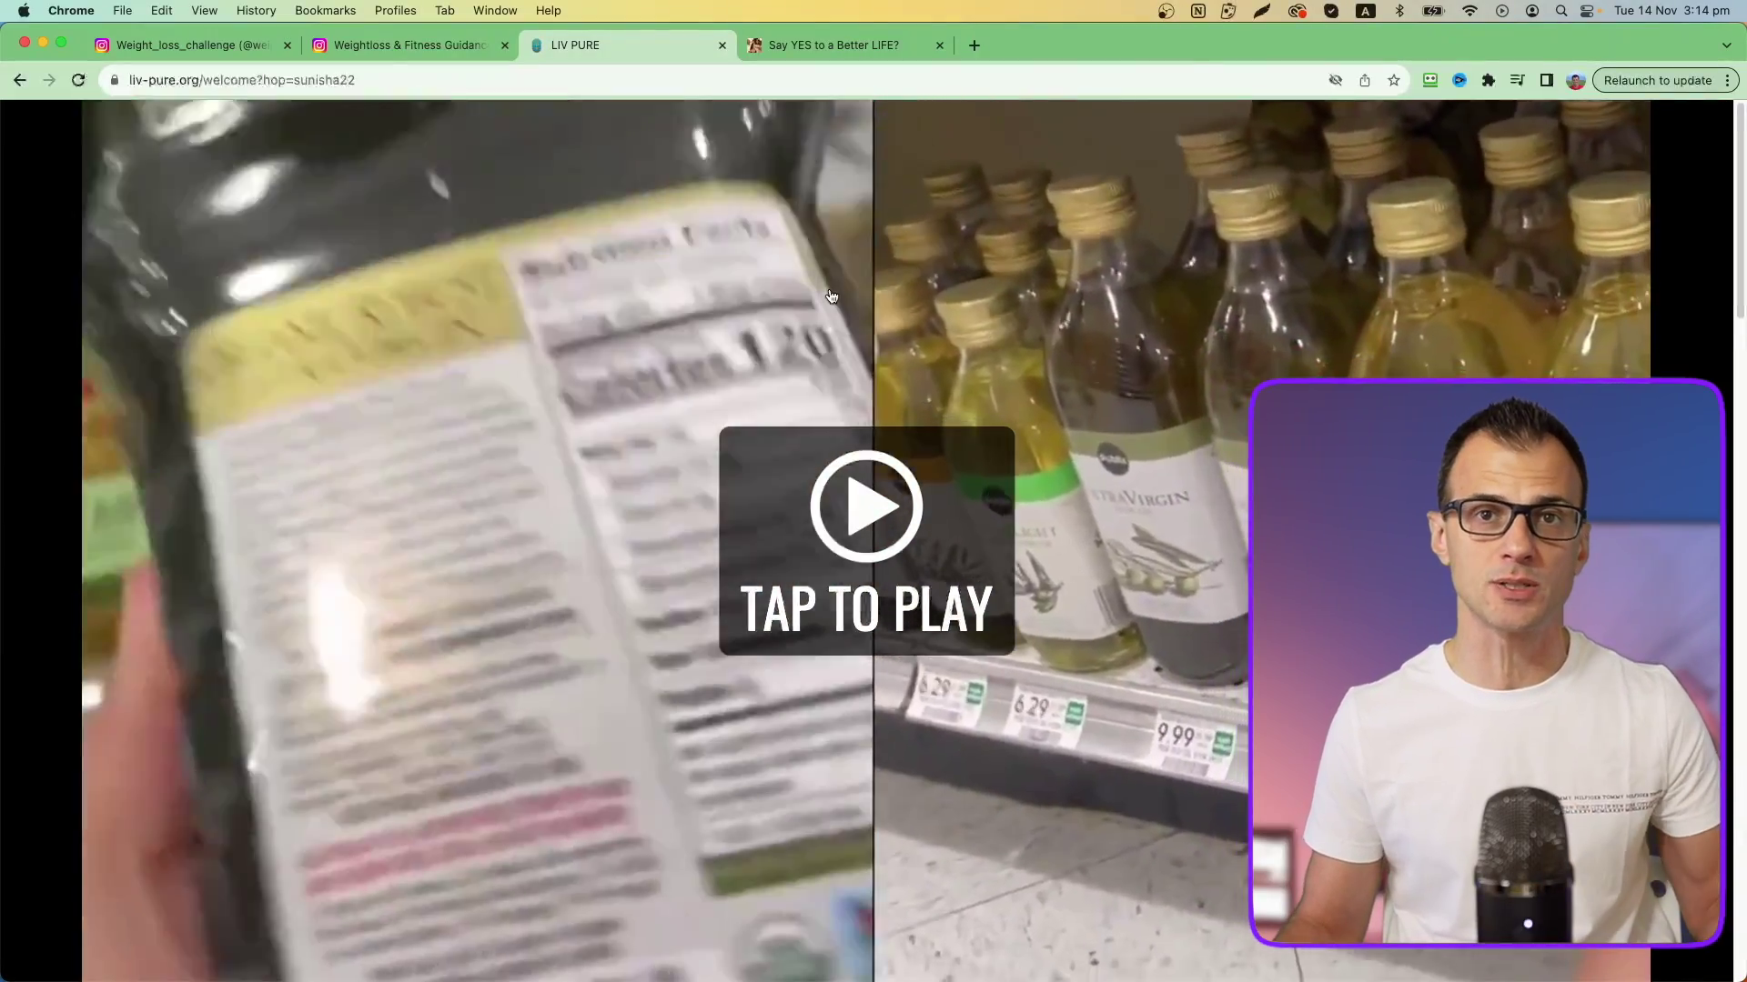
{"action": "key", "text": "super+bracketleft"}
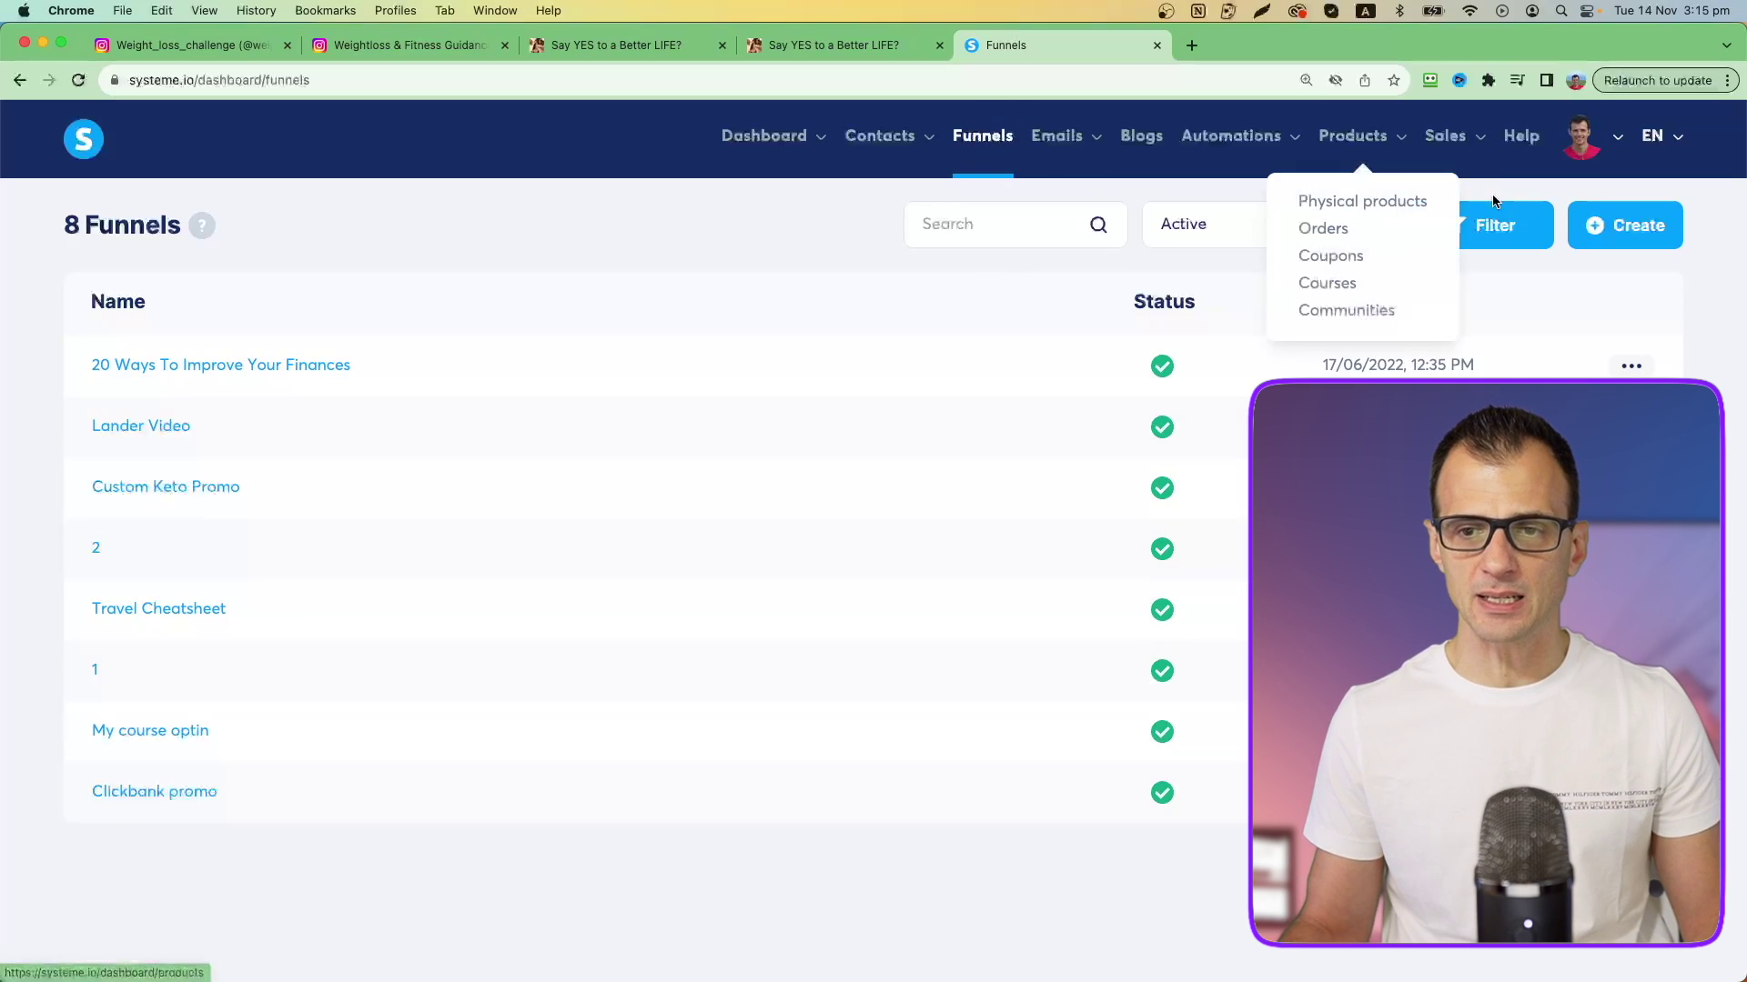
Create the Weight Loss 2023 funnel with 'Sell a product' as its goal
{"action": "left_click", "coordinate": [1617, 247]}
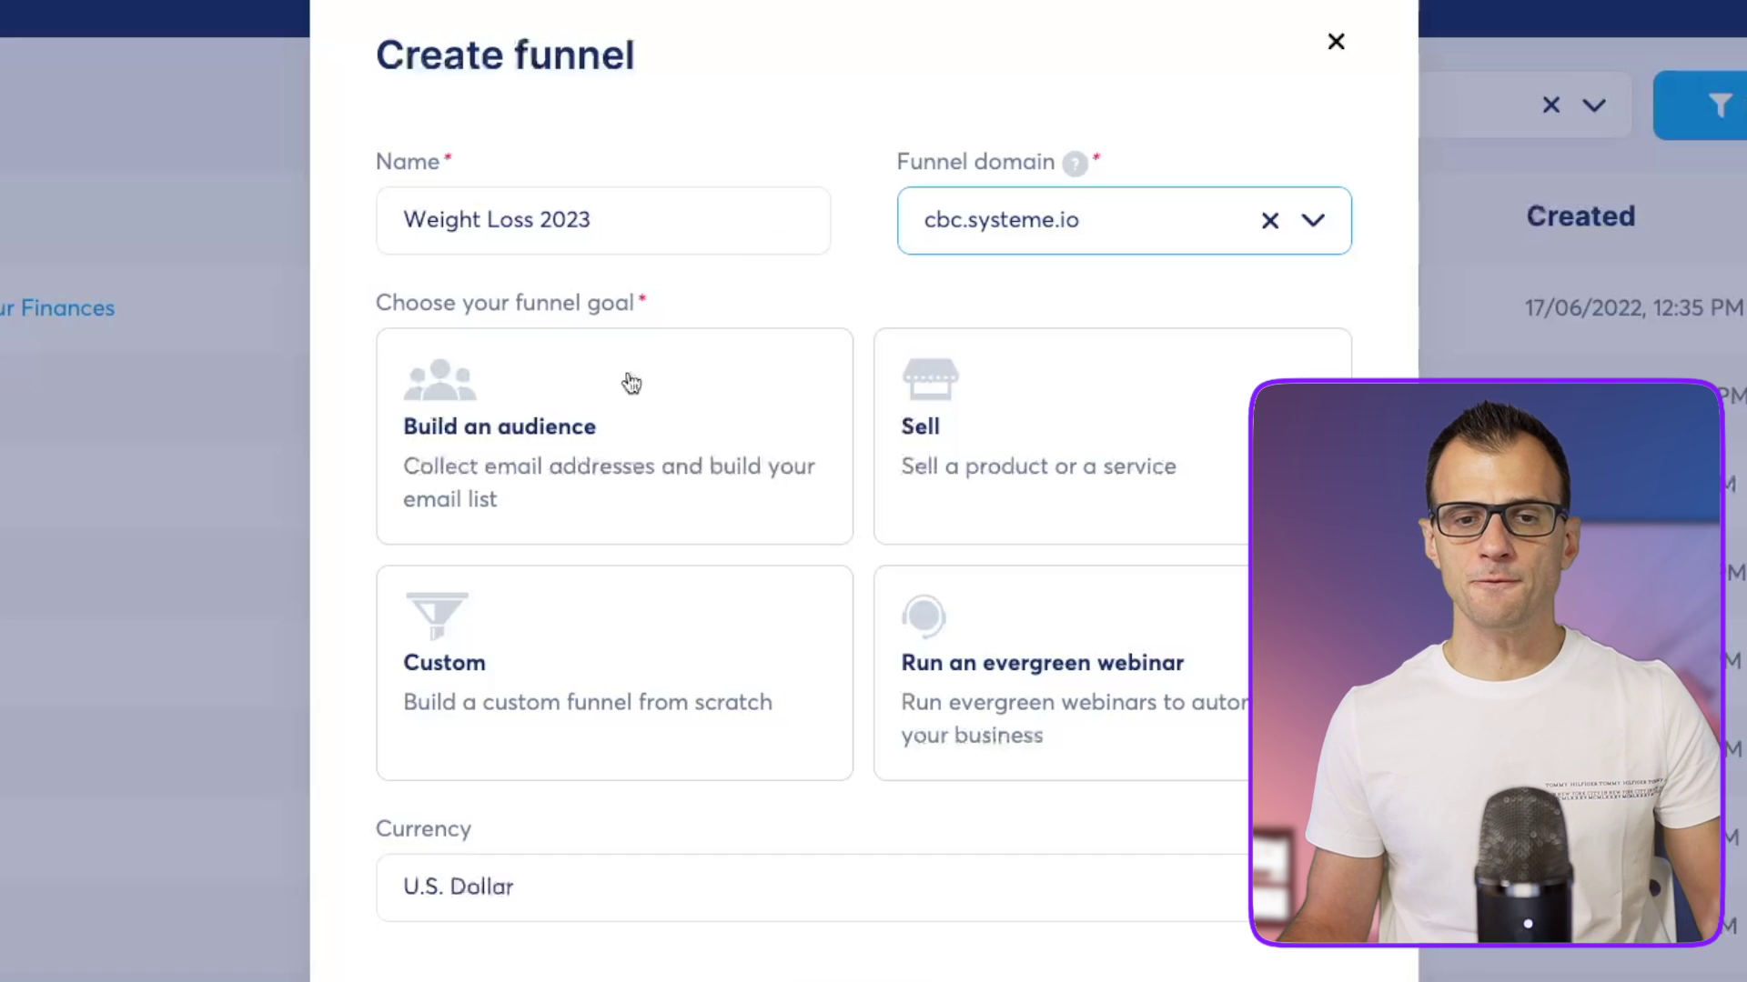
{"action": "left_click", "coordinate": [1037, 446]}
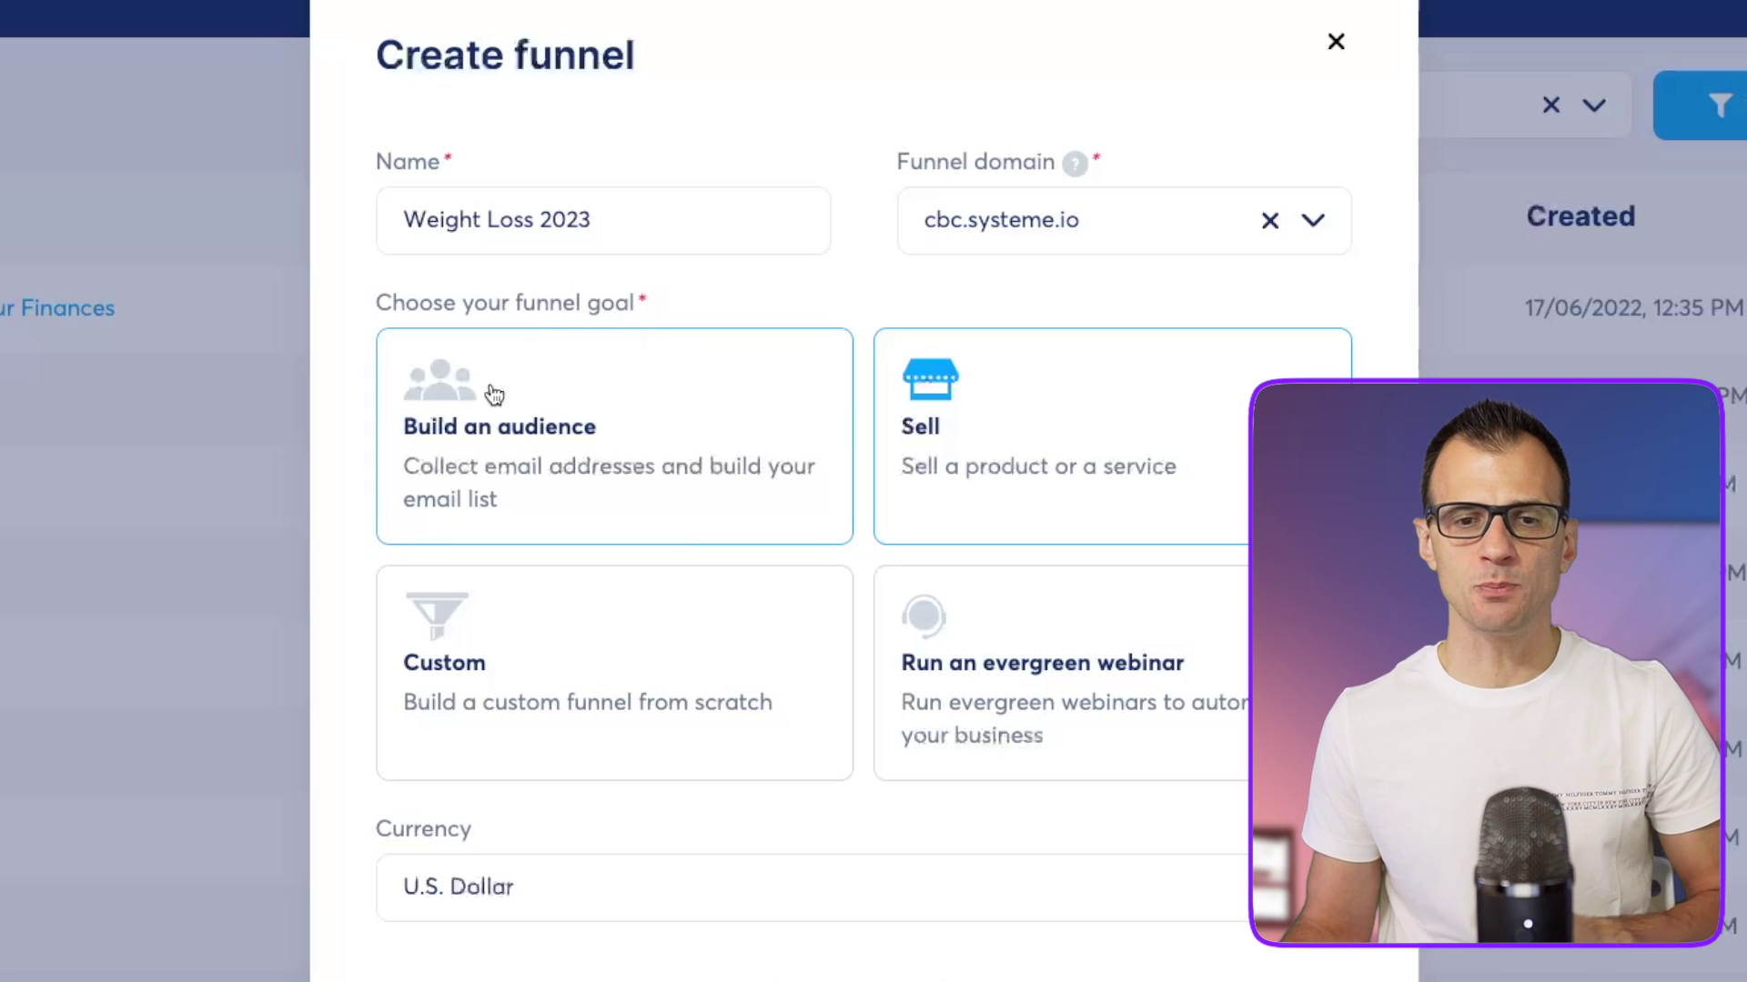
{"action": "left_click", "coordinate": [609, 445]}
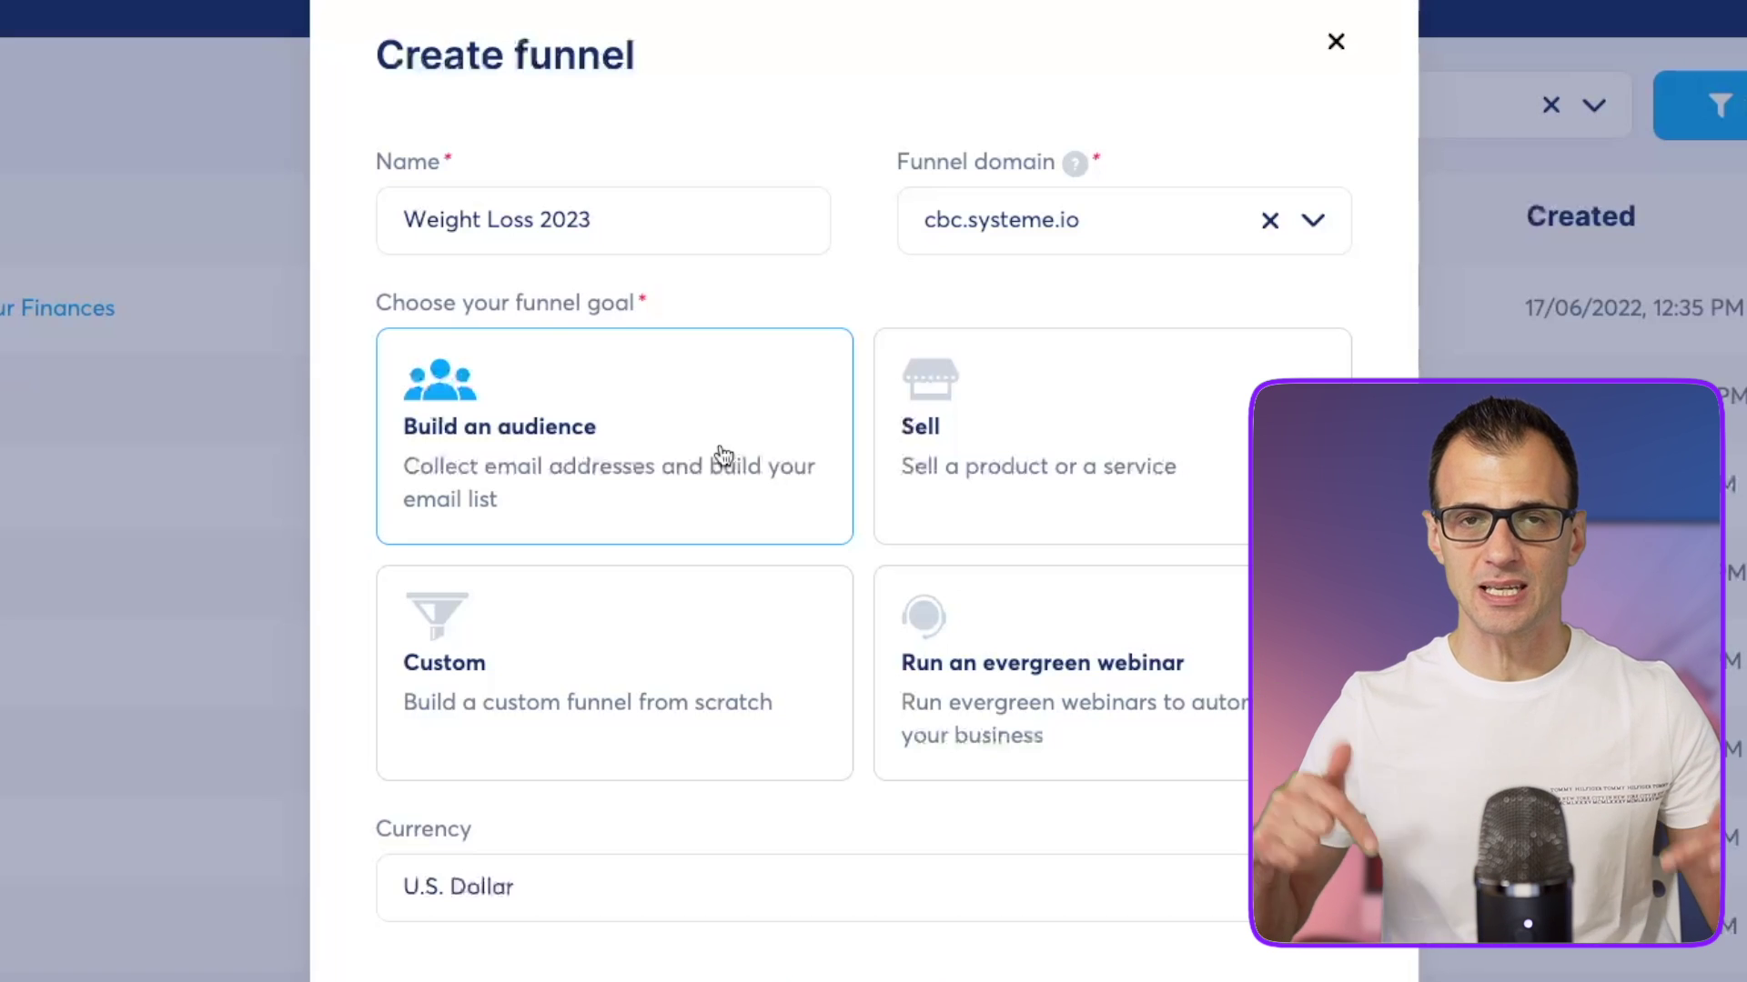
{"action": "left_click", "coordinate": [1133, 423]}
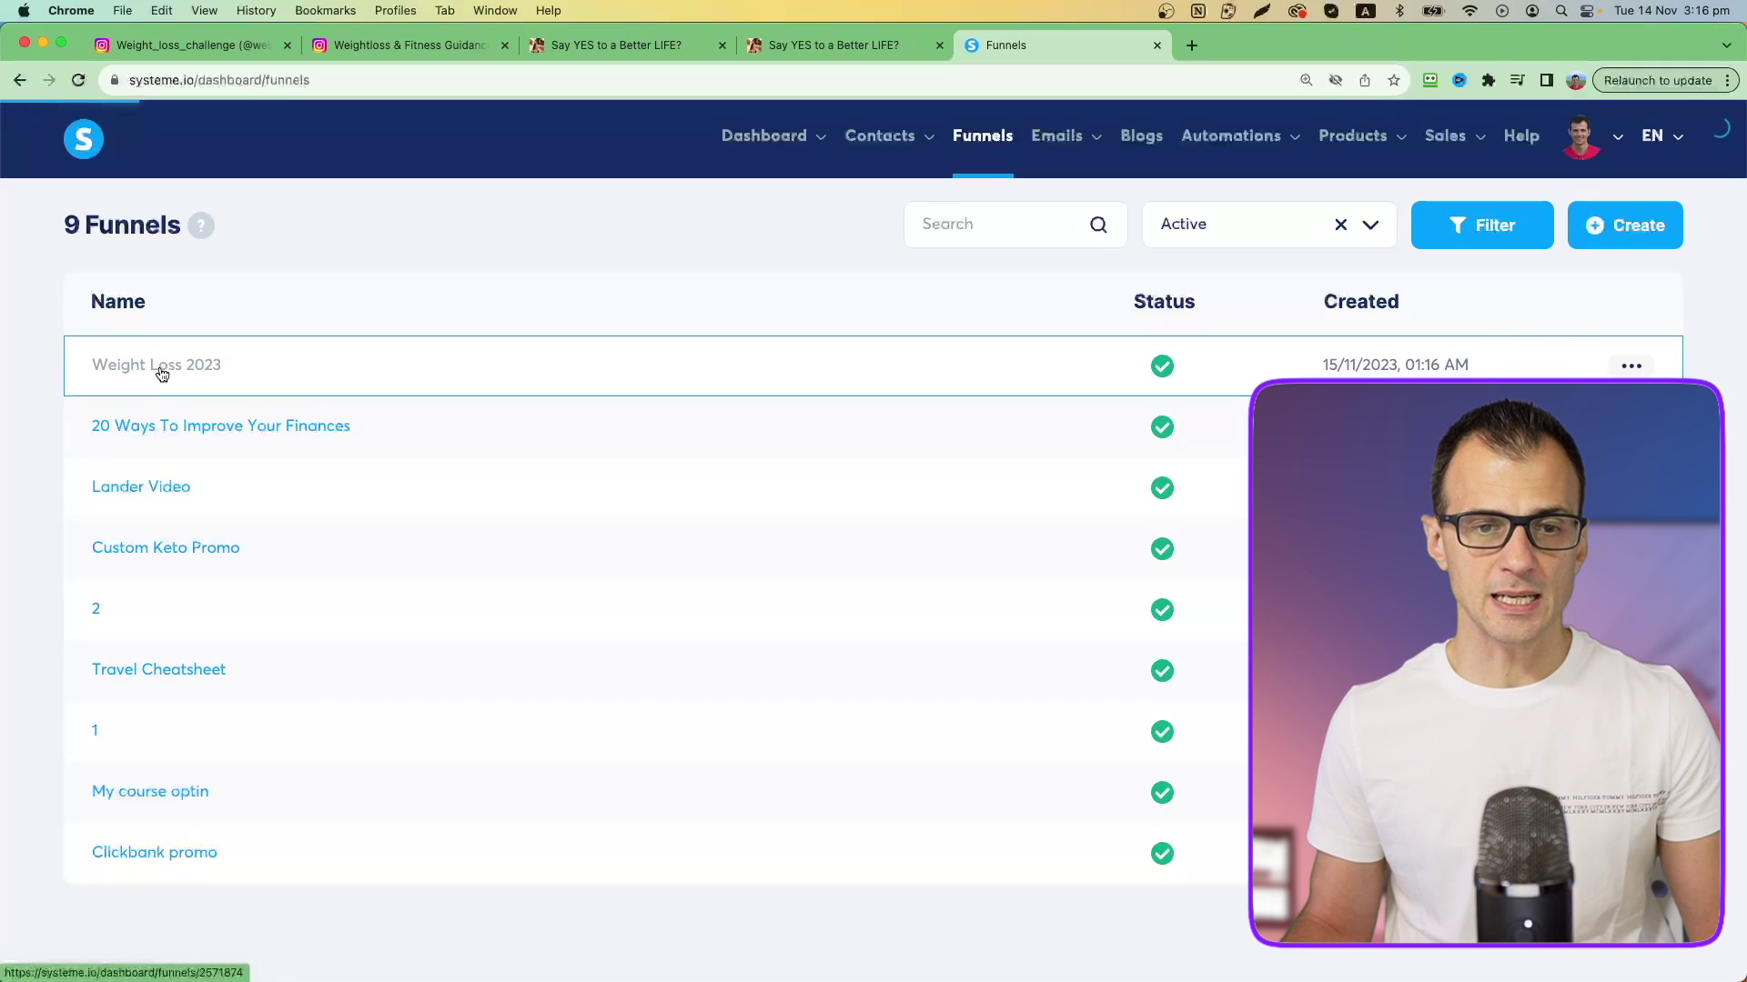
In Weight Loss 2023, create and save a step named Sales Page with type Sales page
{"action": "left_click", "coordinate": [110, 373]}
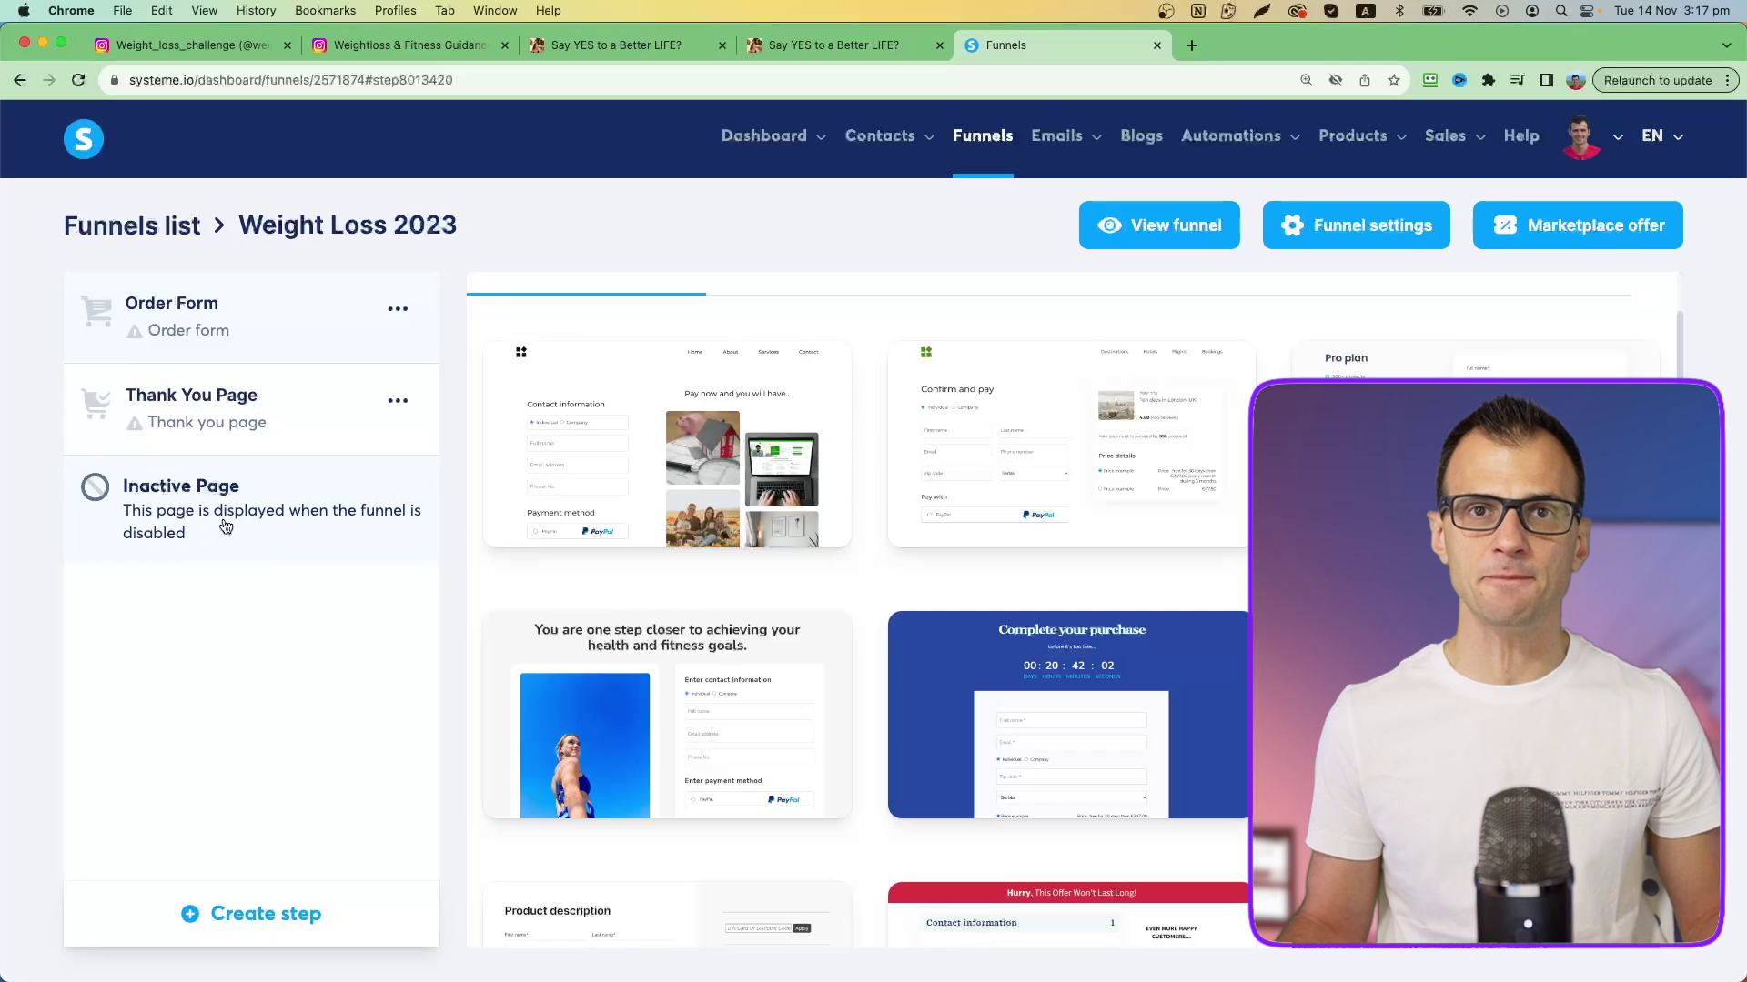
{"action": "left_click", "coordinate": [245, 927]}
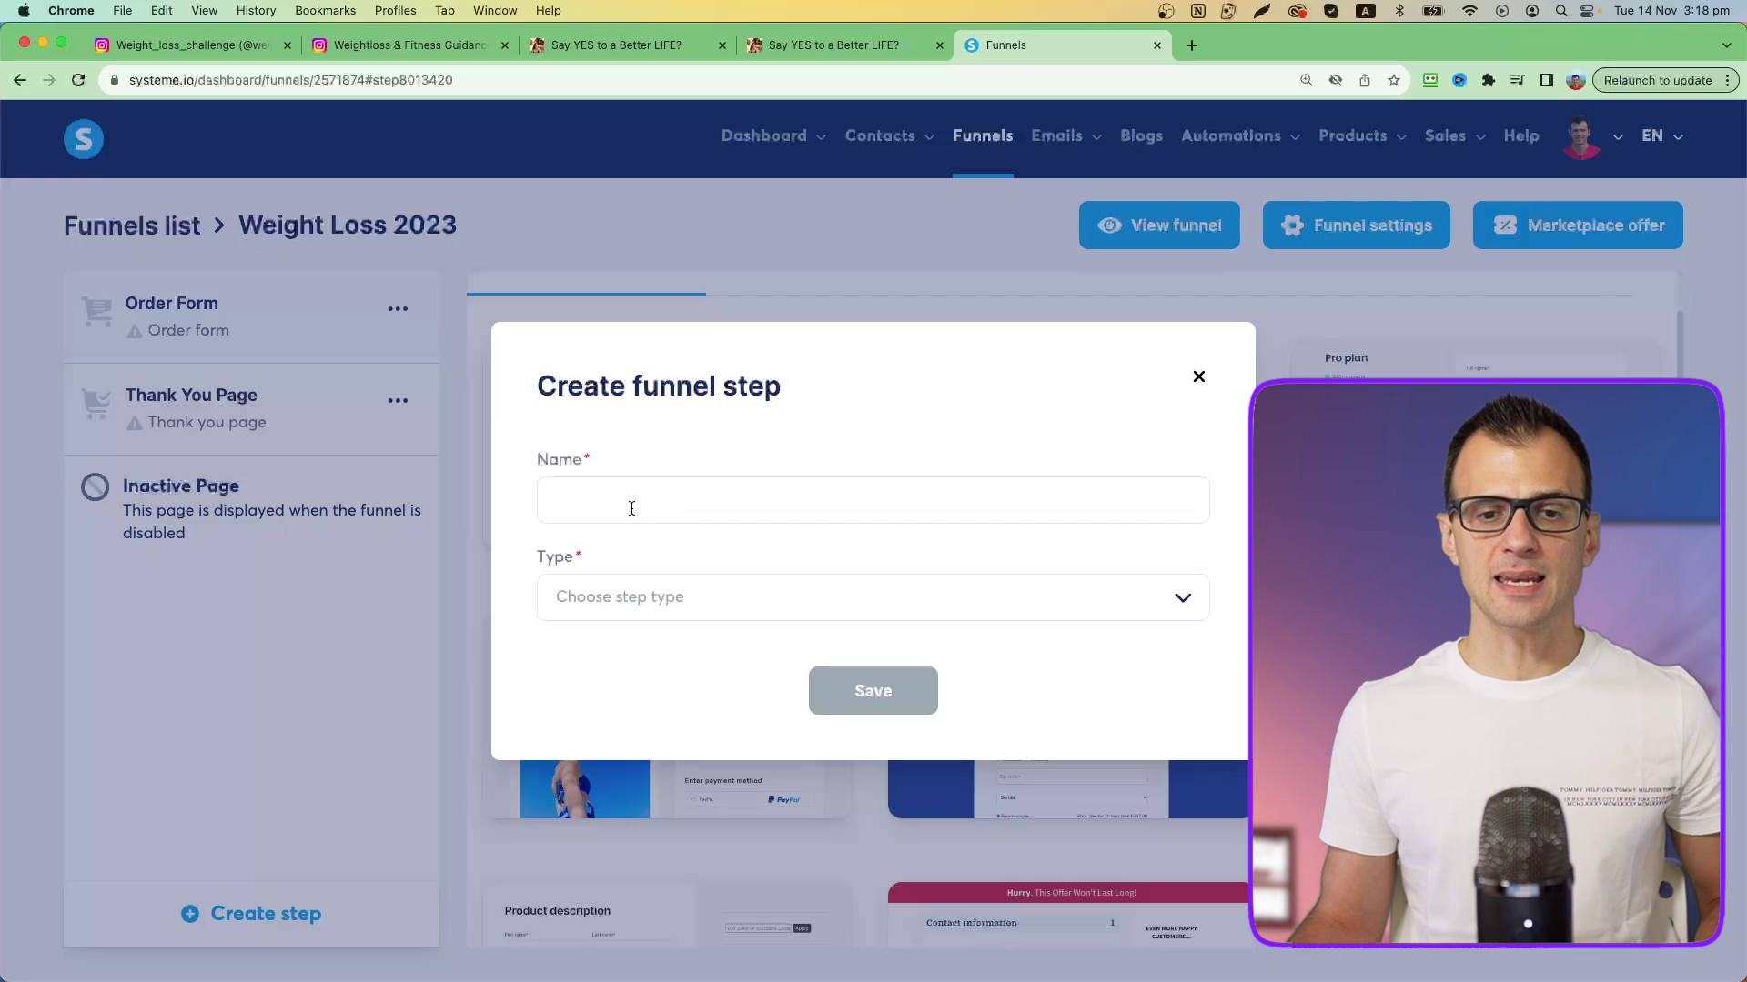
{"action": "left_click", "coordinate": [629, 504]}
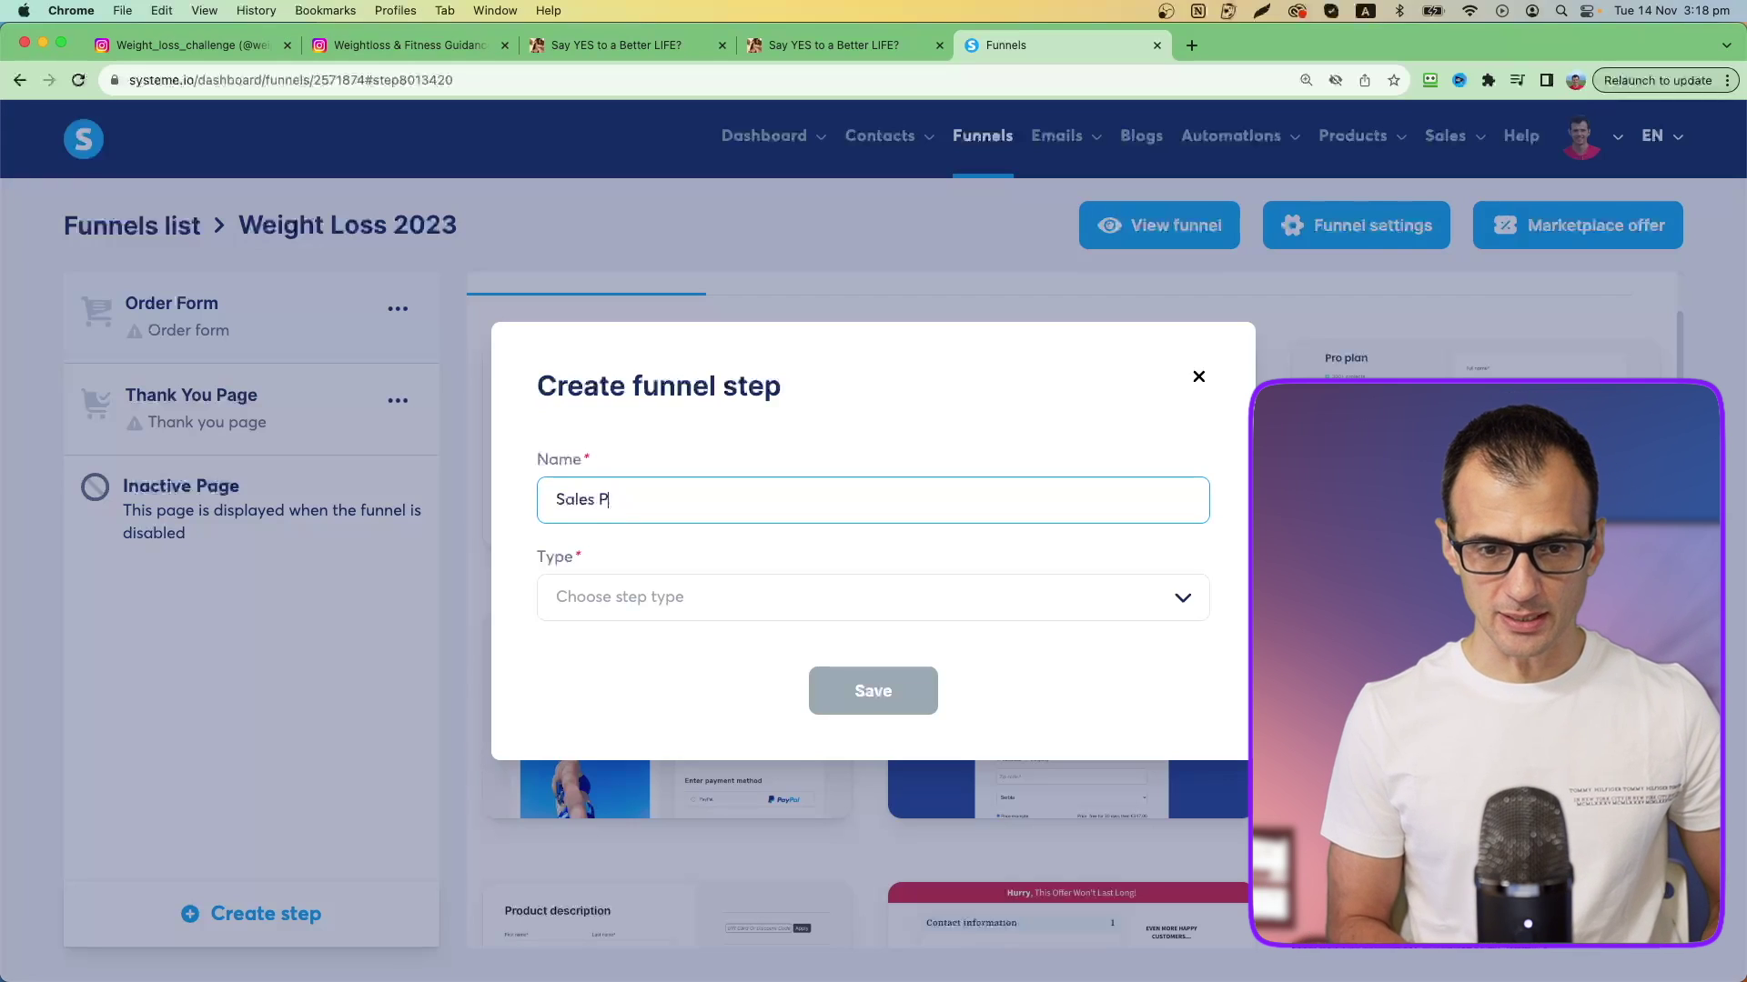
{"action": "left_click", "coordinate": [611, 596]}
{"action": "left_click", "coordinate": [676, 728]}
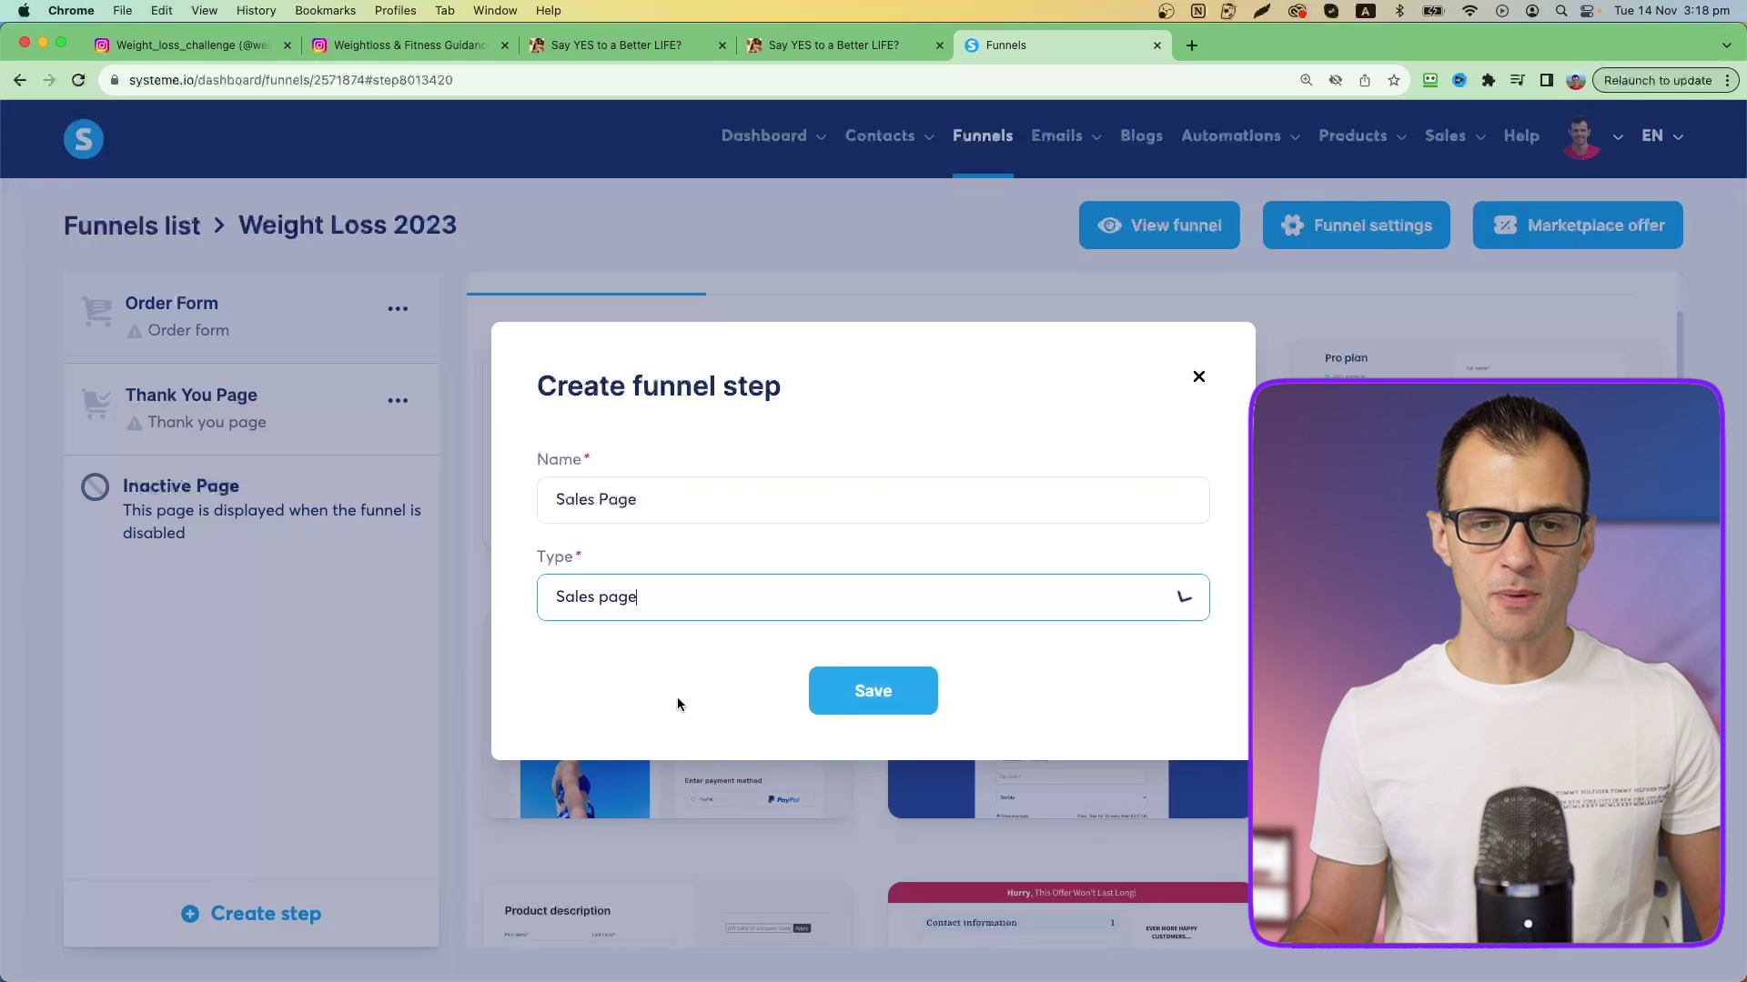
{"action": "left_click", "coordinate": [853, 706]}
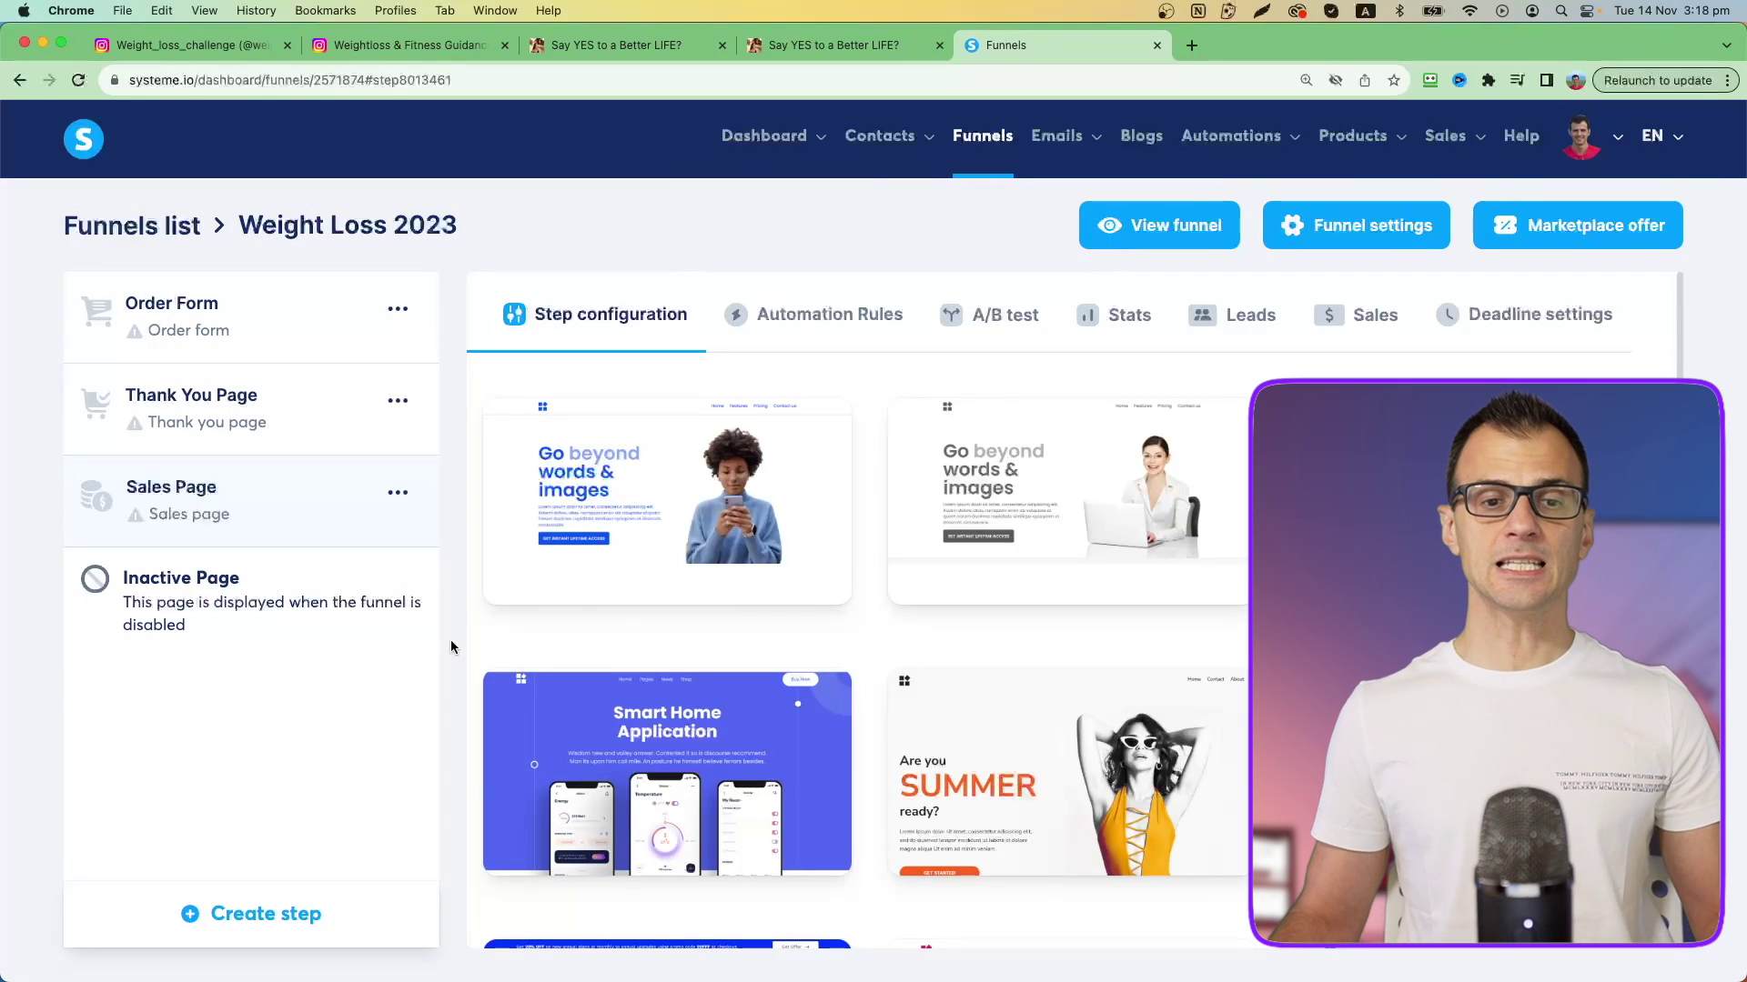
Move Sales Page above Order Form and choose the 'Make your life easy' template
{"action": "left_click_drag", "start_coordinate": [264, 511], "coordinate": [218, 312]}
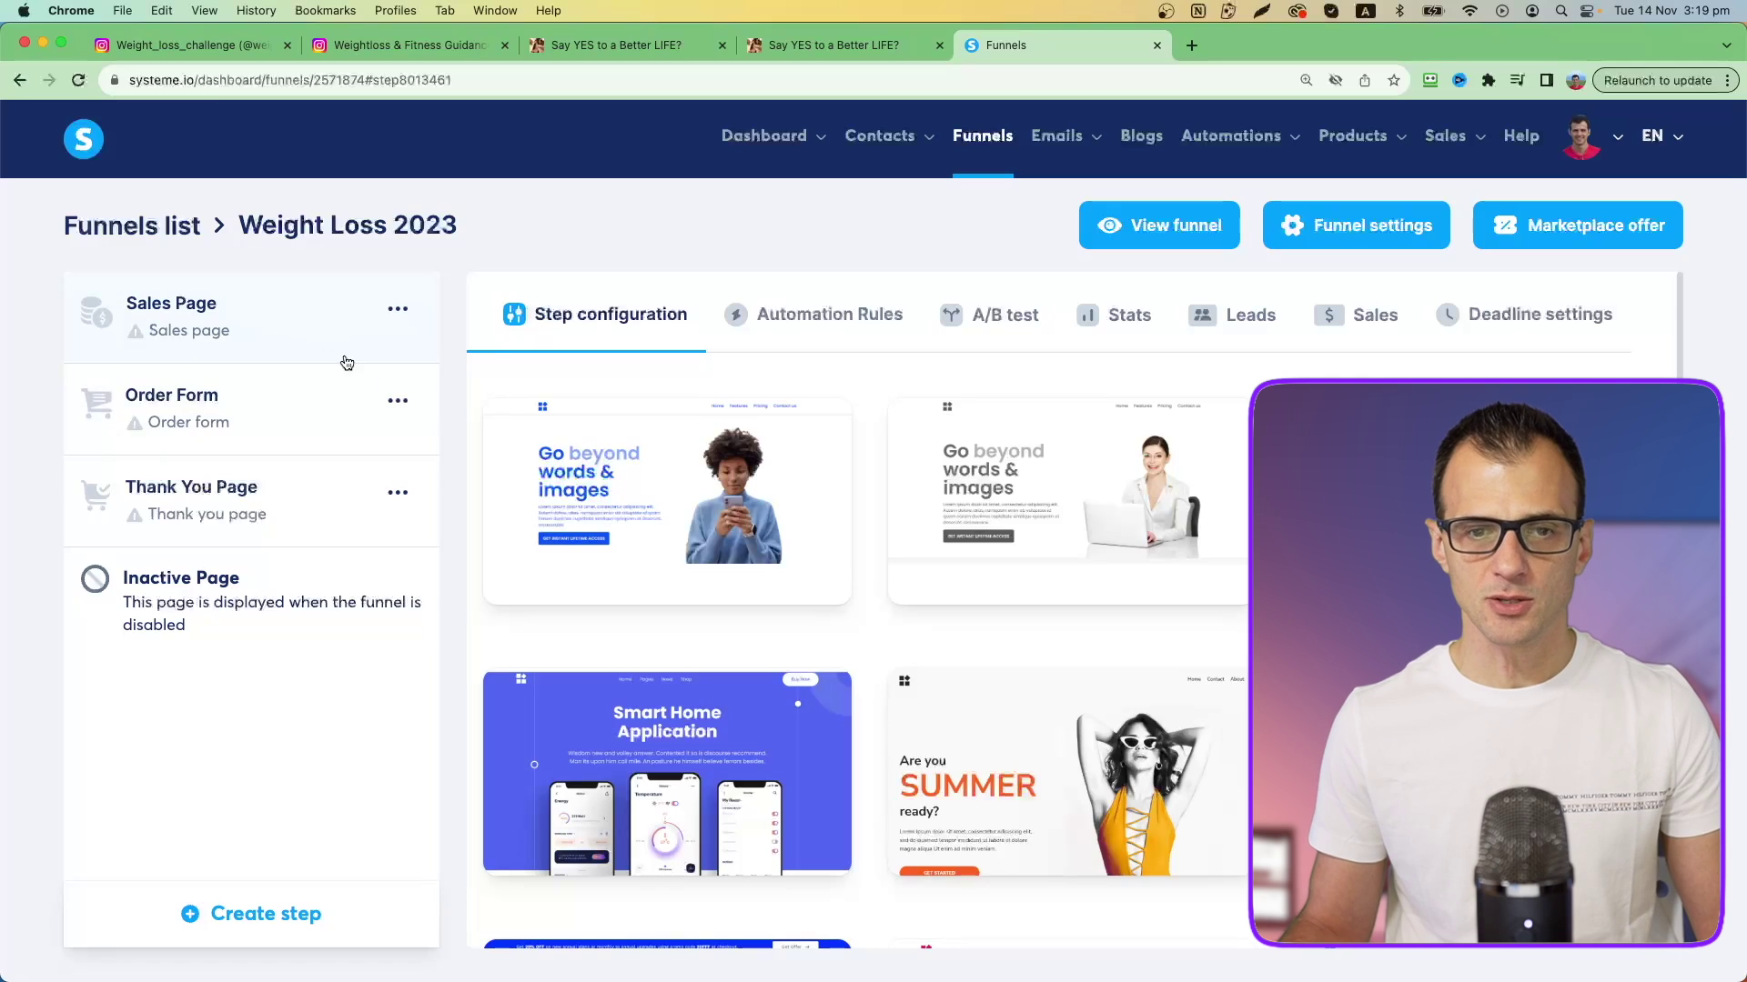
{"action": "scroll", "coordinate": [1681, 319], "scroll_direction": "down", "scroll_amount": 10}
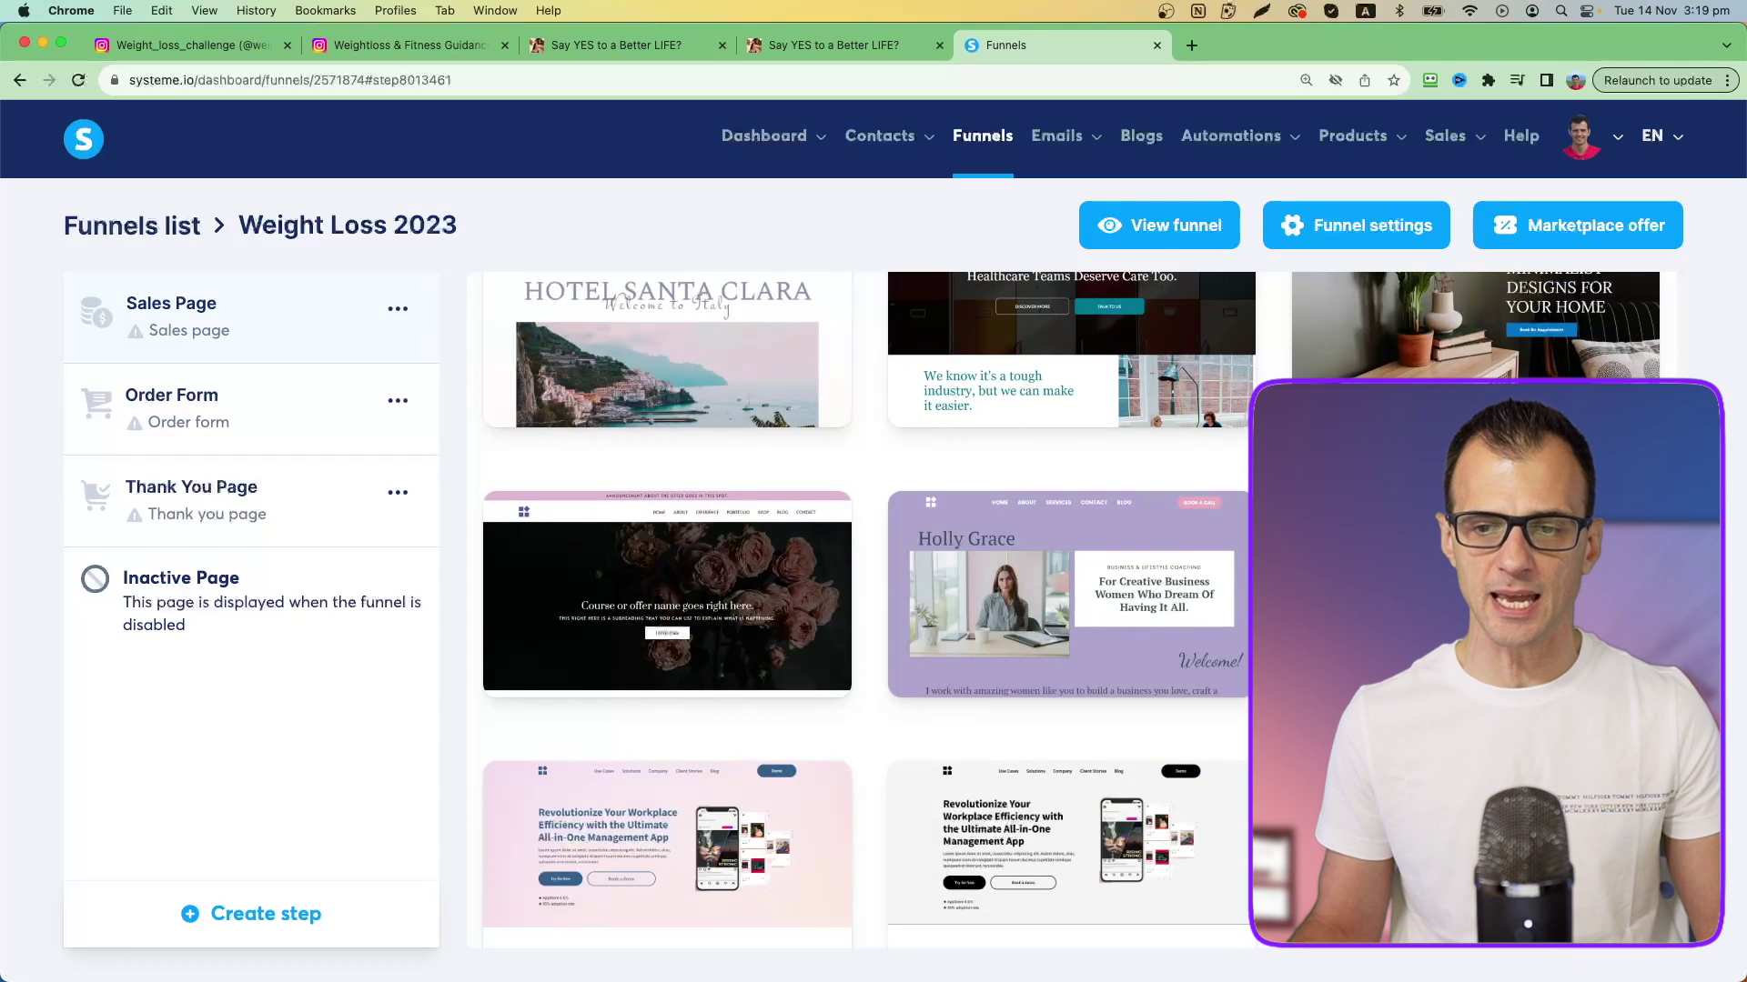
{"action": "scroll", "coordinate": [1070, 609], "scroll_direction": "down", "scroll_amount": 10}
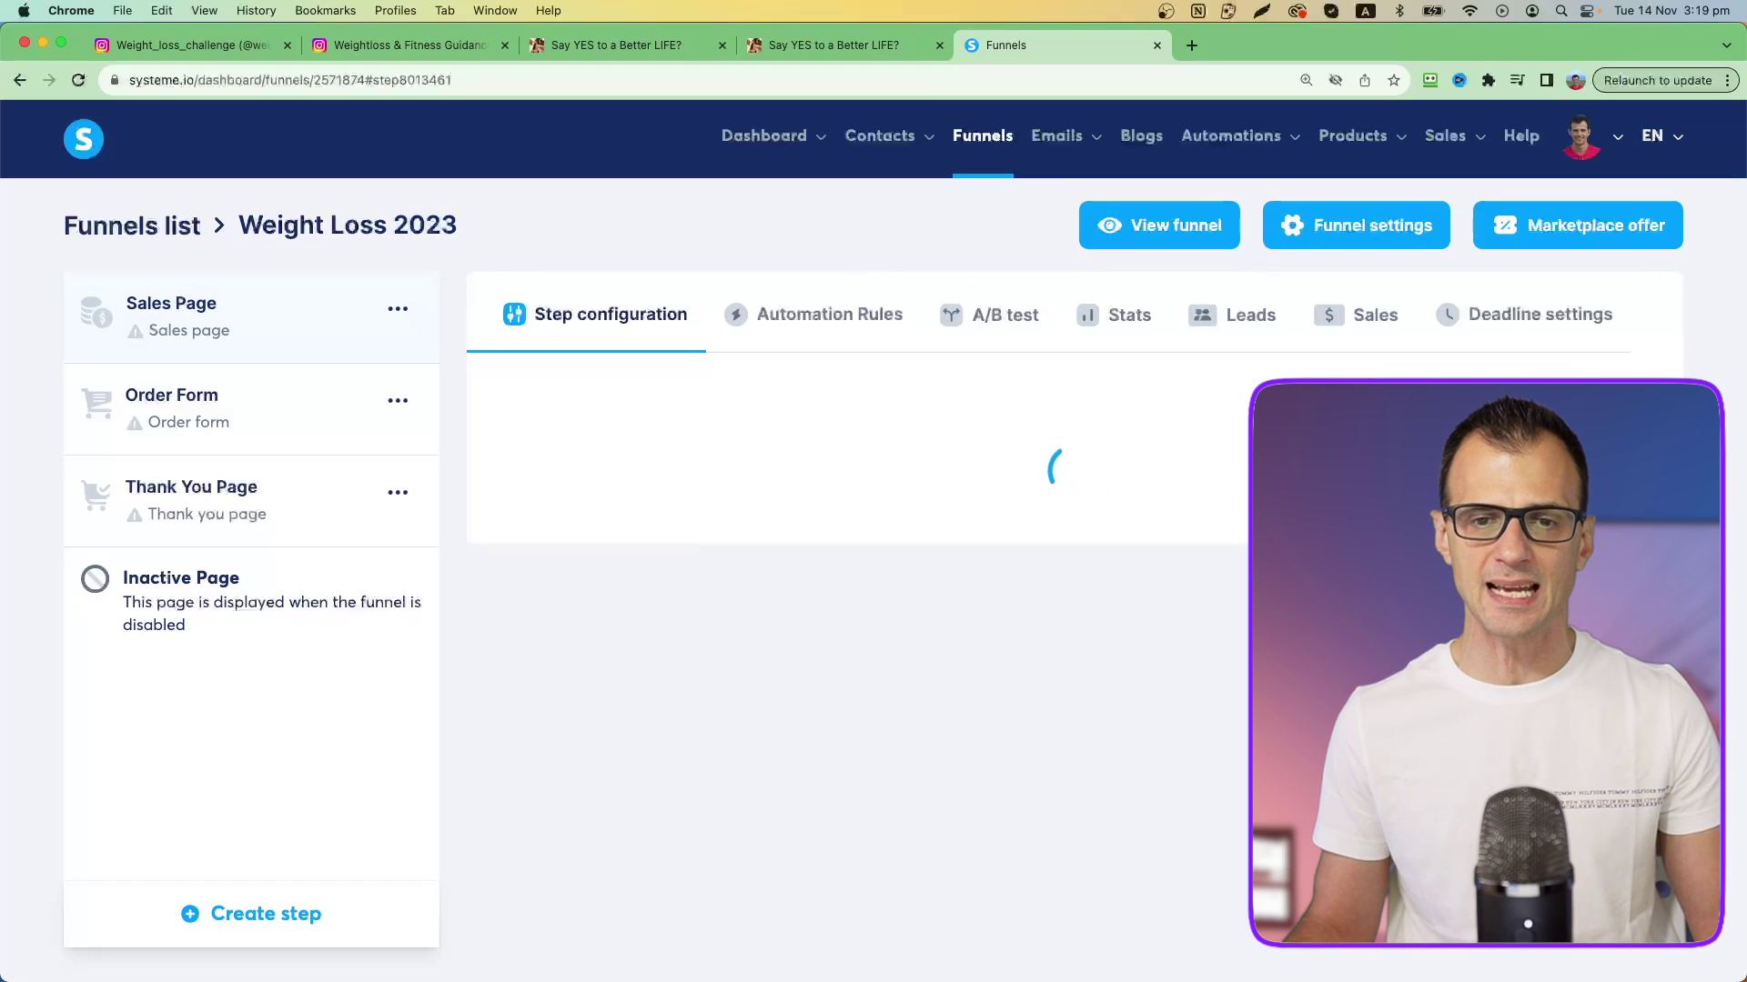
{"action": "scroll", "coordinate": [1096, 424], "scroll_direction": "down", "scroll_amount": 5}
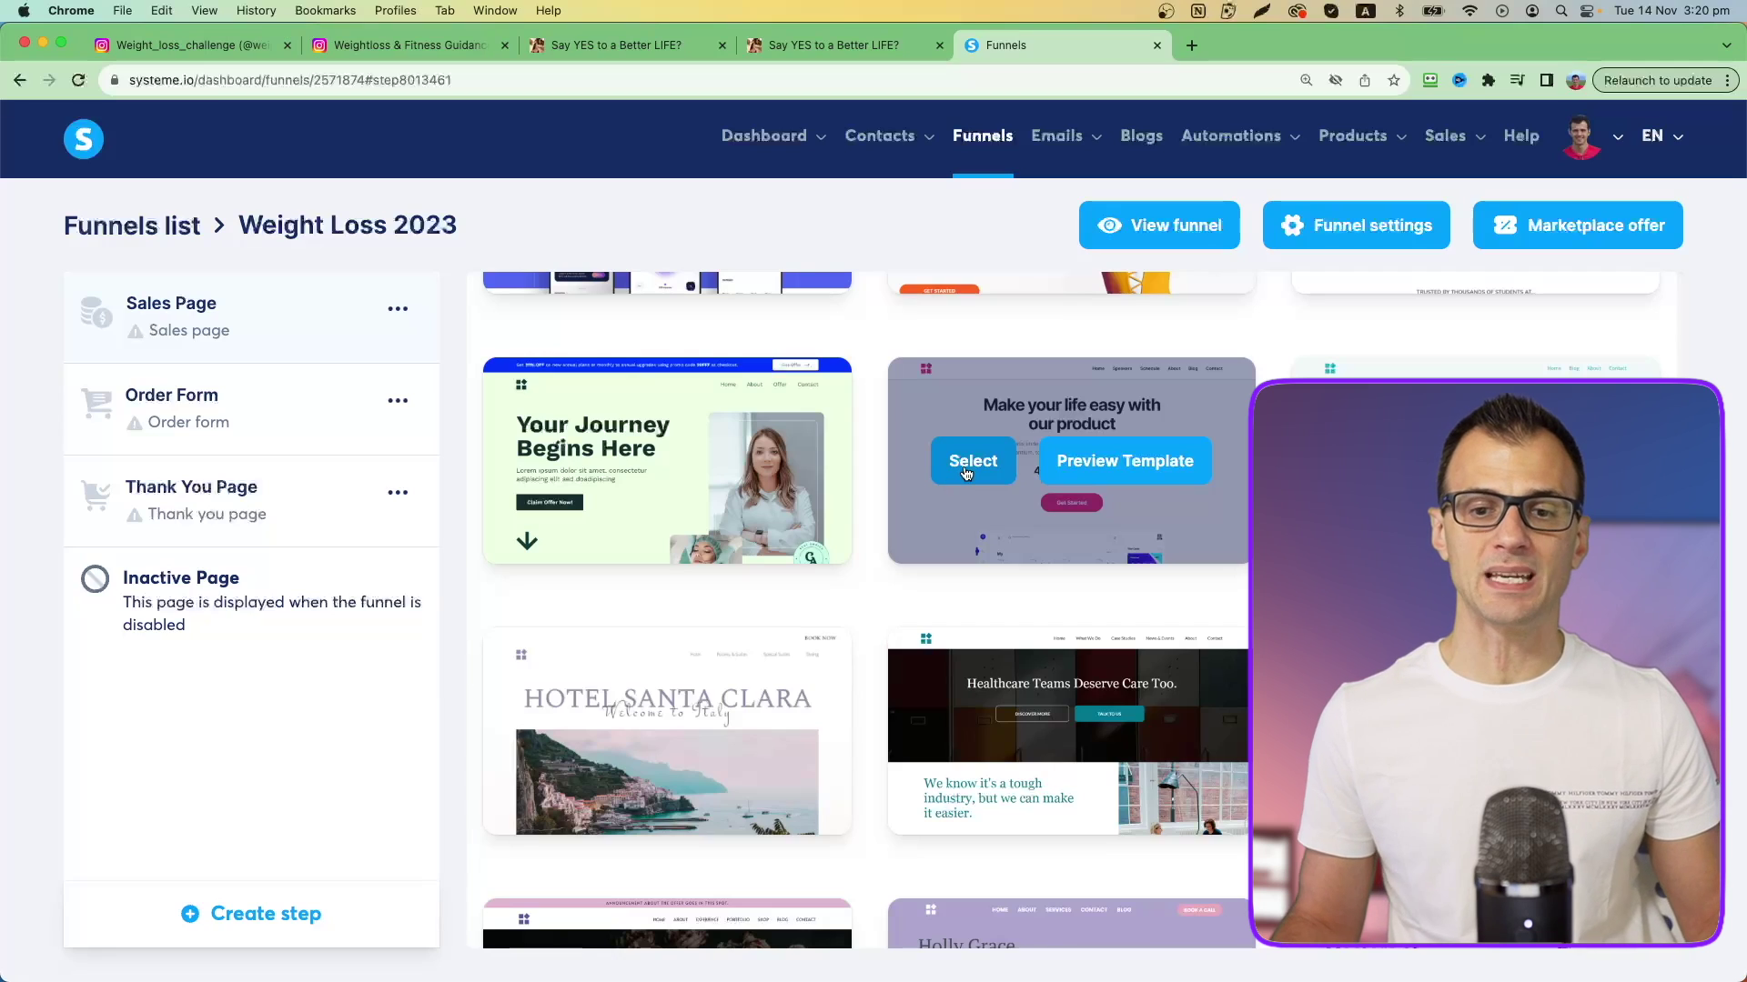
{"action": "left_click", "coordinate": [950, 469]}
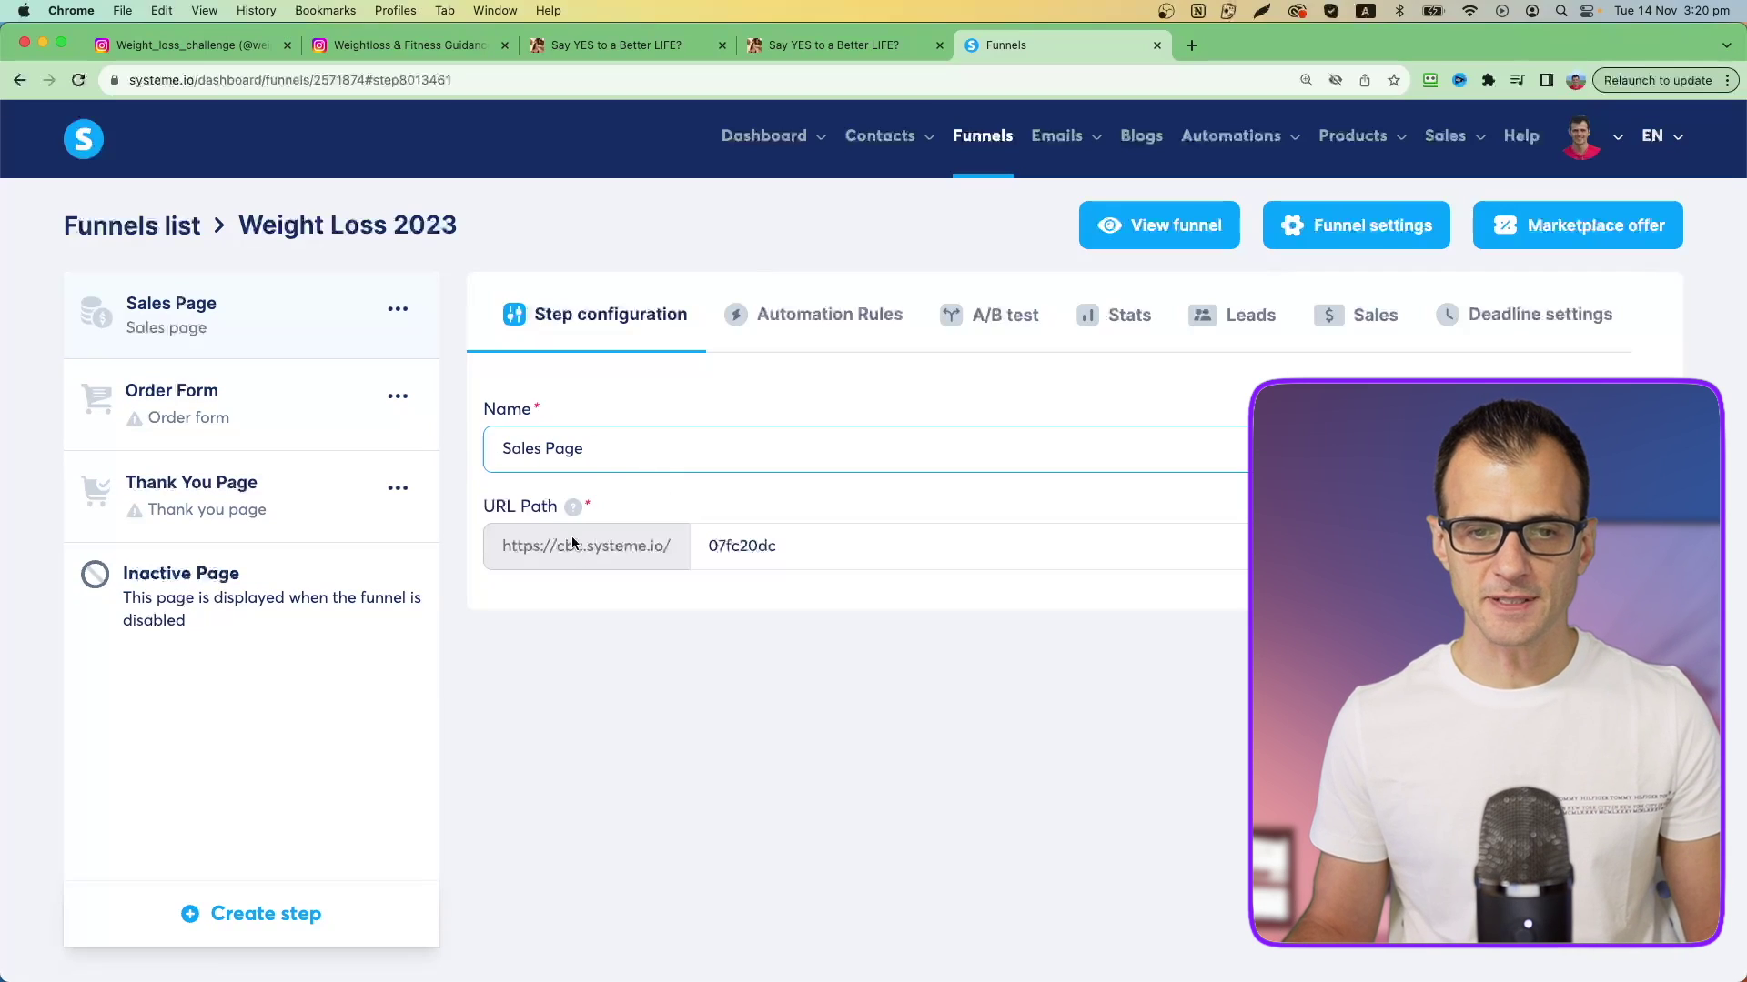
Change the page's URL path to sales-page and open it in the page editor
{"action": "left_click", "coordinate": [801, 546]}
{"action": "key", "text": "super+a"}
{"action": "key", "text": "BackSpace"}
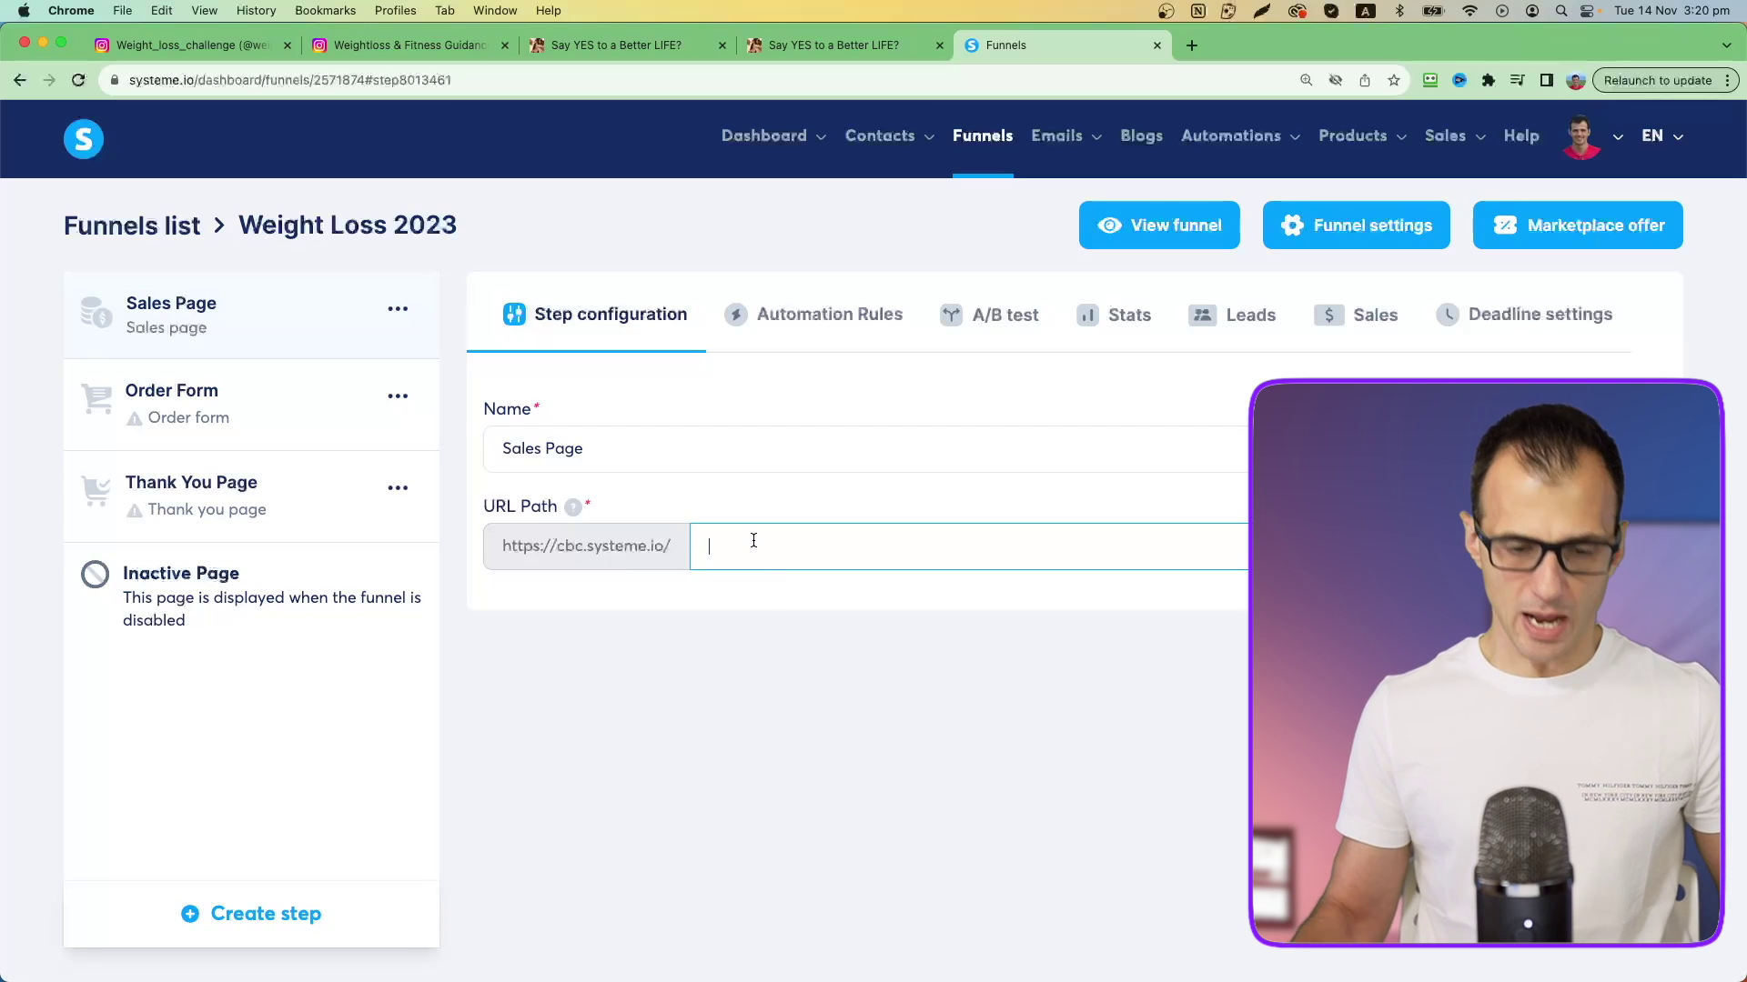
{"action": "type", "text": "sales-page"}
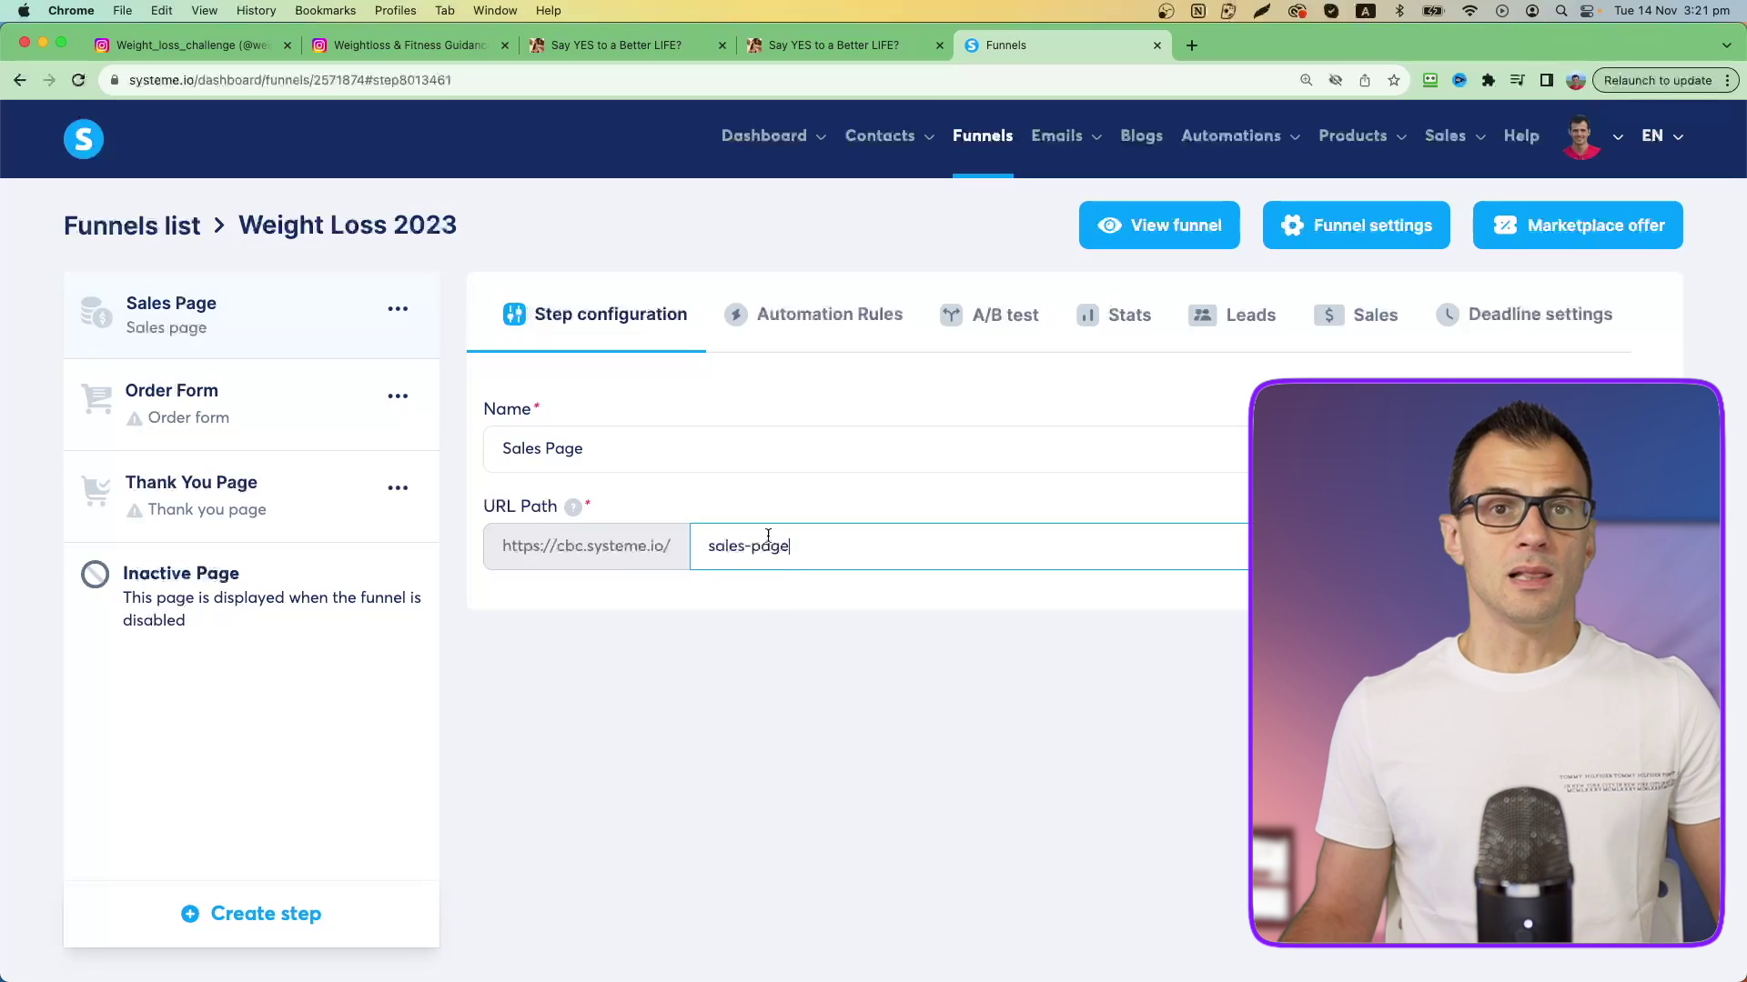
{"action": "left_click_drag", "start_coordinate": [728, 546], "coordinate": [962, 663]}
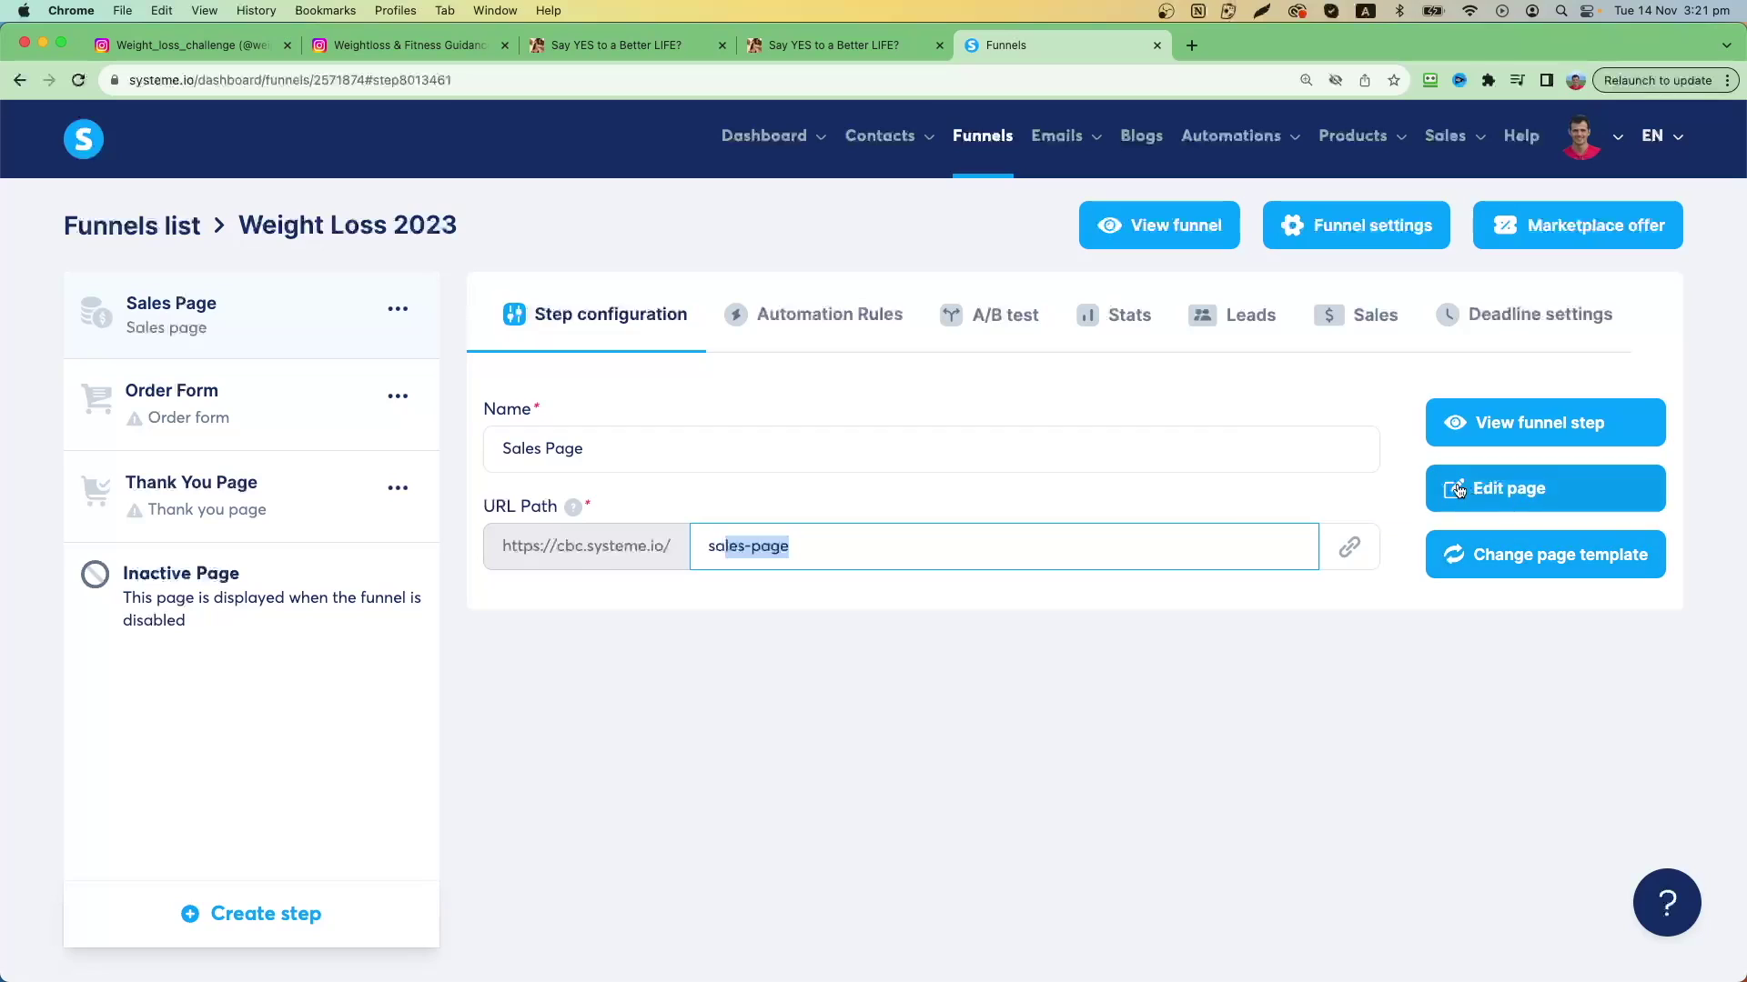
{"action": "left_click", "coordinate": [1534, 492]}
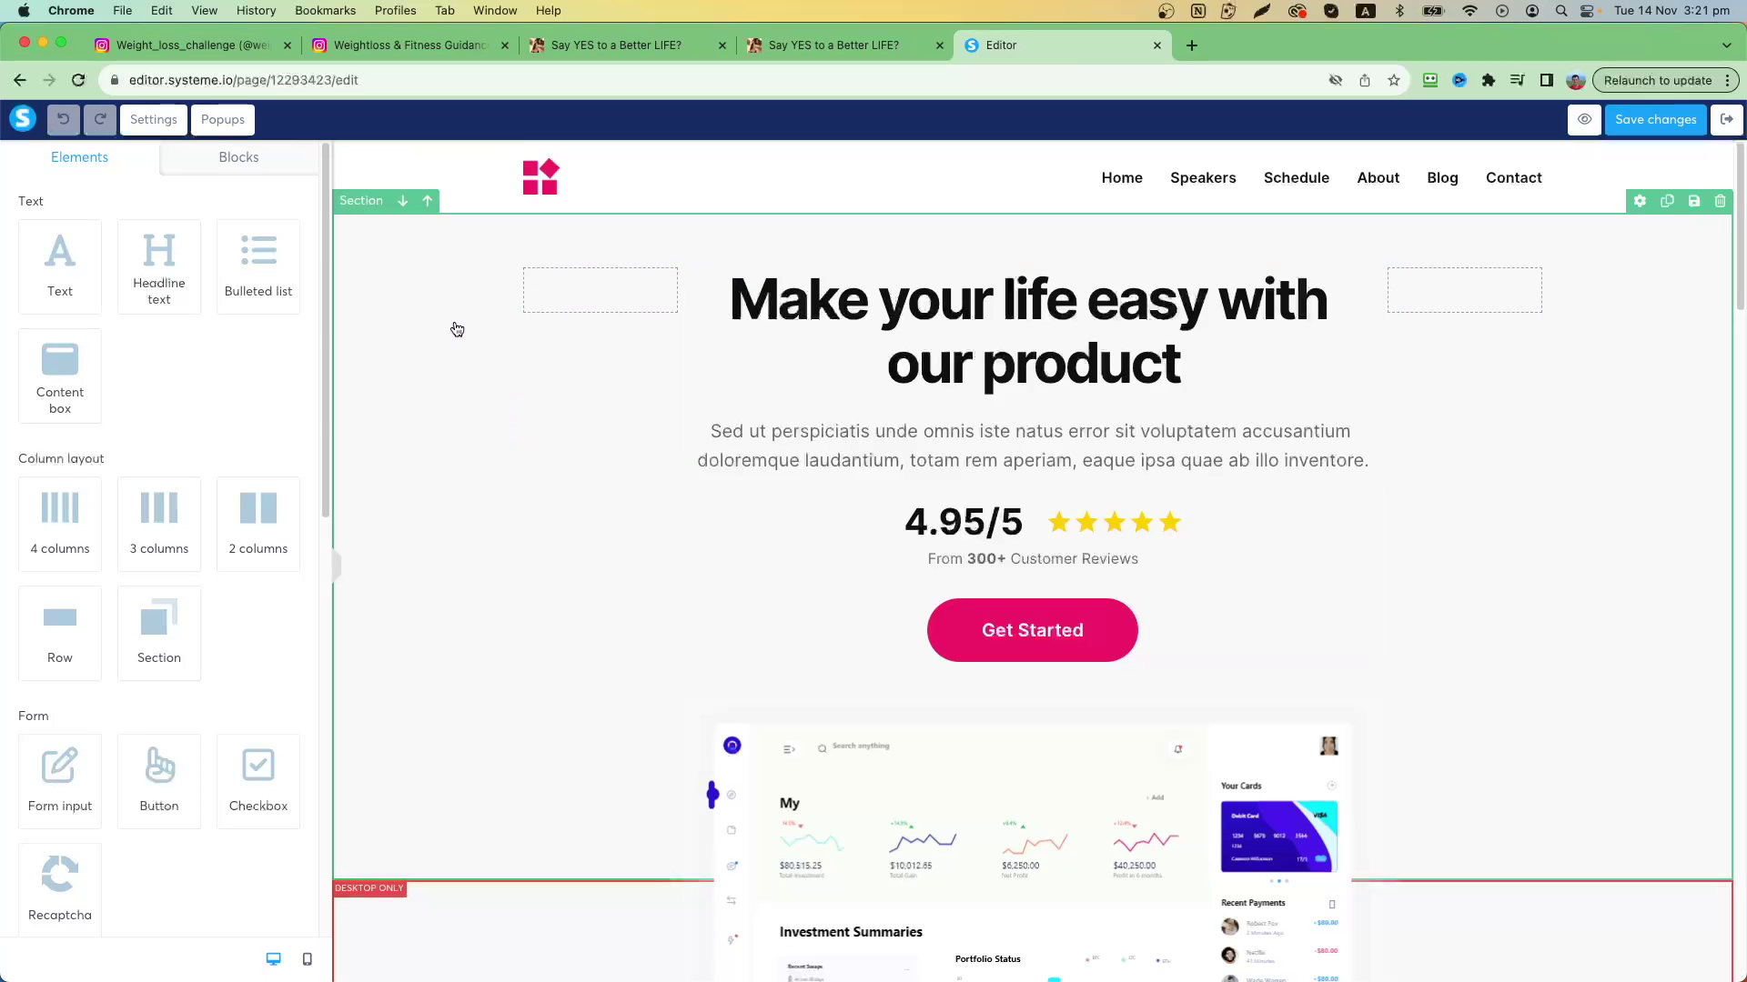
{"action": "scroll", "coordinate": [526, 401], "scroll_direction": "down", "scroll_amount": 13}
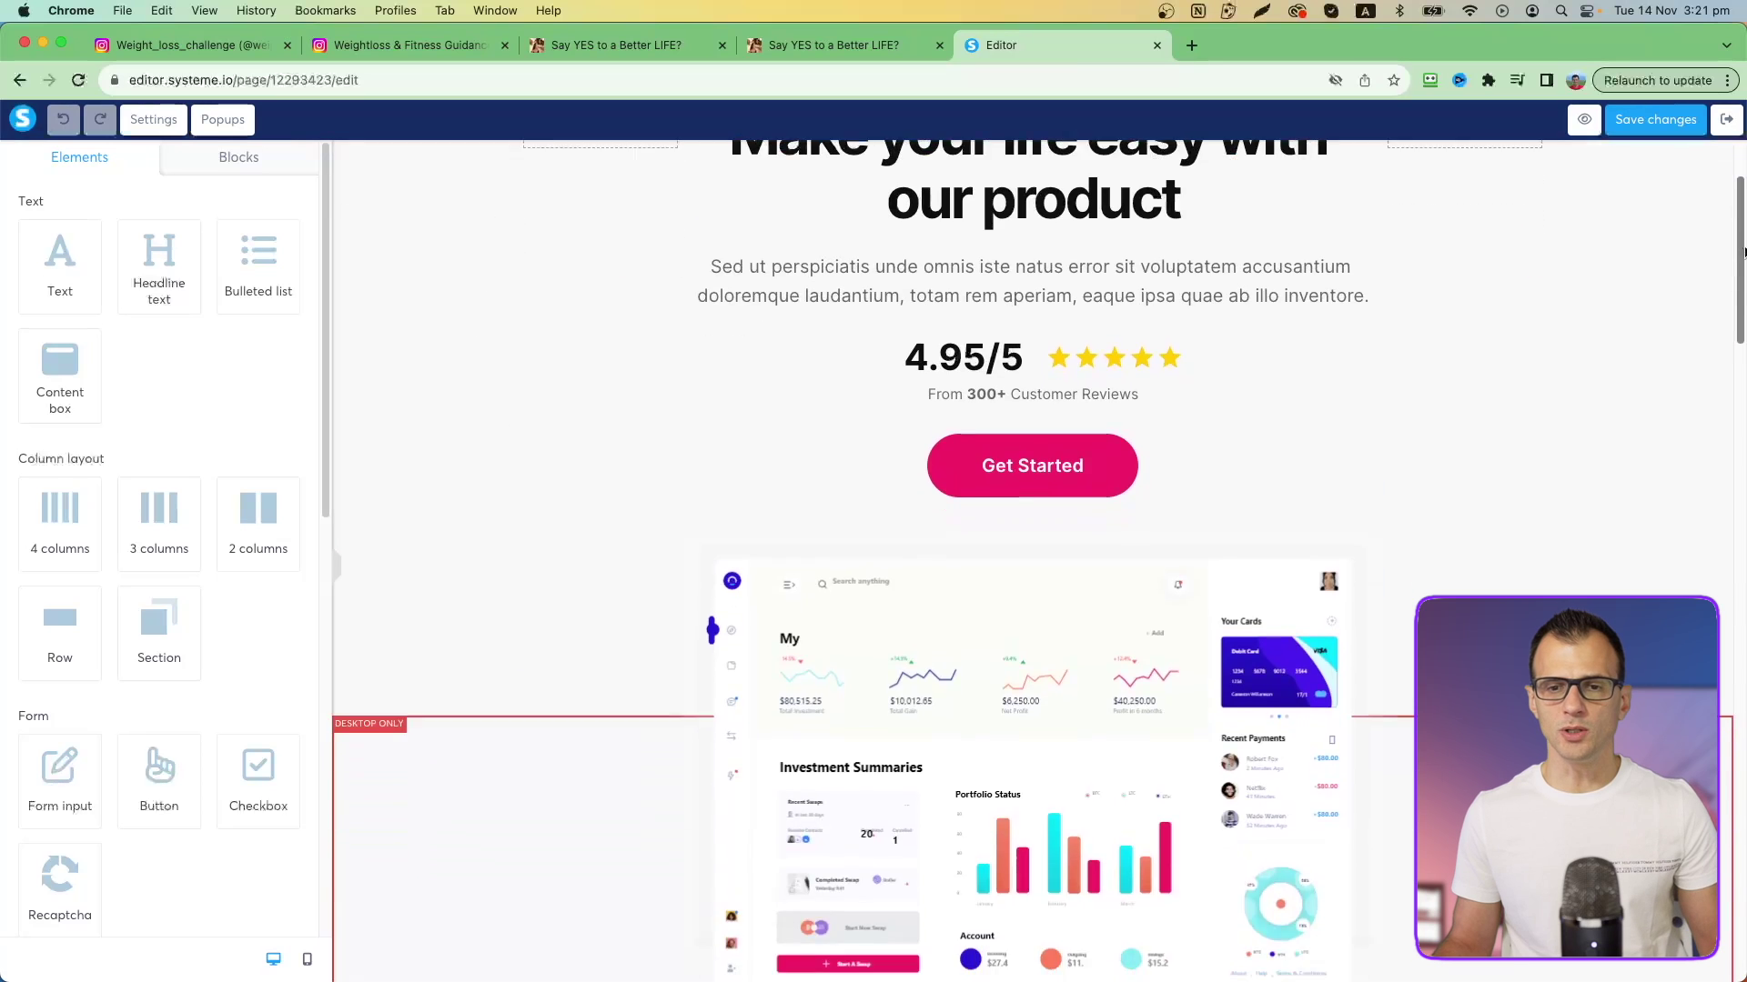
{"action": "scroll", "coordinate": [1552, 512], "scroll_direction": "down", "scroll_amount": 15}
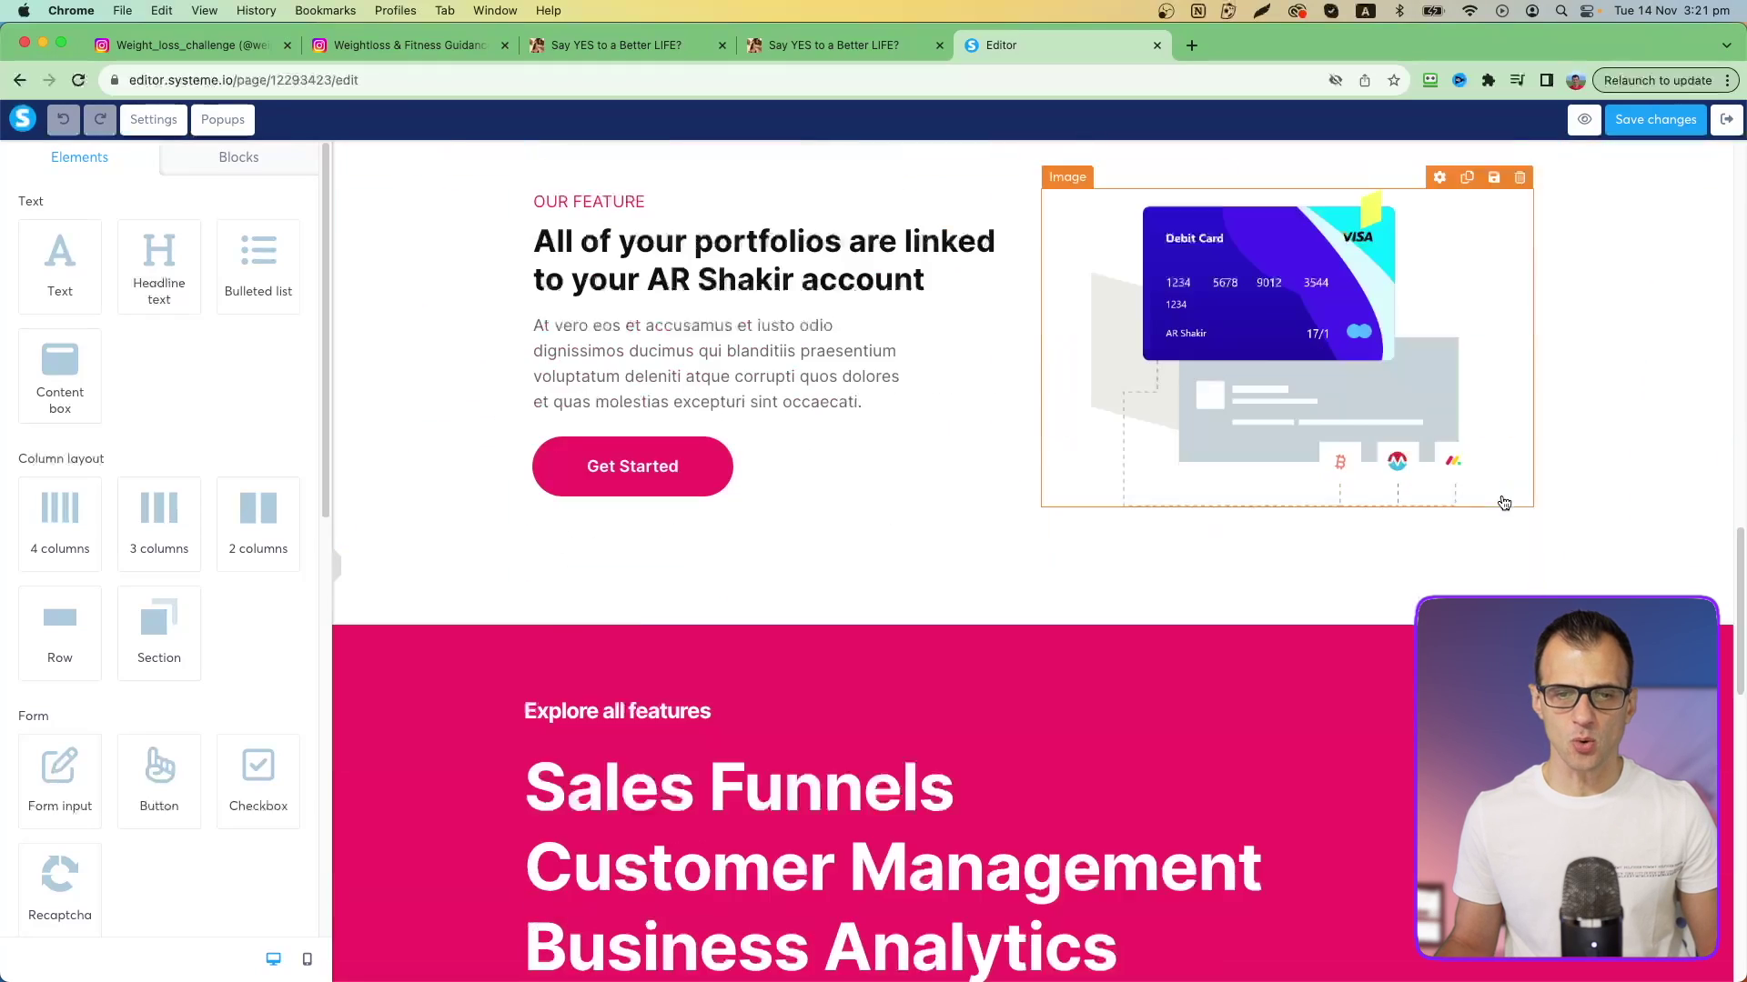
{"action": "scroll", "coordinate": [1408, 534], "scroll_direction": "up", "scroll_amount": 20}
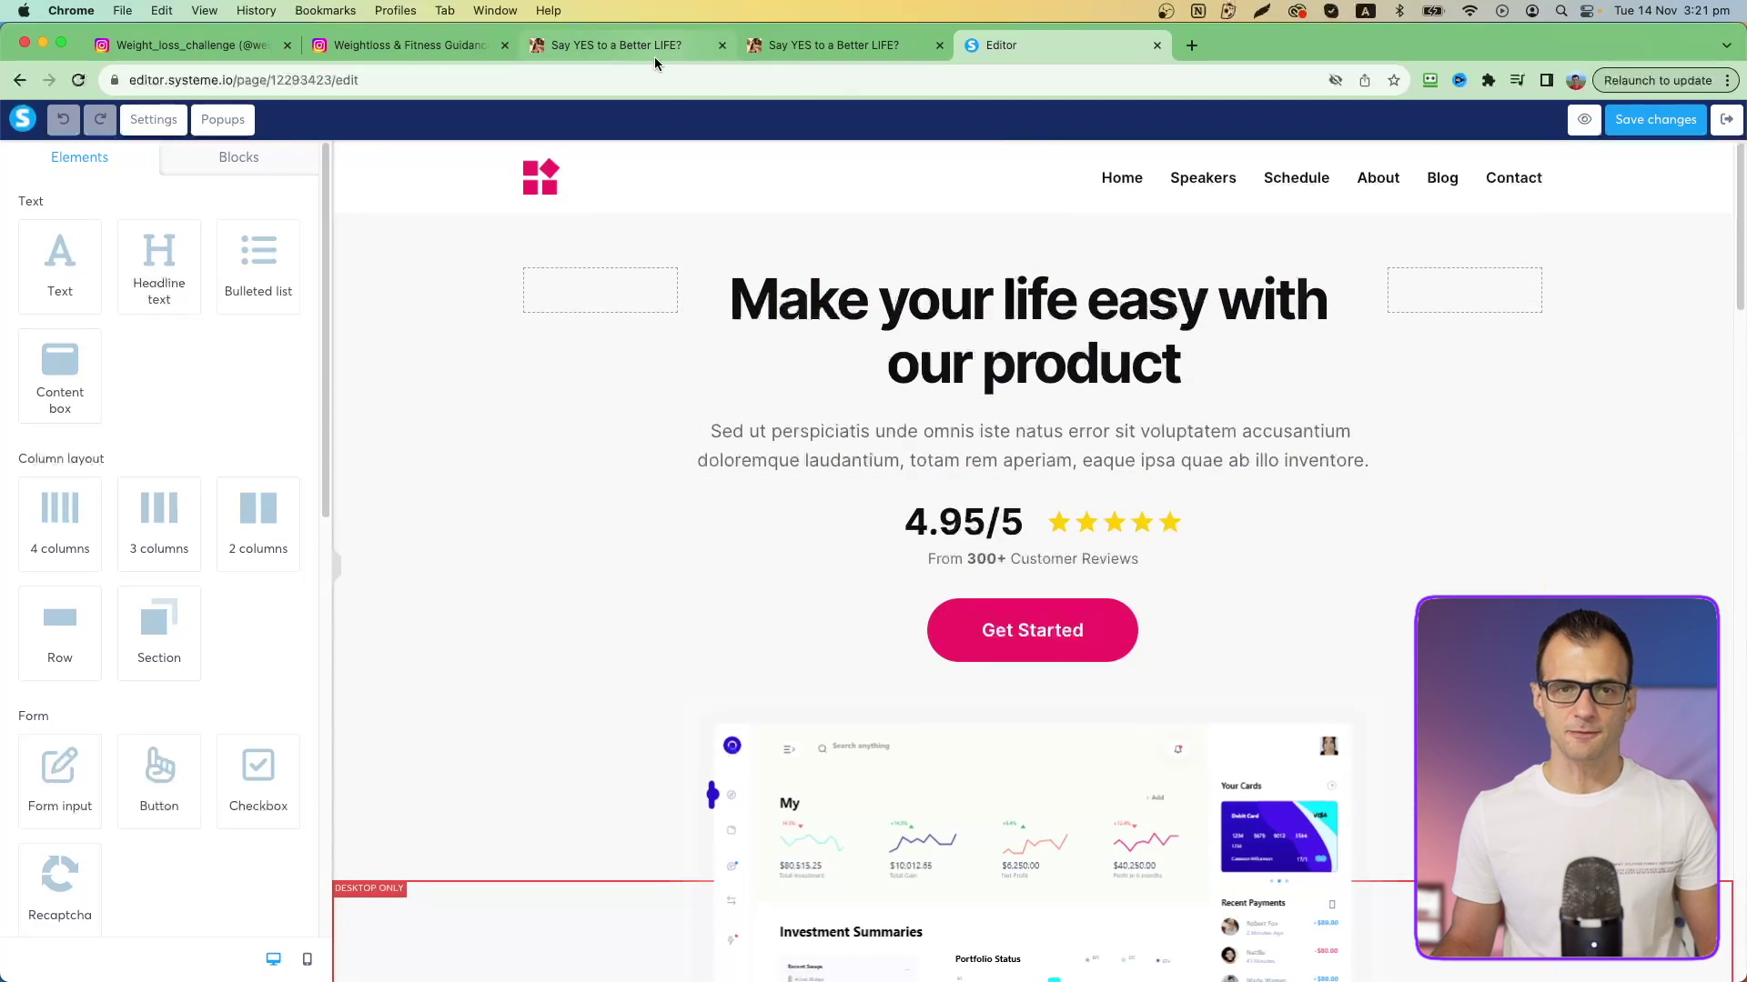
{"action": "left_click", "coordinate": [653, 56]}
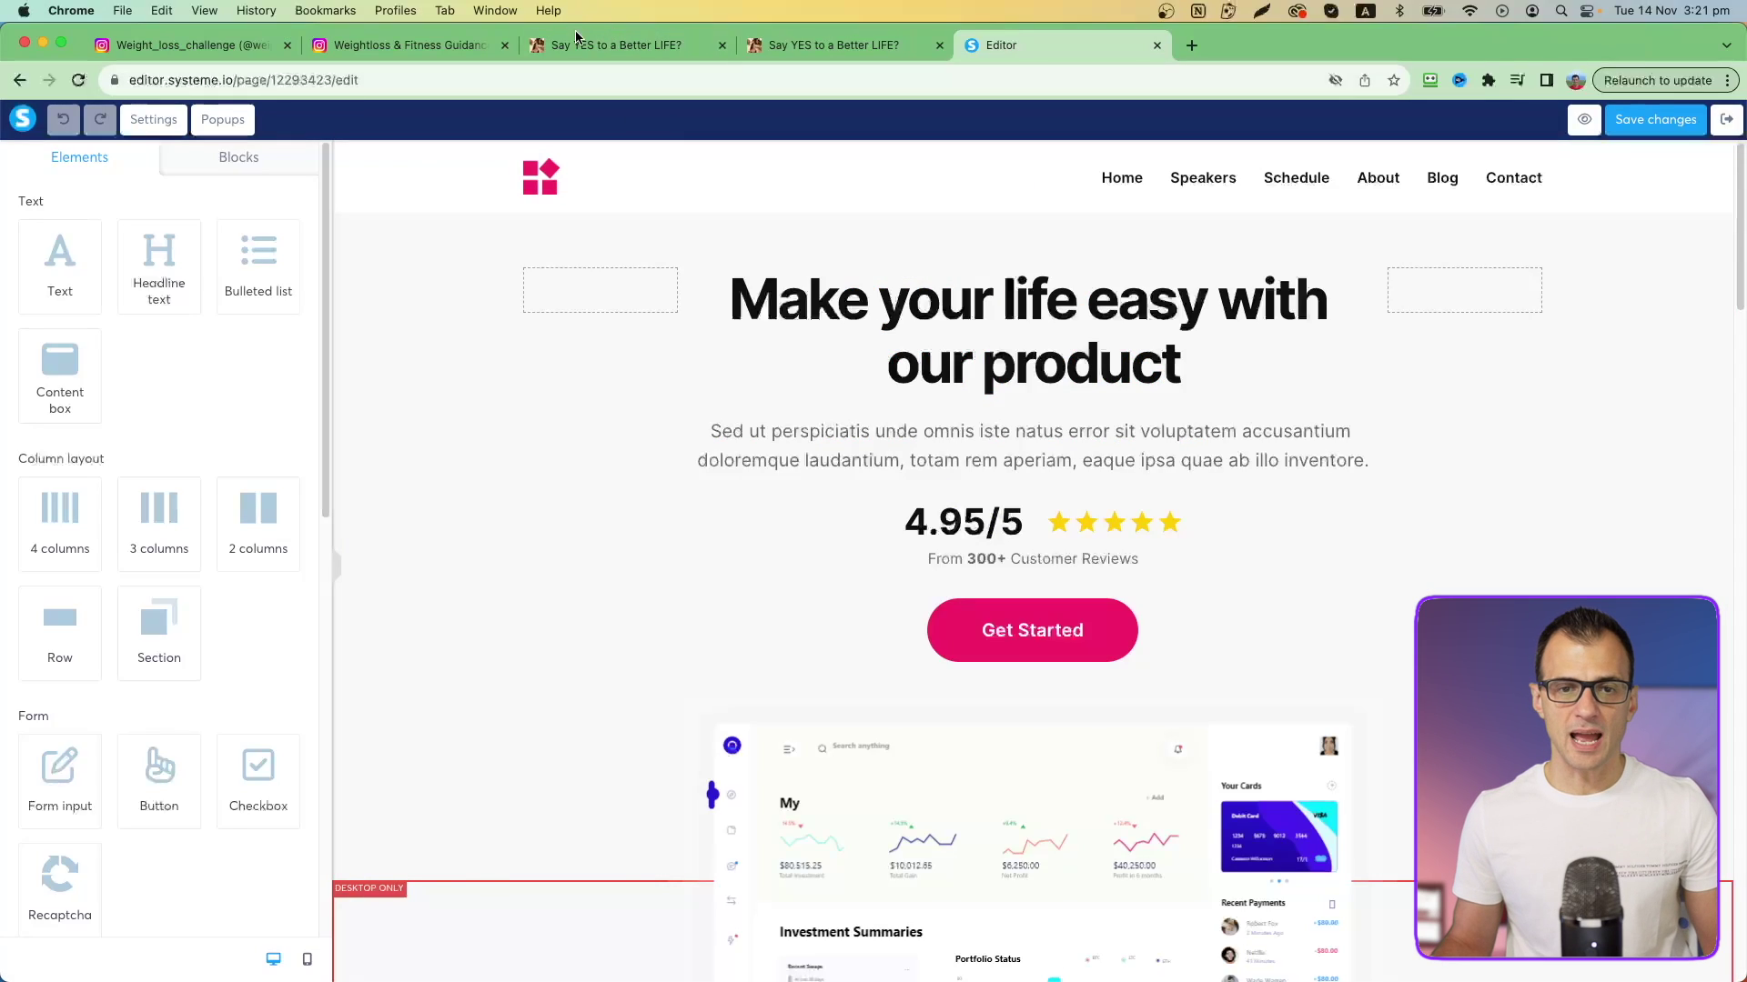
{"action": "left_click", "coordinate": [581, 41]}
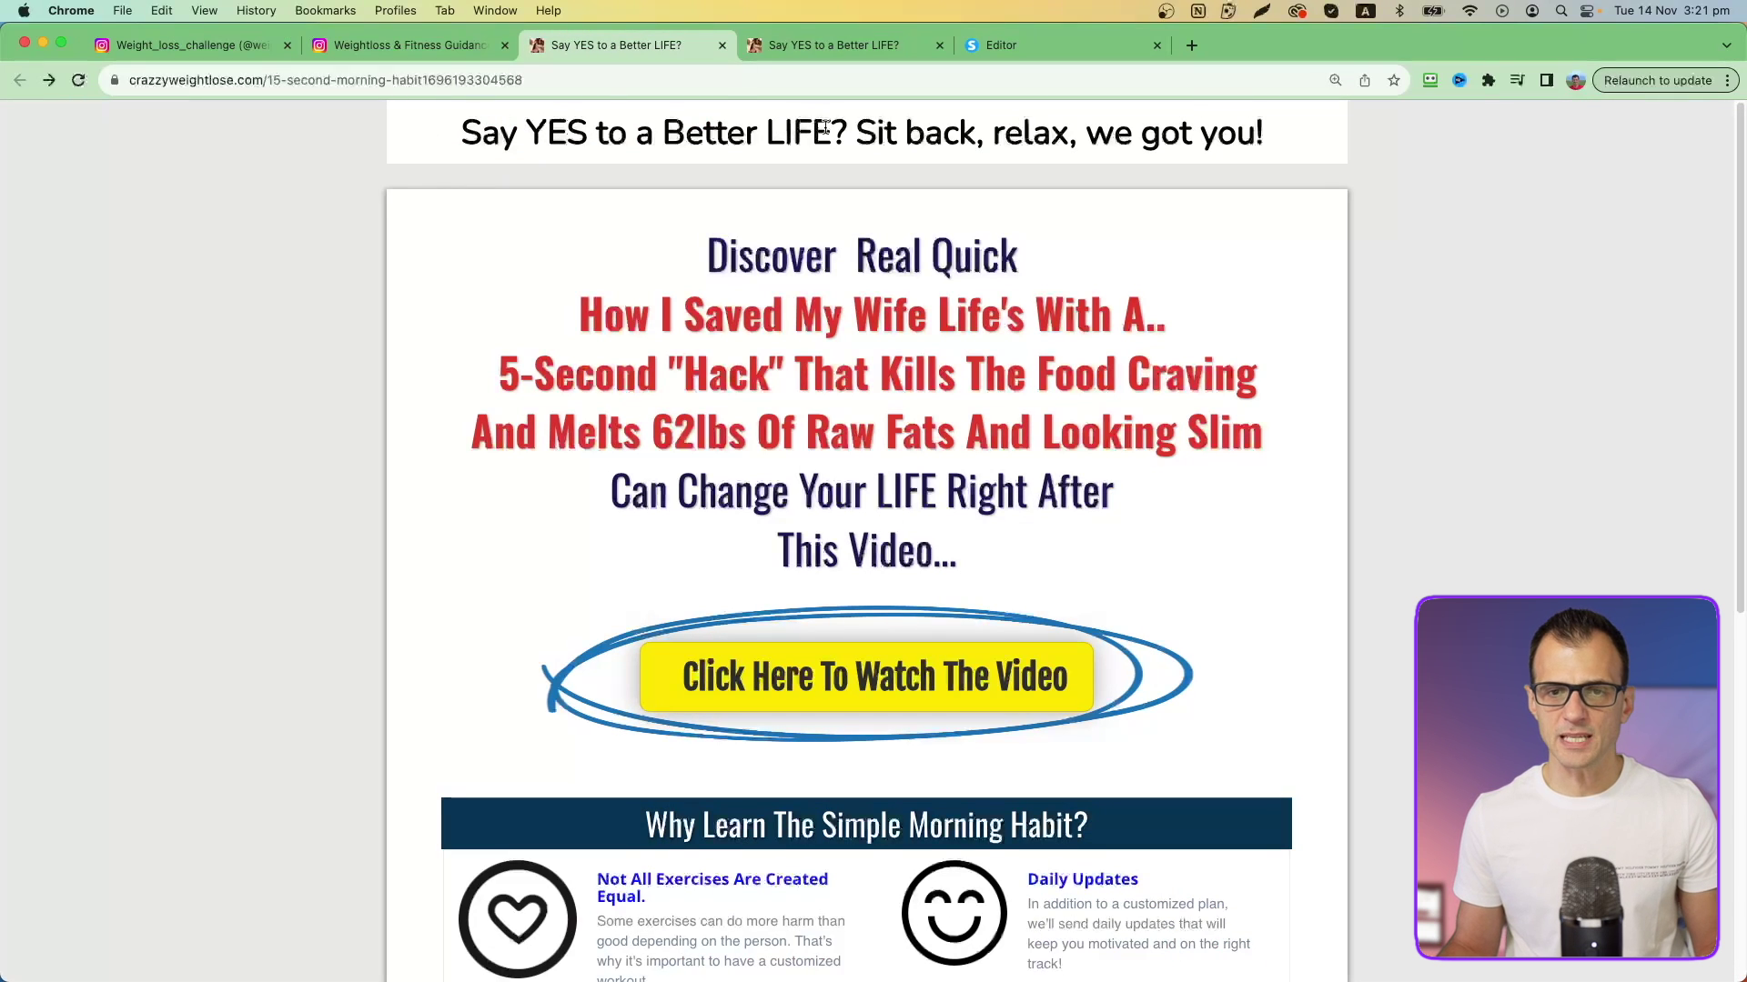
{"action": "left_click_drag", "start_coordinate": [459, 139], "coordinate": [1181, 137]}
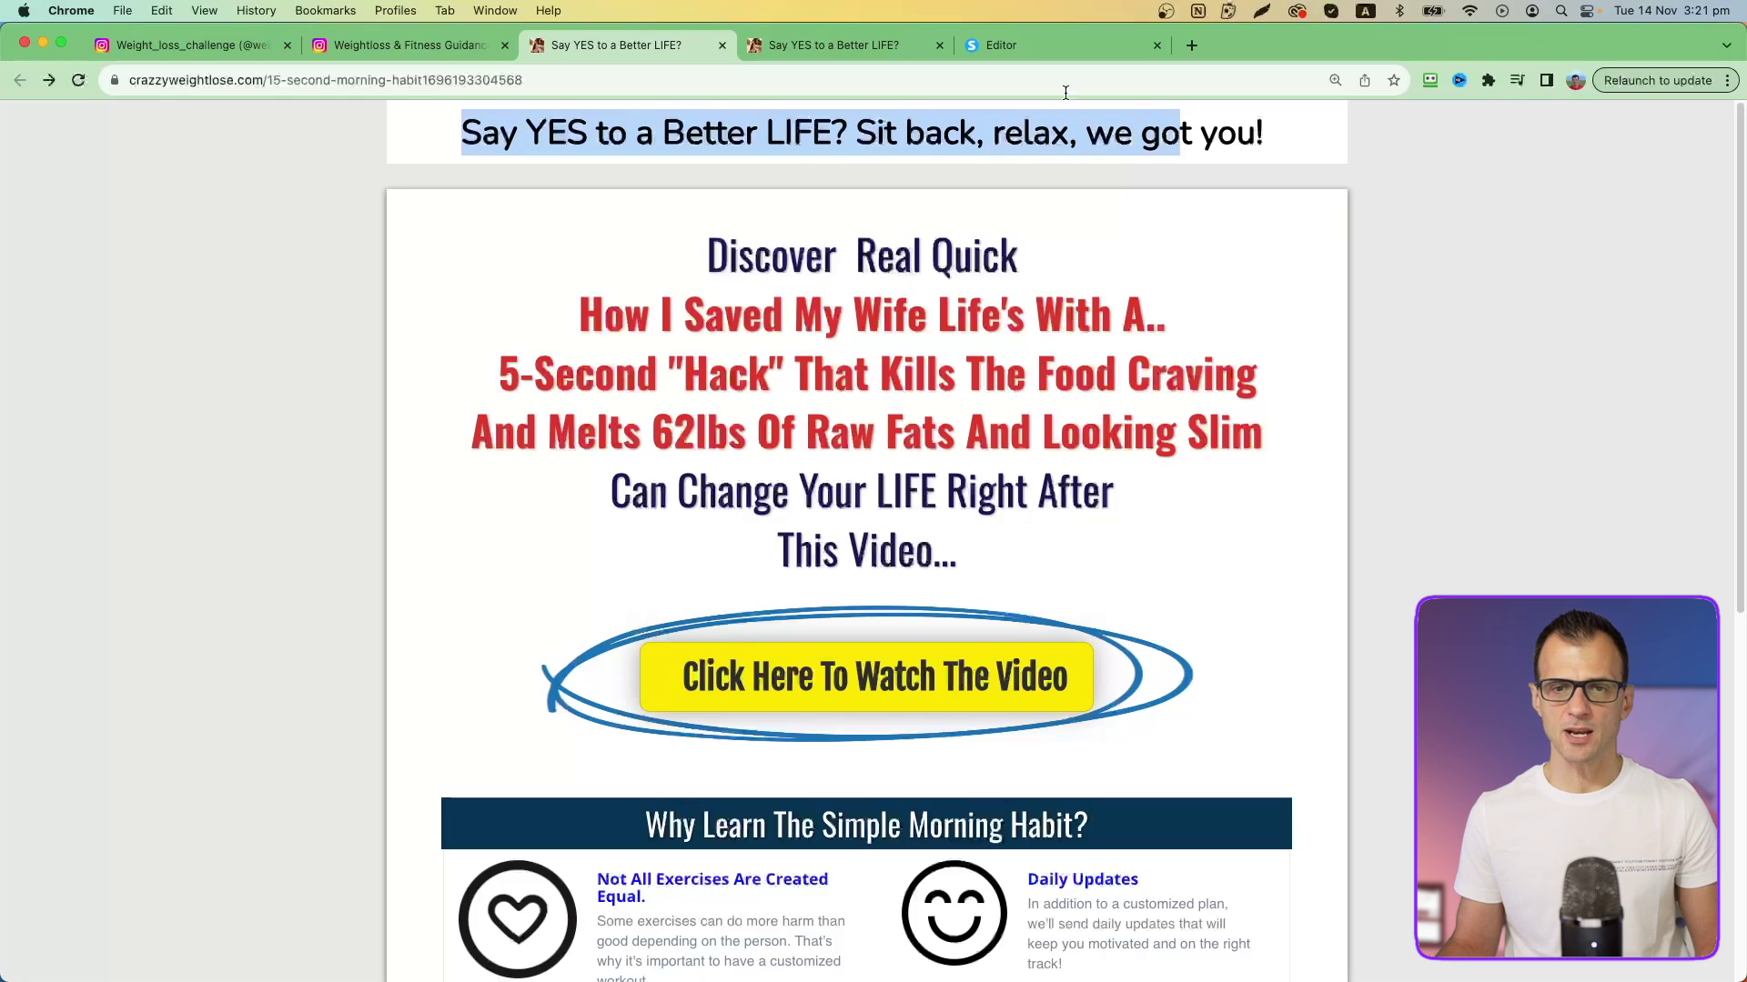
{"action": "left_click", "coordinate": [1021, 50]}
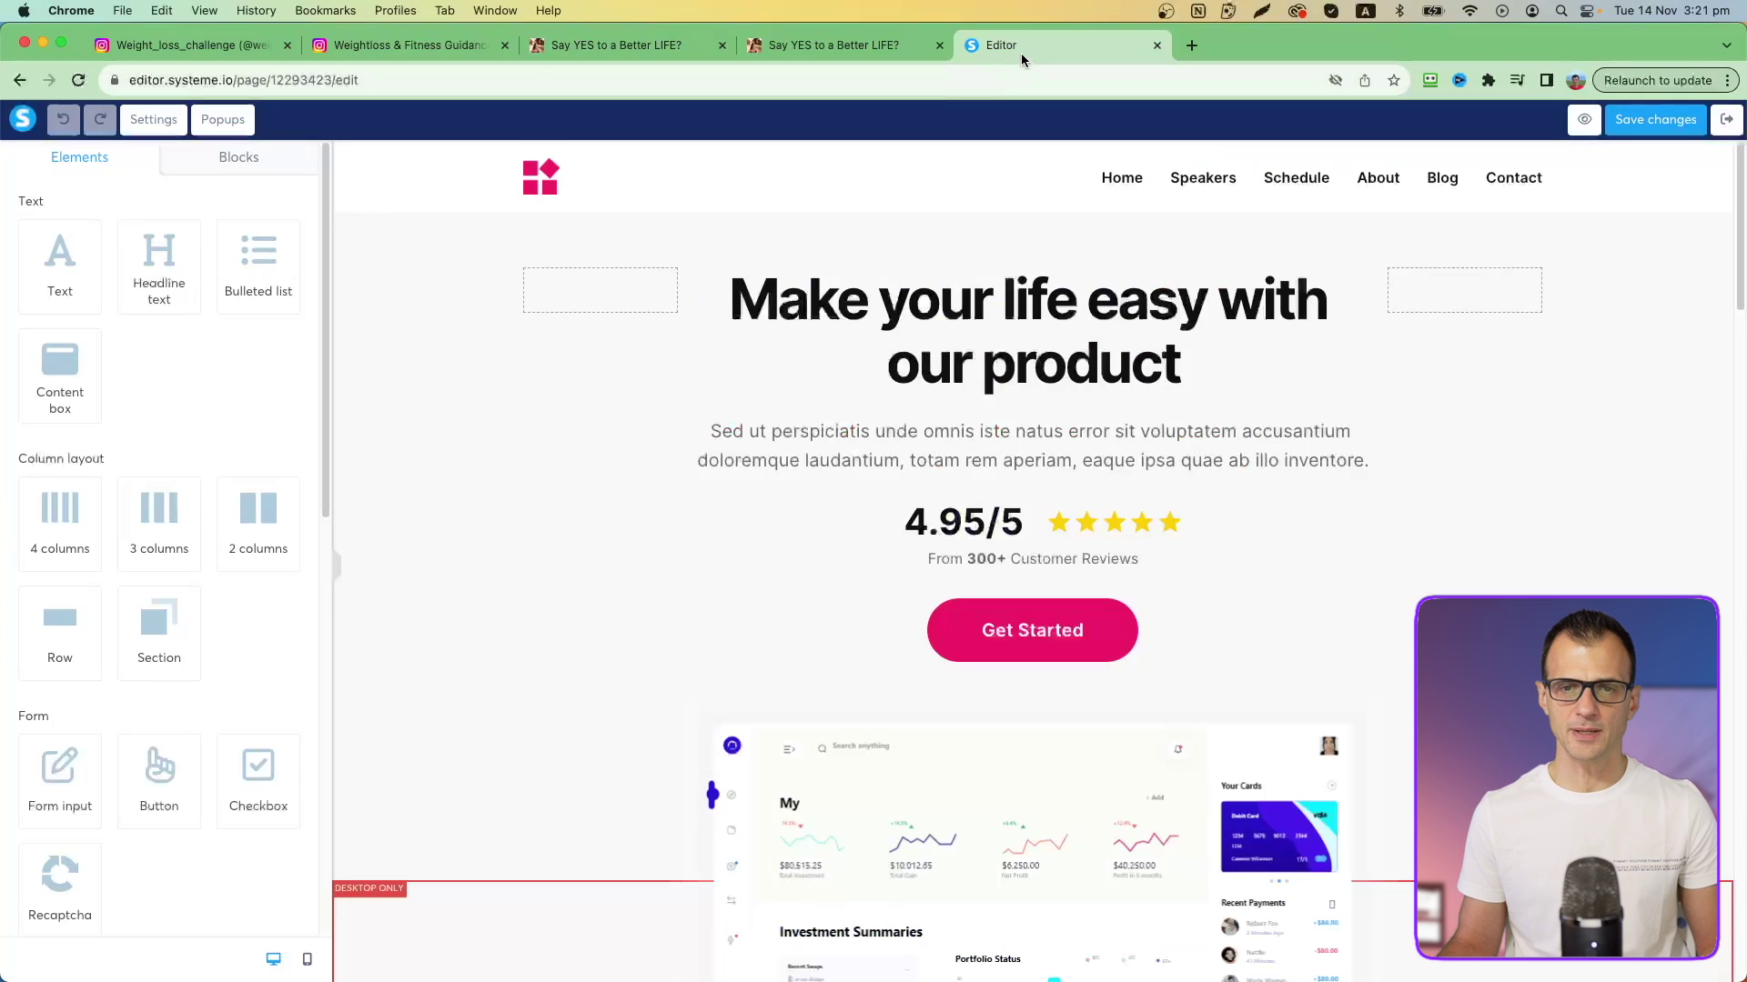
Delete the template's logo-and-navigation header section
{"action": "left_click", "coordinate": [401, 188]}
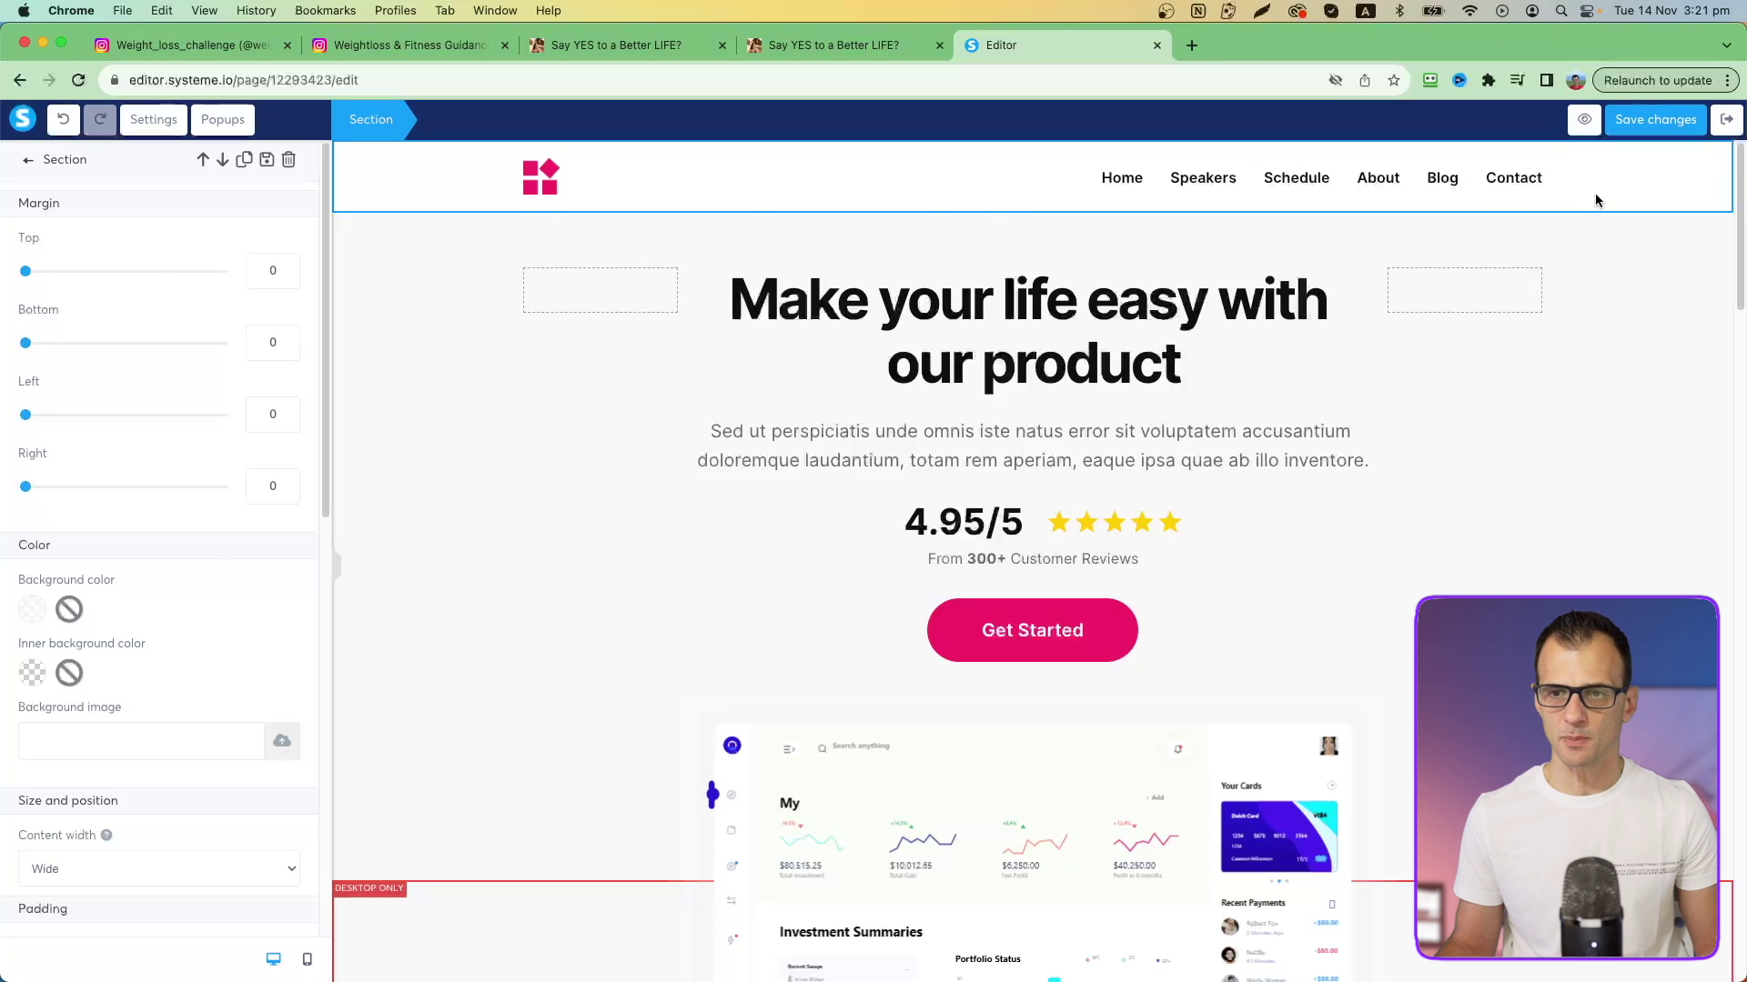
{"action": "key", "text": "Escape"}
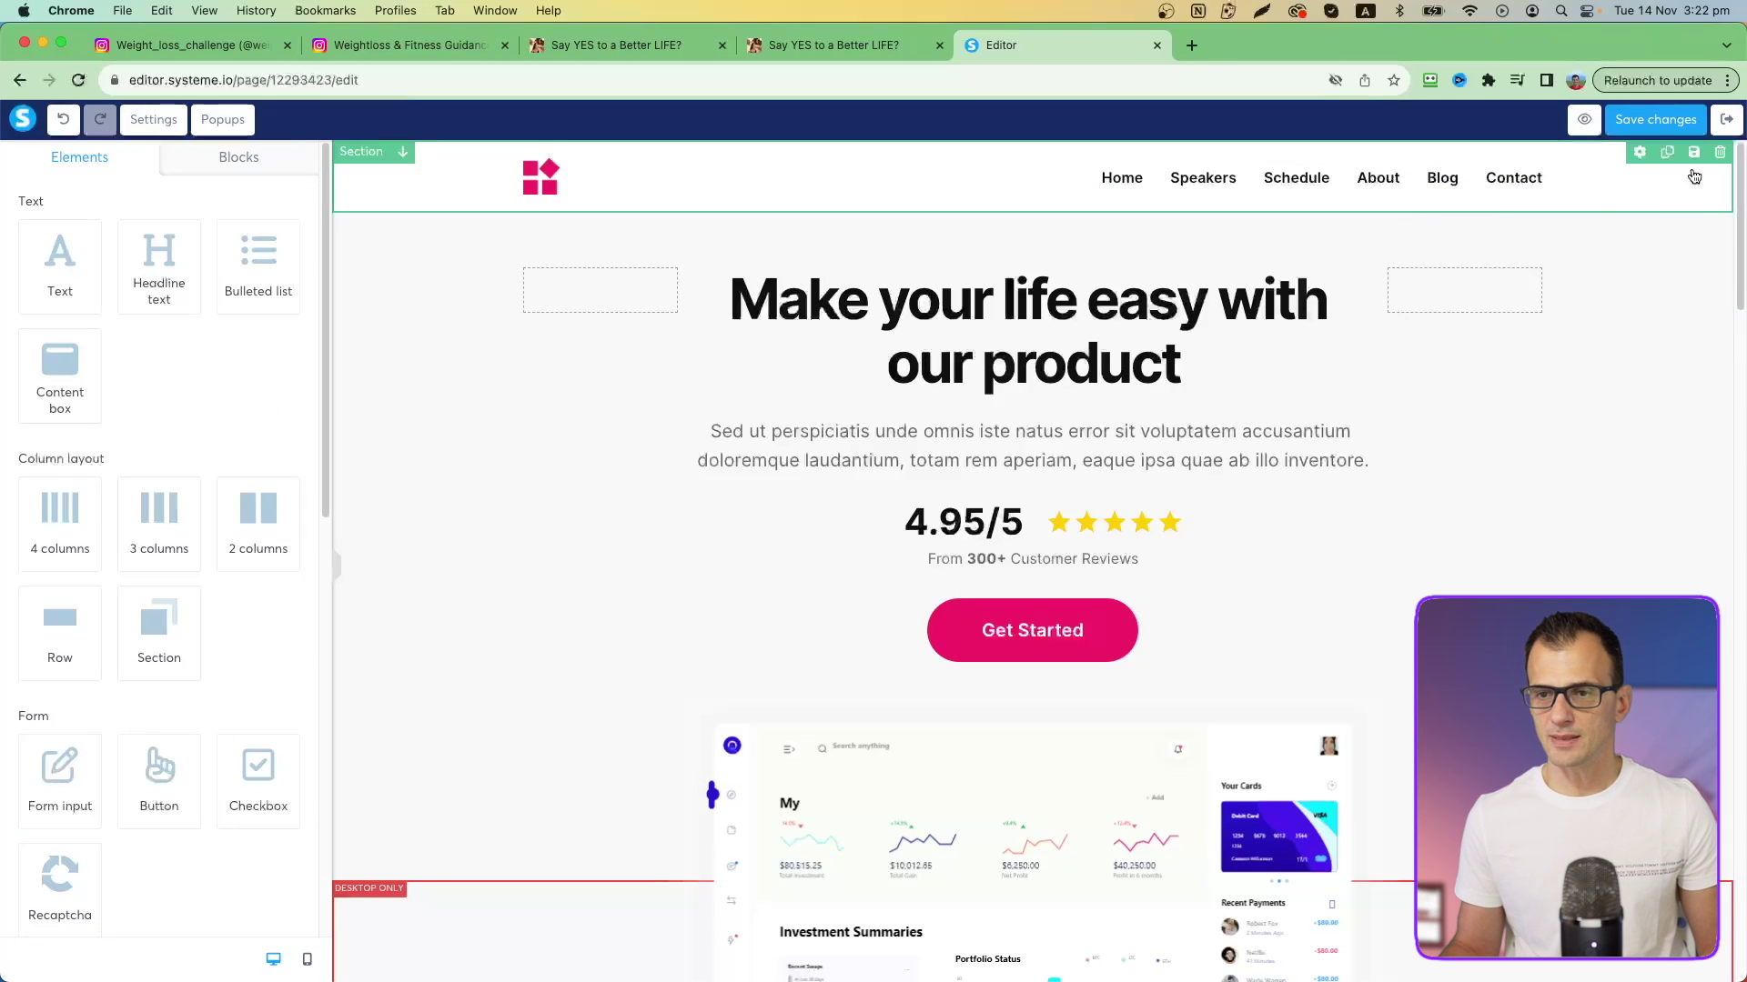
{"action": "left_click", "coordinate": [1717, 155]}
{"action": "left_click", "coordinate": [1029, 185]}
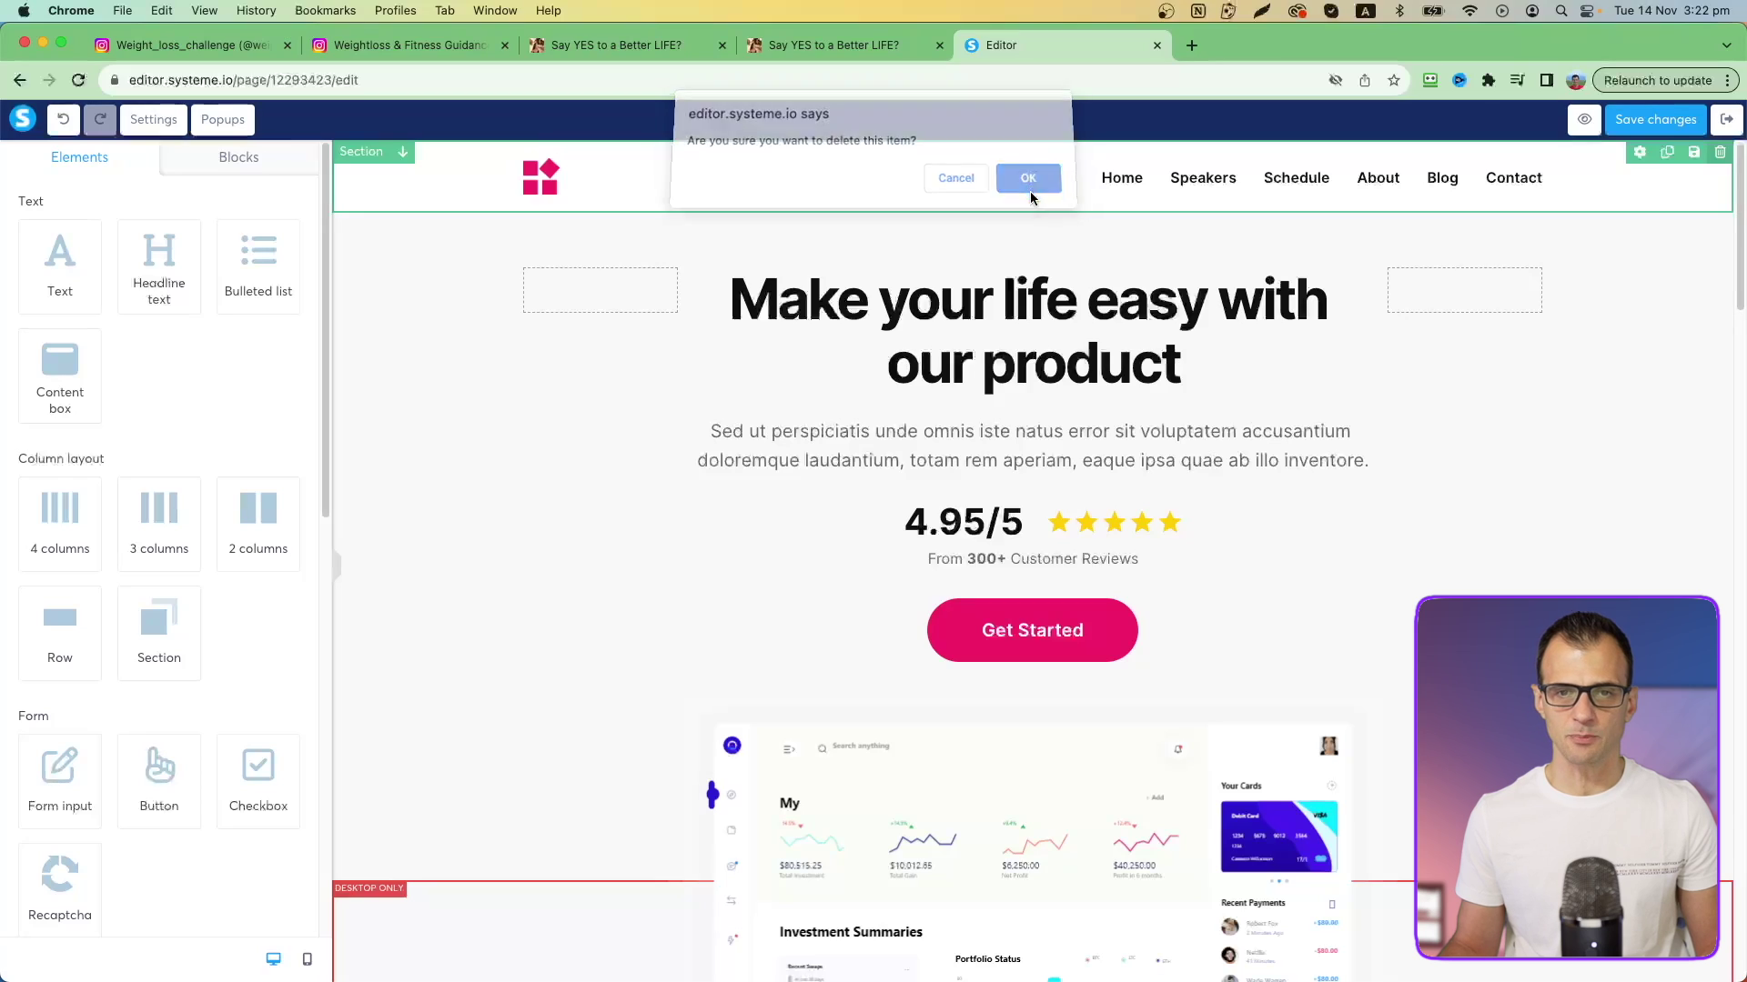
Check the reference page's headline, then drag a new empty Section to the top of the page
{"action": "left_click", "coordinate": [616, 45]}
{"action": "left_click_drag", "start_coordinate": [455, 136], "coordinate": [1245, 137]}
{"action": "left_click", "coordinate": [1082, 50]}
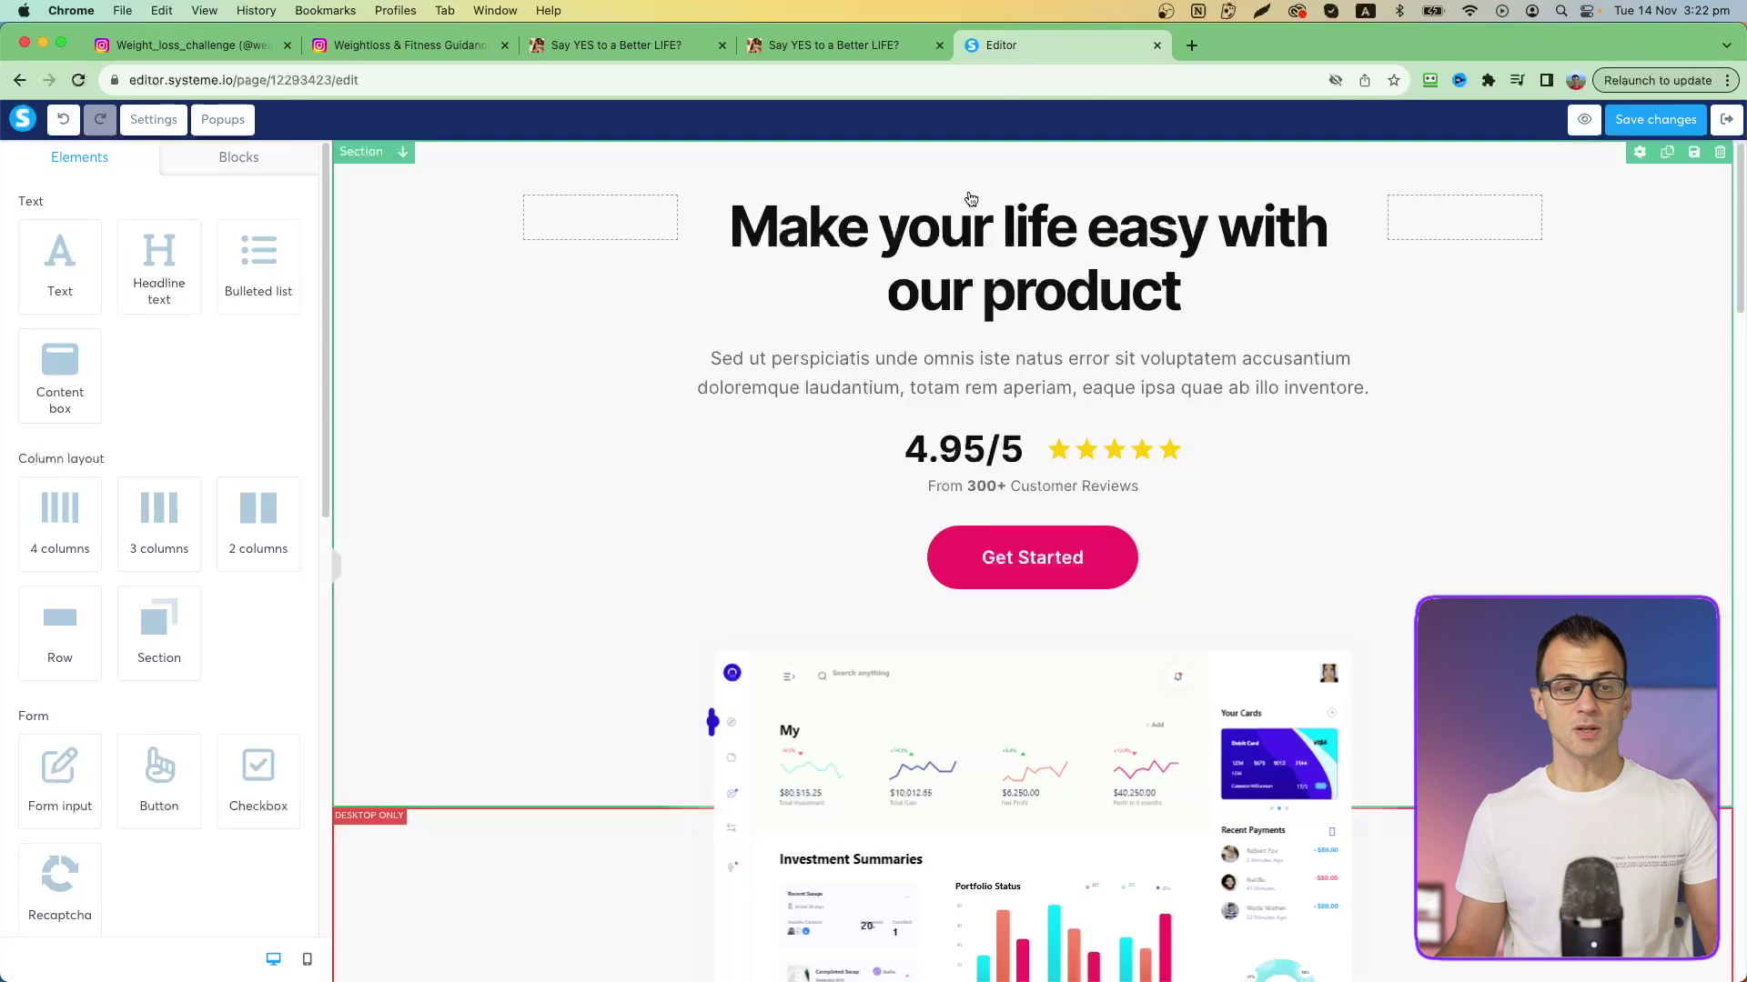
{"action": "left_click_drag", "start_coordinate": [158, 647], "coordinate": [534, 168]}
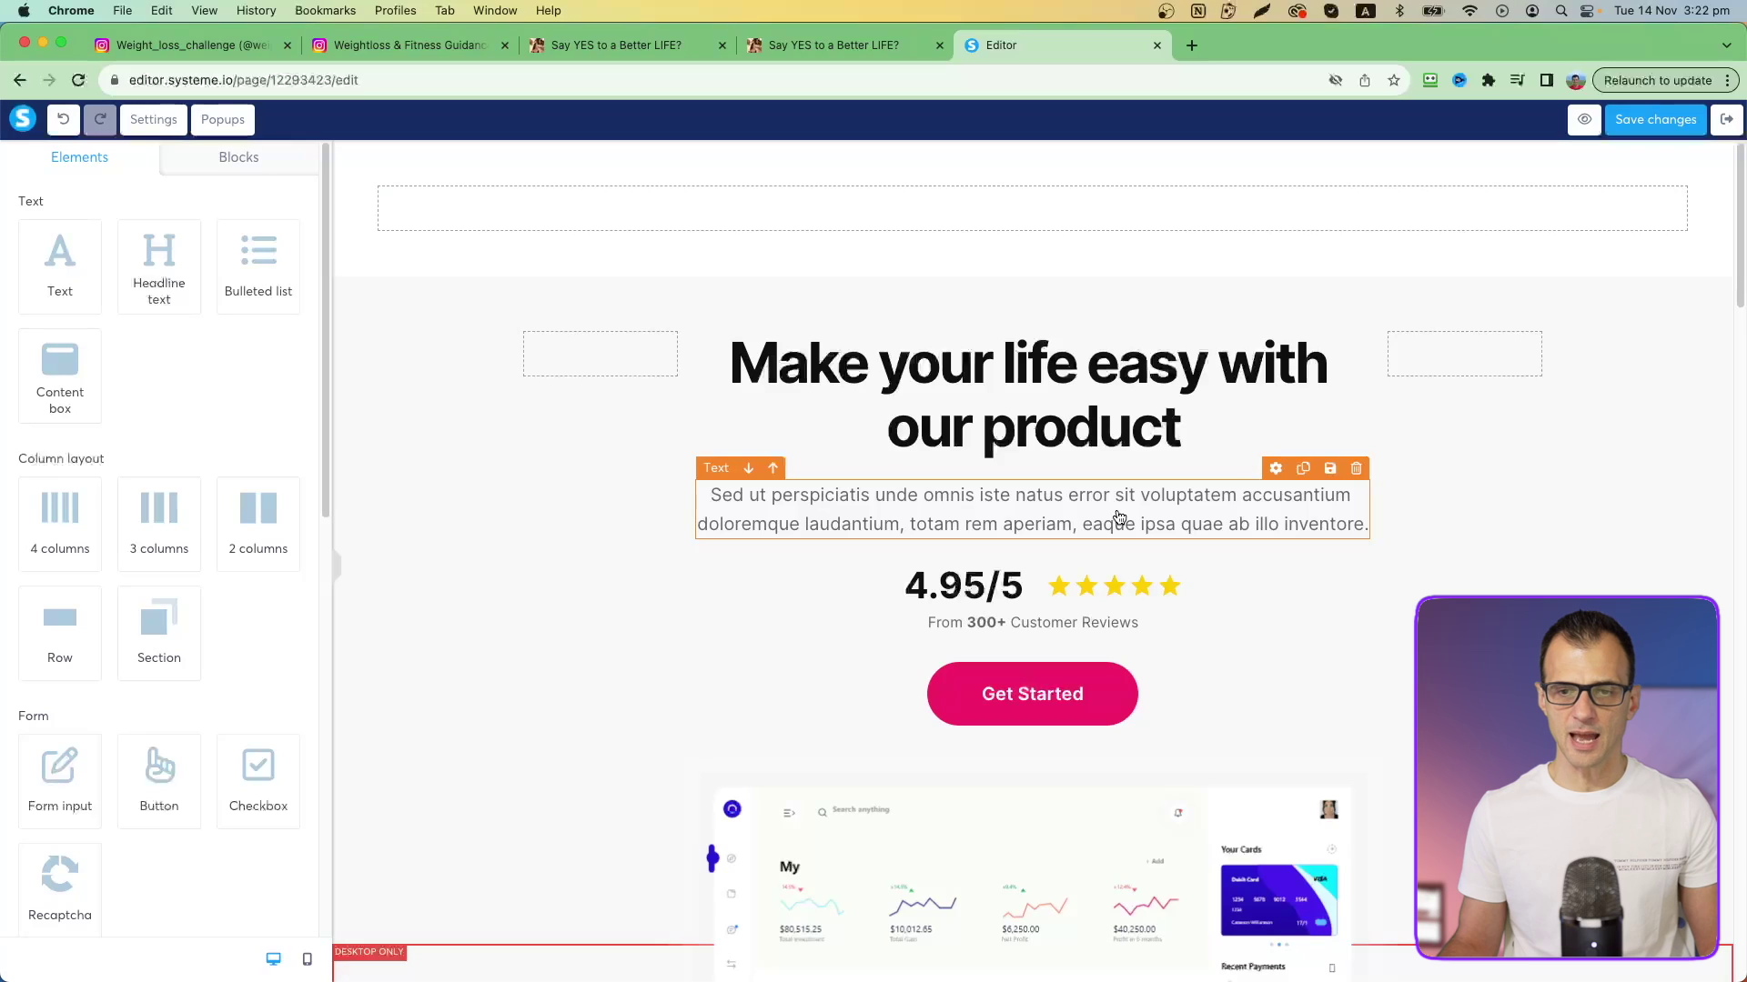
Duplicate the hero description paragraph and move the copy into the empty top section
{"action": "left_click", "coordinate": [1089, 514]}
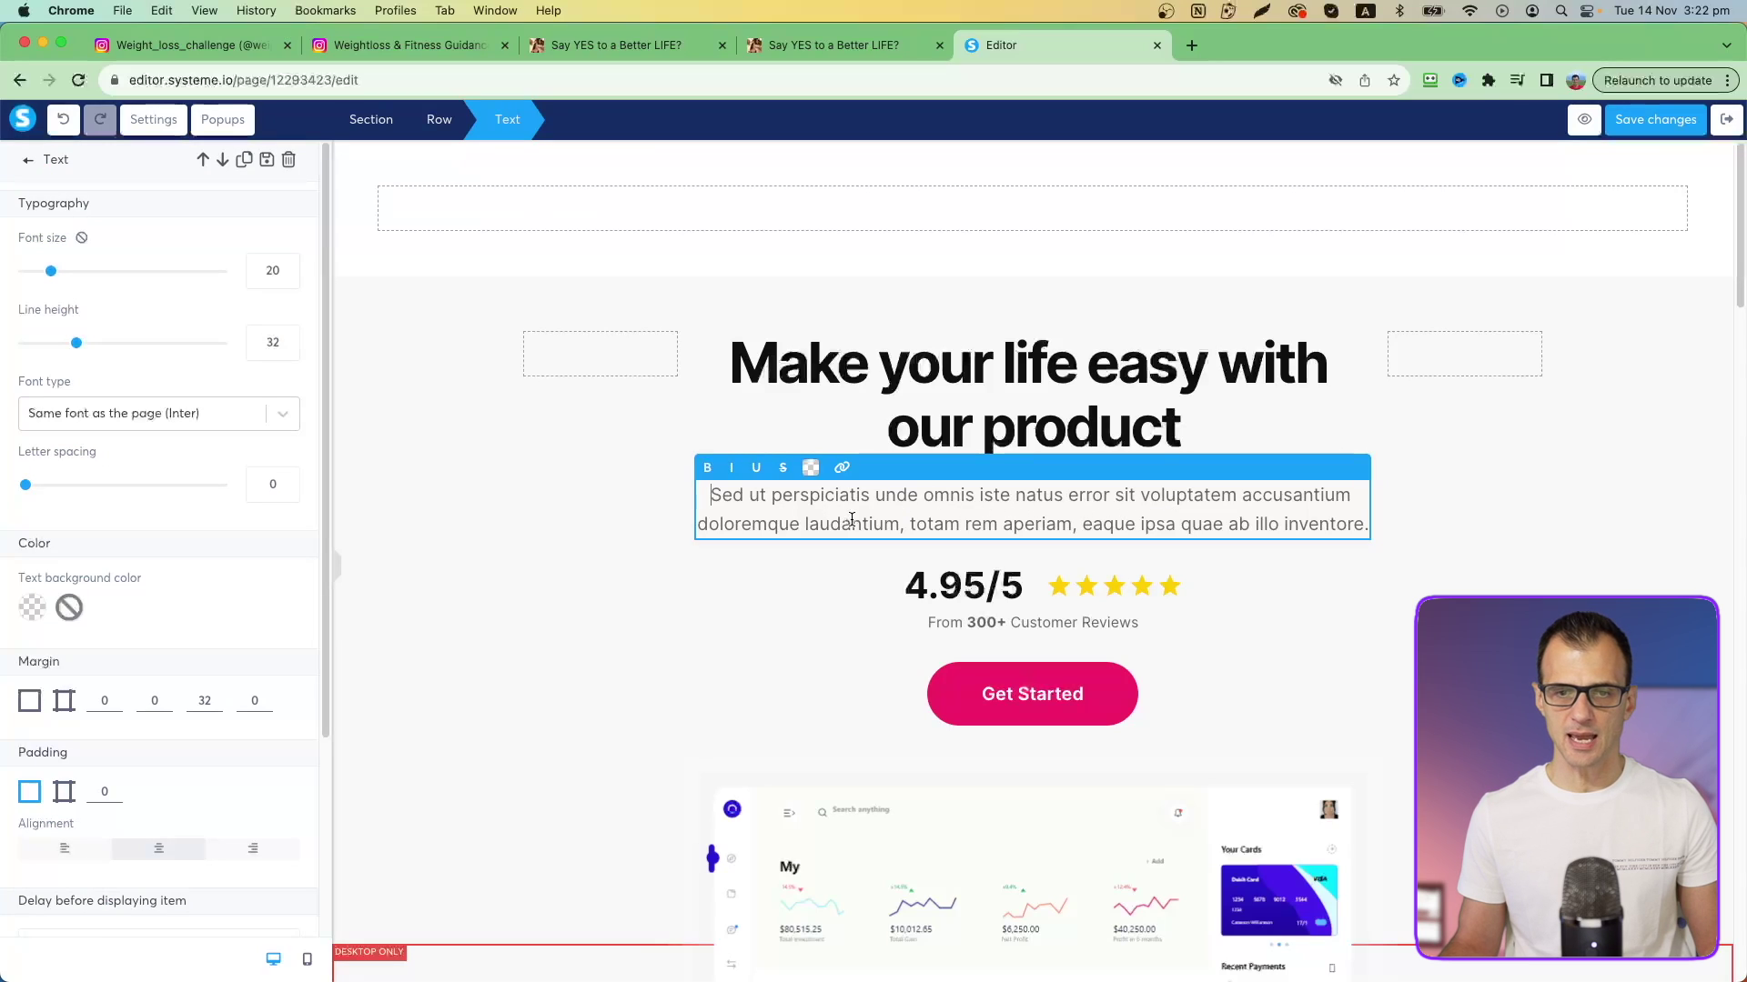
{"action": "left_click", "coordinate": [621, 538]}
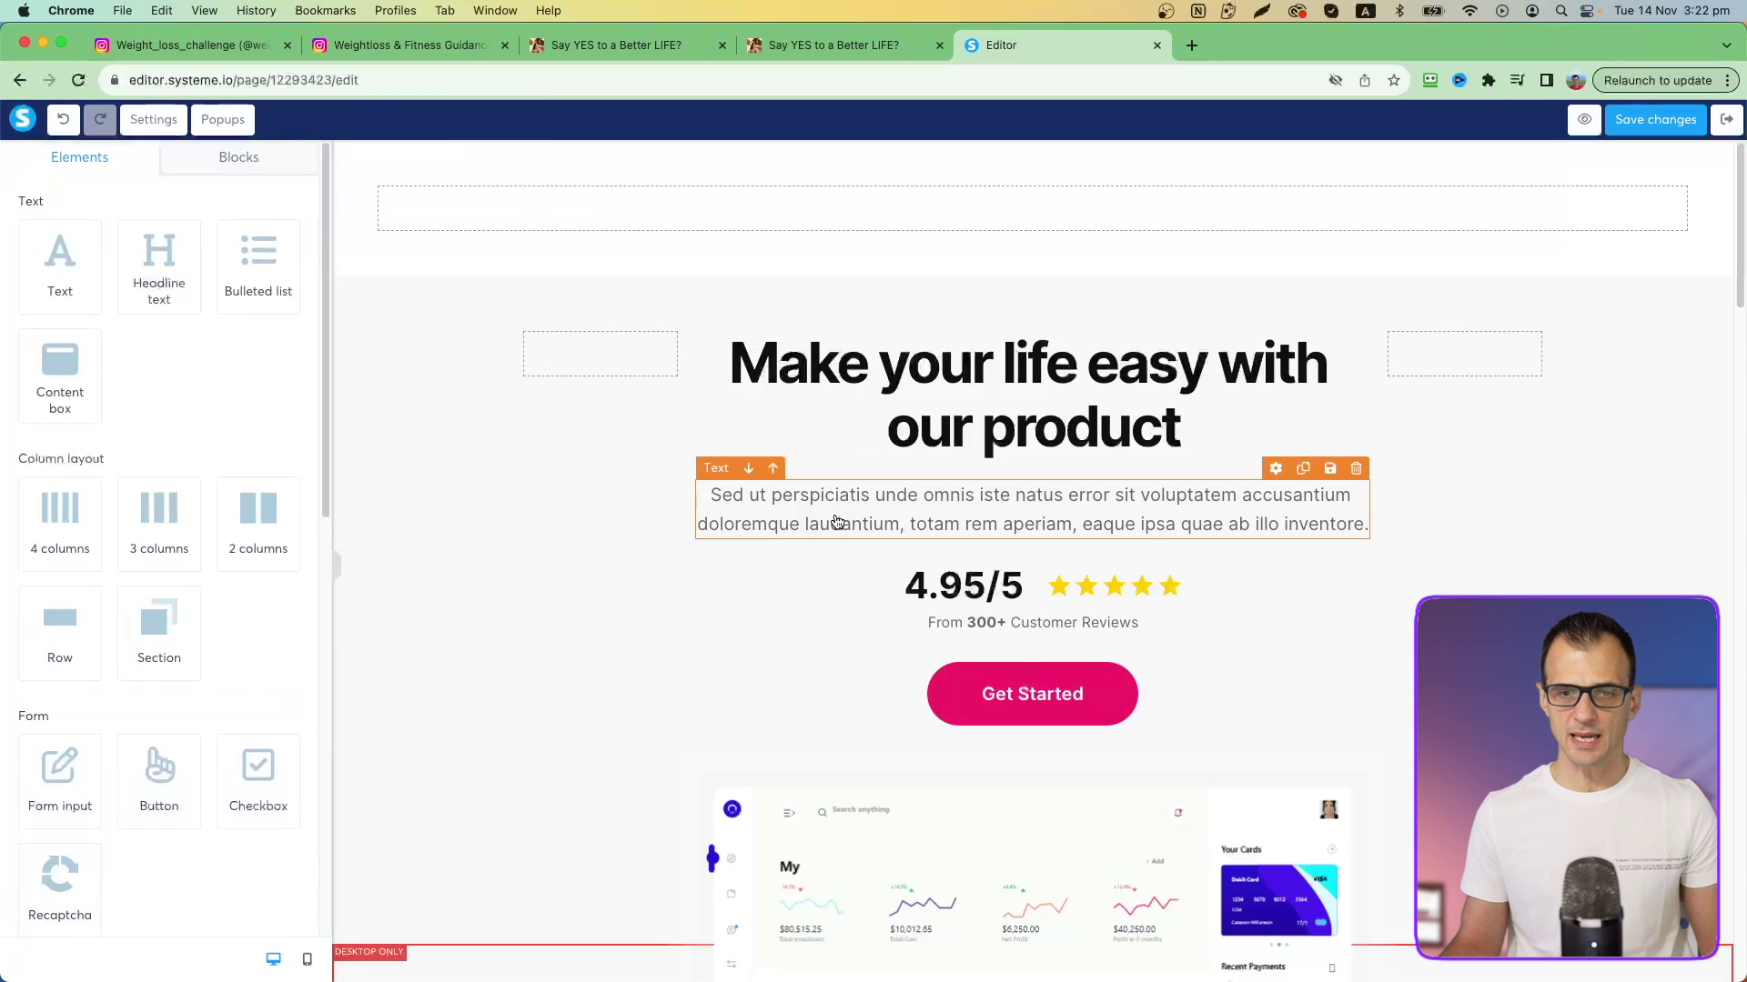
{"action": "left_click", "coordinate": [1303, 468]}
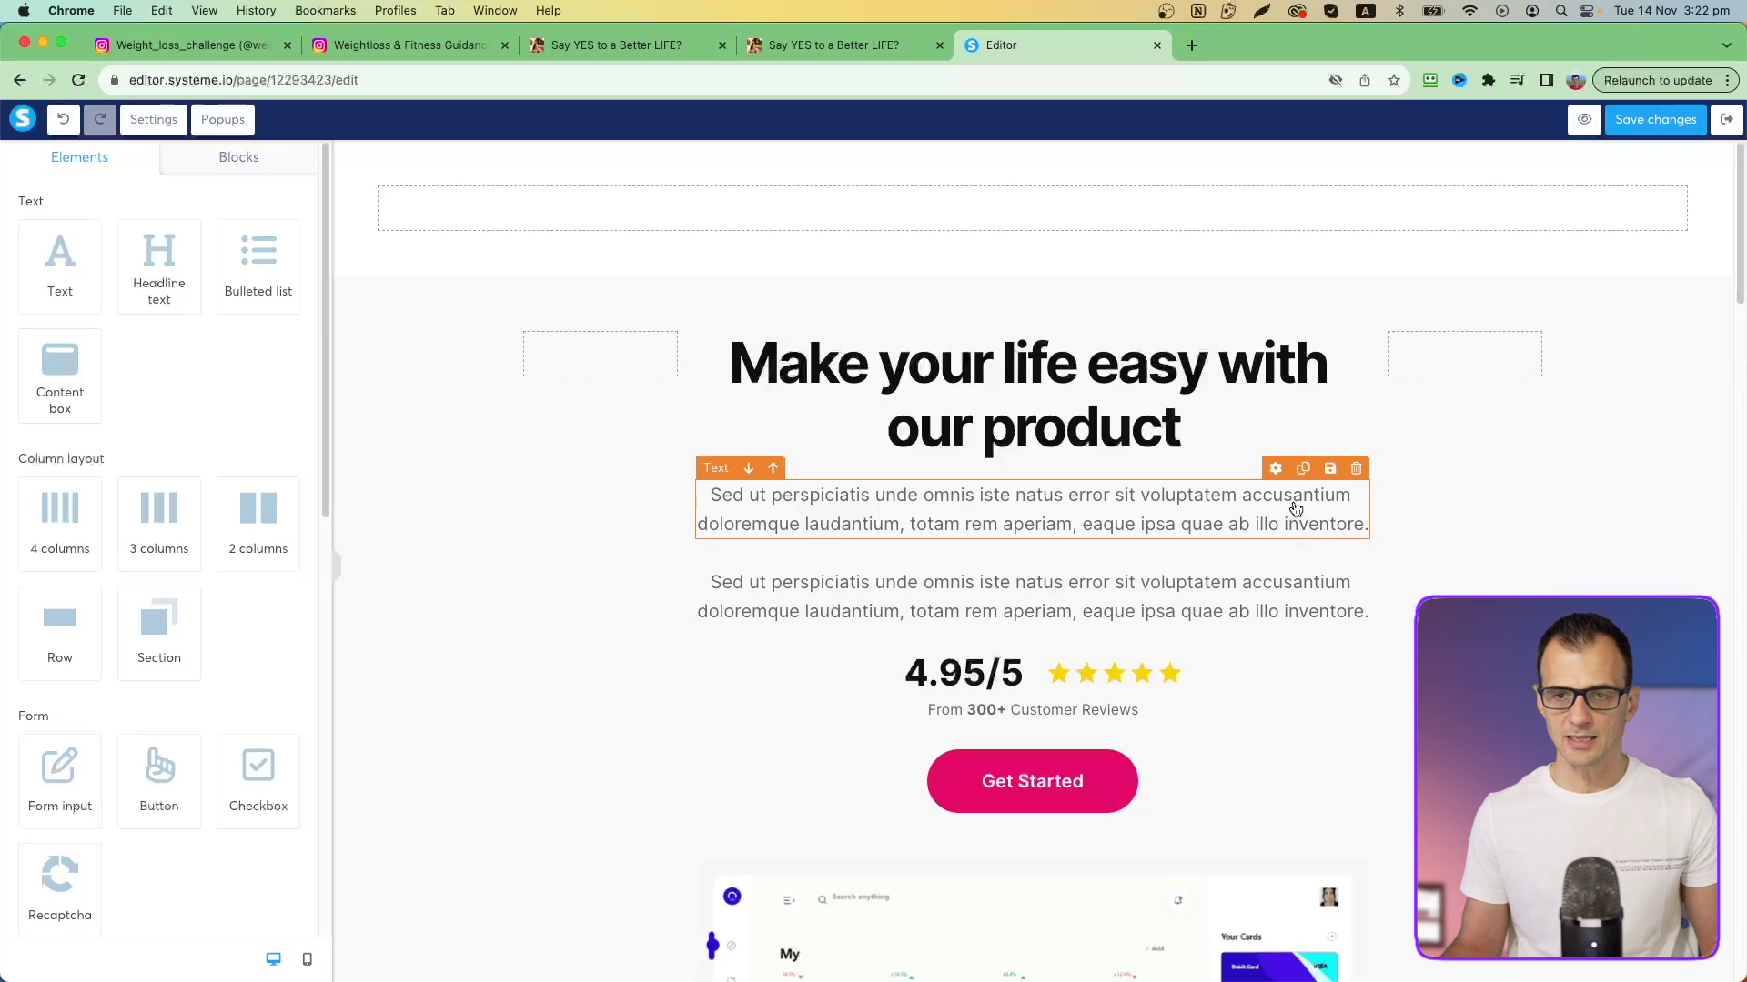
{"action": "left_click_drag", "start_coordinate": [1294, 510], "coordinate": [1210, 204]}
Copy the reference page's top headline and paste it over the new top paragraph
{"action": "left_click", "coordinate": [618, 45]}
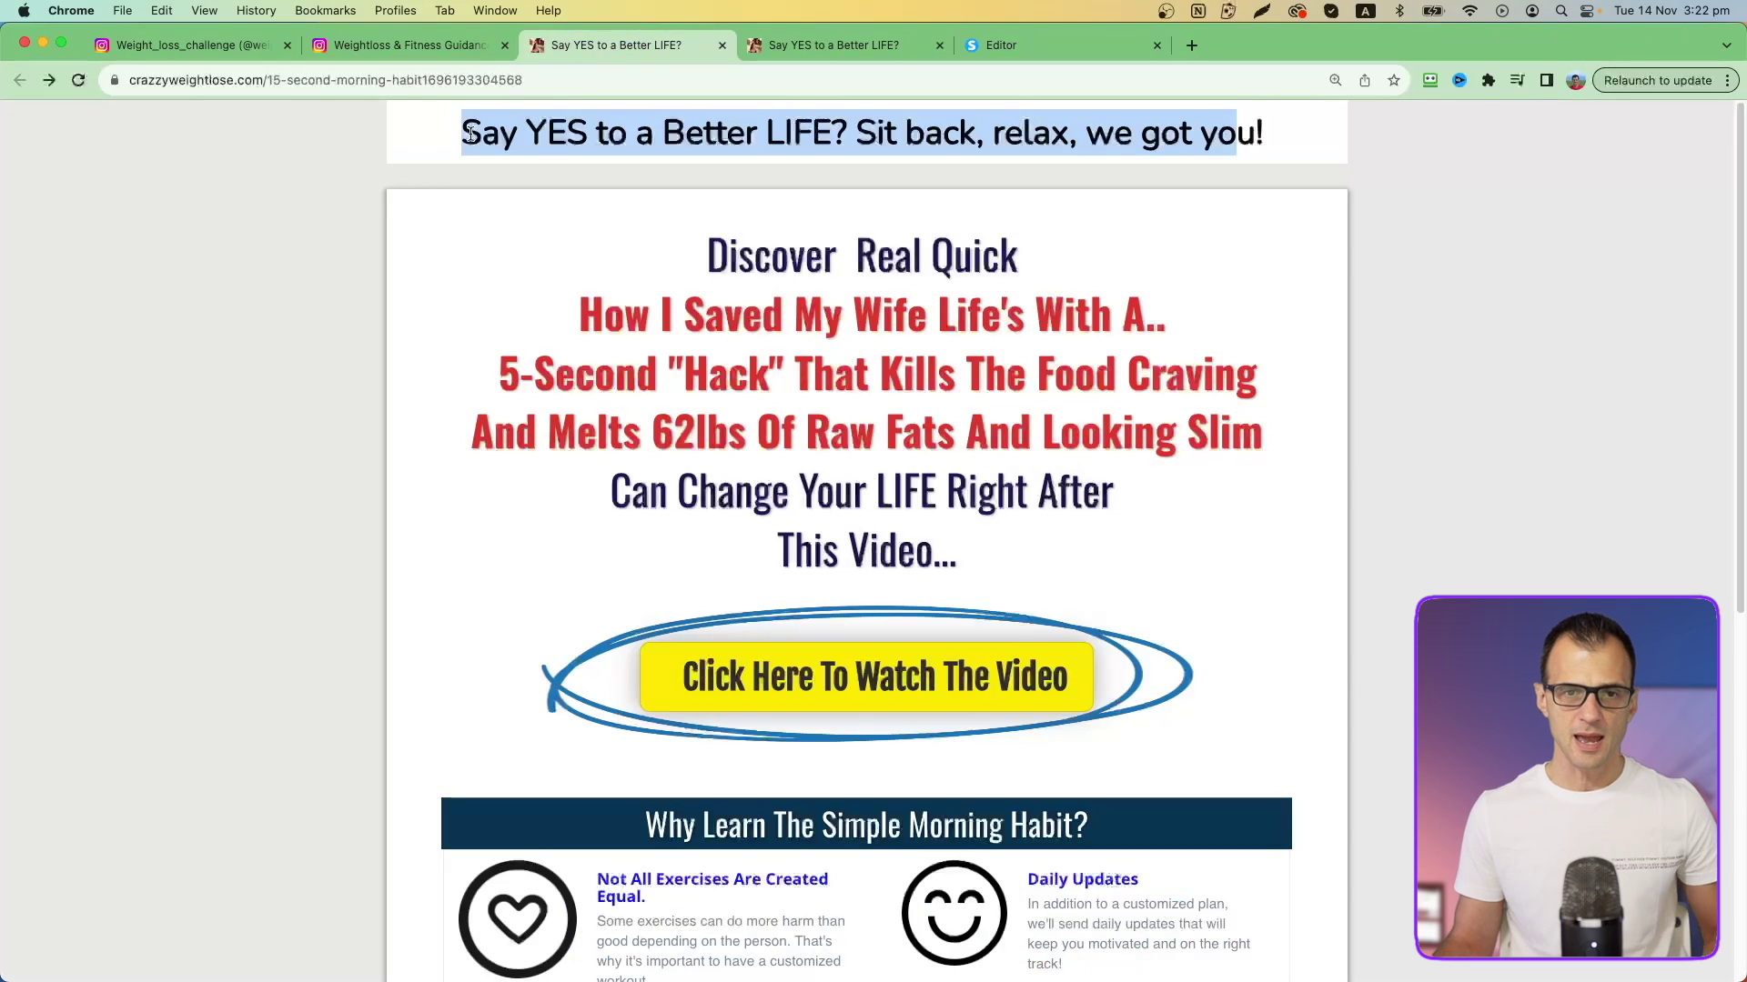
{"action": "left_click", "coordinate": [469, 134]}
{"action": "left_click_drag", "start_coordinate": [469, 135], "coordinate": [1255, 137]}
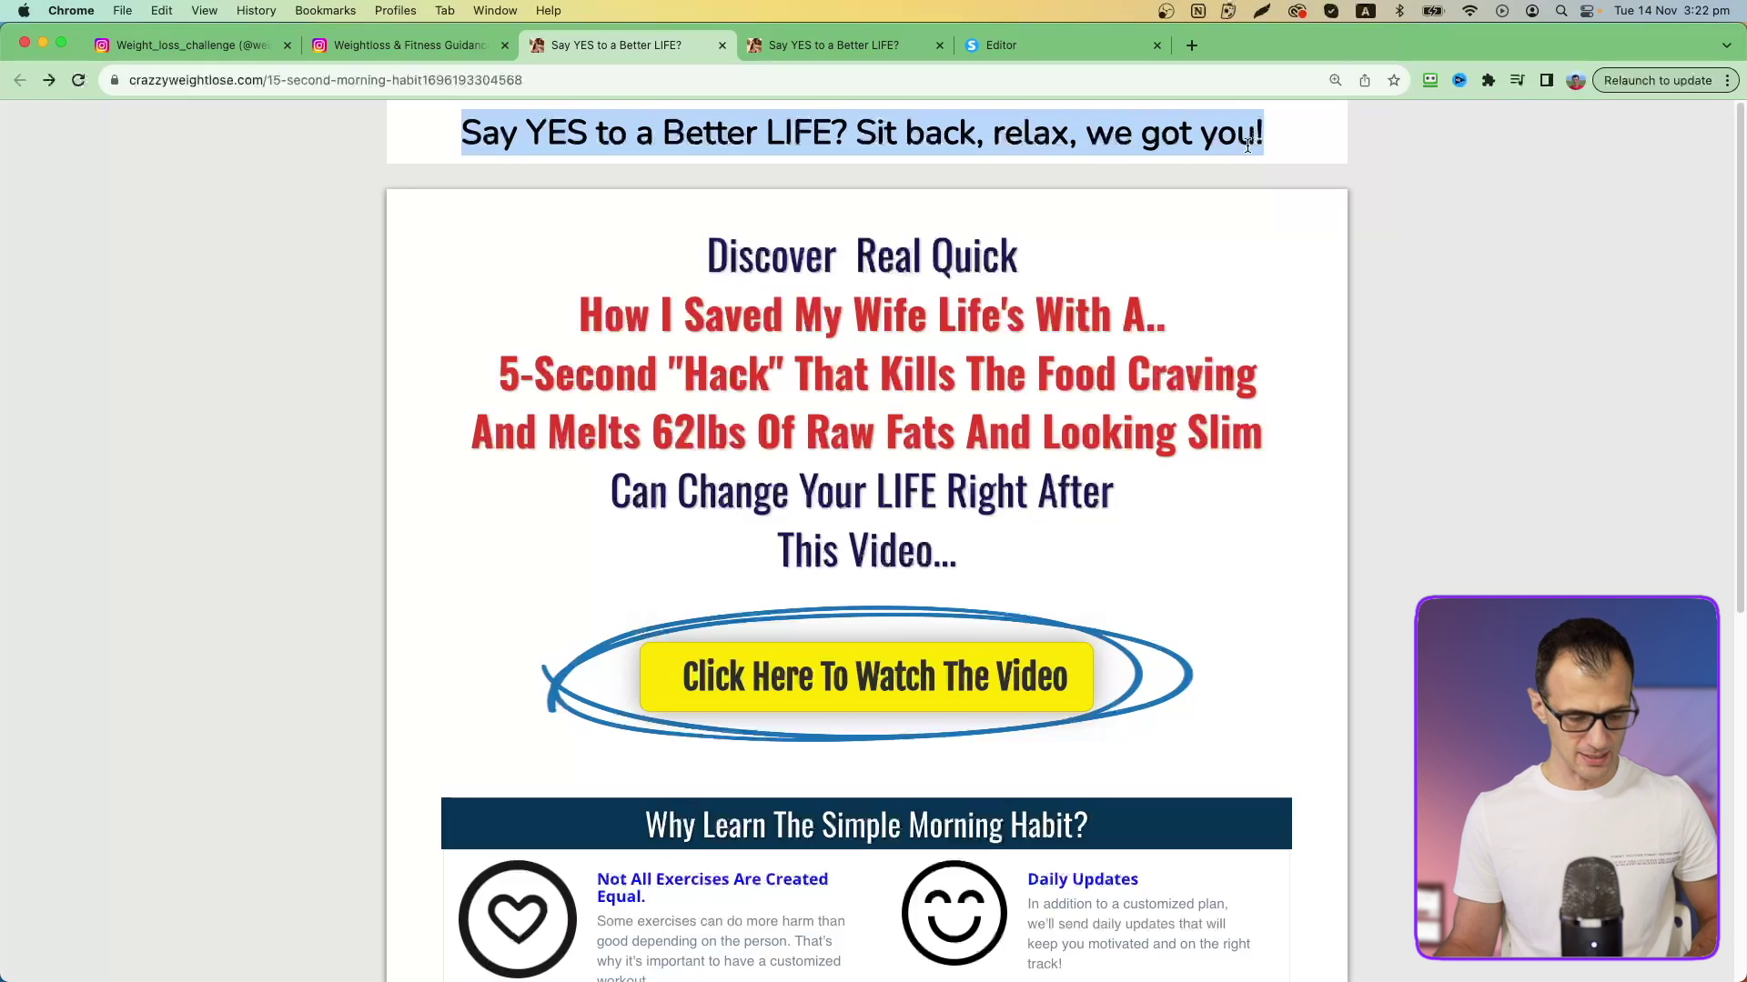
{"action": "key", "text": "super+c"}
{"action": "left_click", "coordinate": [1001, 45]}
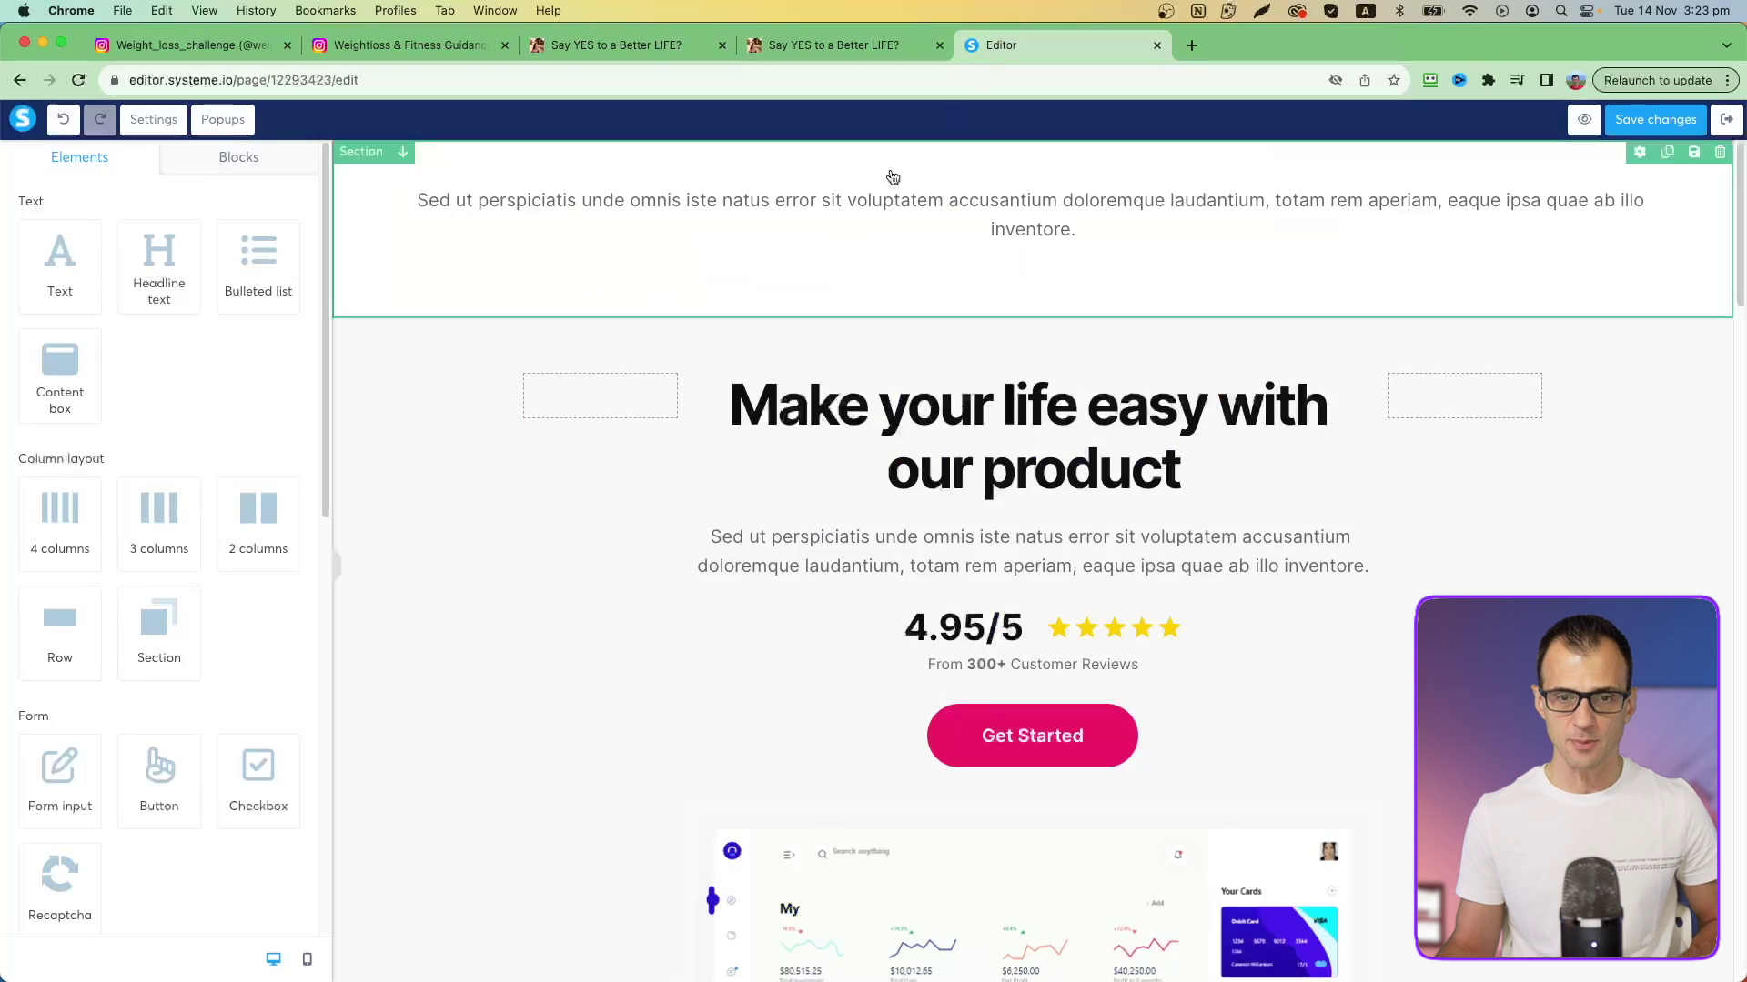
{"action": "triple_click", "coordinate": [658, 222]}
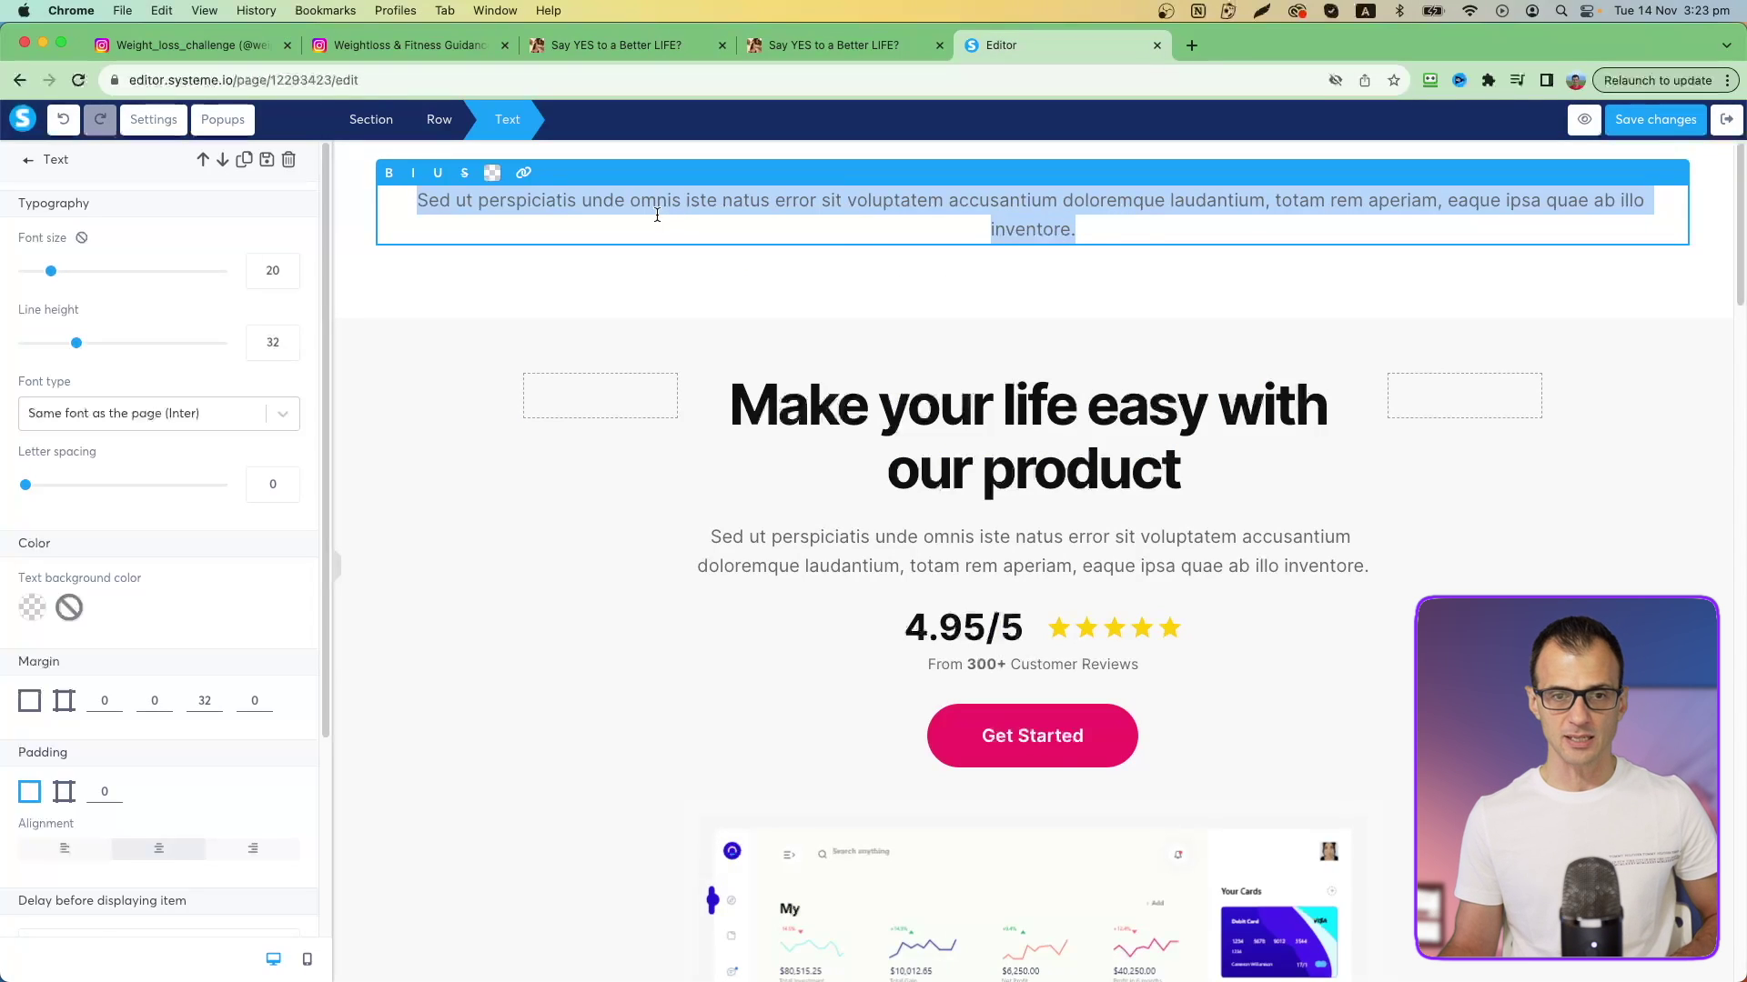
{"action": "key", "text": "super+v"}
Open Chrome DevTools on the weight-loss reference page with Cmd+Option+I
{"action": "key", "text": "super+alt+Left"}
{"action": "key", "text": "super+alt+Left"}
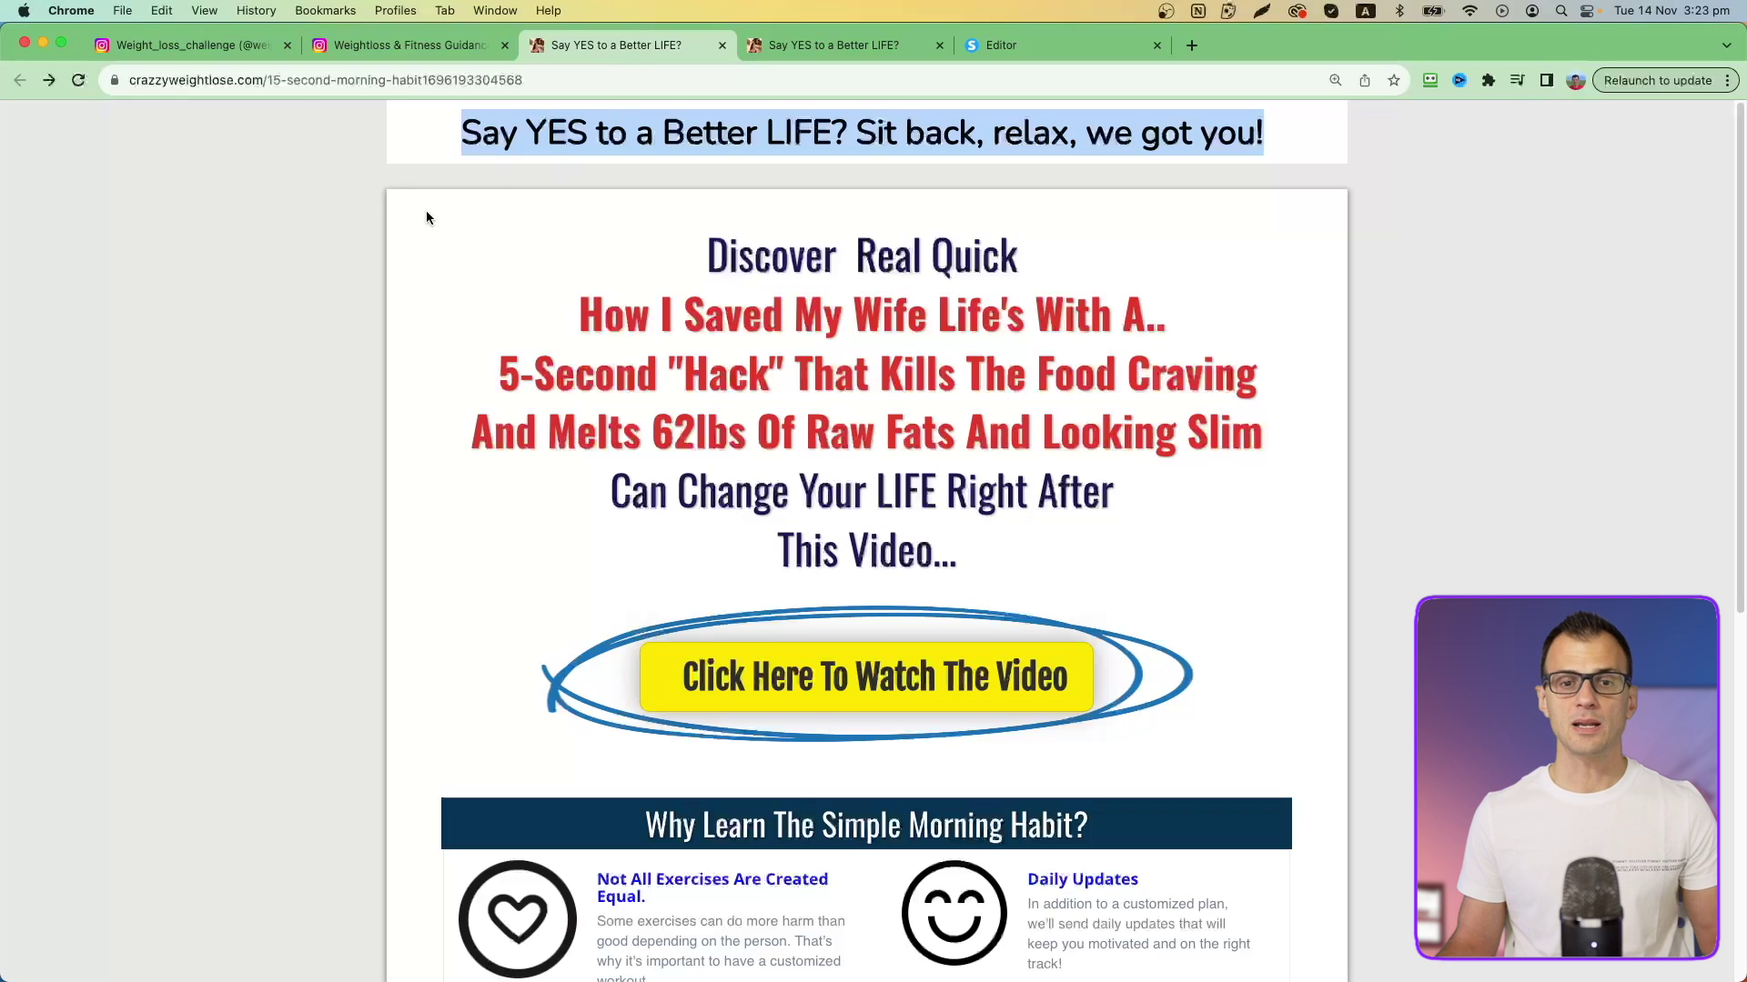
{"action": "left_click", "coordinate": [427, 217]}
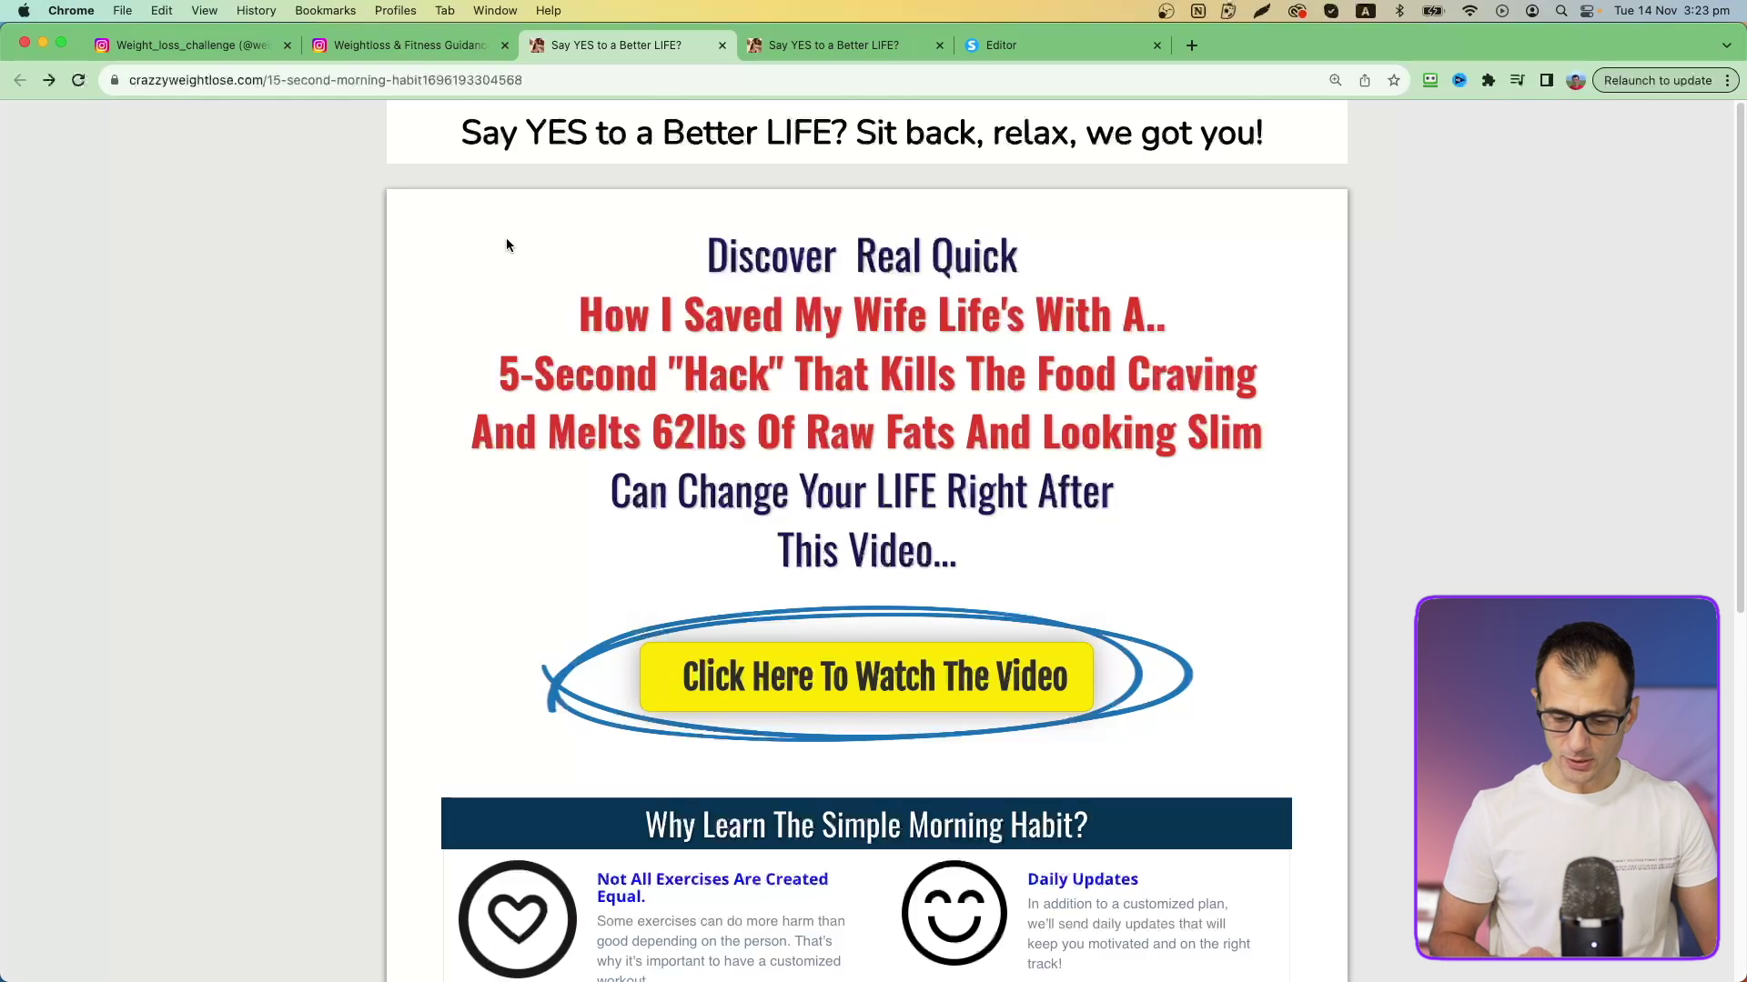
{"action": "key", "text": "XF86AudioRaiseVolume"}
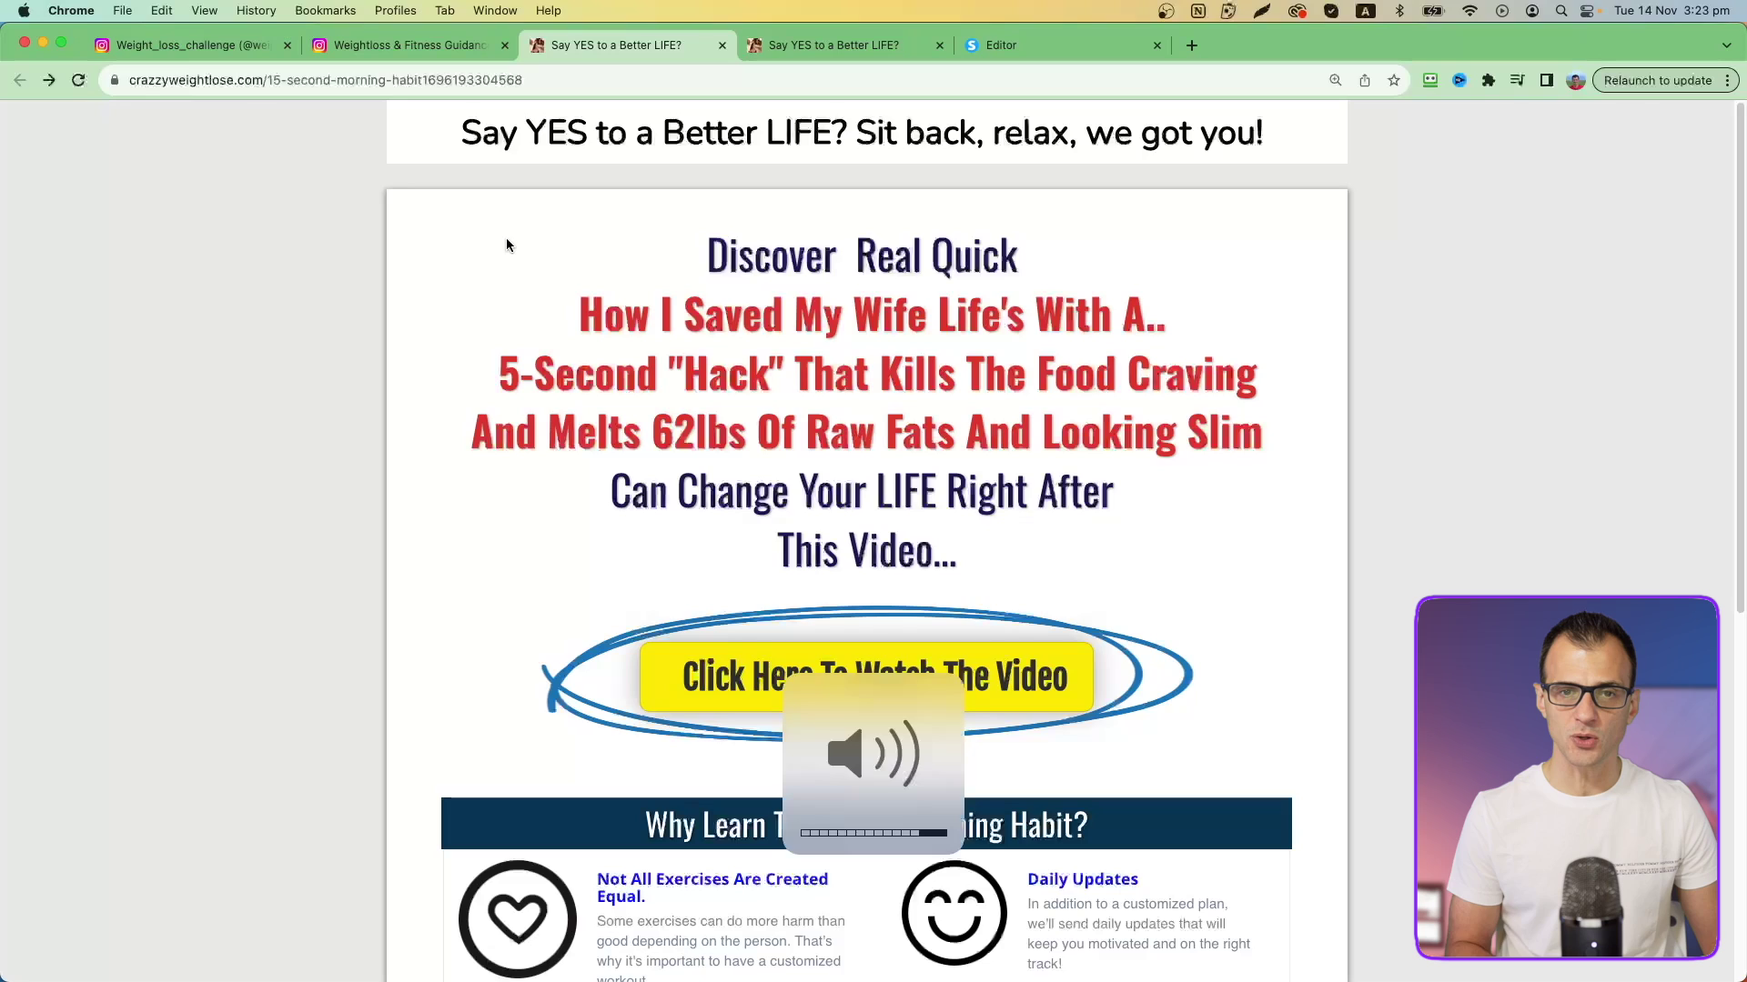
{"action": "key", "text": "super+alt+i"}
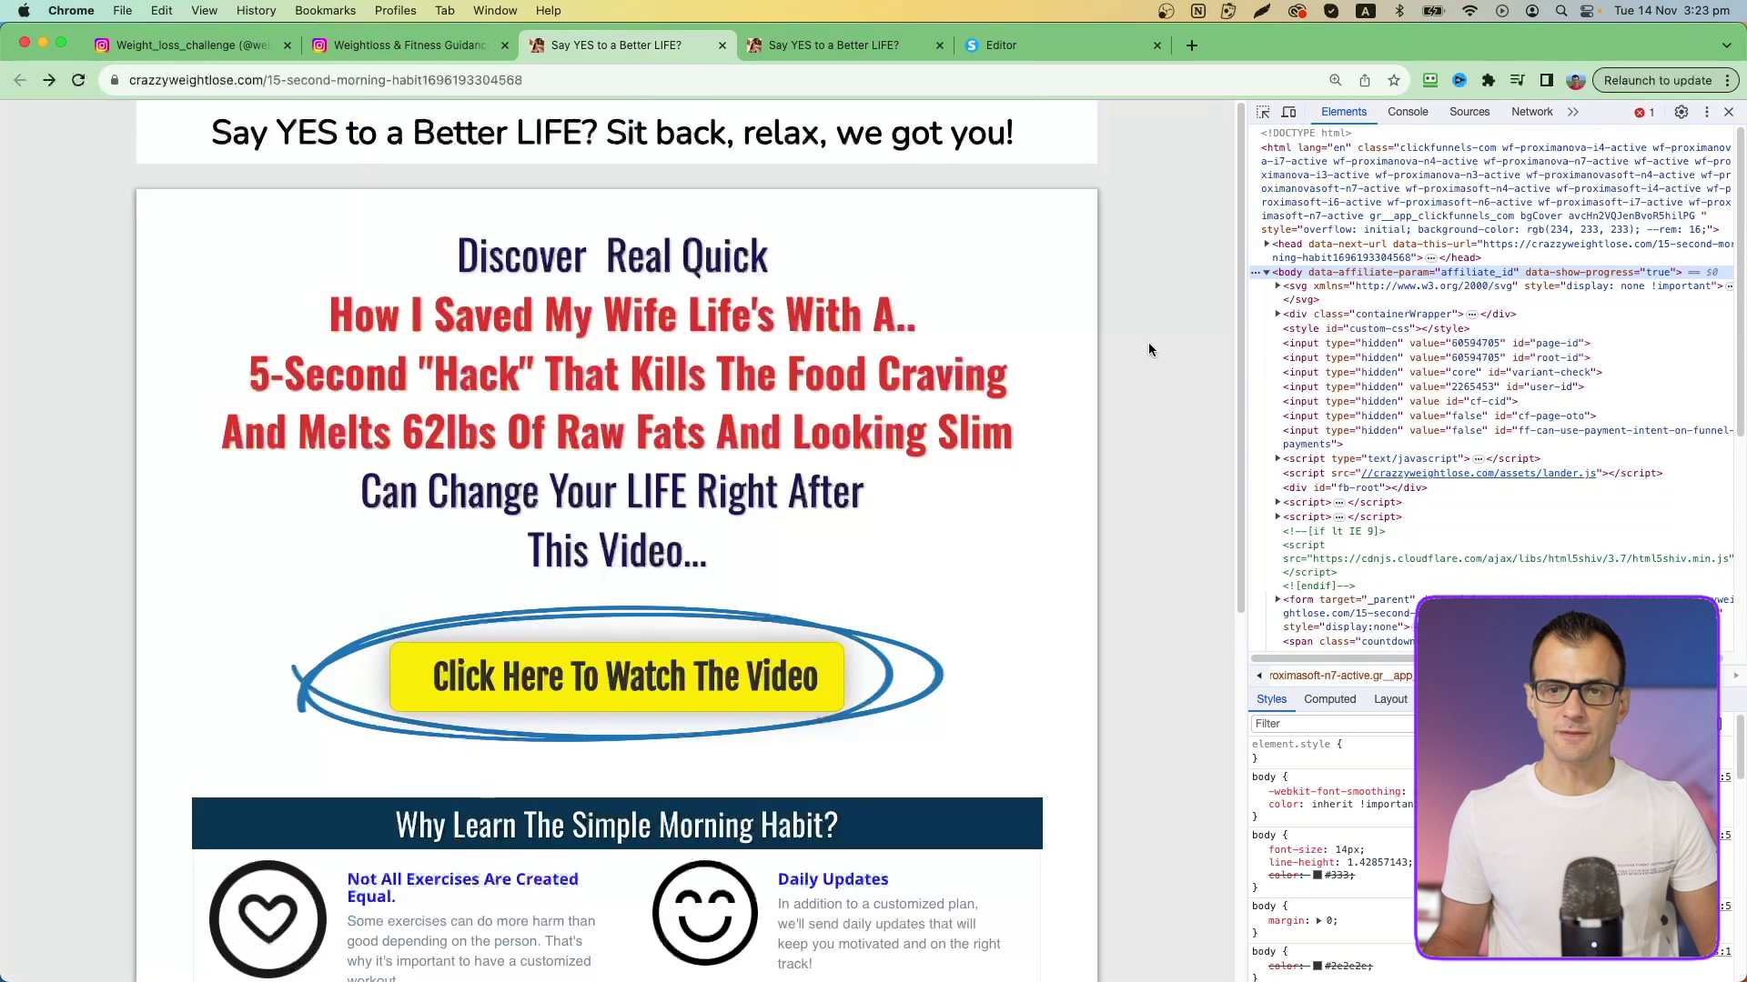
Inspect the reference top headline and find its font-family: Nunito, Helvetica, sans-serif
{"action": "left_click", "coordinate": [1263, 113]}
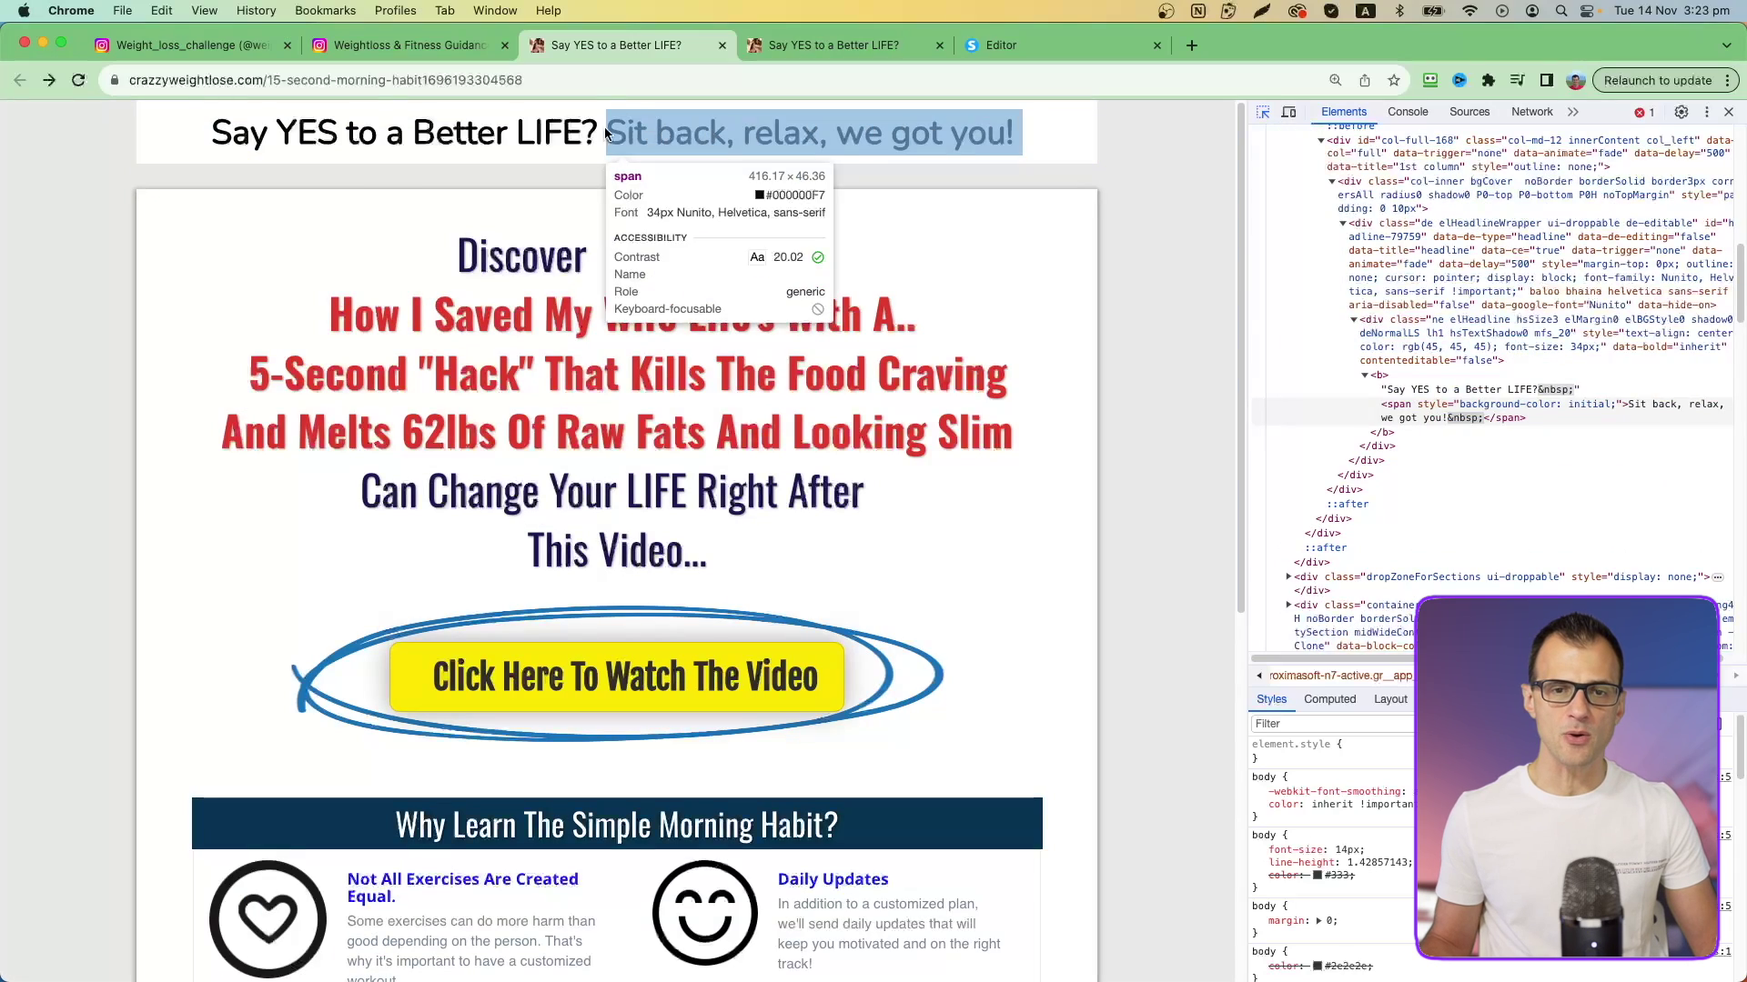
{"action": "left_click", "coordinate": [255, 136]}
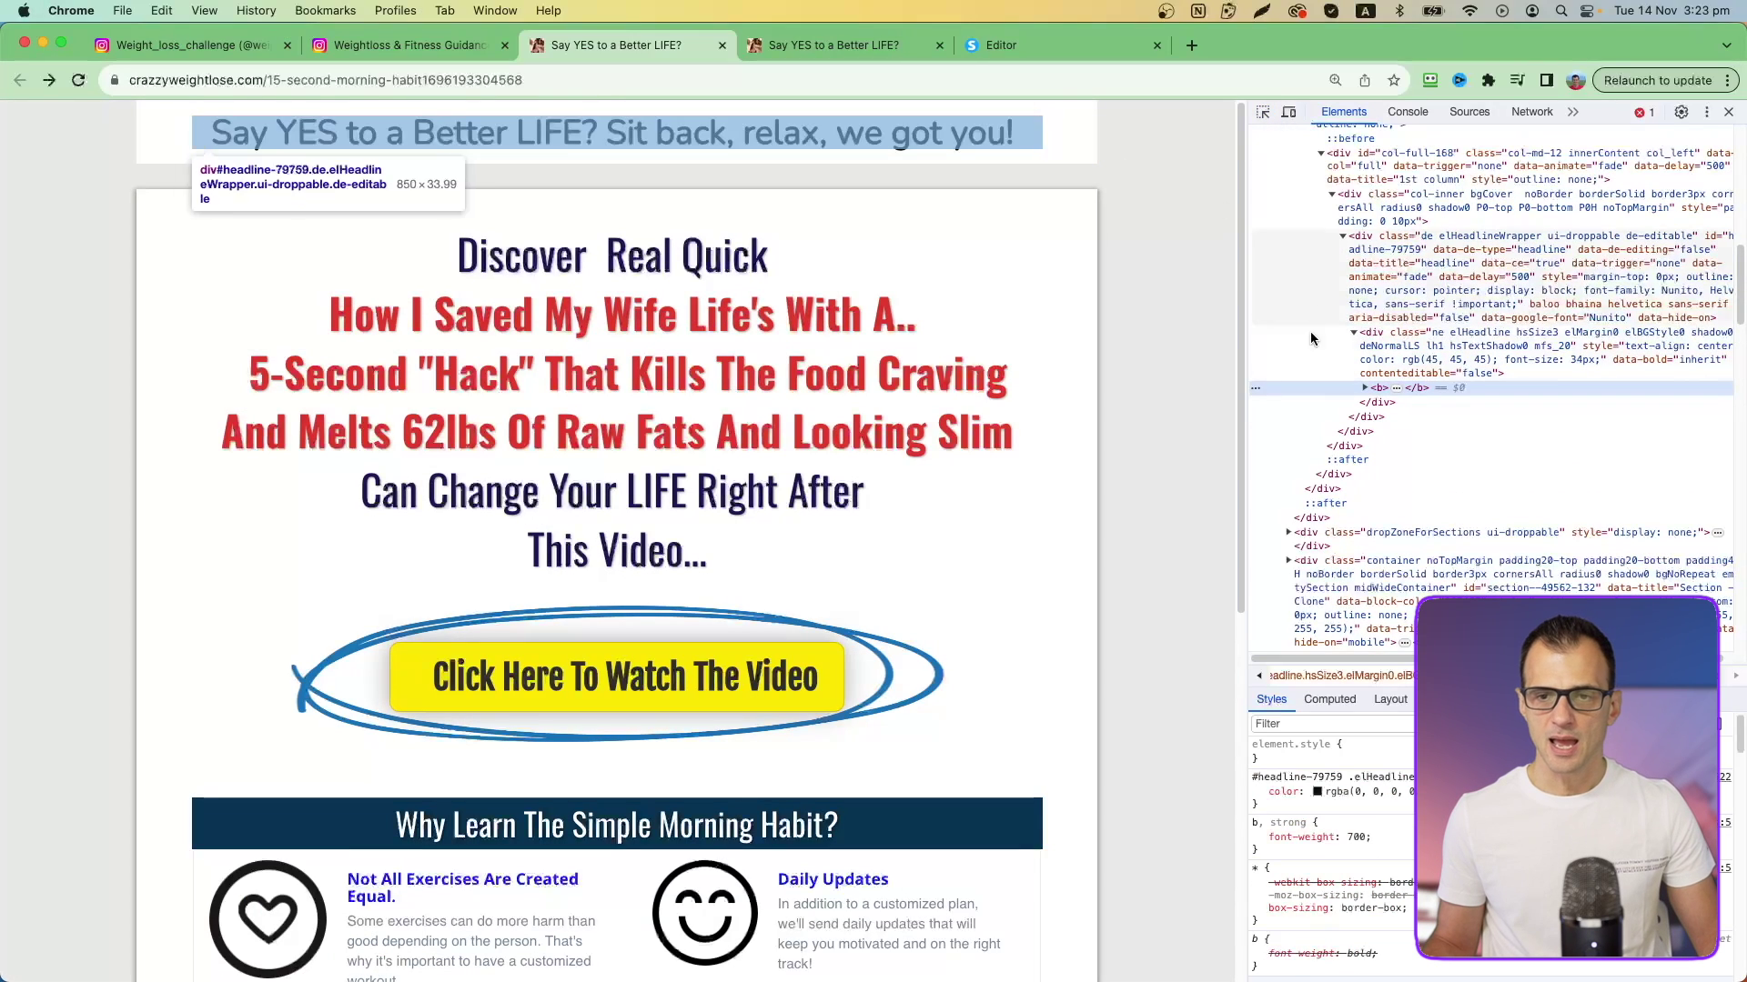
{"action": "left_click", "coordinate": [1364, 390]}
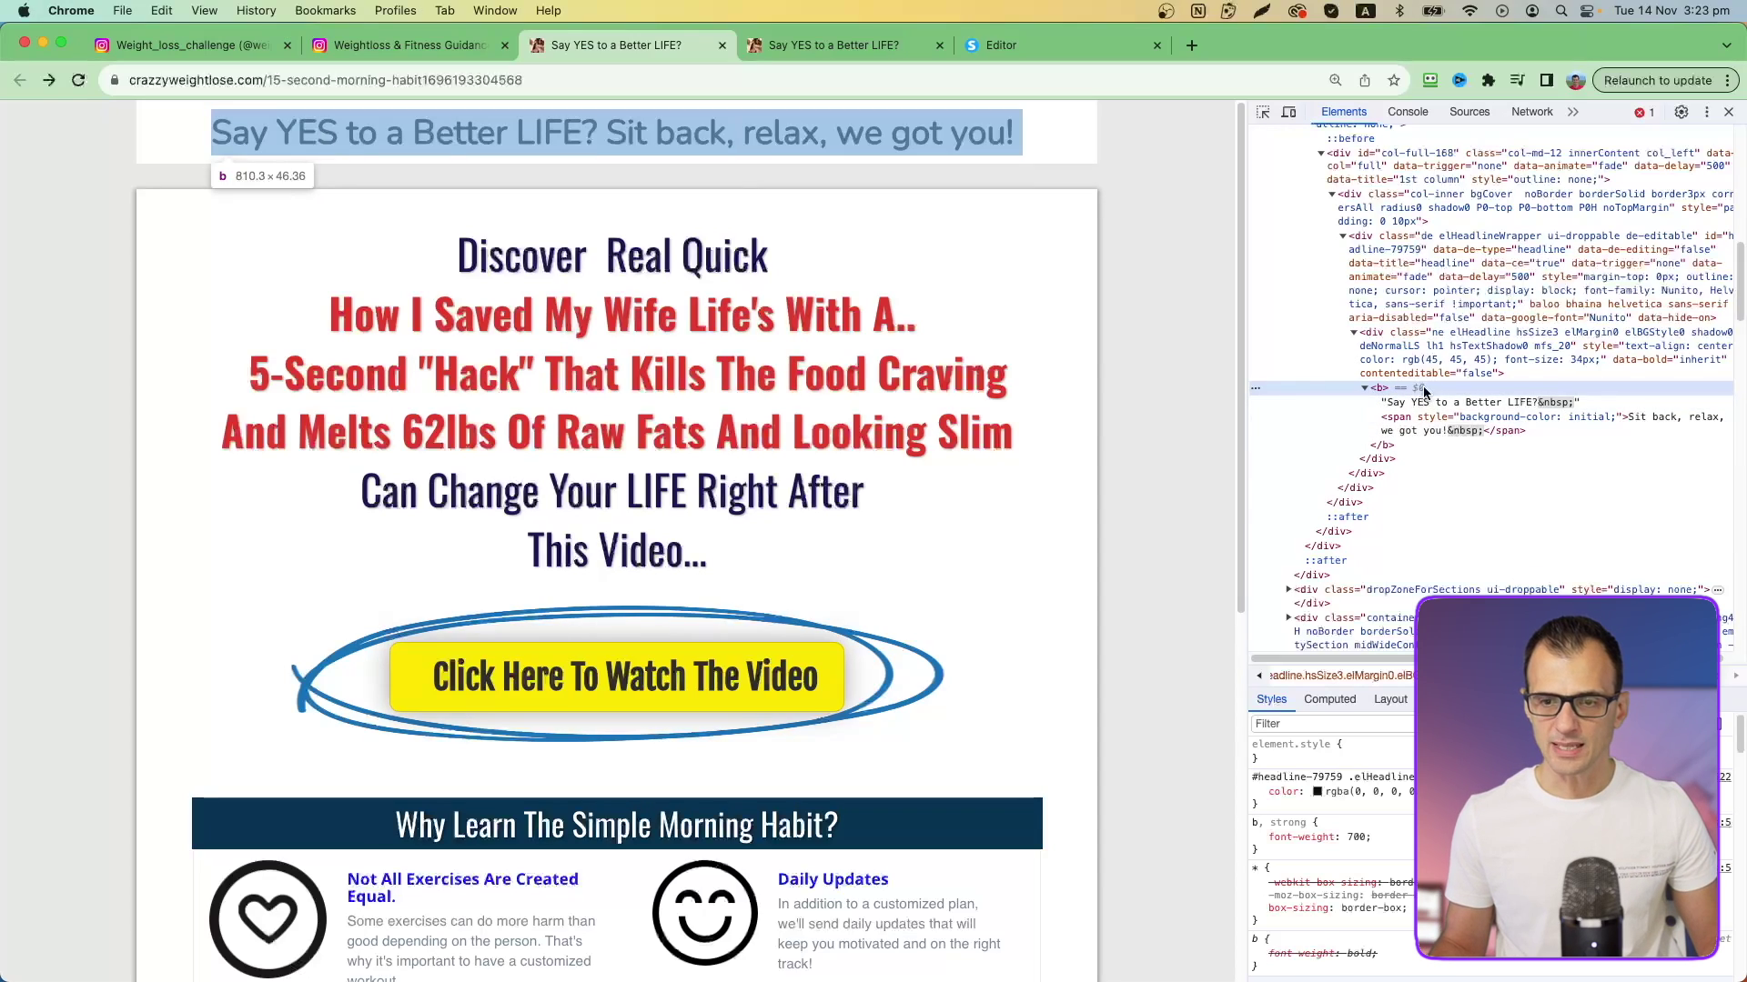
{"action": "scroll", "coordinate": [1734, 744], "scroll_direction": "down", "scroll_amount": 1}
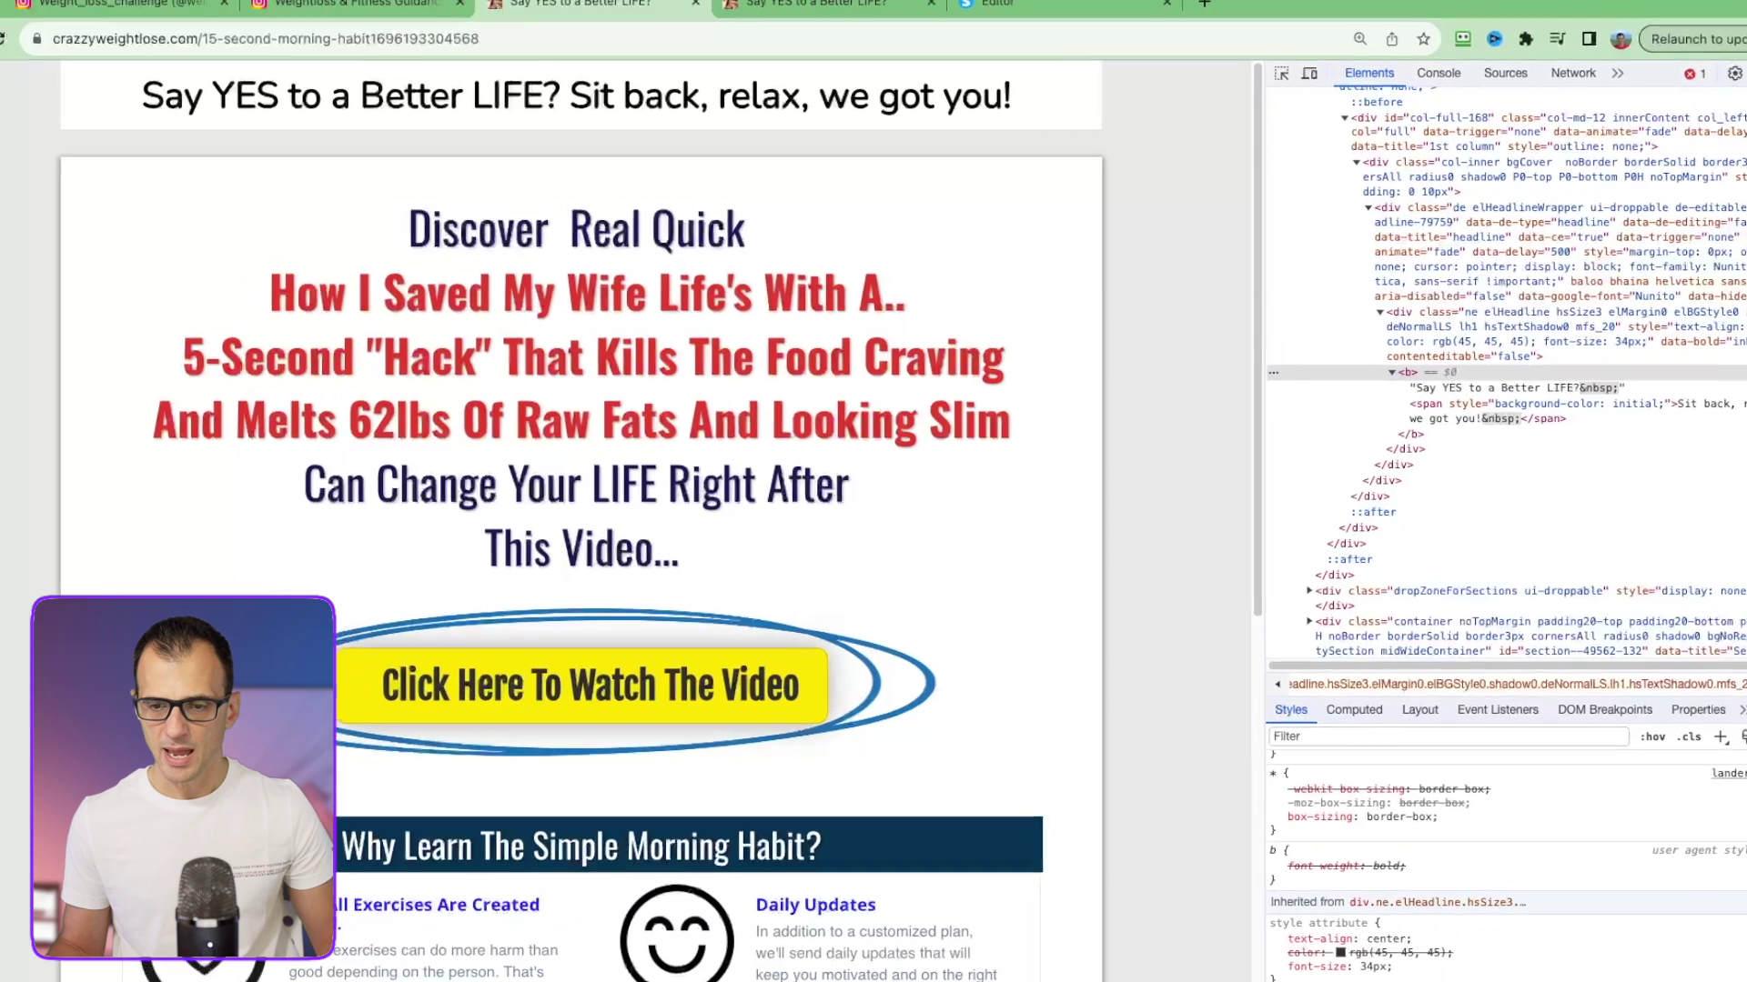
{"action": "scroll", "coordinate": [1733, 744], "scroll_direction": "down", "scroll_amount": 5}
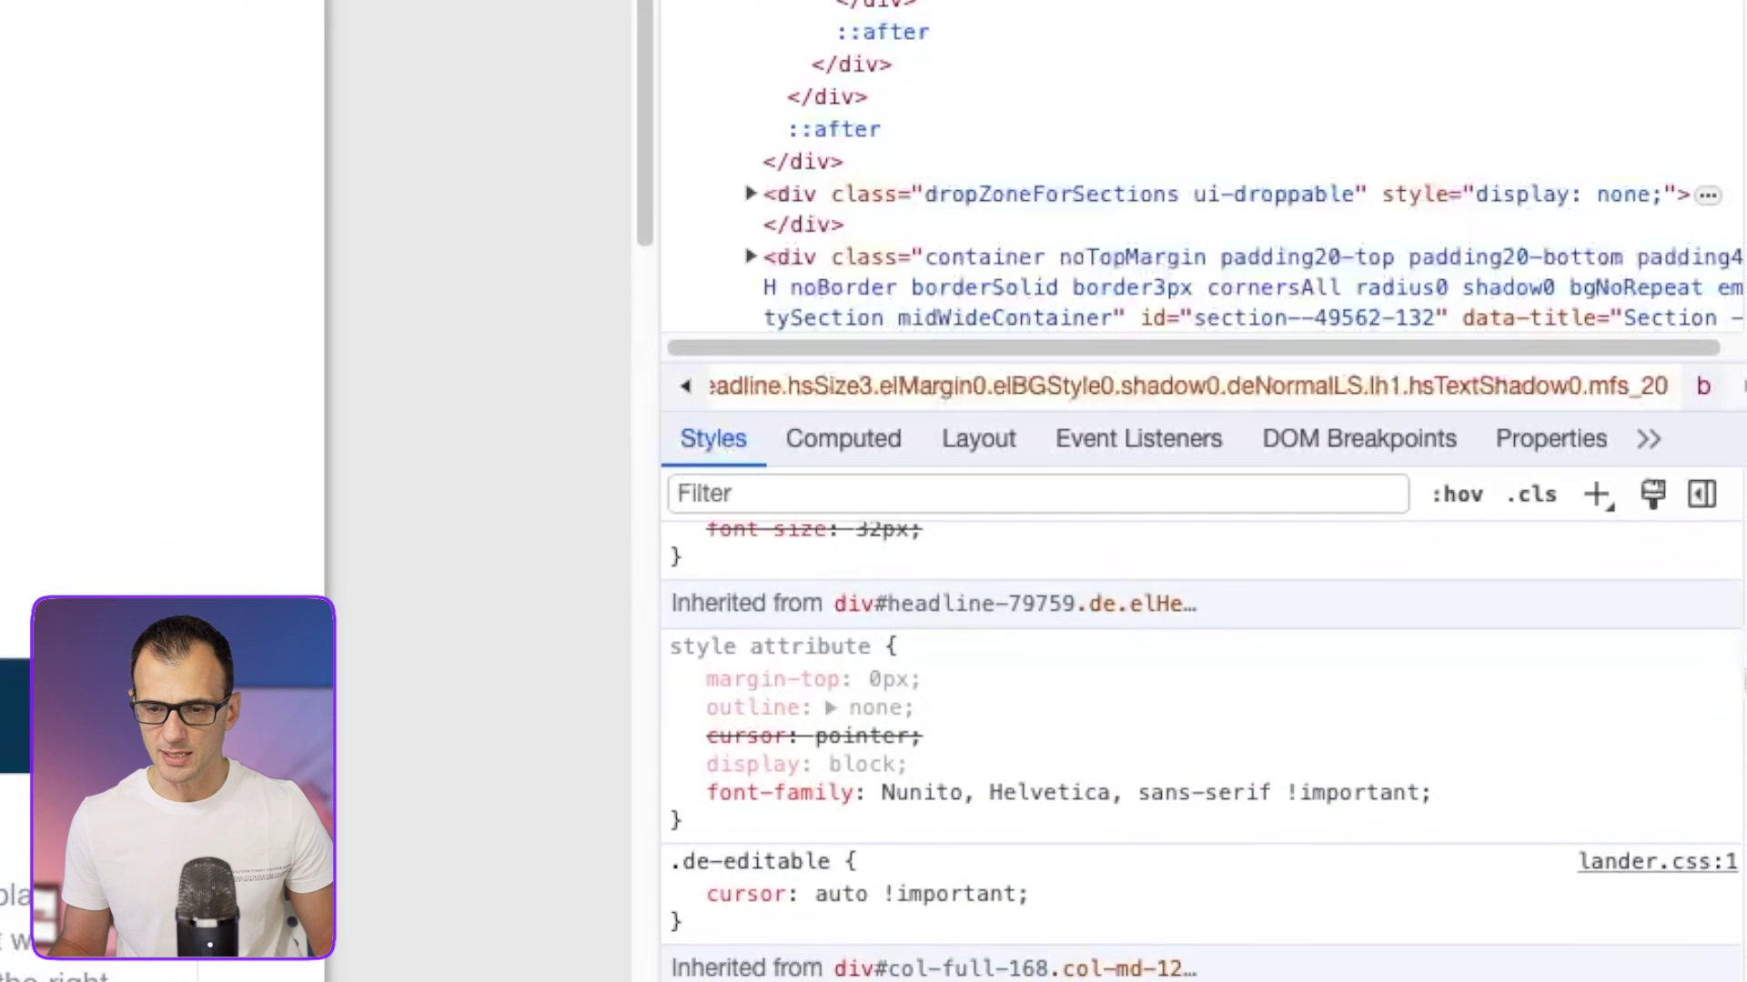
{"action": "scroll", "coordinate": [1734, 710], "scroll_direction": "down", "scroll_amount": 2}
{"action": "scroll", "coordinate": [1734, 710], "scroll_direction": "up", "scroll_amount": 1}
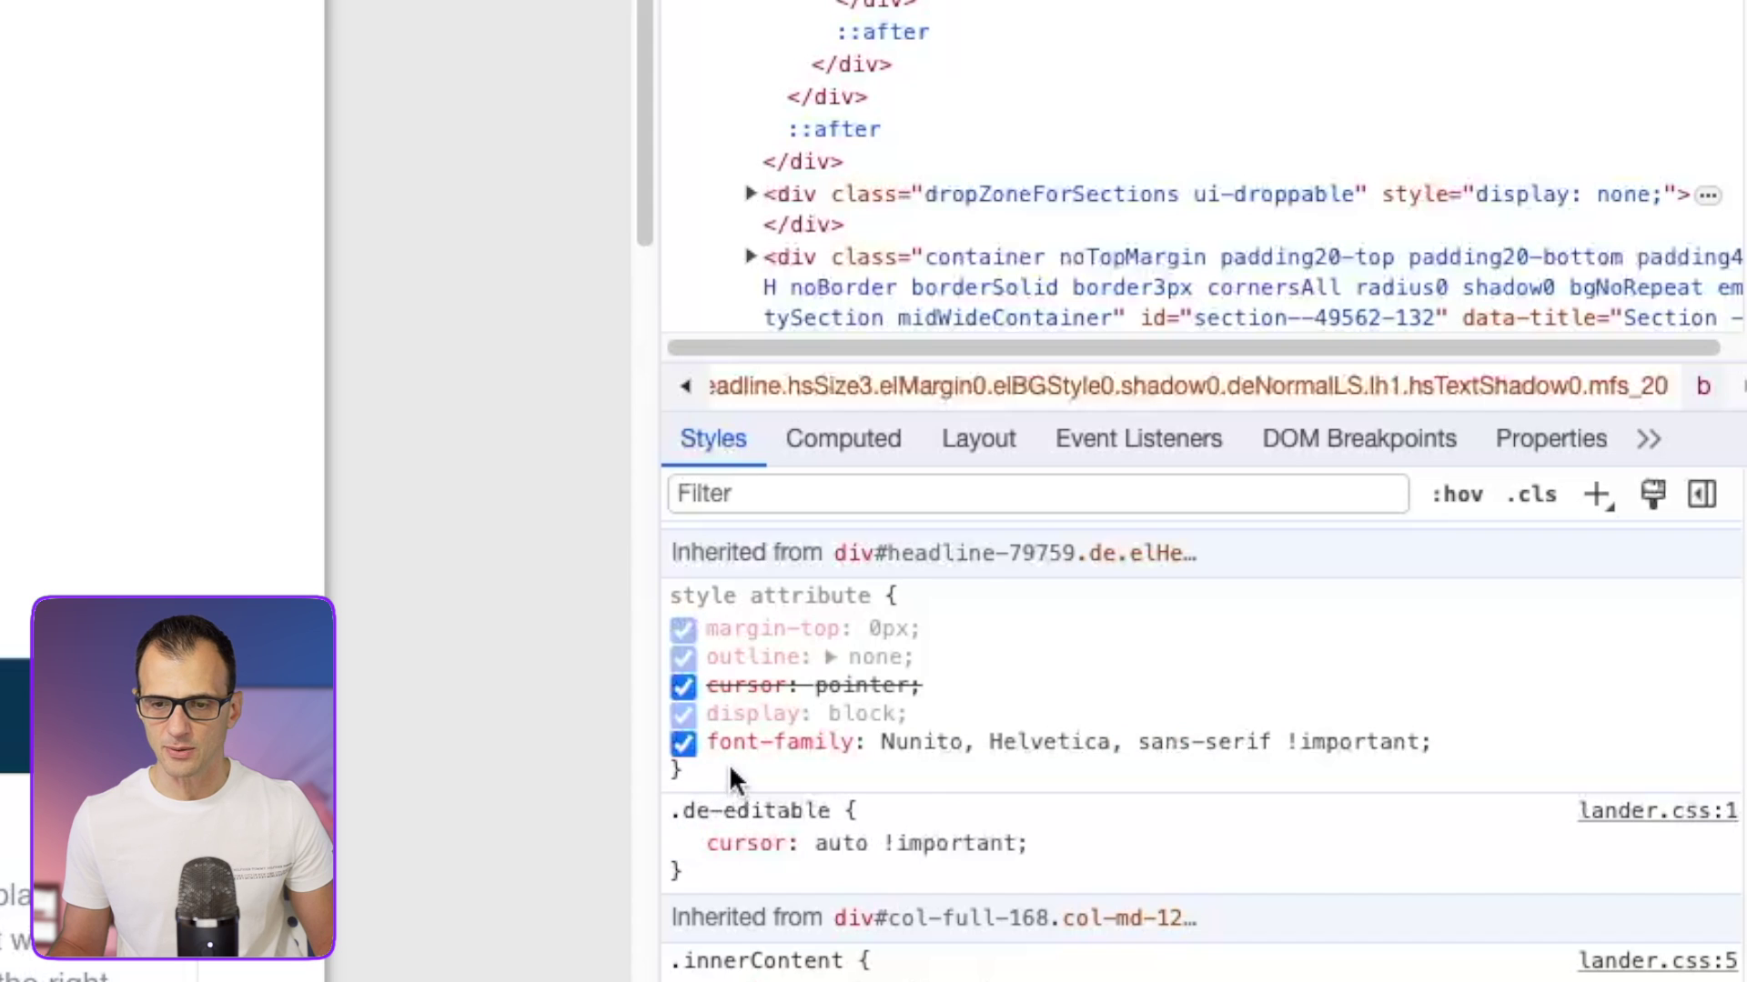
{"action": "scroll", "coordinate": [731, 769], "scroll_direction": "down", "scroll_amount": 1}
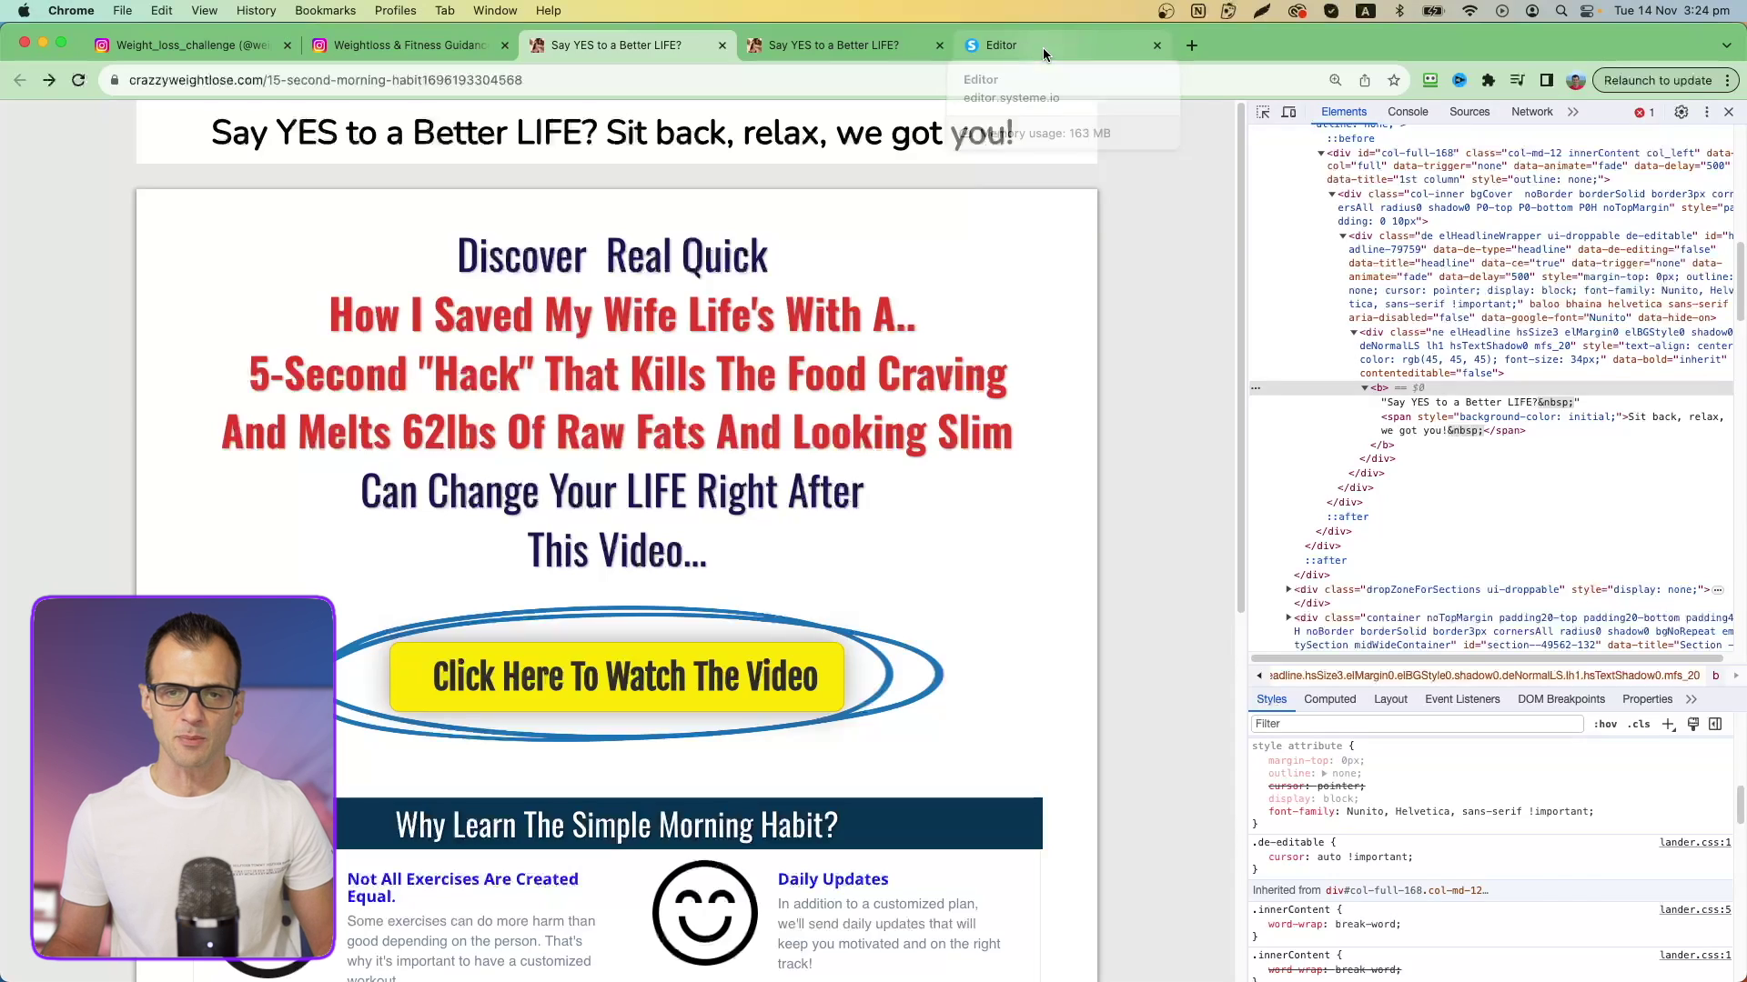
Style the editor's top headline in Google Fonts Nunito at size 37, then return to the reference page
{"action": "left_click", "coordinate": [1043, 50]}
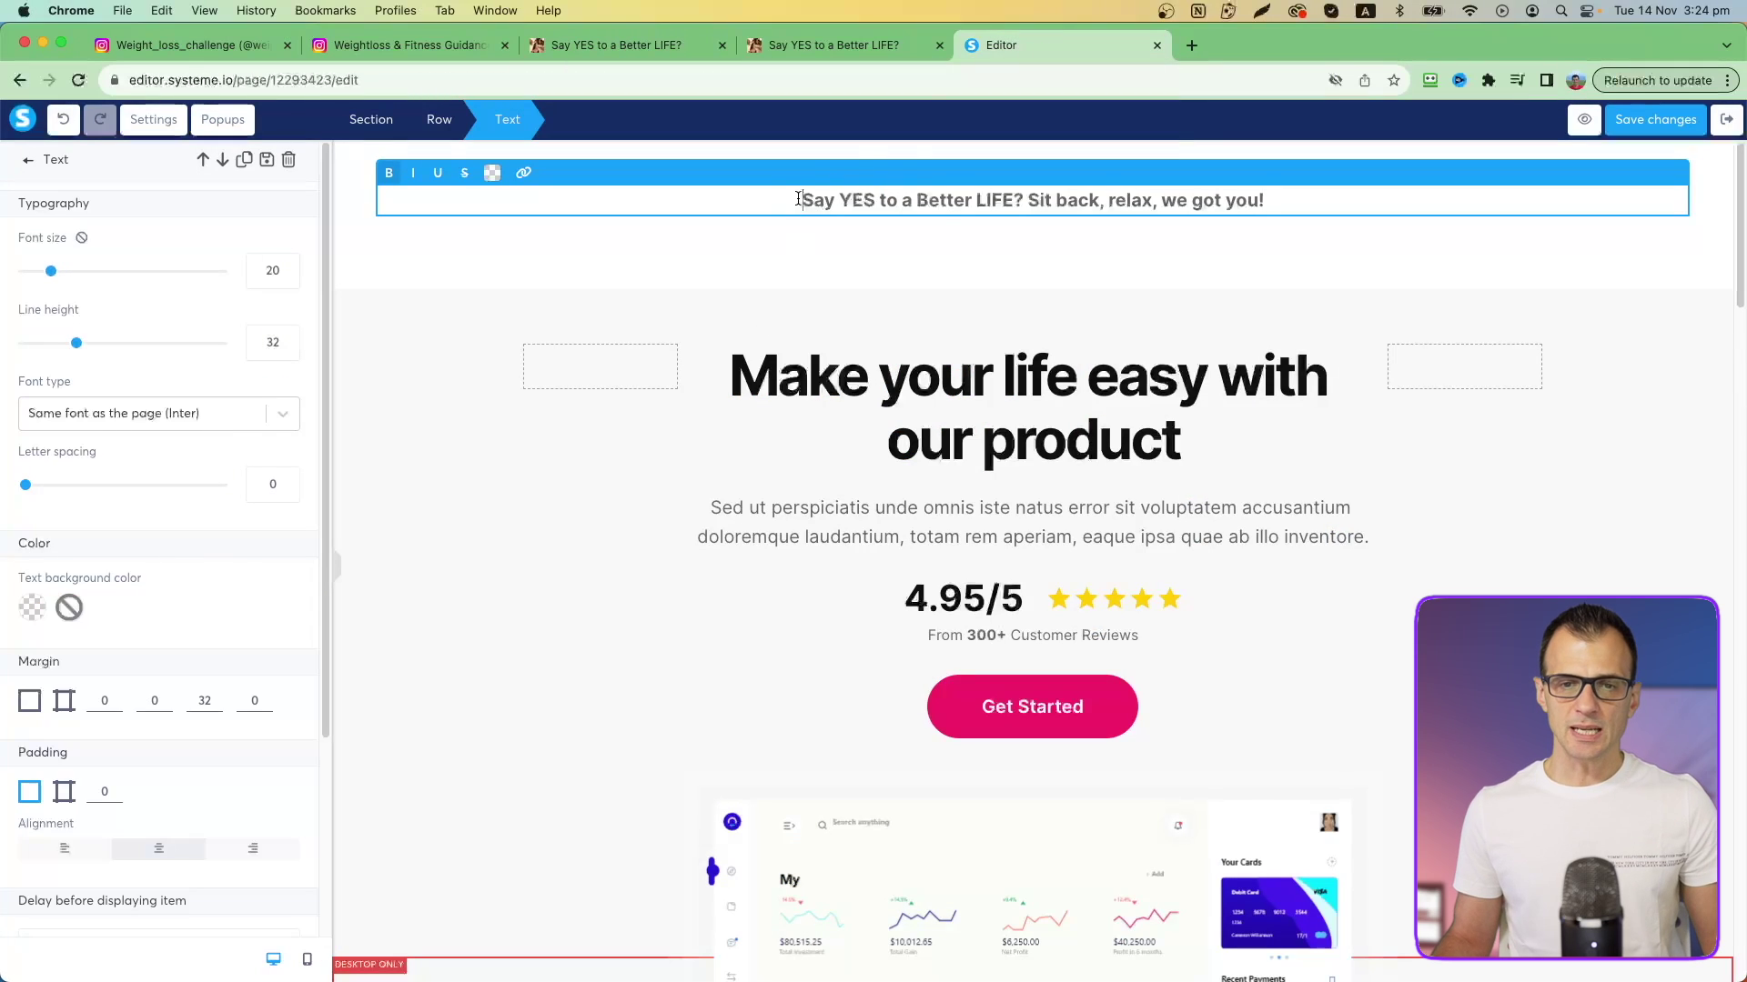
{"action": "left_click", "coordinate": [195, 416]}
{"action": "left_click", "coordinate": [107, 517]}
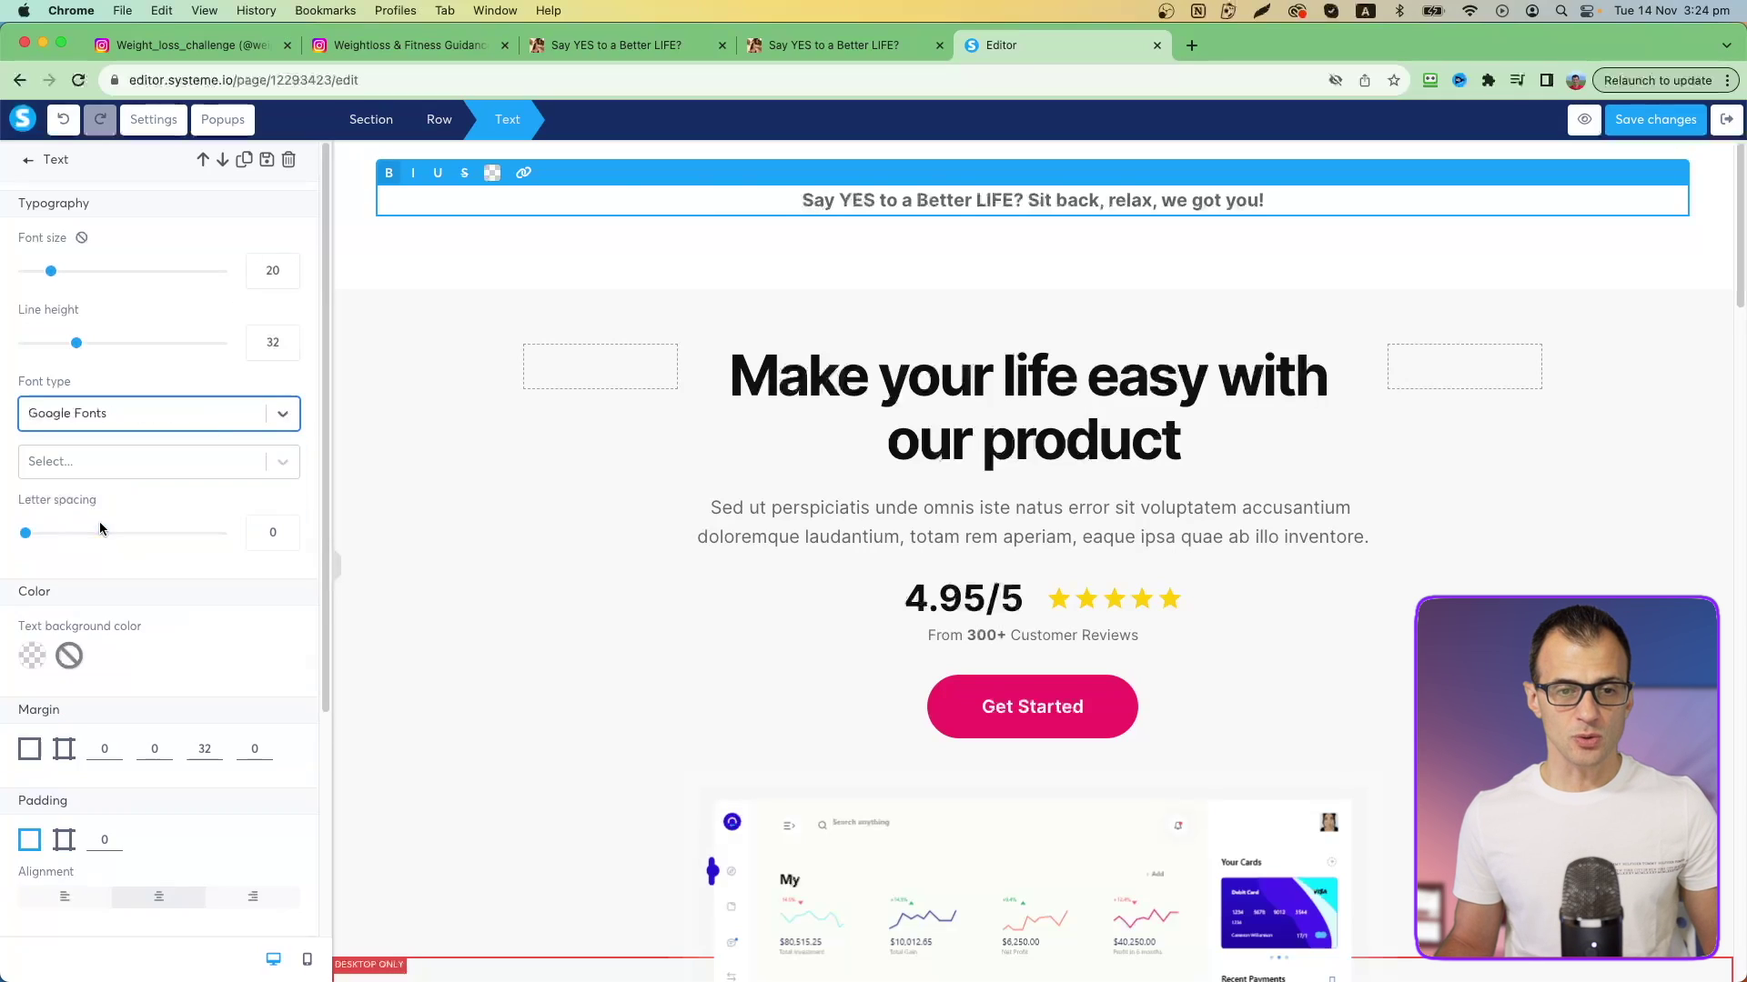
{"action": "left_click", "coordinate": [112, 473]}
{"action": "type", "text": "nuni"}
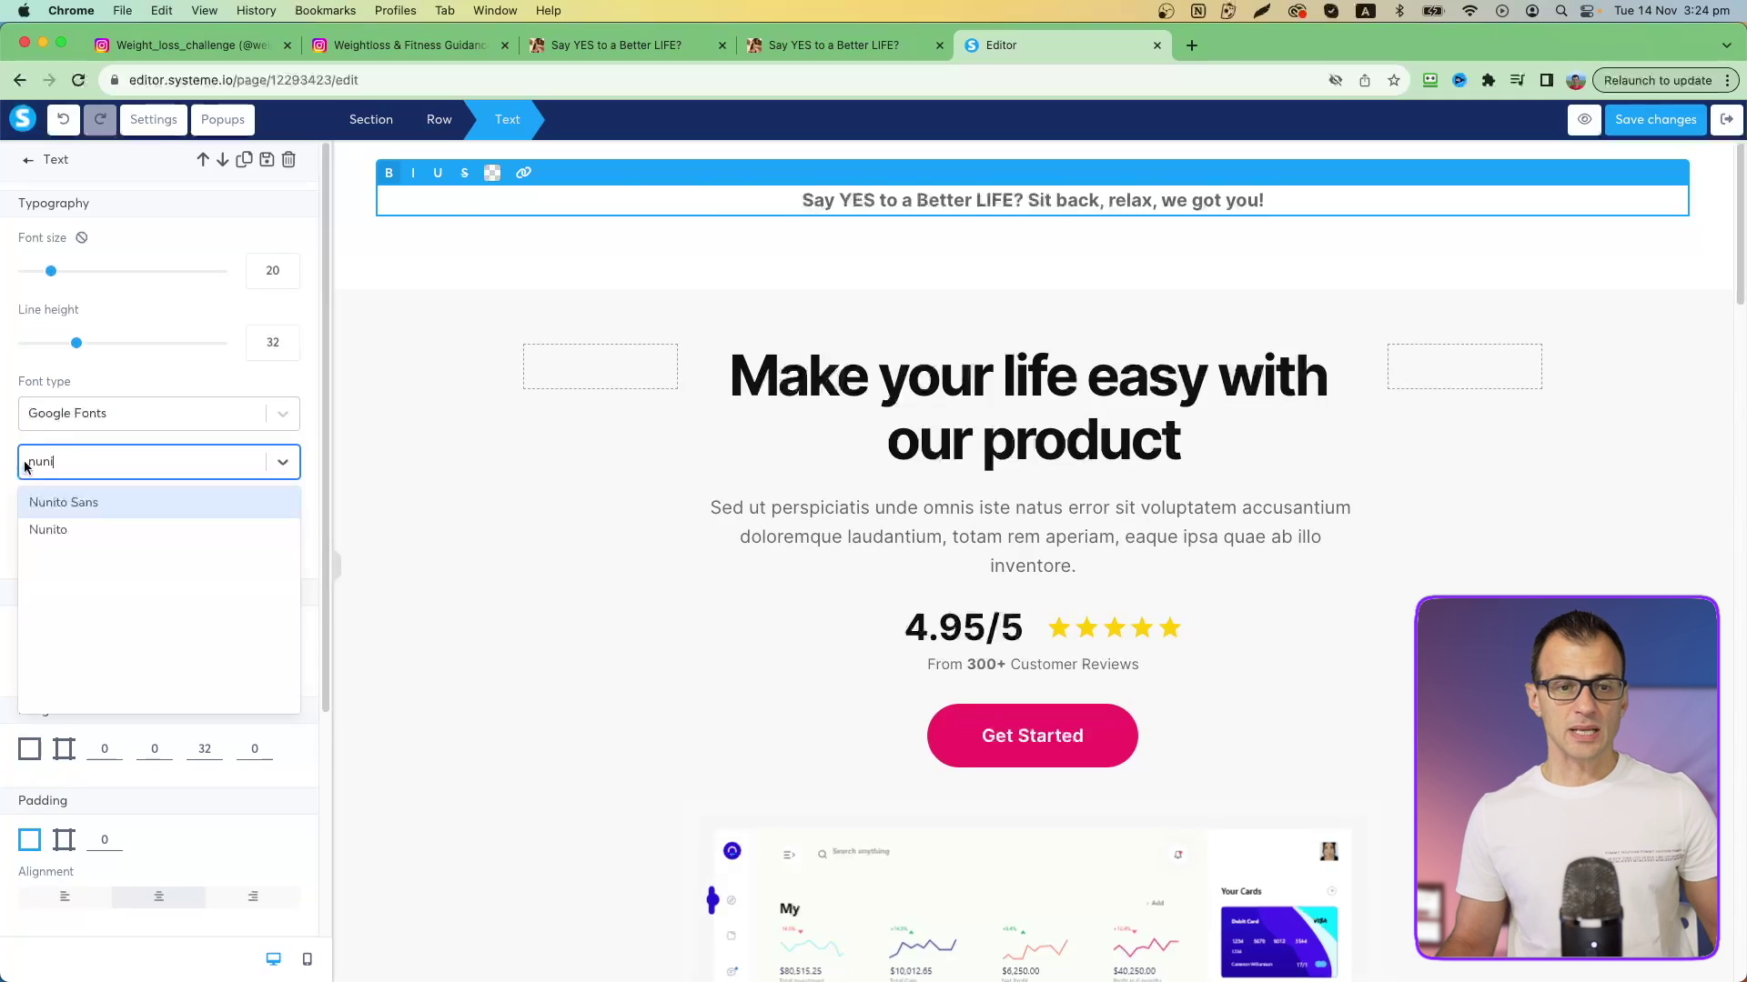
{"action": "left_click", "coordinate": [80, 531]}
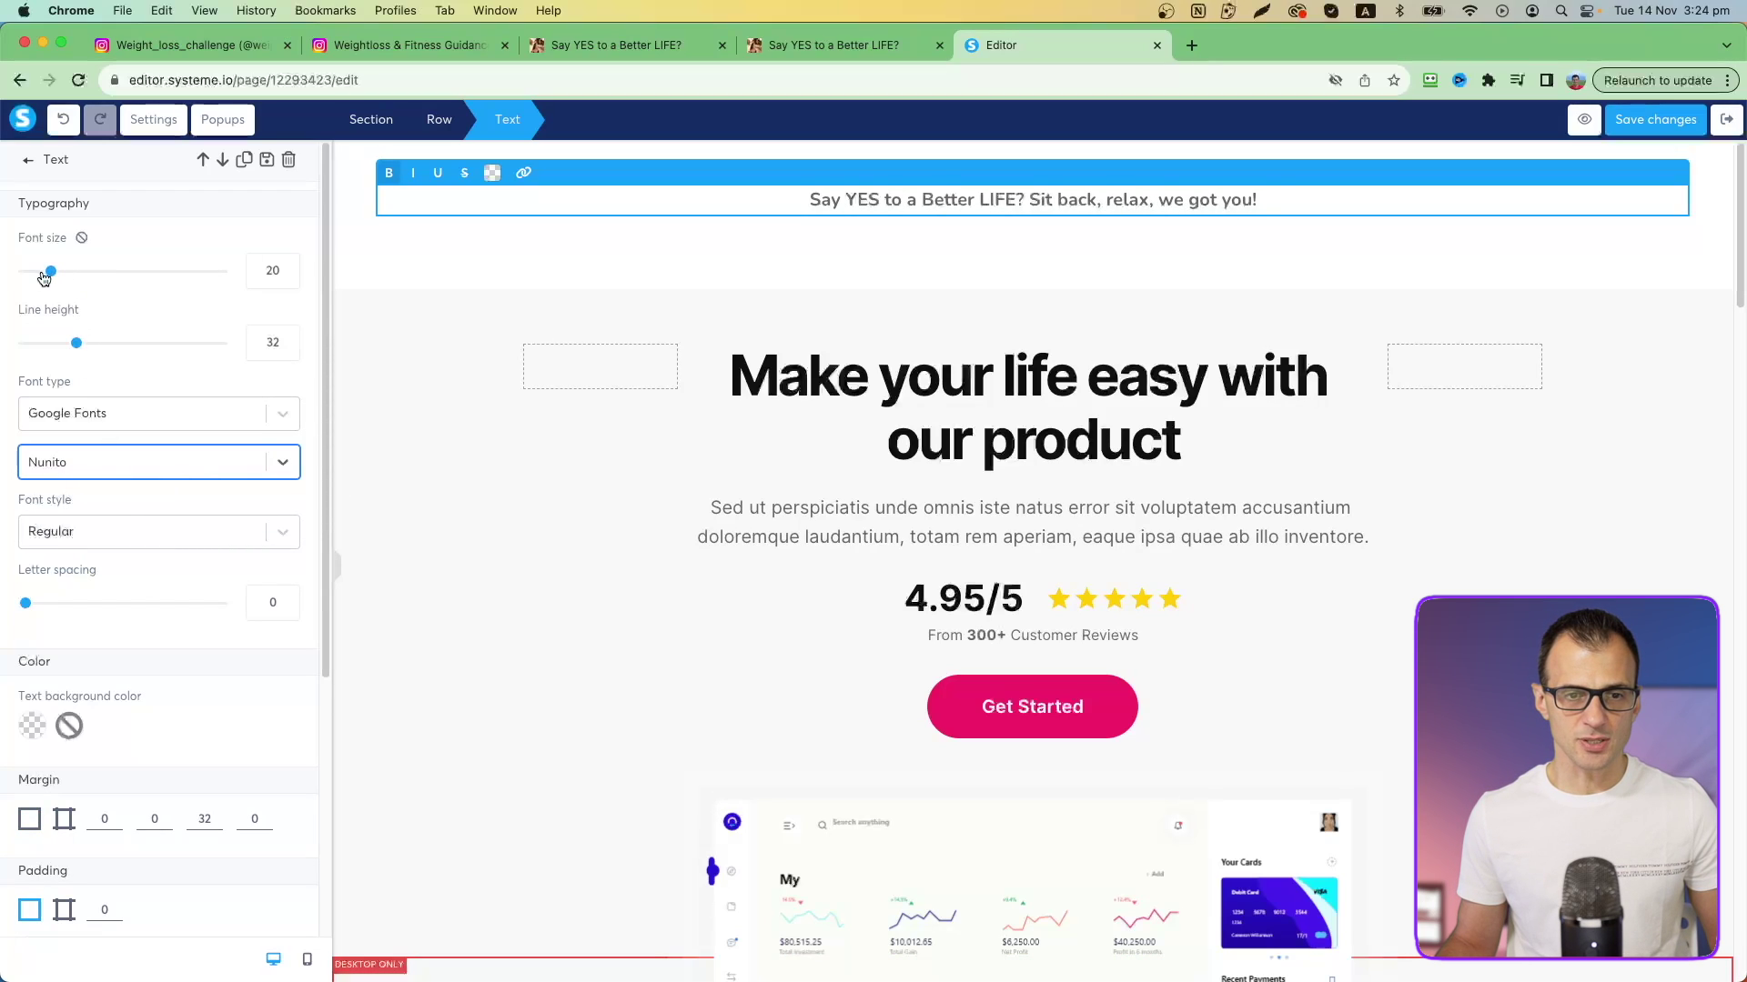
{"action": "left_click_drag", "start_coordinate": [50, 275], "coordinate": [88, 276]}
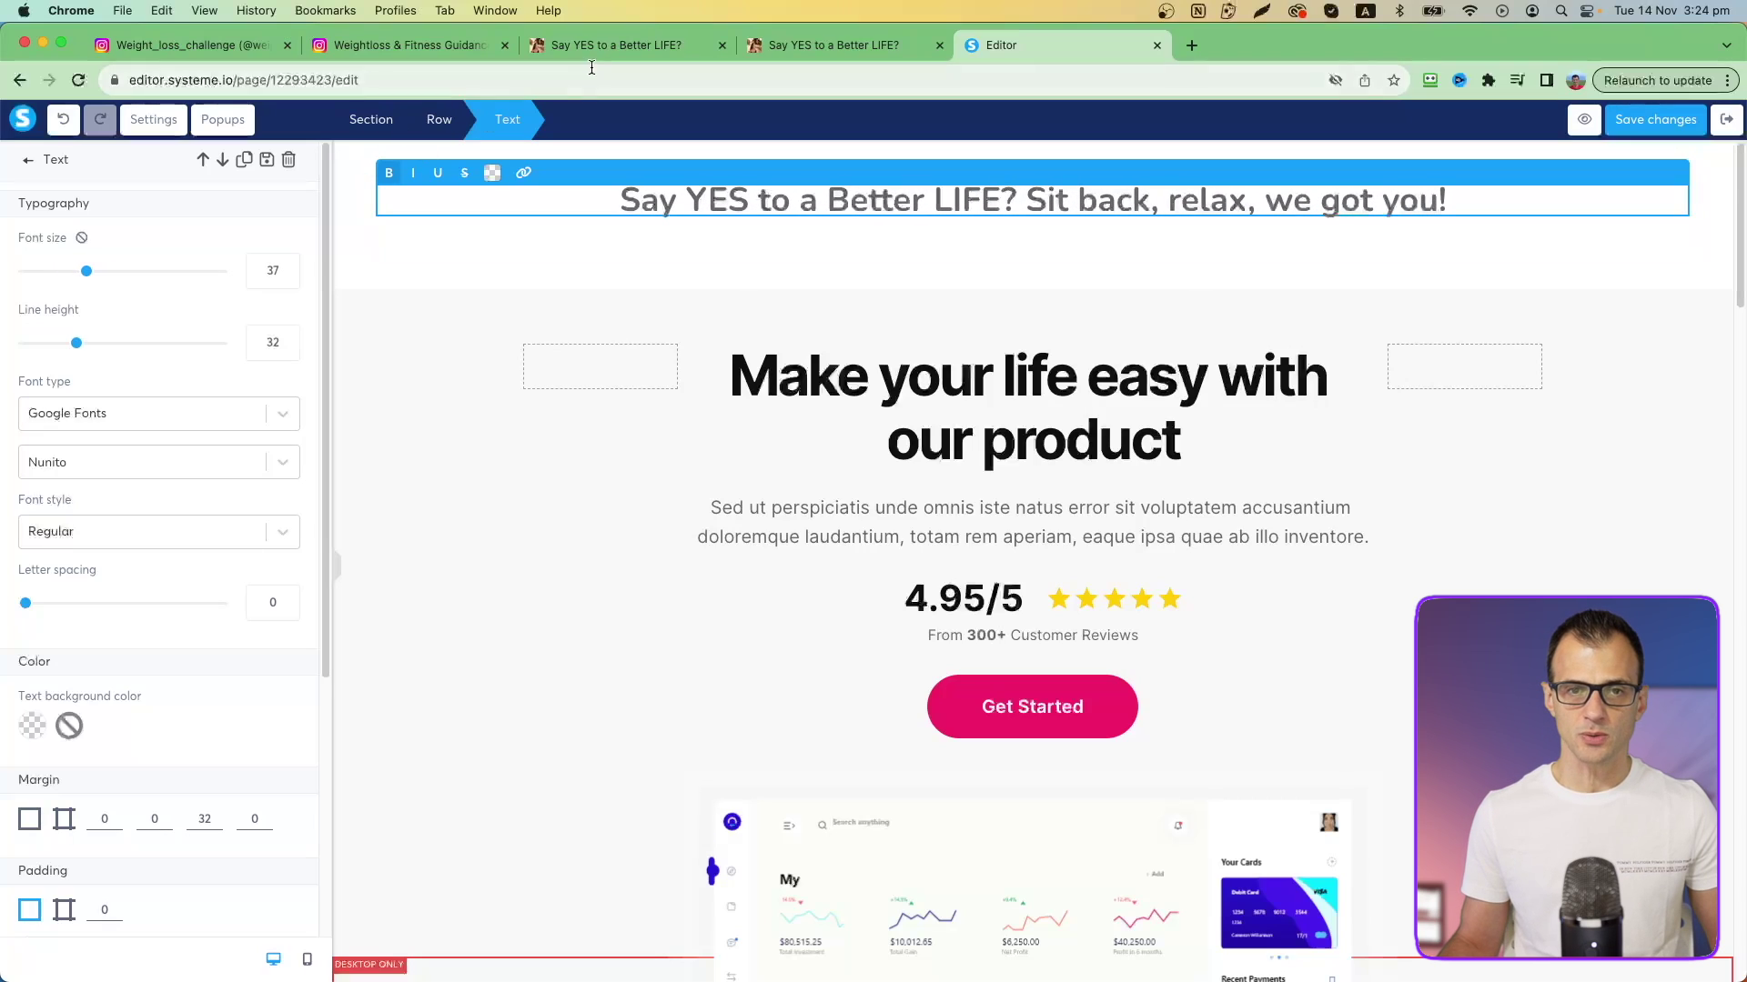
{"action": "left_click", "coordinate": [572, 281]}
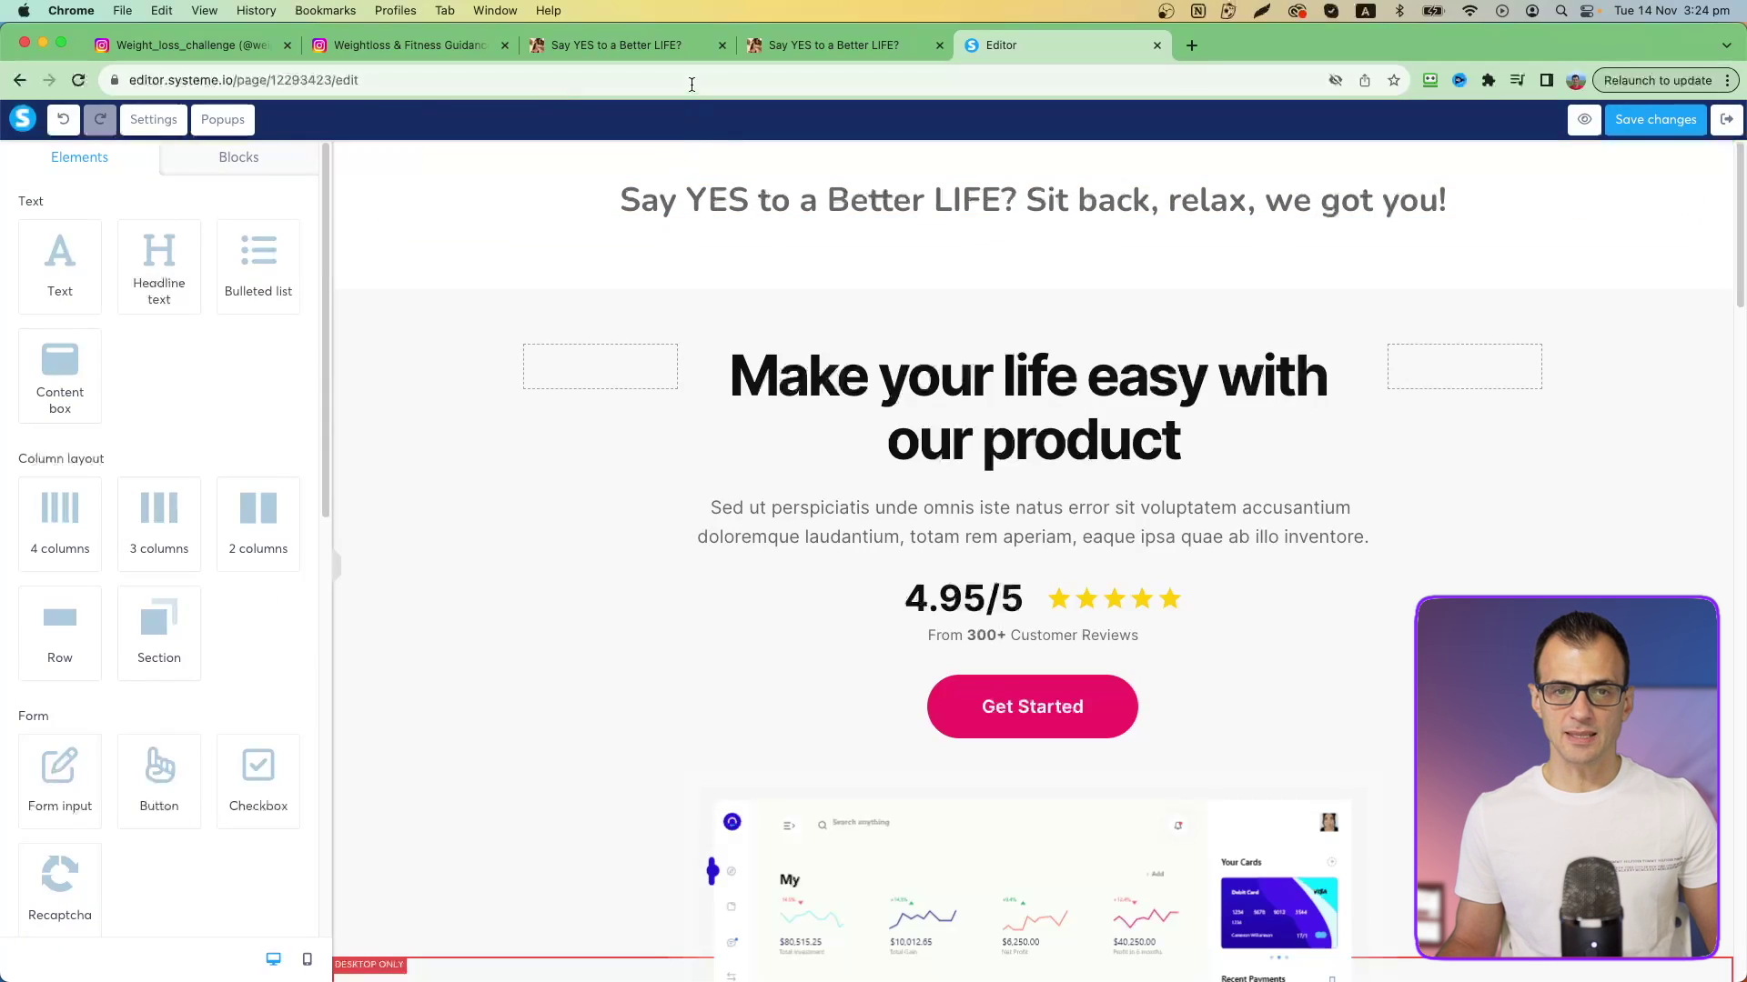
{"action": "left_click", "coordinate": [600, 46]}
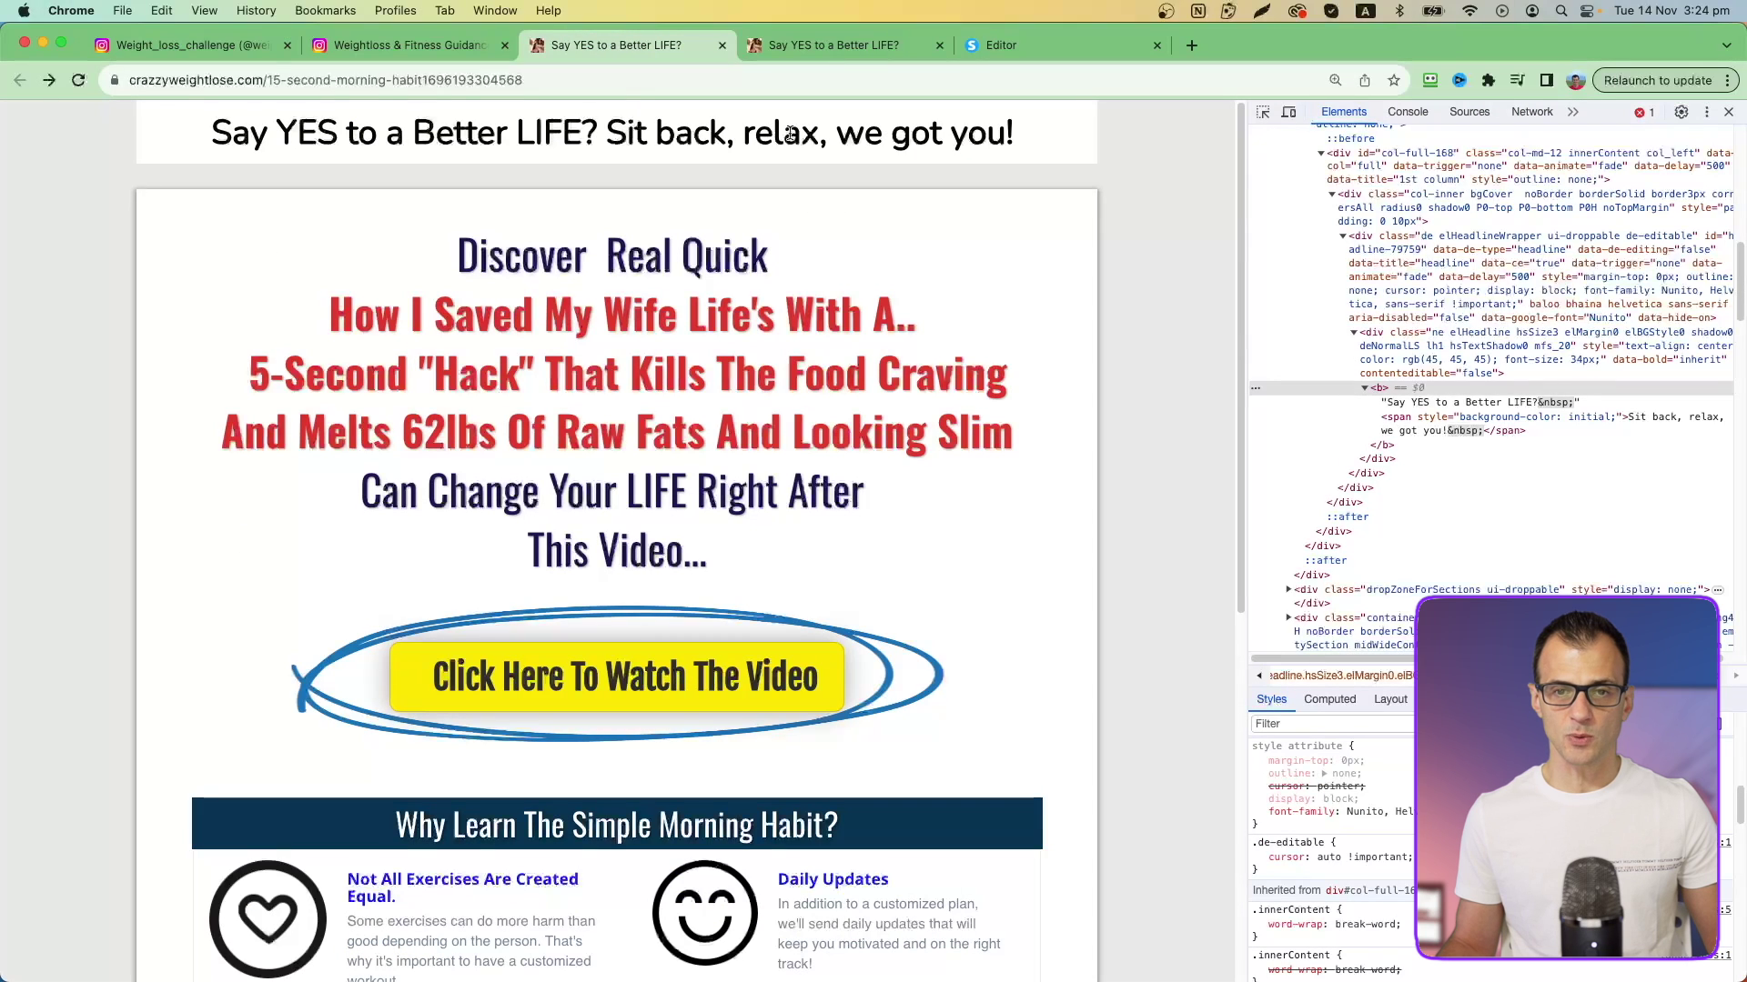
Reduce the top section's bottom and top padding from 40 to 20
{"action": "left_click", "coordinate": [1124, 45]}
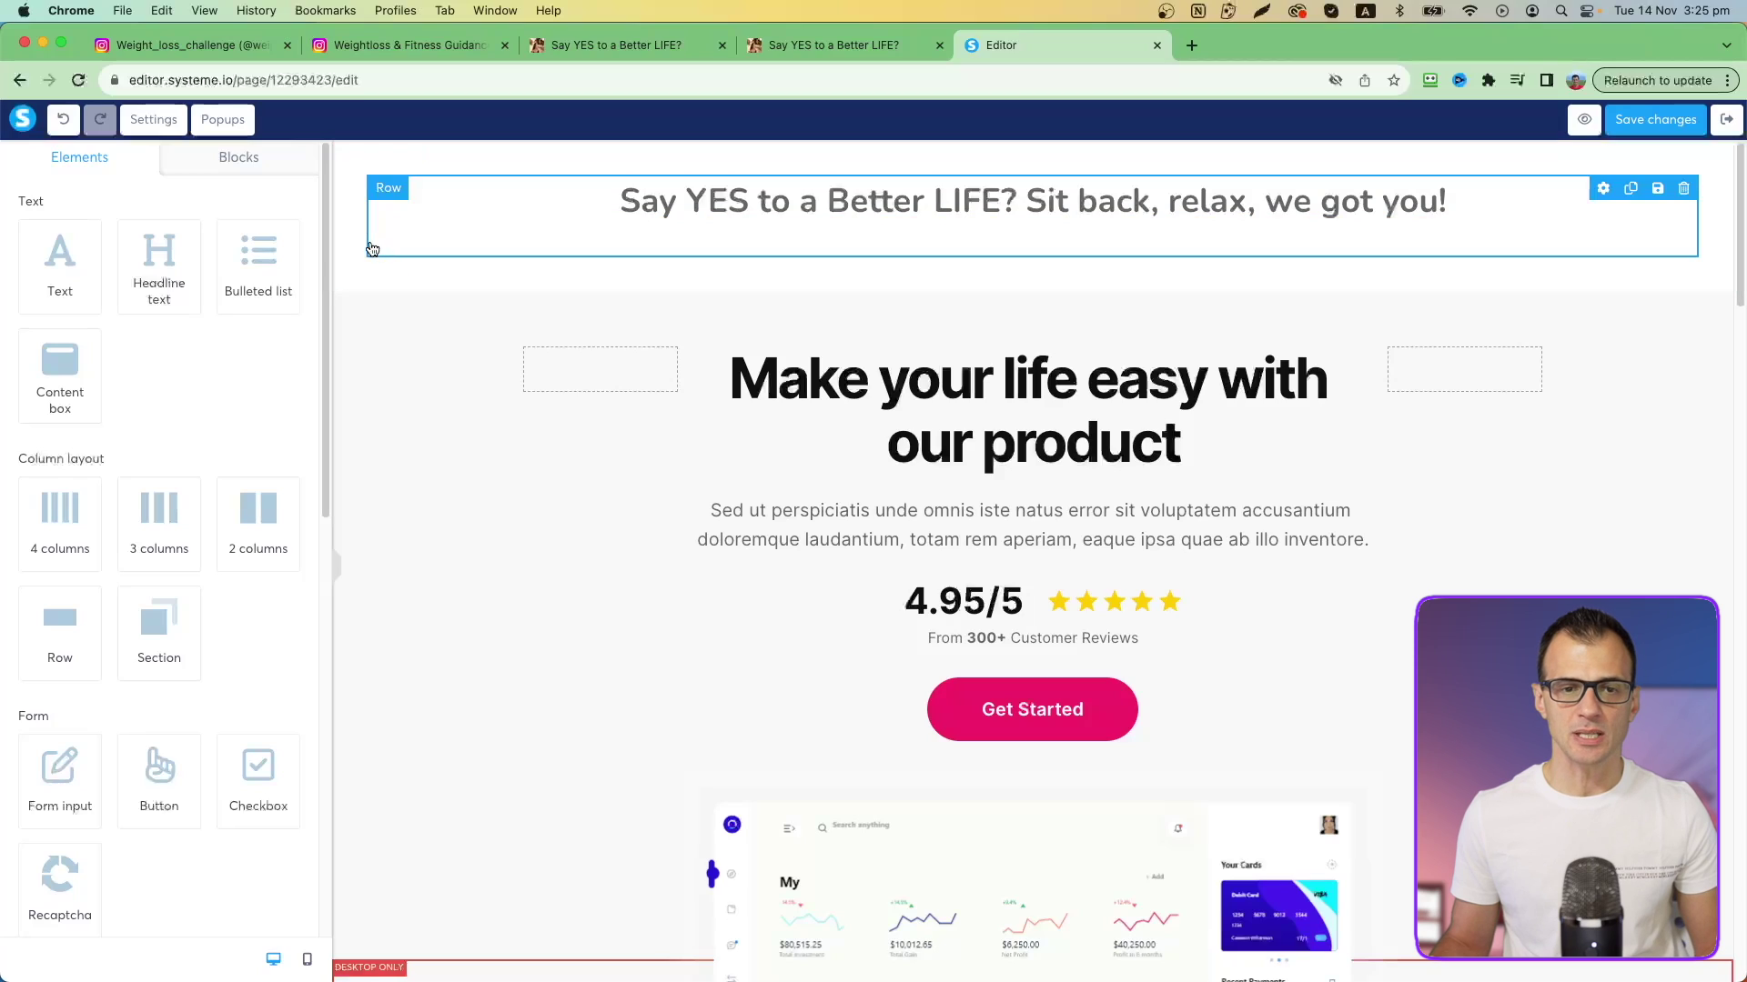
{"action": "left_click", "coordinate": [362, 271]}
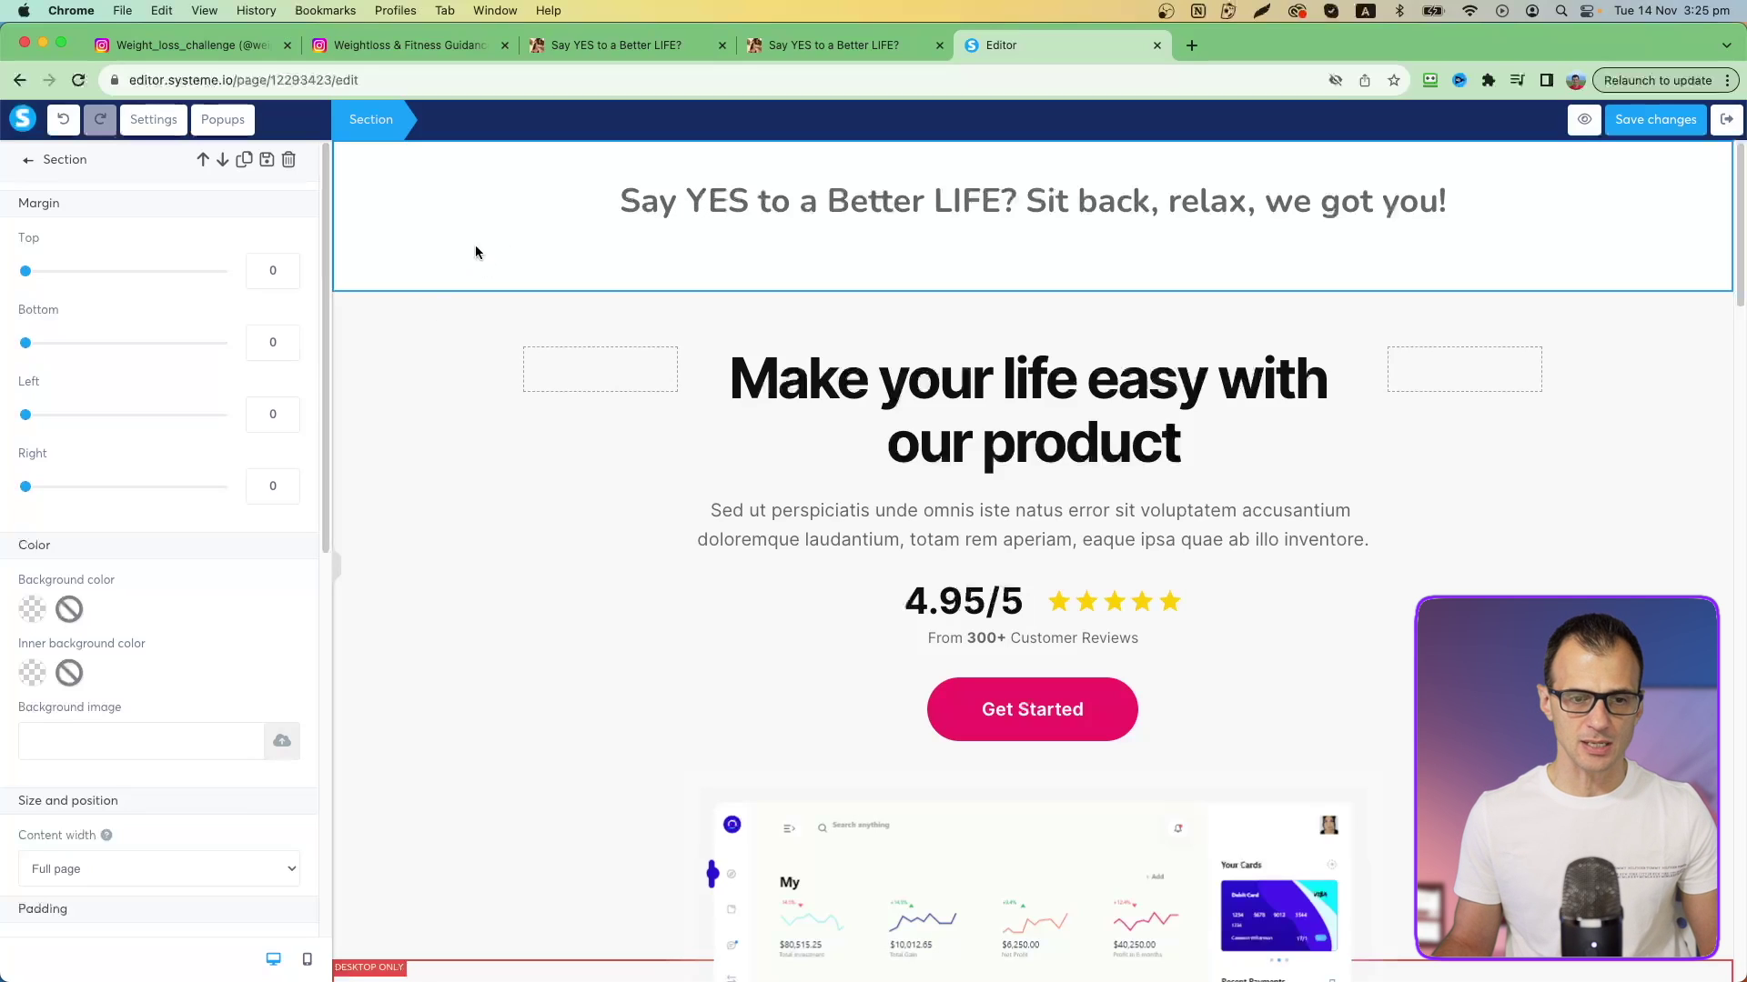
{"action": "scroll", "coordinate": [187, 527], "scroll_direction": "down", "scroll_amount": 6}
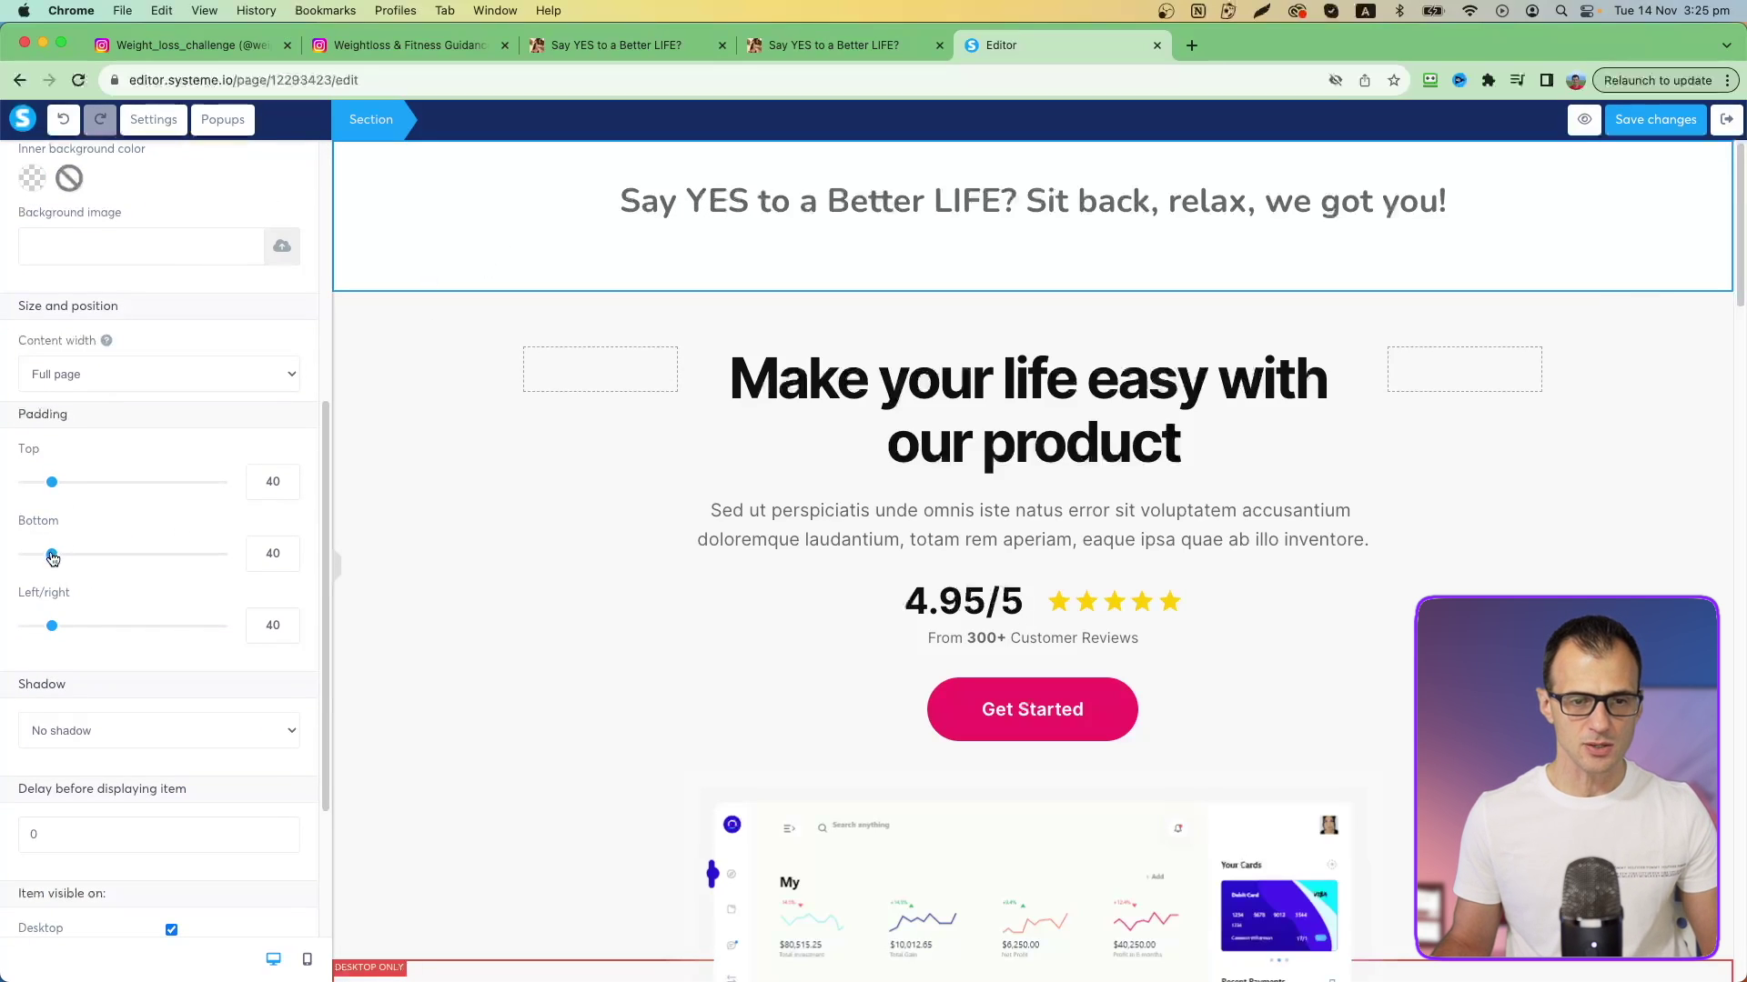
{"action": "left_click_drag", "start_coordinate": [52, 558], "coordinate": [39, 557]}
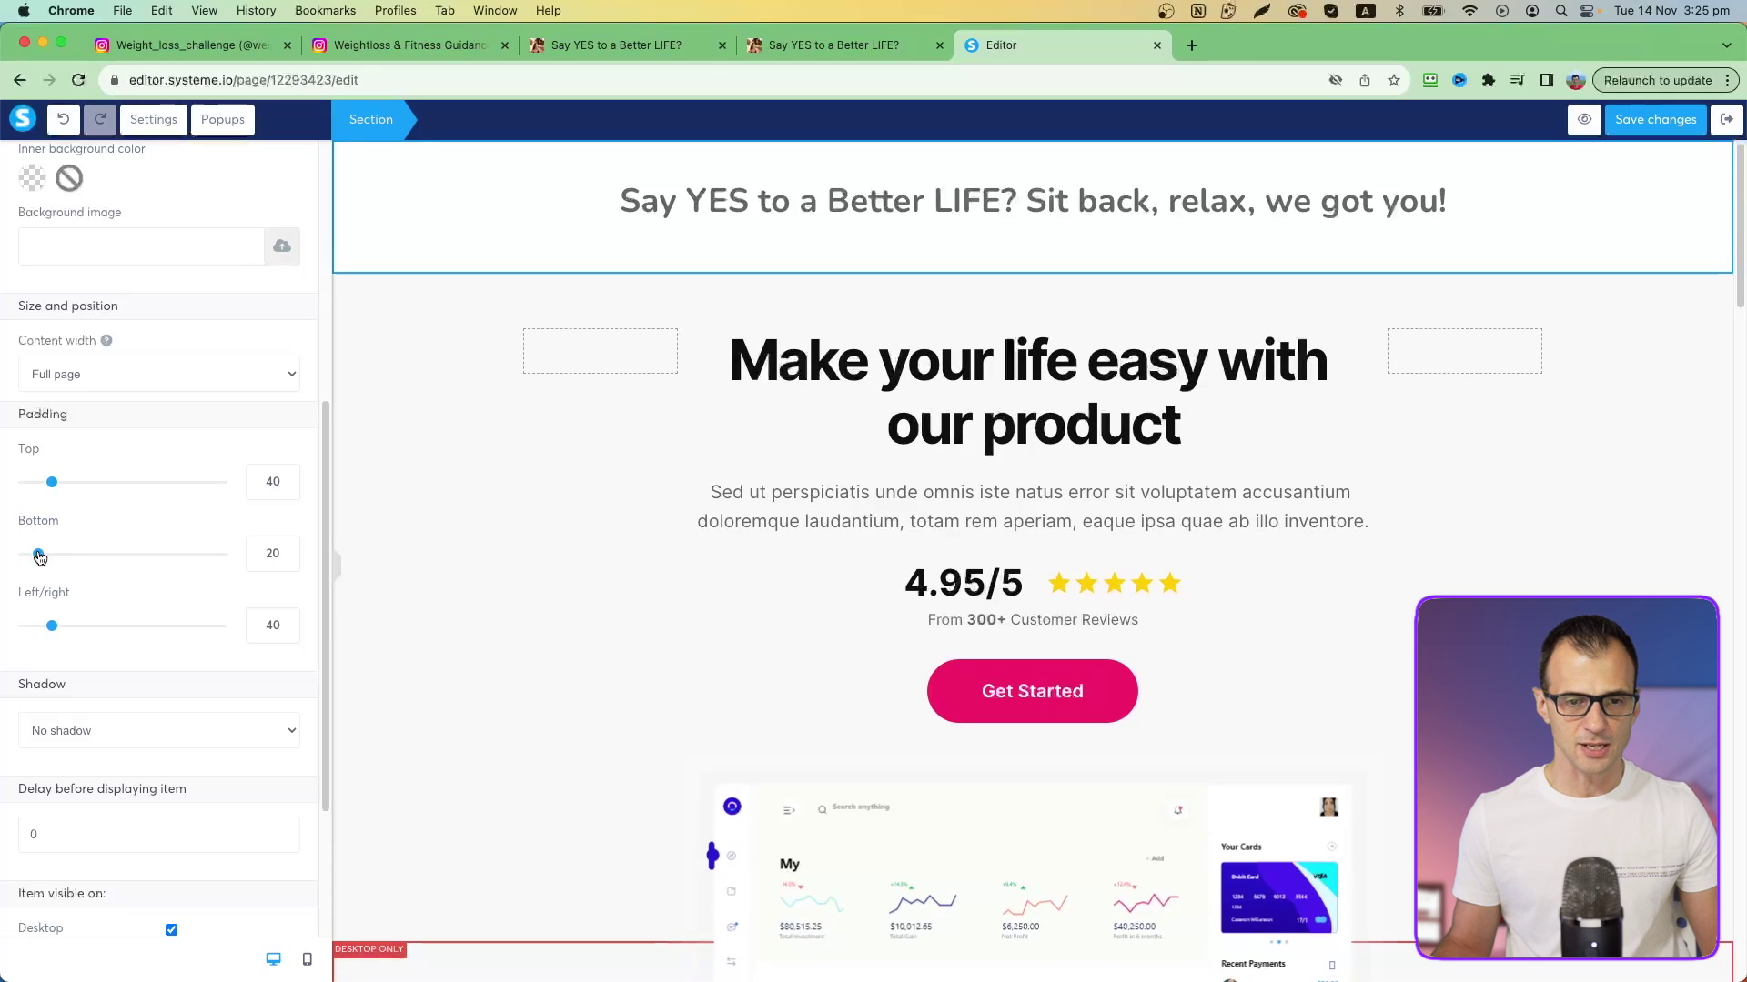
{"action": "double_click", "coordinate": [270, 485]}
{"action": "type", "text": "20"}
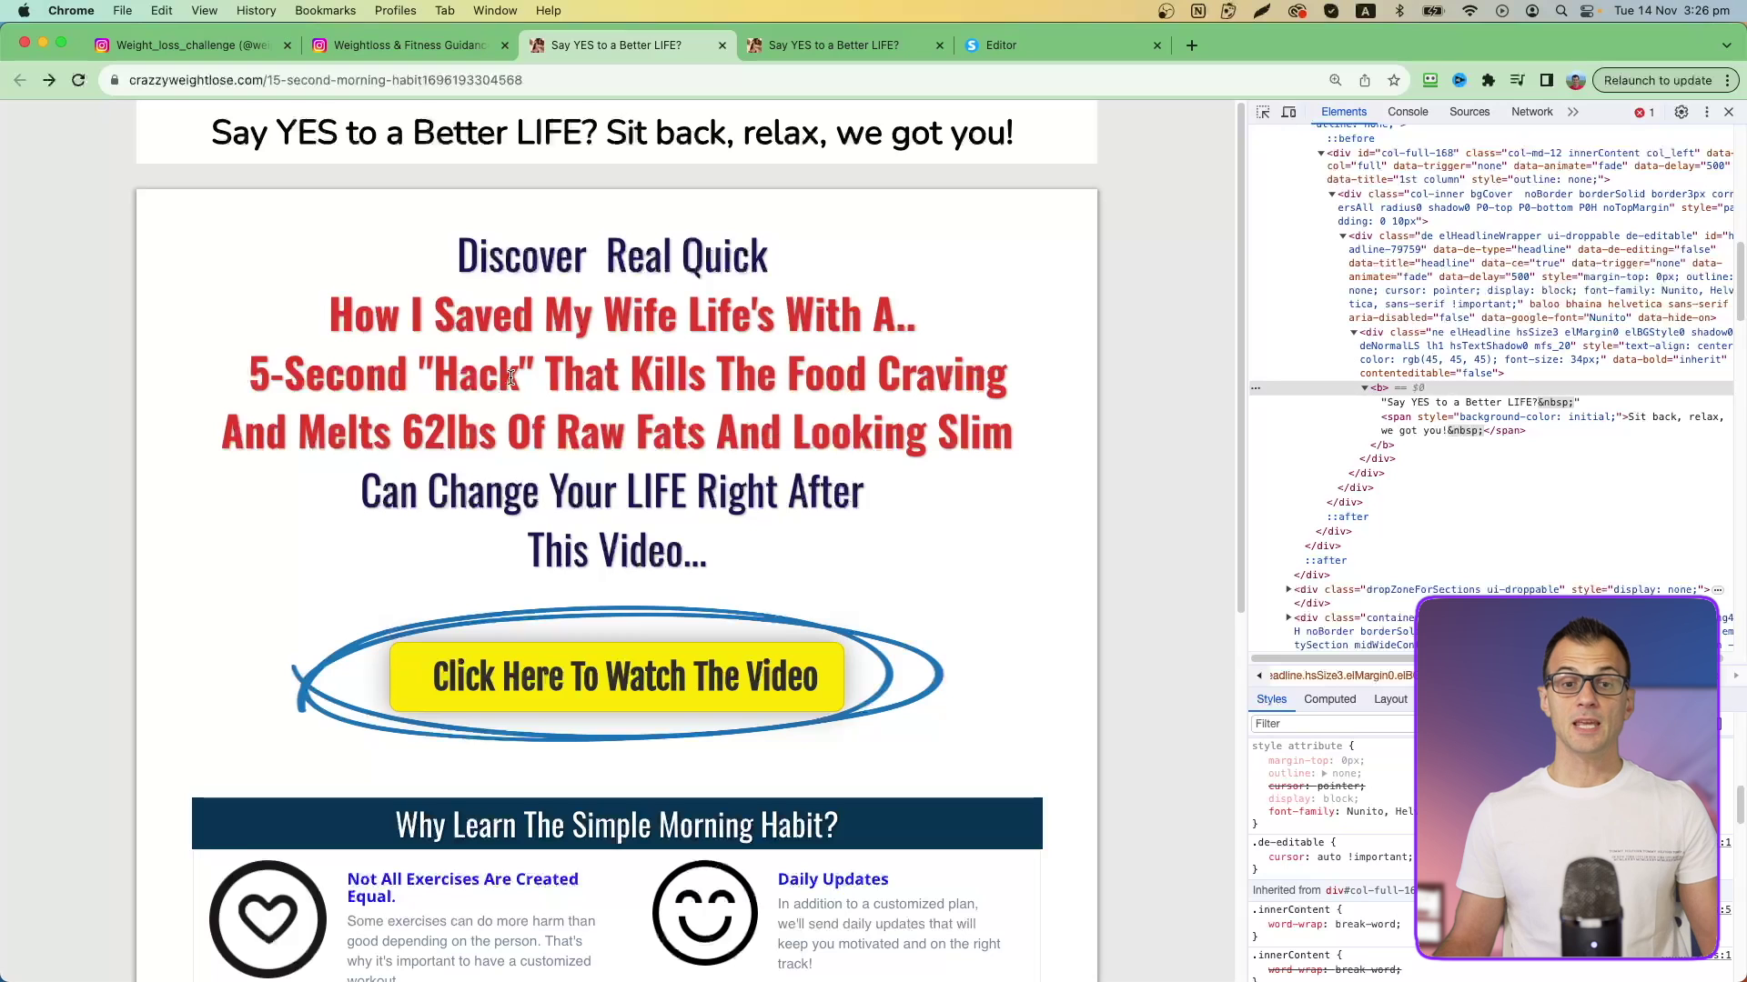
Replace the placeholder headline with the reference headline 'Discover How I've Saved My Life With a Little-Known Hack and Lost 30lbs'
{"action": "left_click_drag", "start_coordinate": [426, 253], "coordinate": [691, 495]}
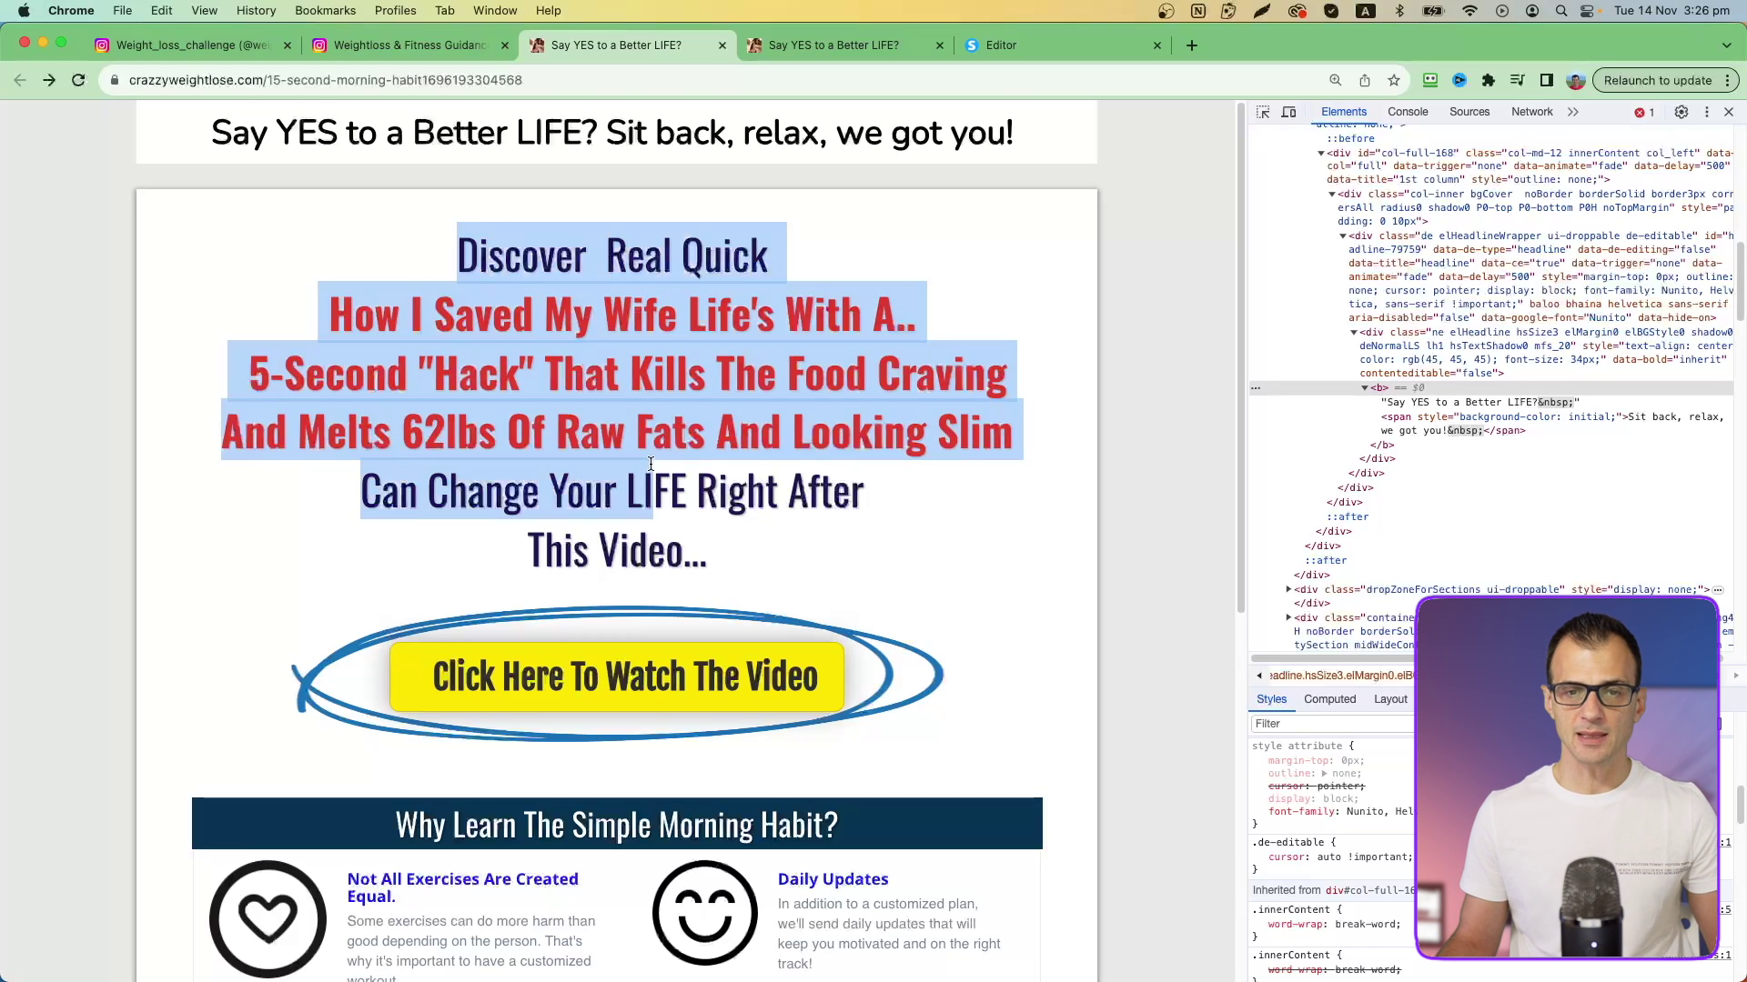
{"action": "left_click", "coordinate": [1000, 45]}
{"action": "triple_click", "coordinate": [782, 348]}
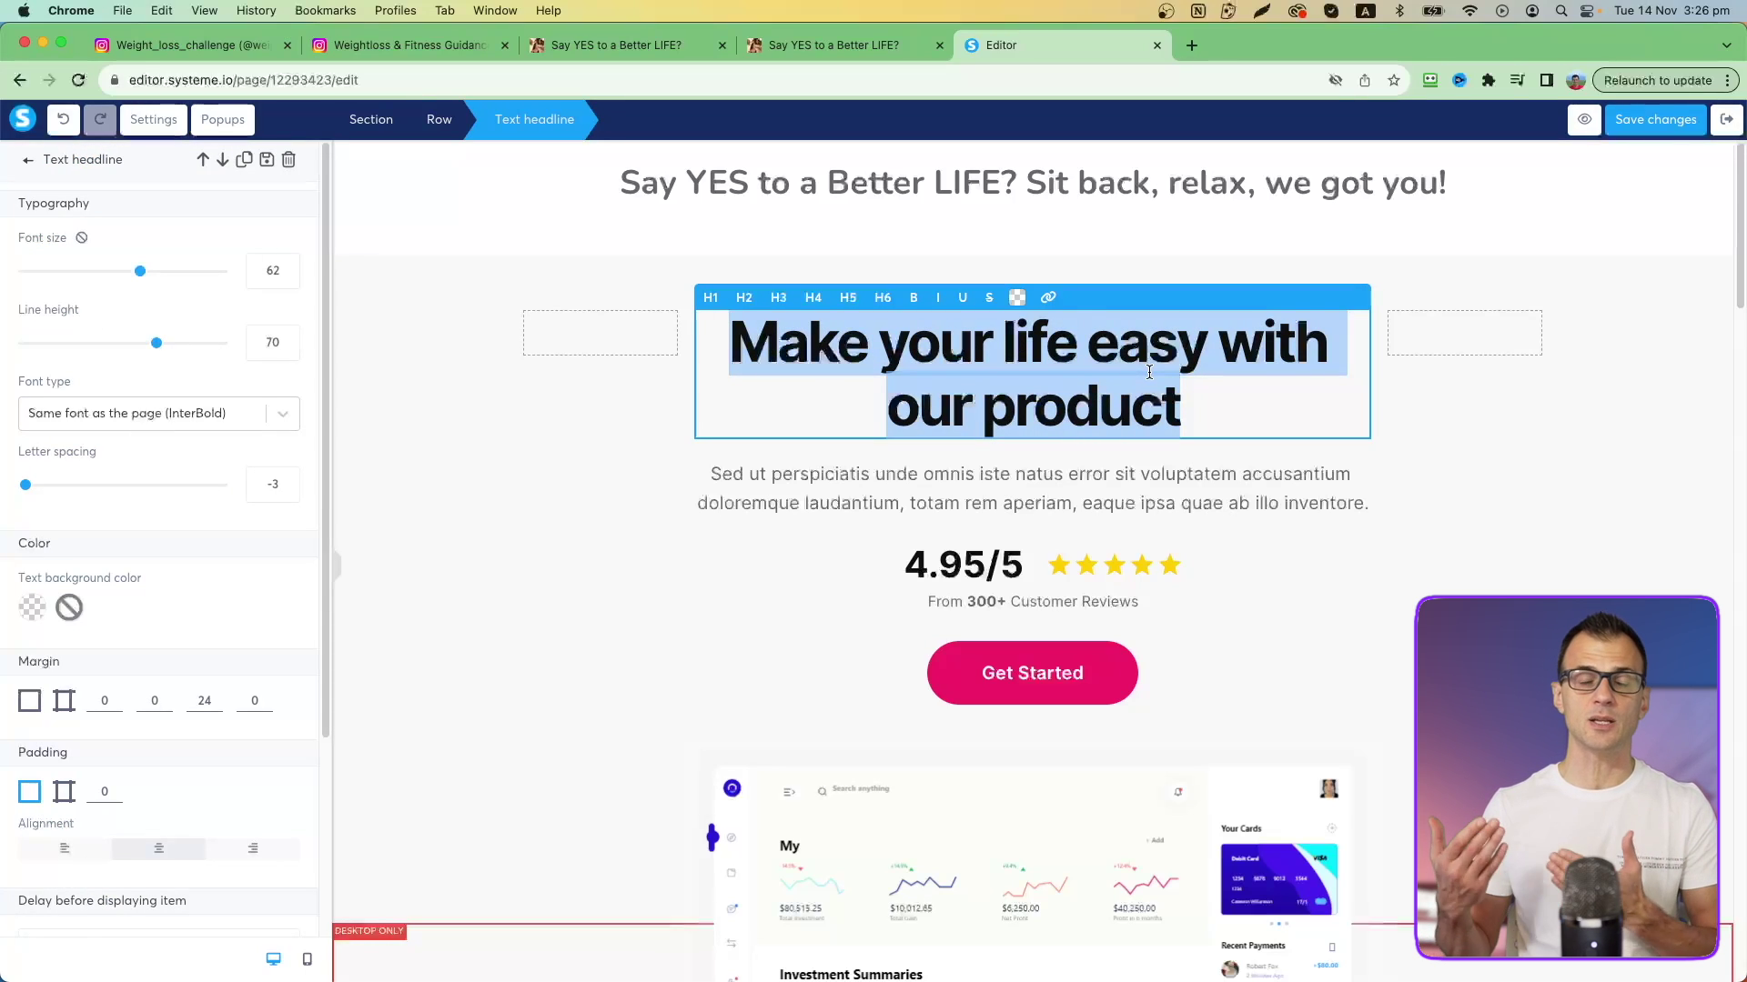
{"action": "type", "text": "Discover How I've Saved My Life With a Little-Known Hack and Lost 30lbs"}
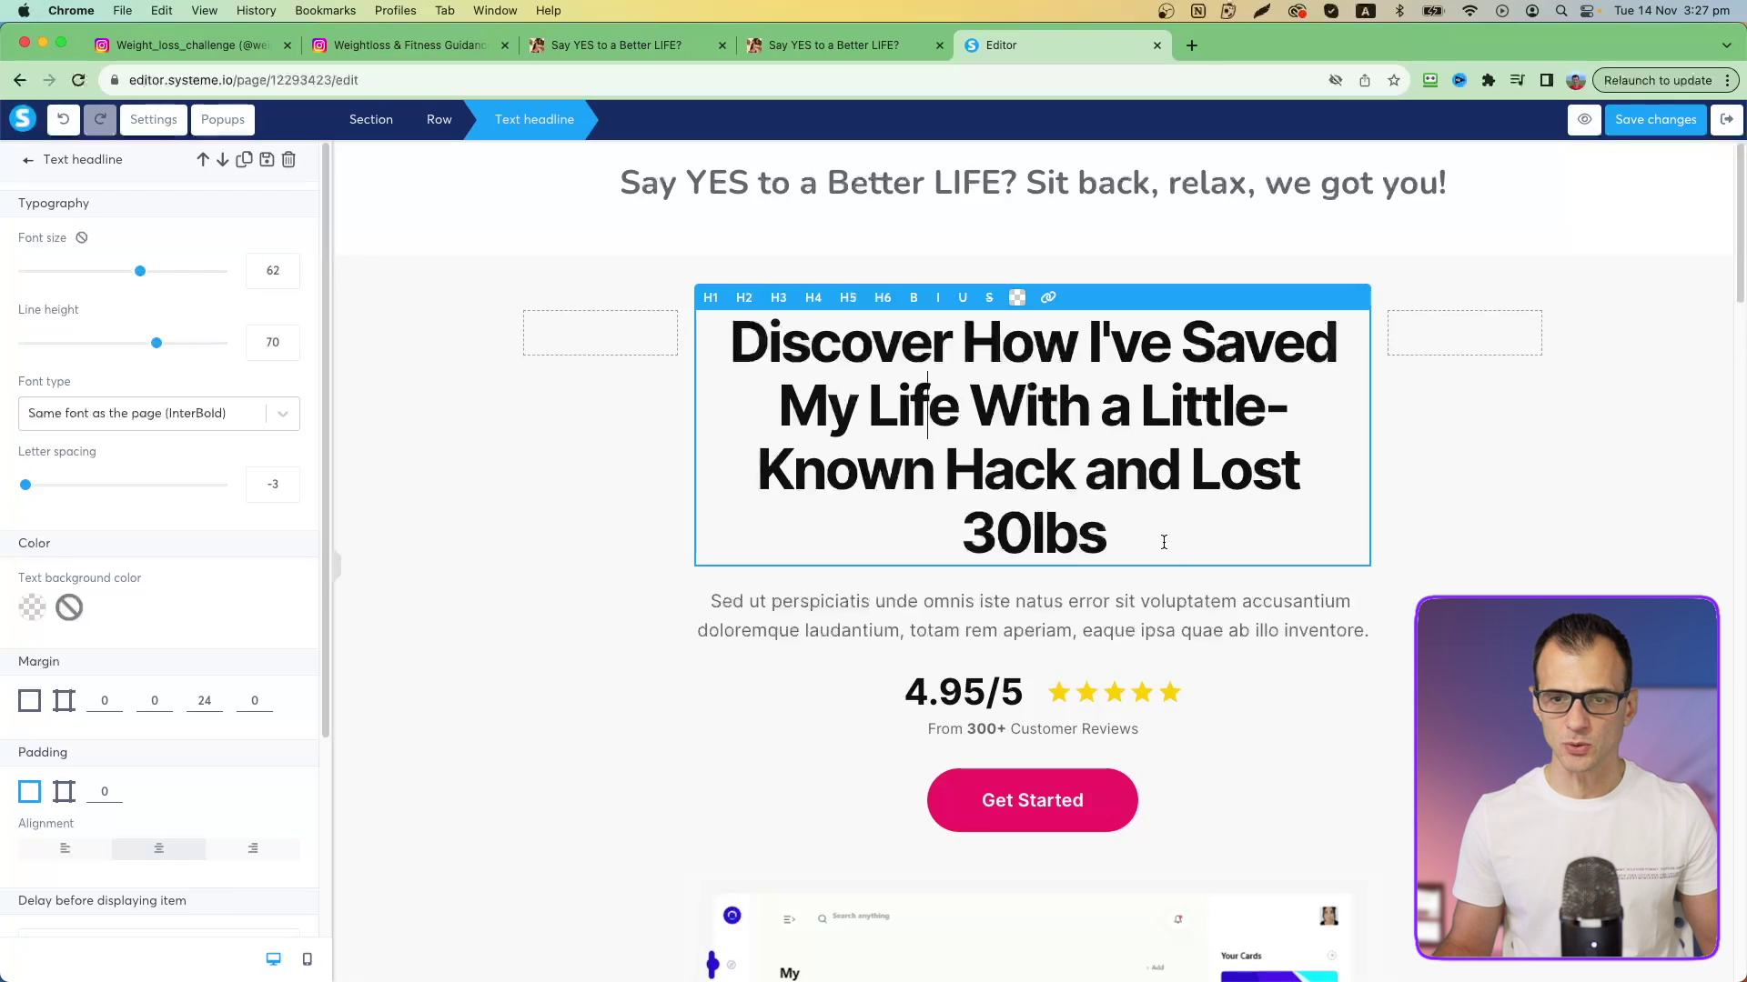
Colour the ending of the new headline red (FF0000)
{"action": "left_click_drag", "start_coordinate": [1106, 537], "coordinate": [754, 492]}
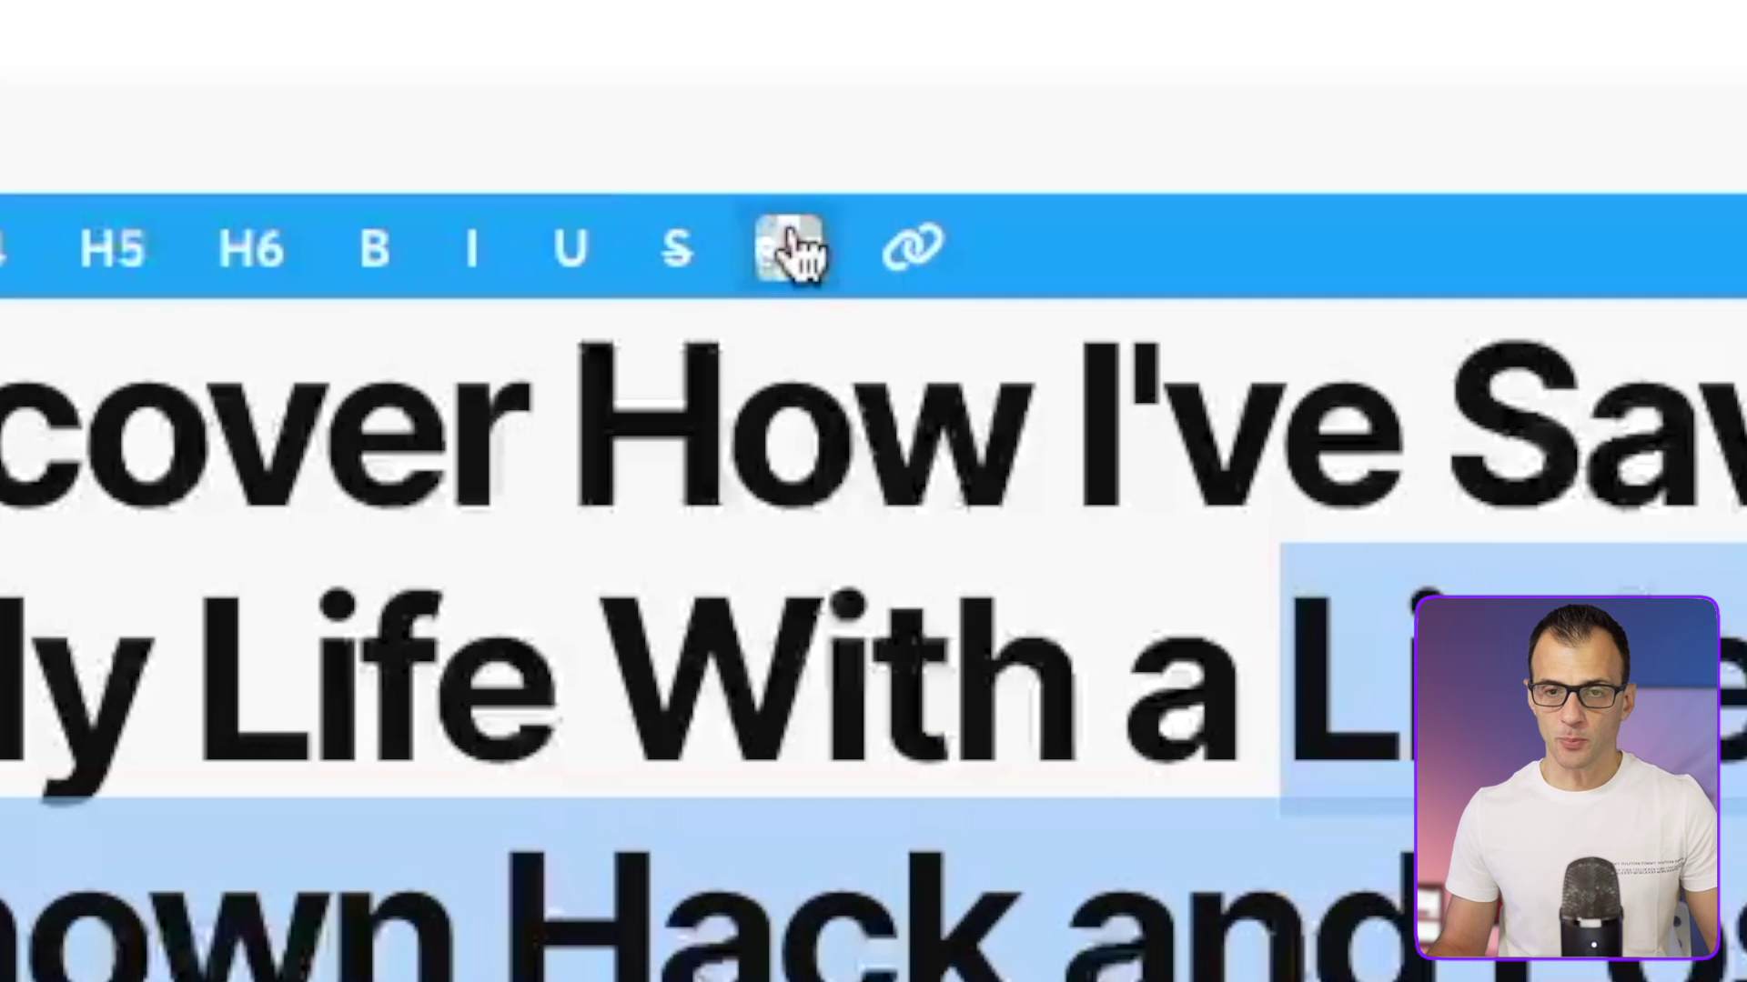
{"action": "left_click", "coordinate": [1018, 300]}
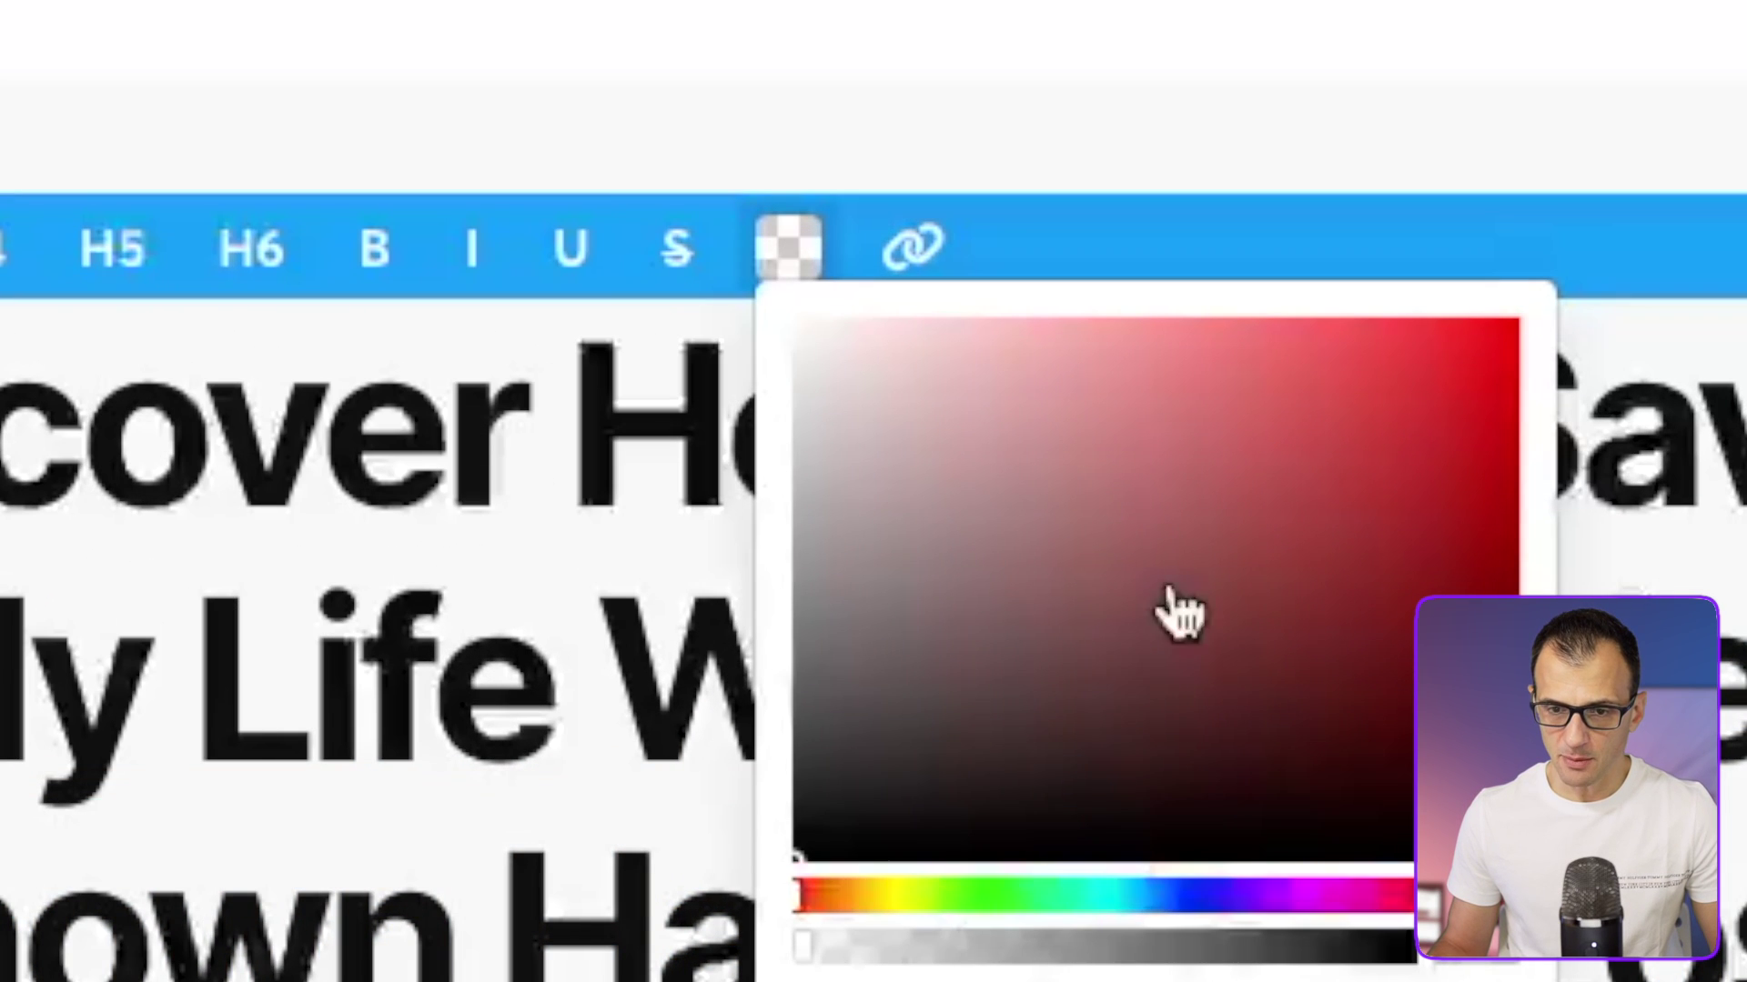
{"action": "left_click", "coordinate": [1510, 324]}
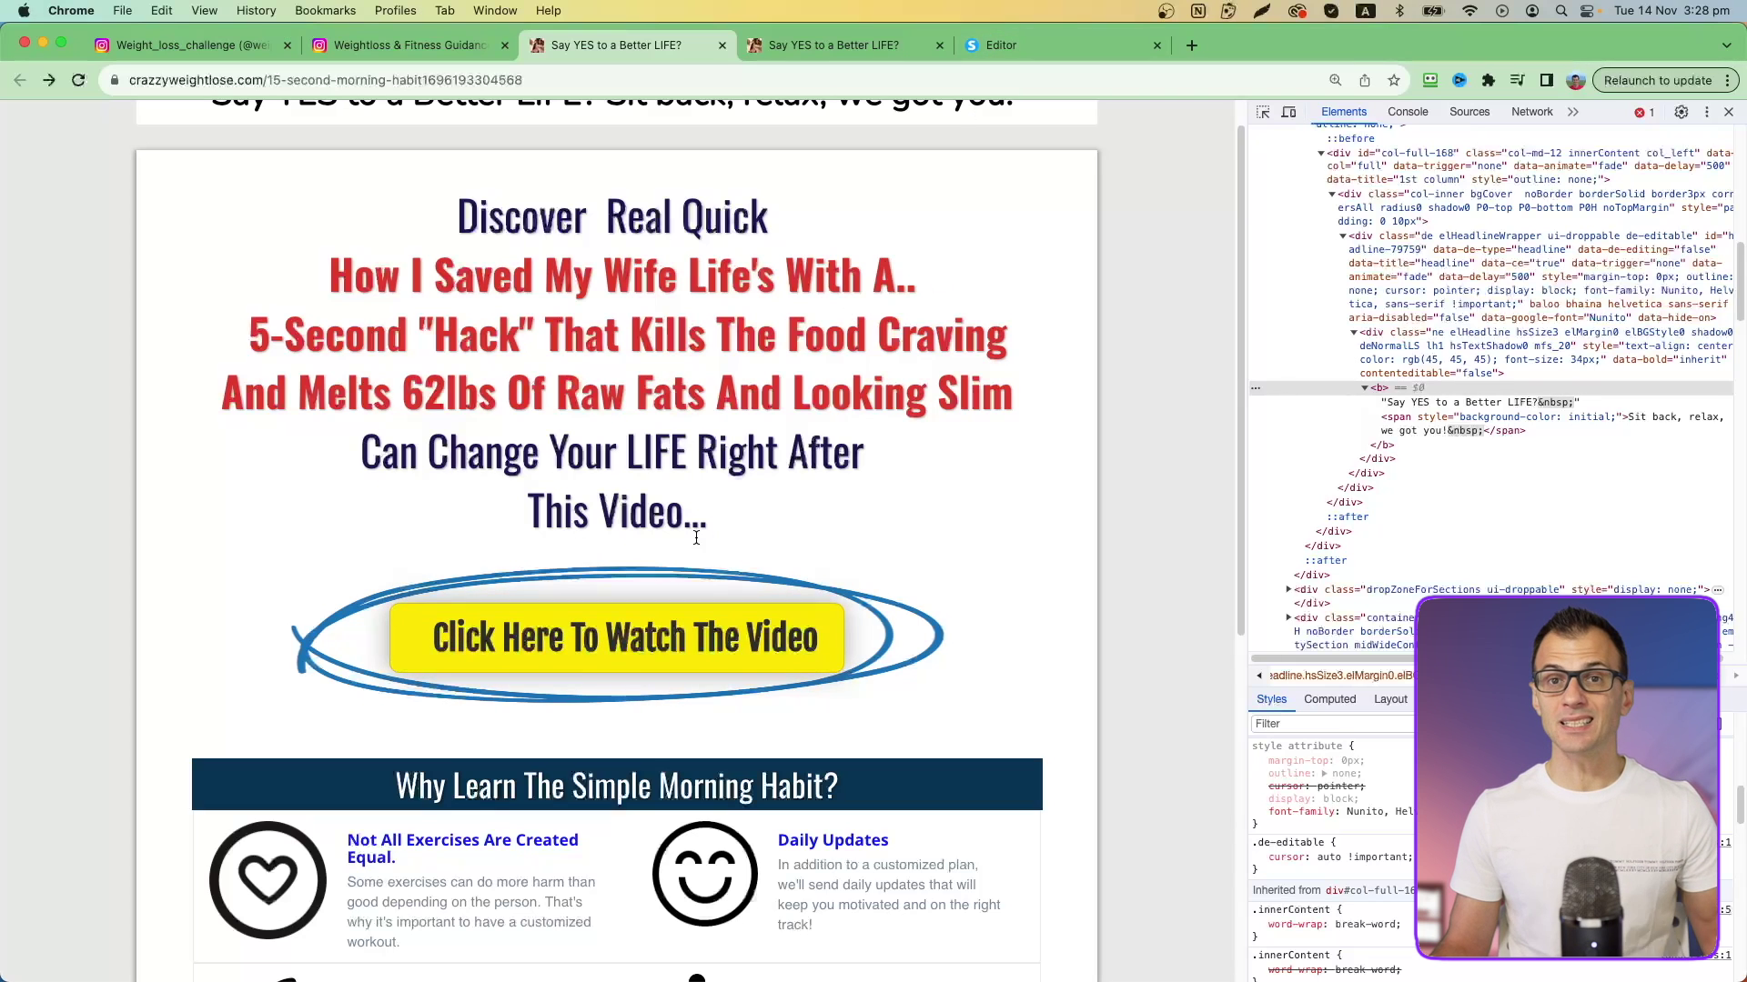
Drag the Get Started button block above the description paragraph, directly under the headline
{"action": "left_click", "coordinate": [998, 47]}
{"action": "scroll", "coordinate": [1074, 566], "scroll_direction": "down", "scroll_amount": 5}
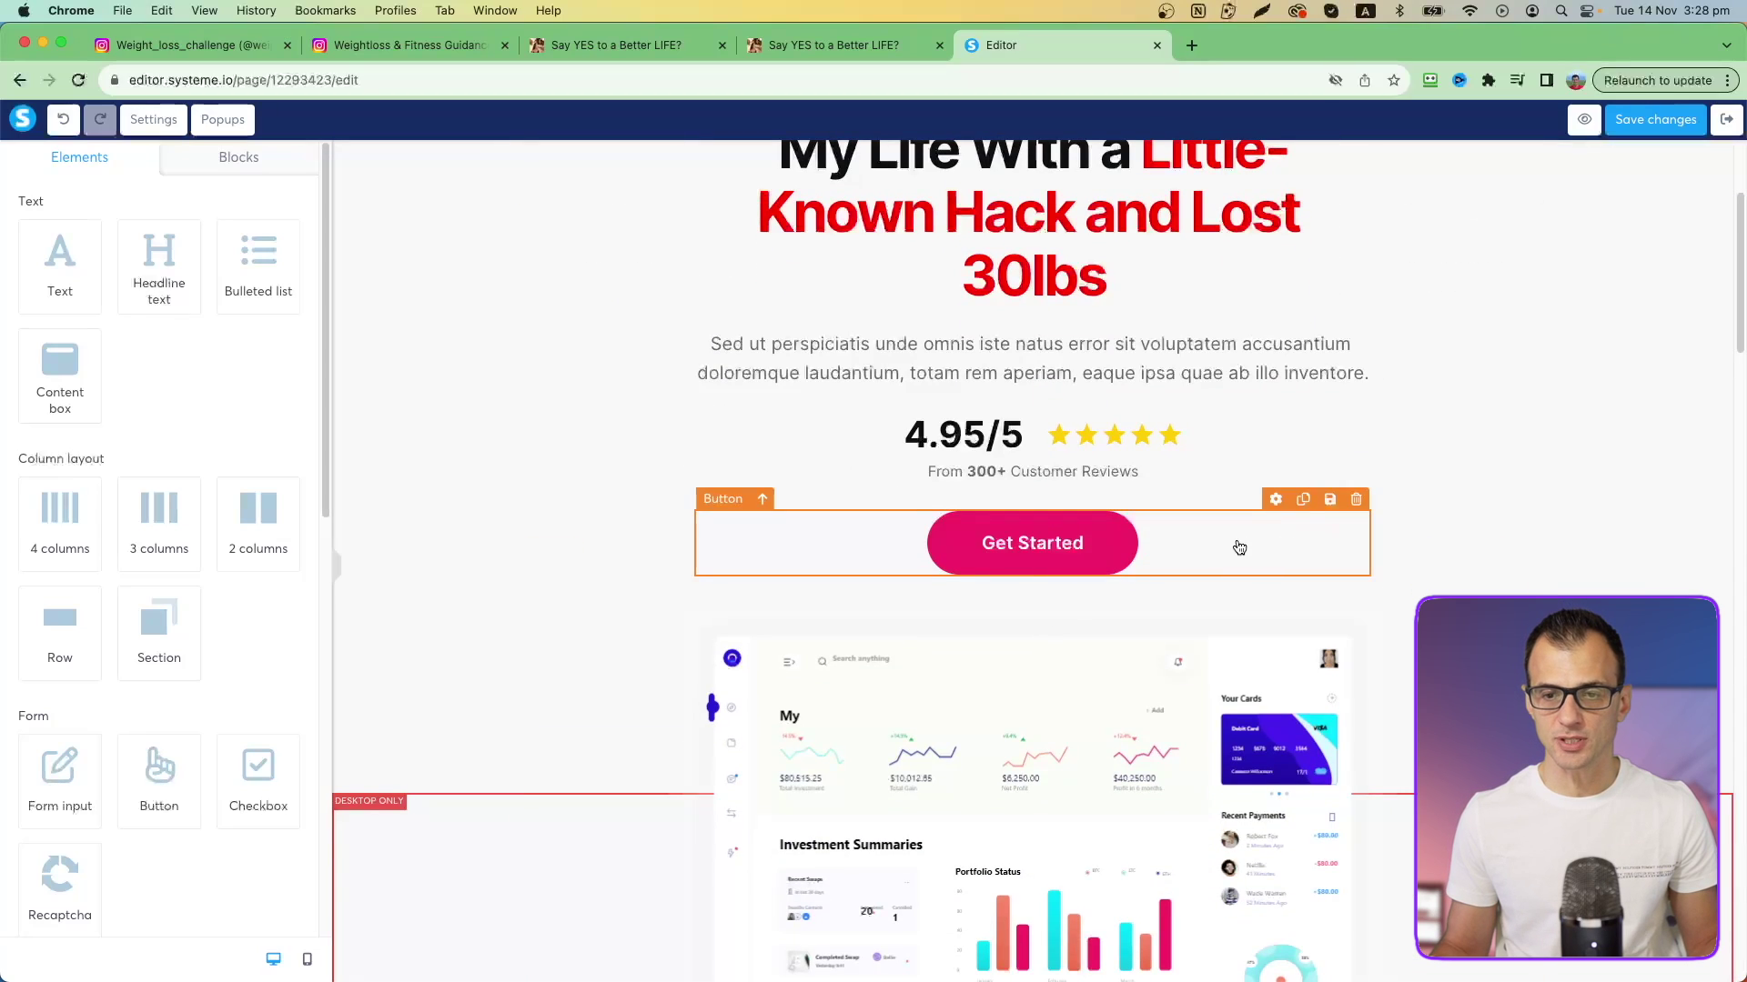
{"action": "left_click_drag", "start_coordinate": [1239, 546], "coordinate": [1182, 360]}
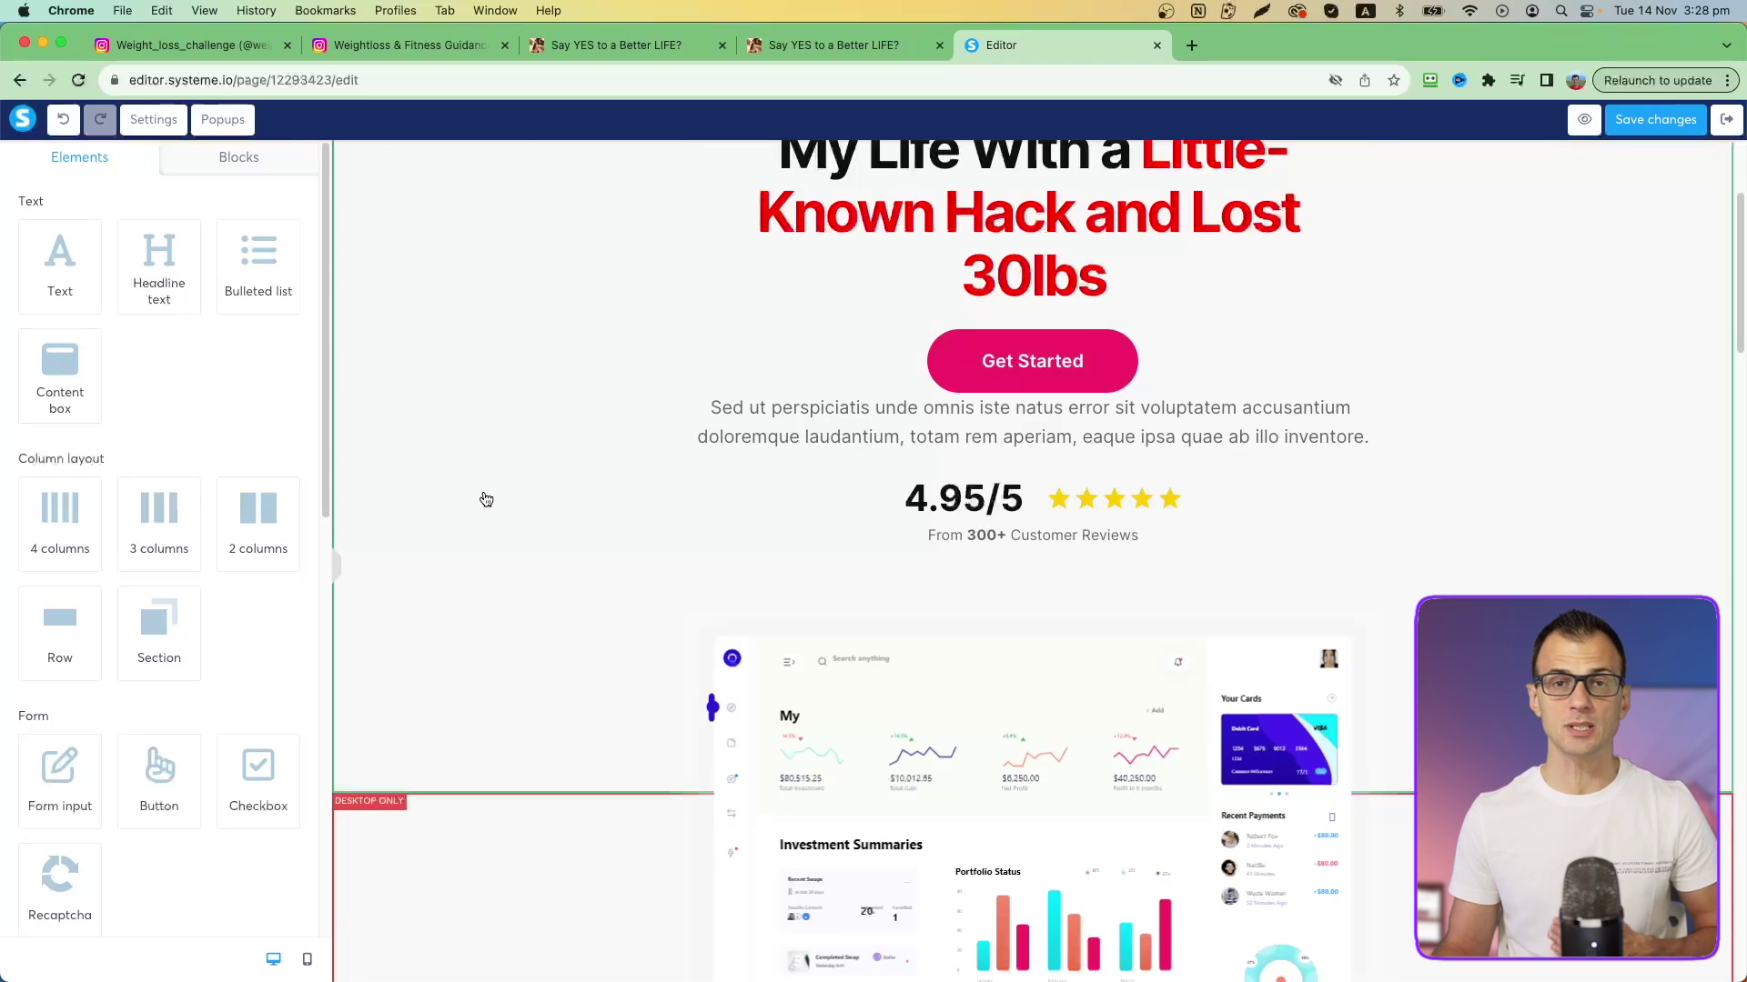
{"action": "scroll", "coordinate": [826, 468], "scroll_direction": "up", "scroll_amount": 3}
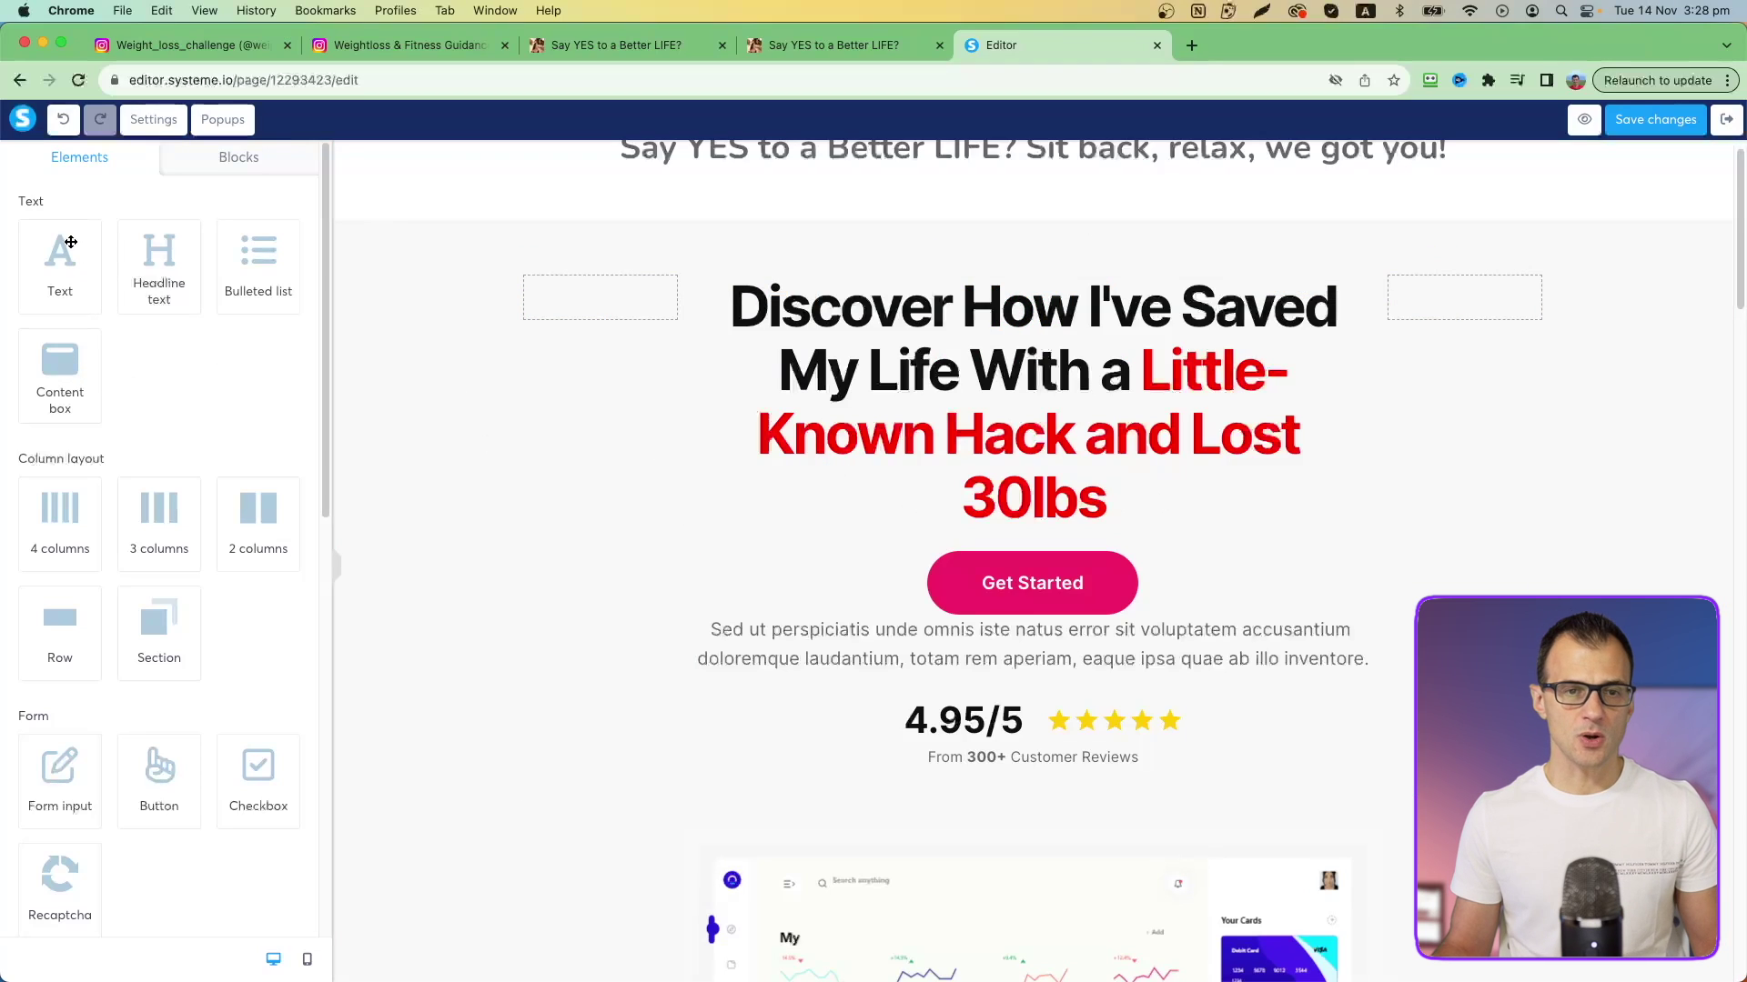
{"action": "scroll", "coordinate": [109, 358], "scroll_direction": "down", "scroll_amount": 5}
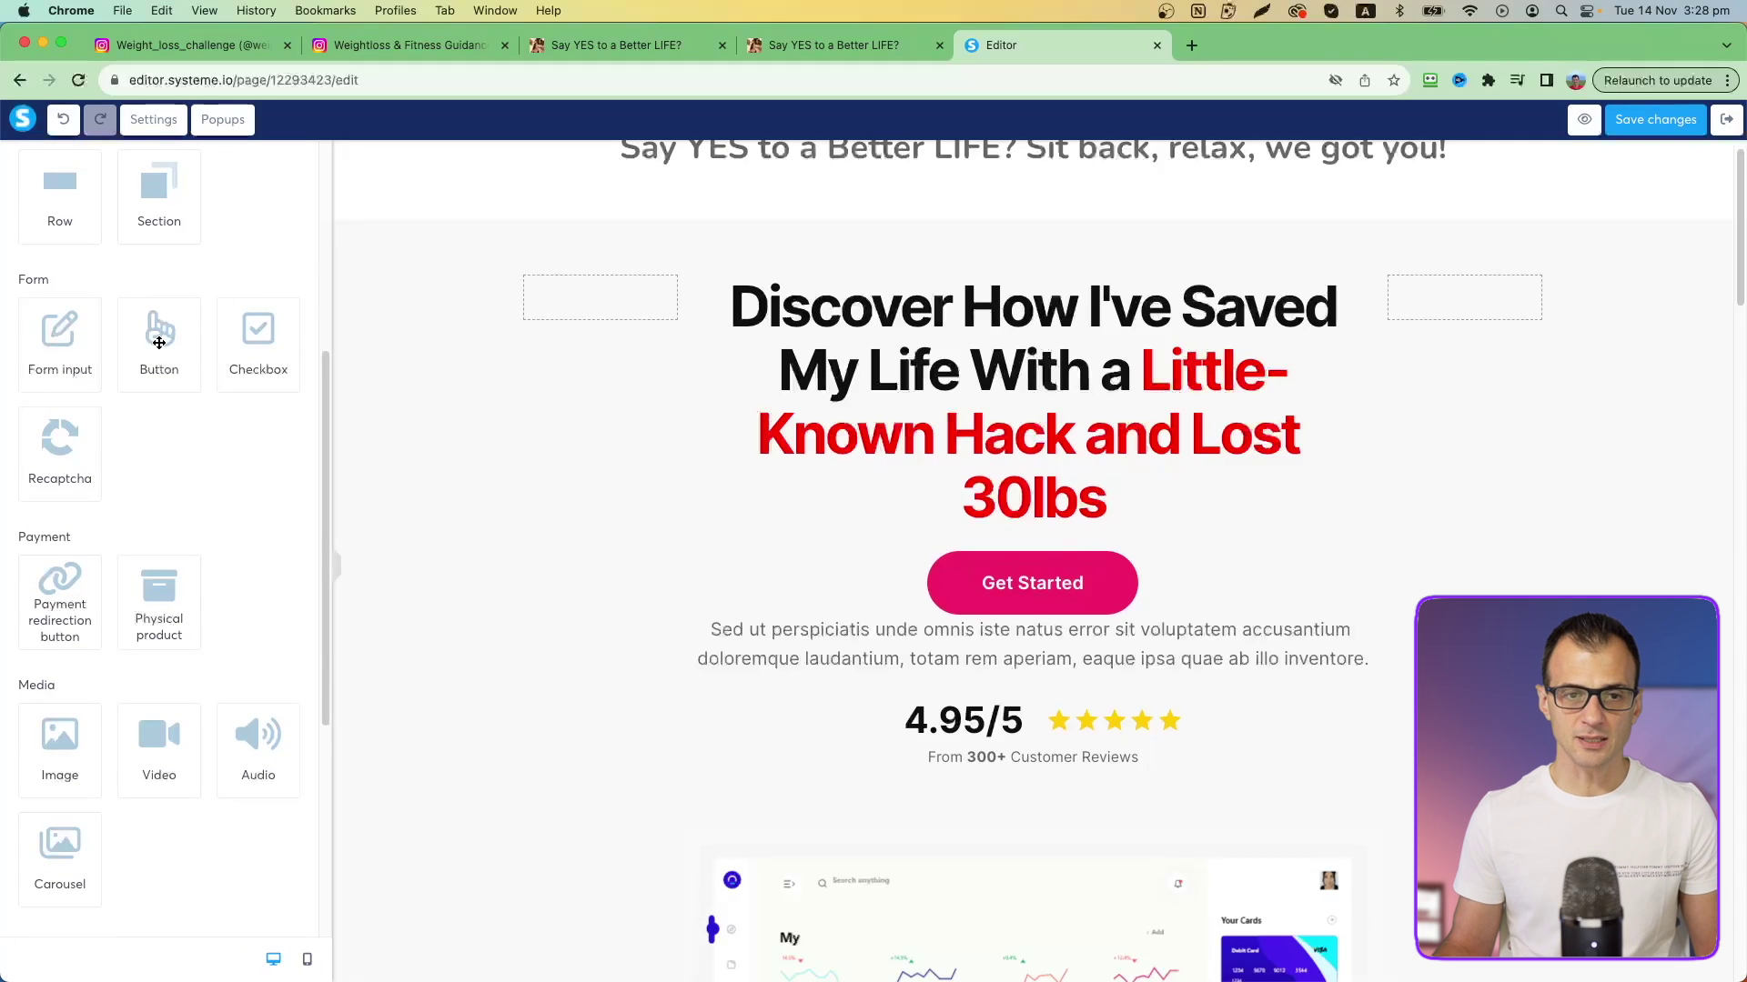
Place a new Button element under the headline and increase its bottom margin
{"action": "left_click_drag", "start_coordinate": [159, 343], "coordinate": [1027, 637]}
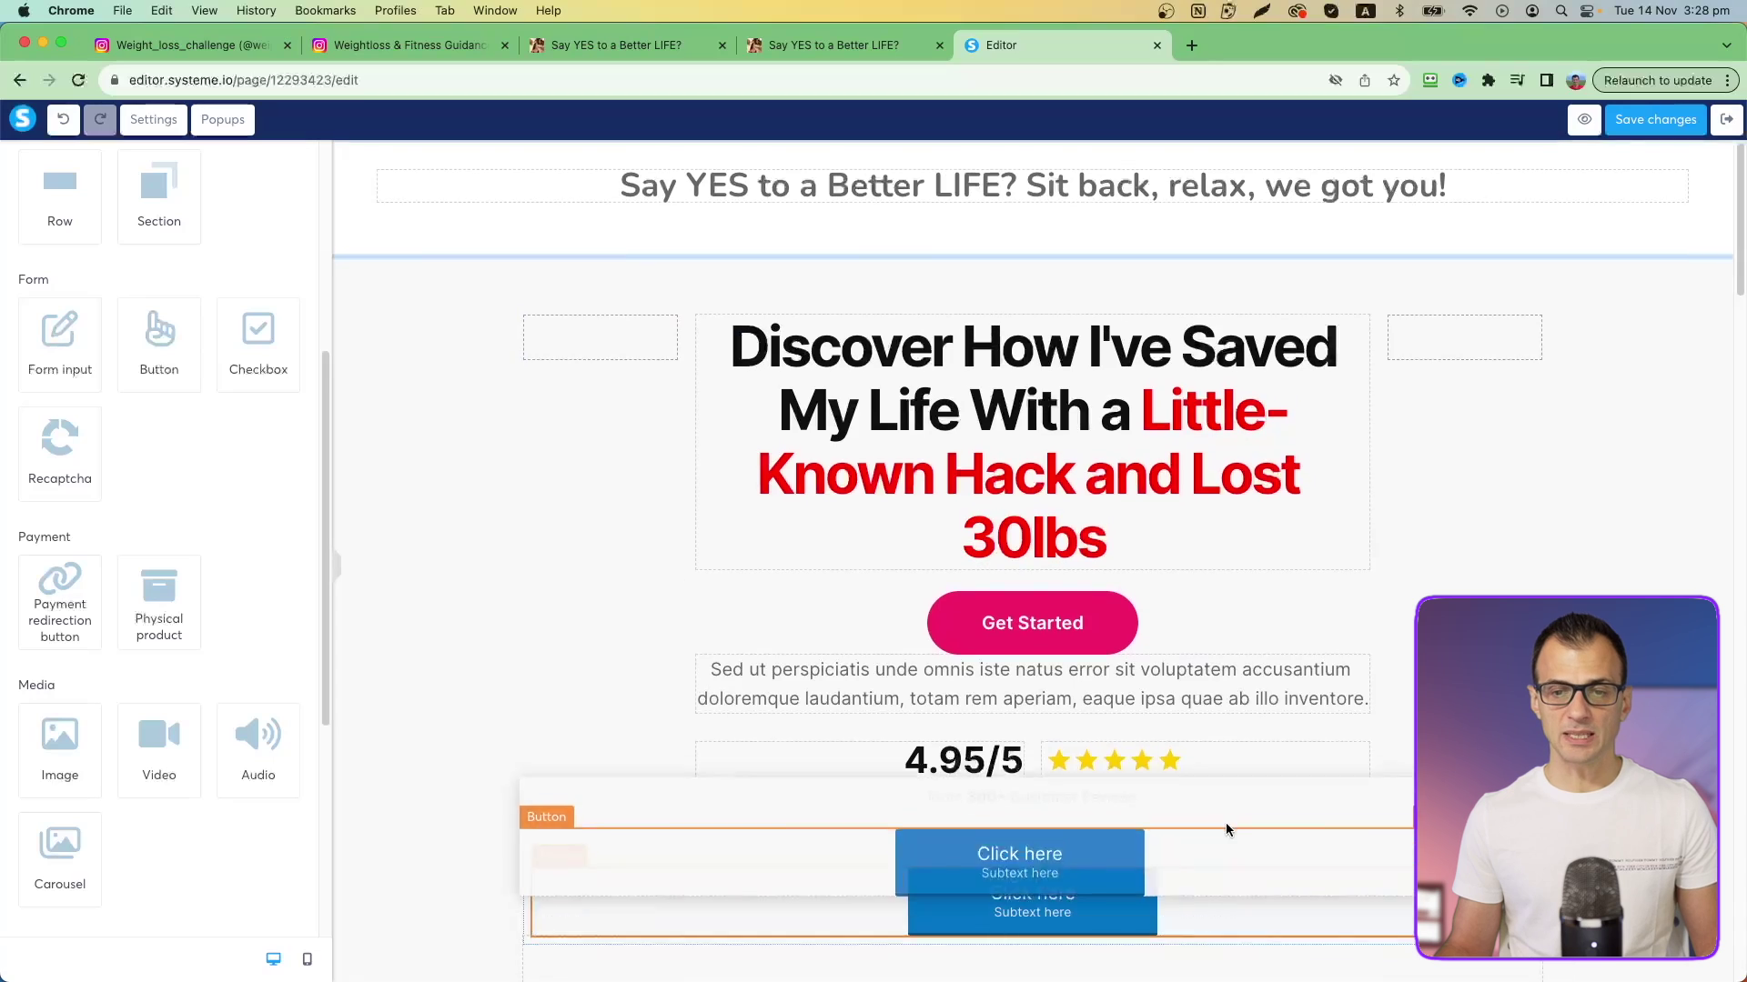
{"action": "left_click_drag", "start_coordinate": [1225, 829], "coordinate": [1208, 573]}
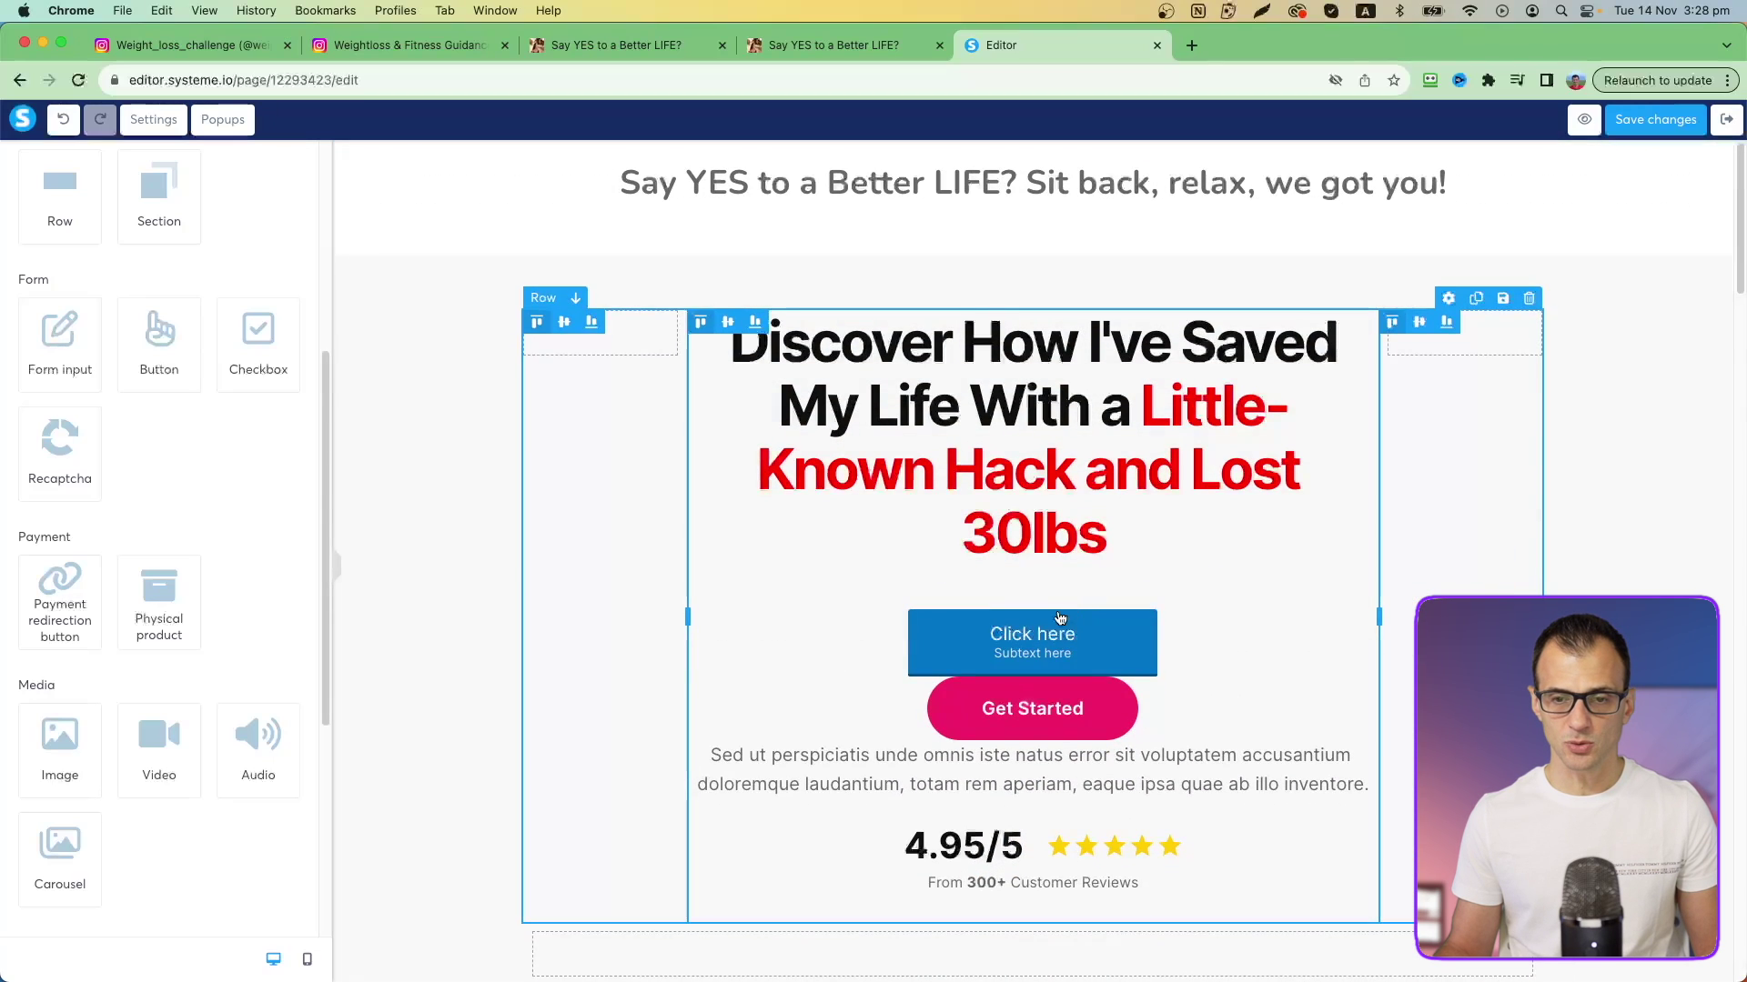
{"action": "left_click", "coordinate": [1240, 642]}
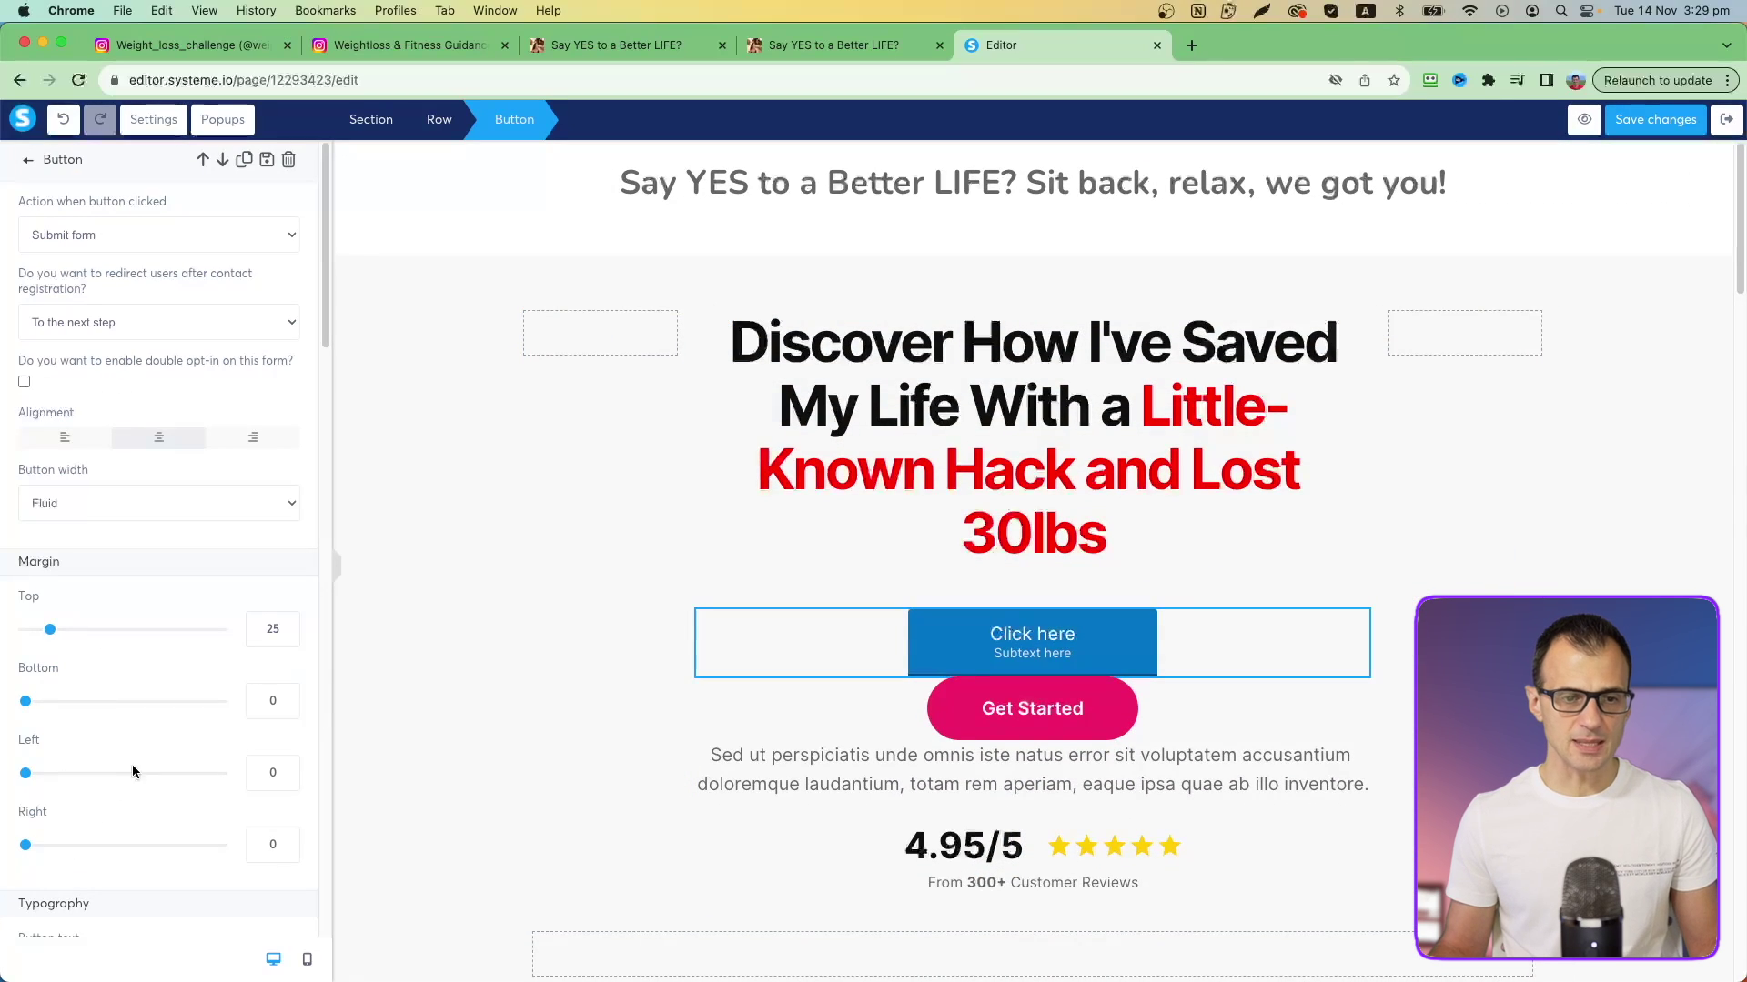
{"action": "left_click_drag", "start_coordinate": [26, 700], "coordinate": [76, 701]}
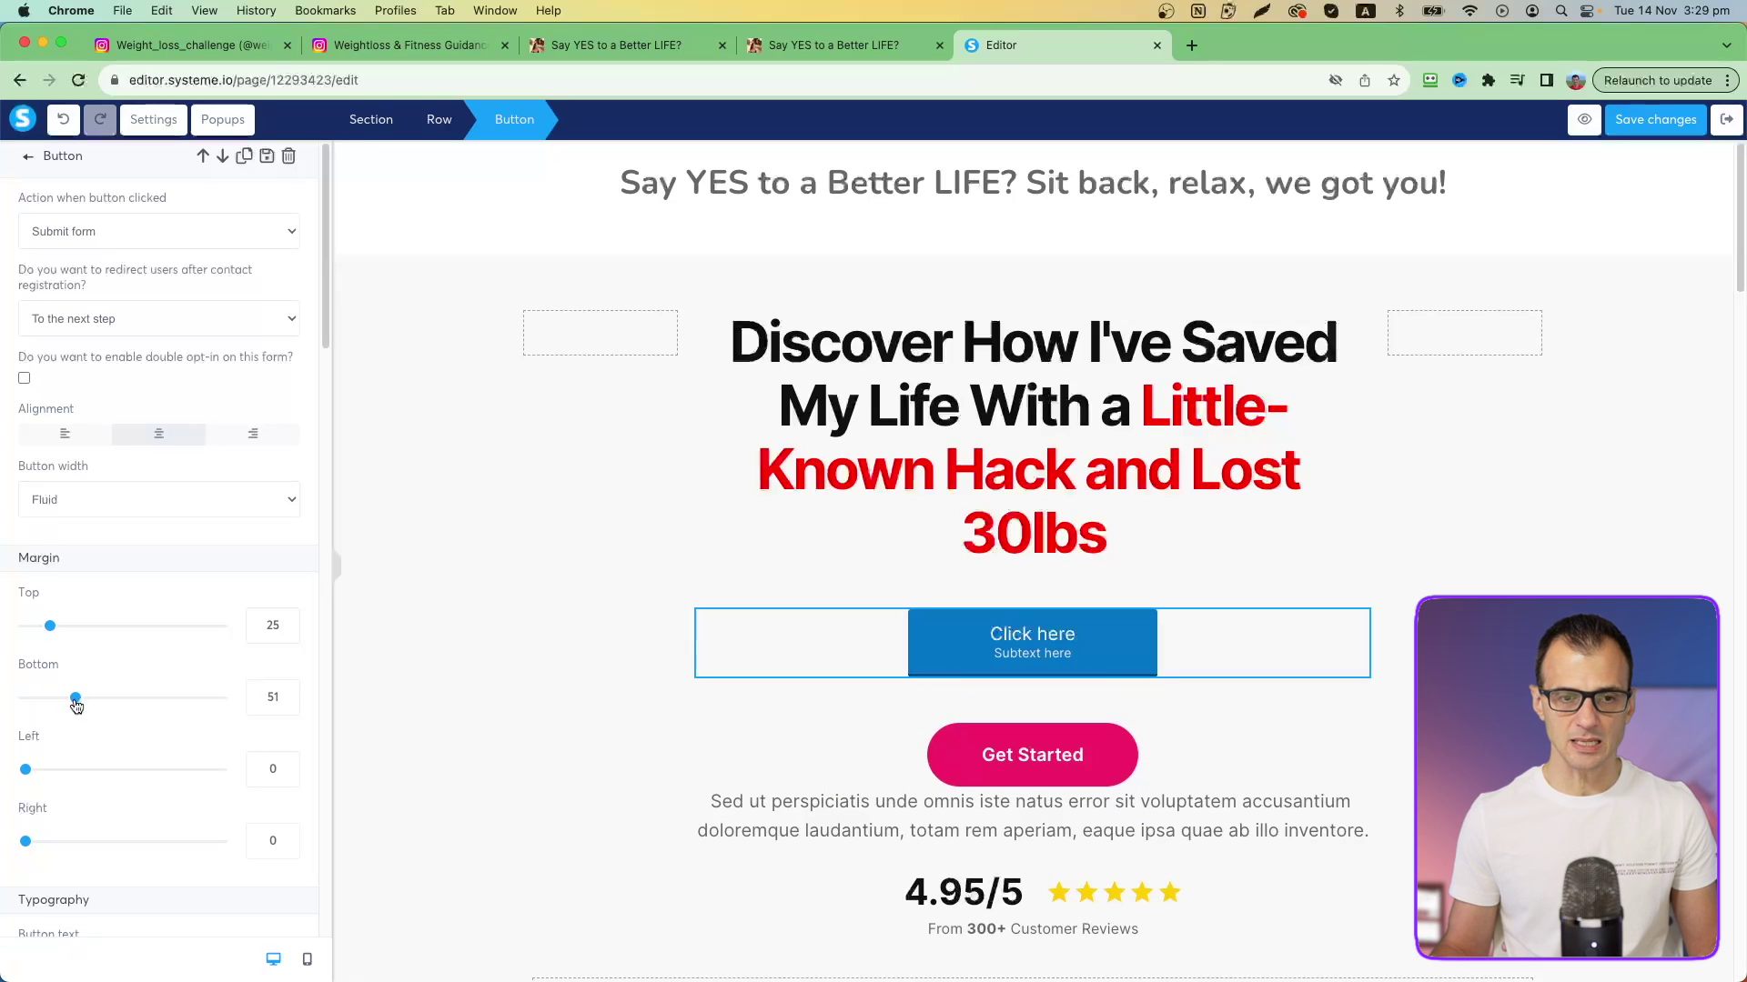
Set the button's click action to Open URL and relabel it 'Click Here for Instant Access'
{"action": "left_click", "coordinate": [141, 241]}
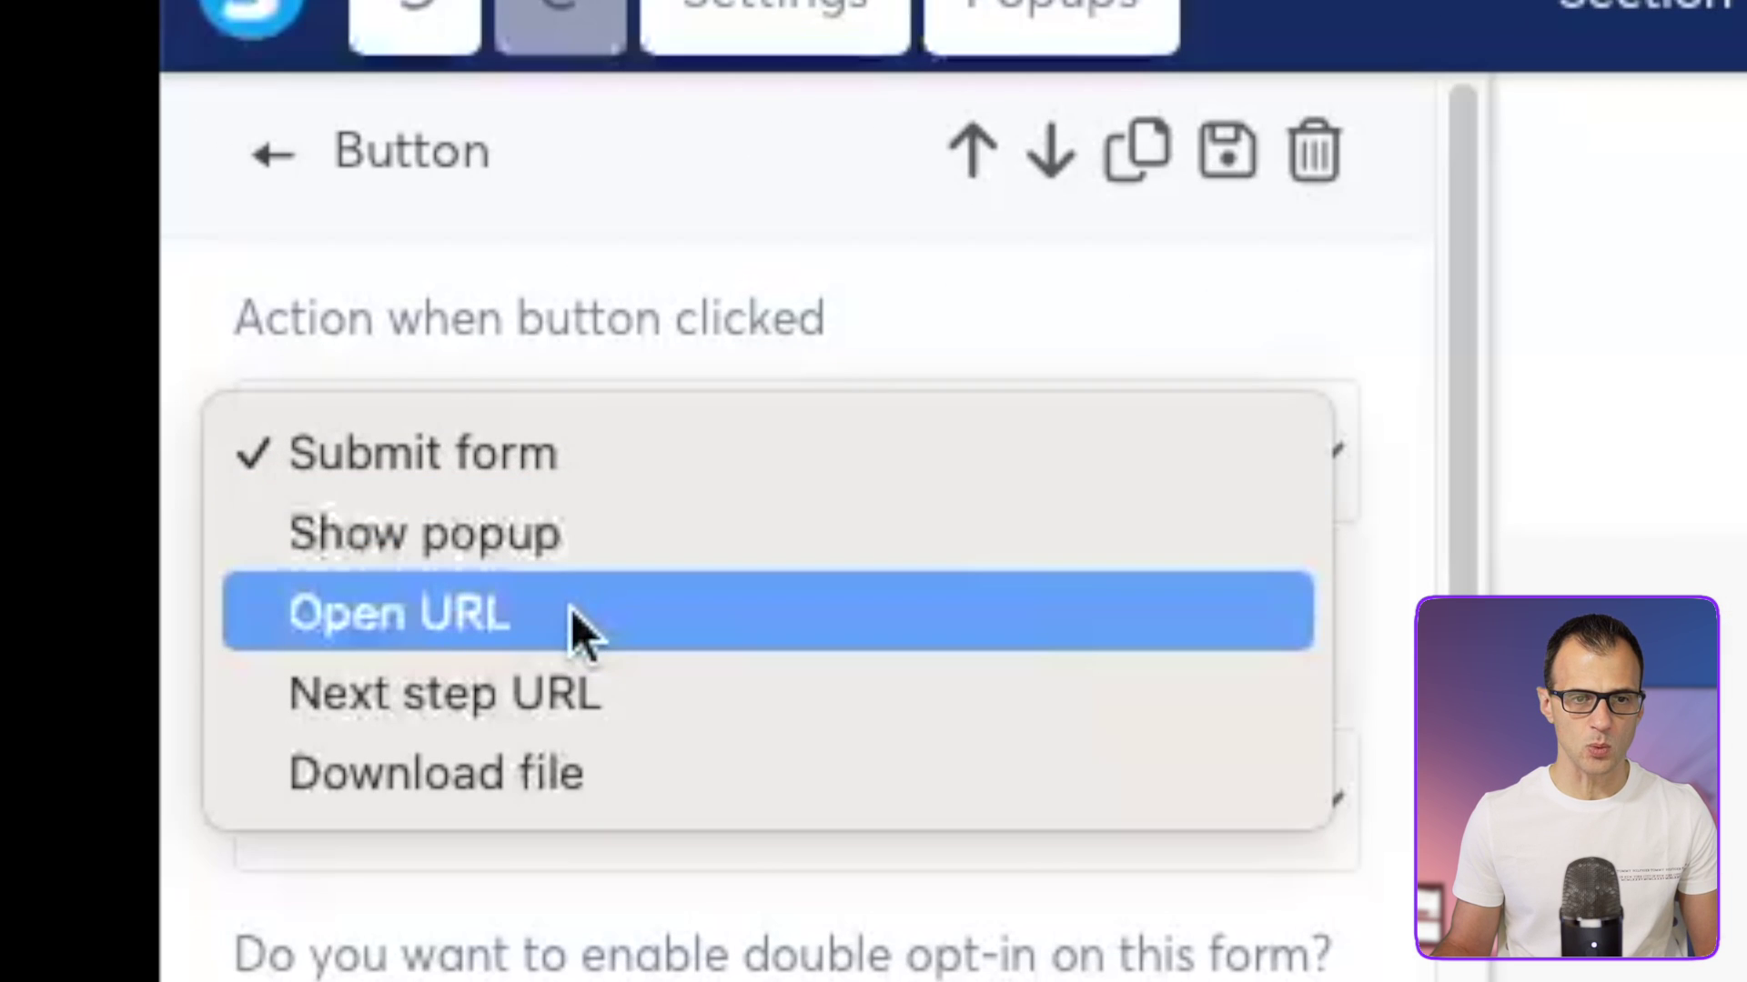
{"action": "left_click", "coordinate": [576, 615]}
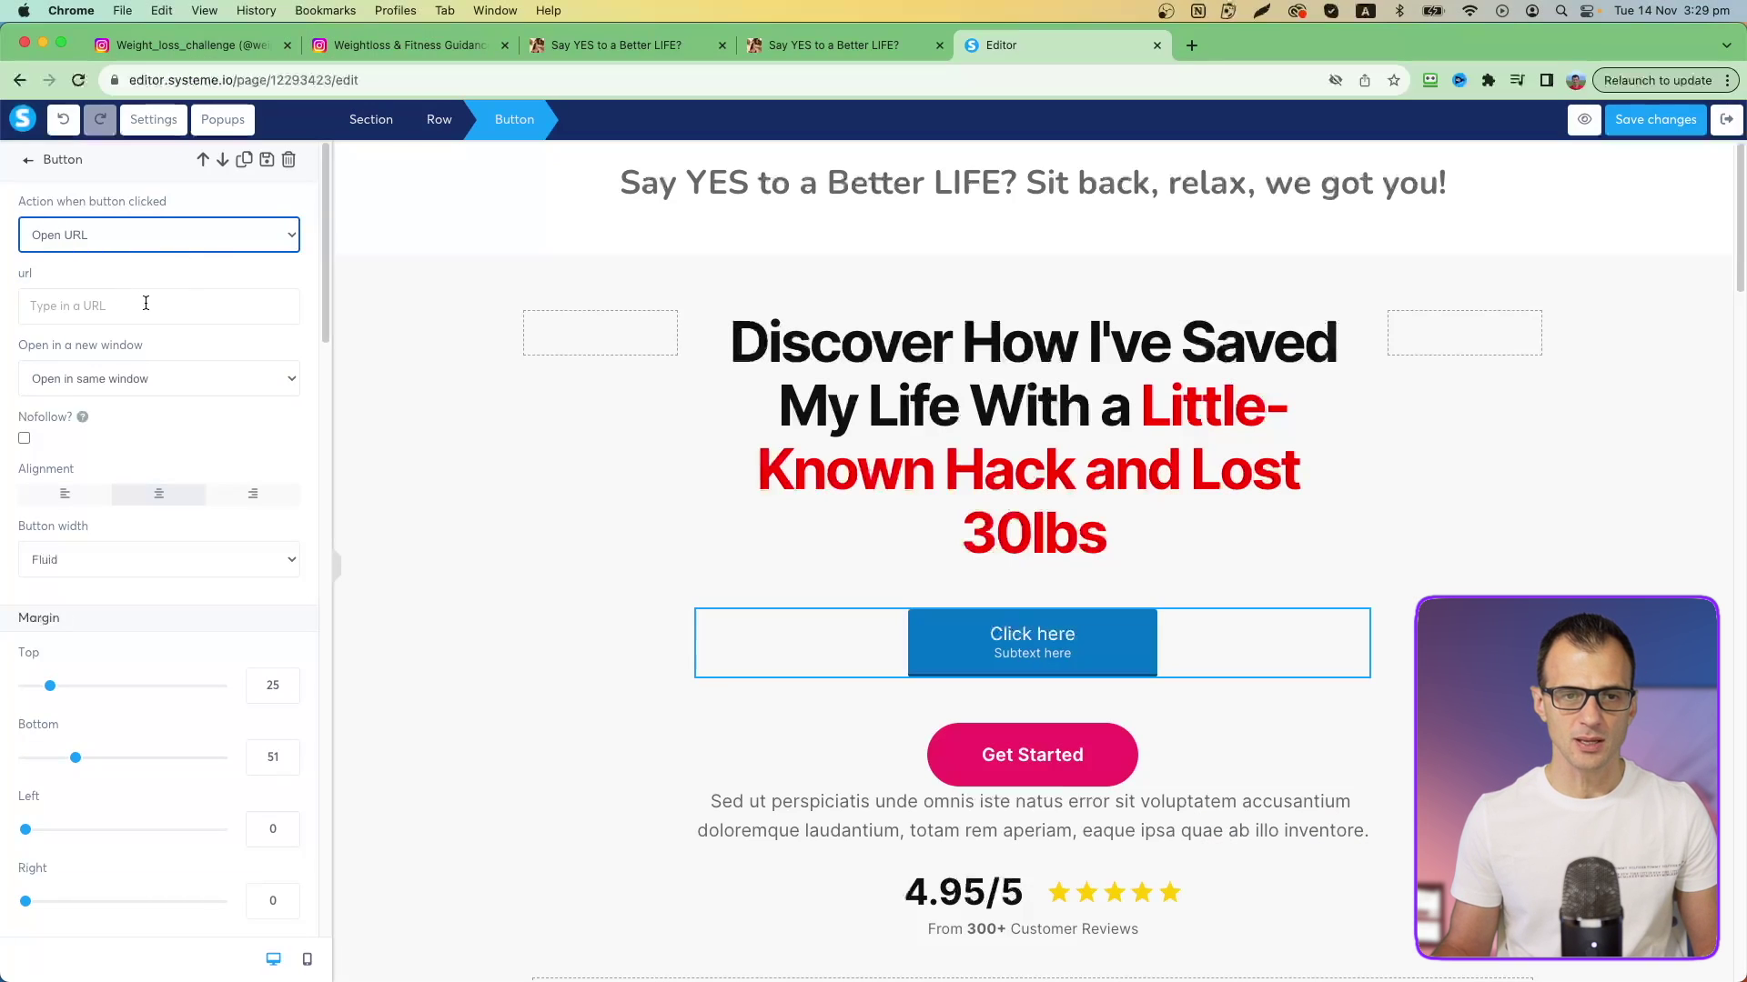
{"action": "left_click", "coordinate": [41, 320]}
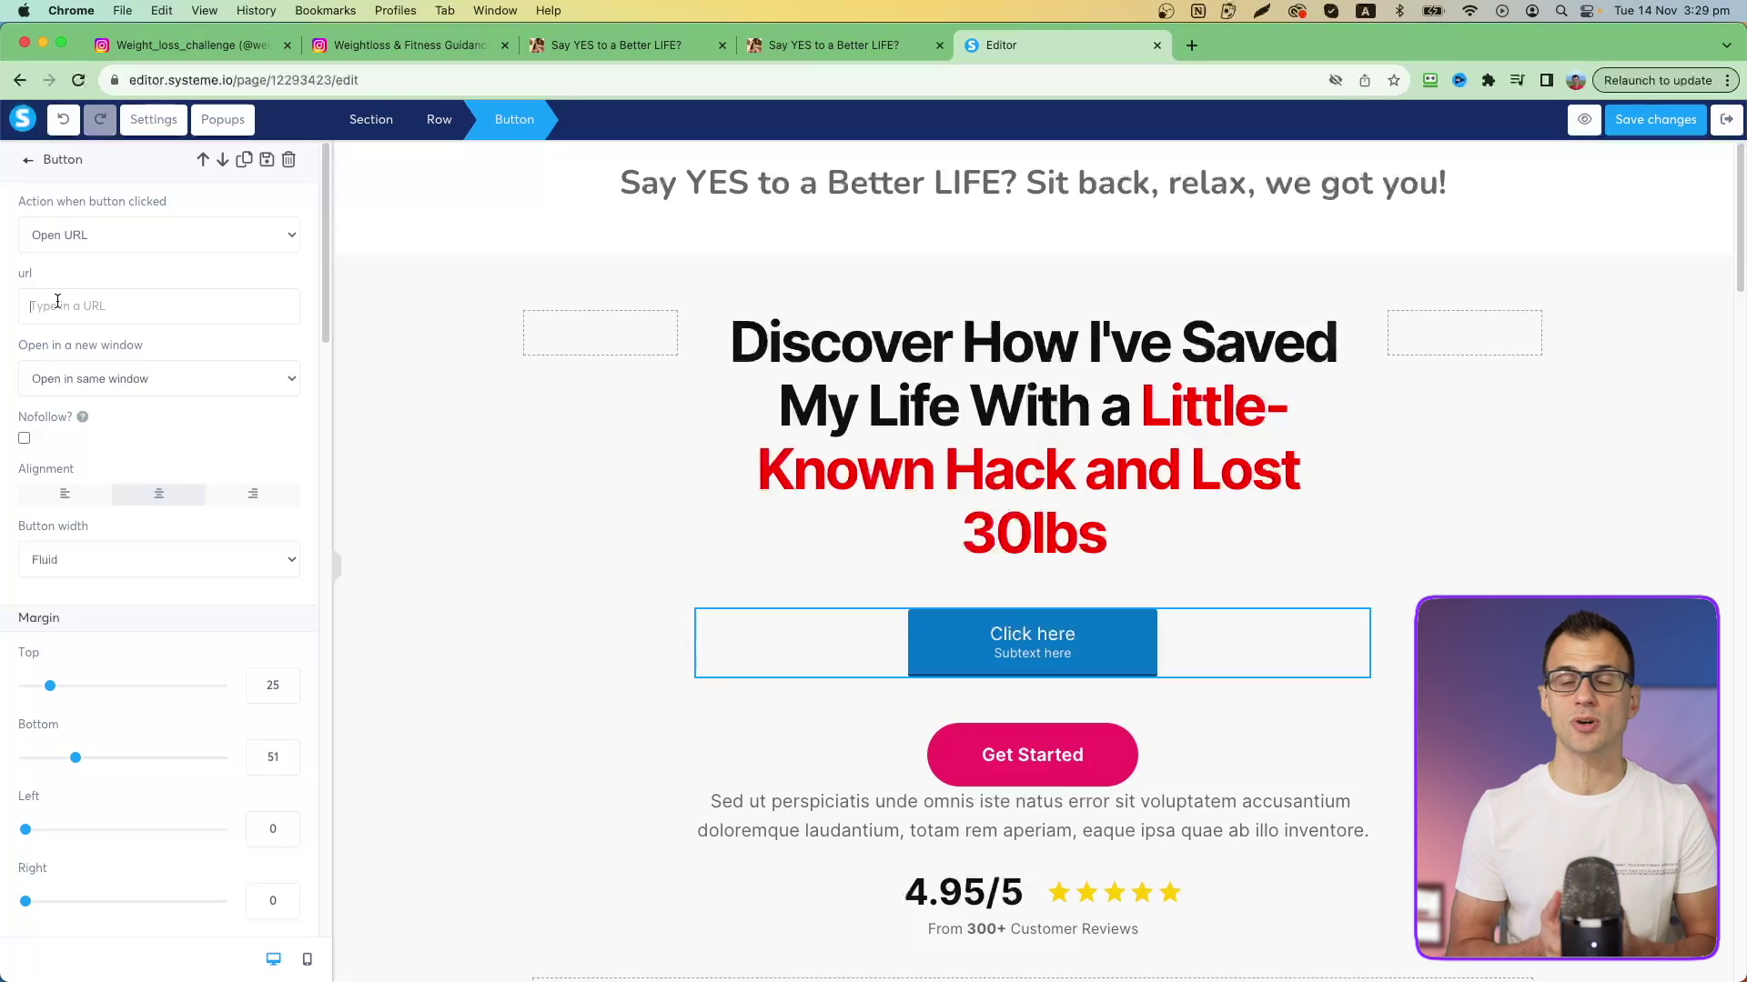
{"action": "scroll", "coordinate": [58, 301], "scroll_direction": "down", "scroll_amount": 5}
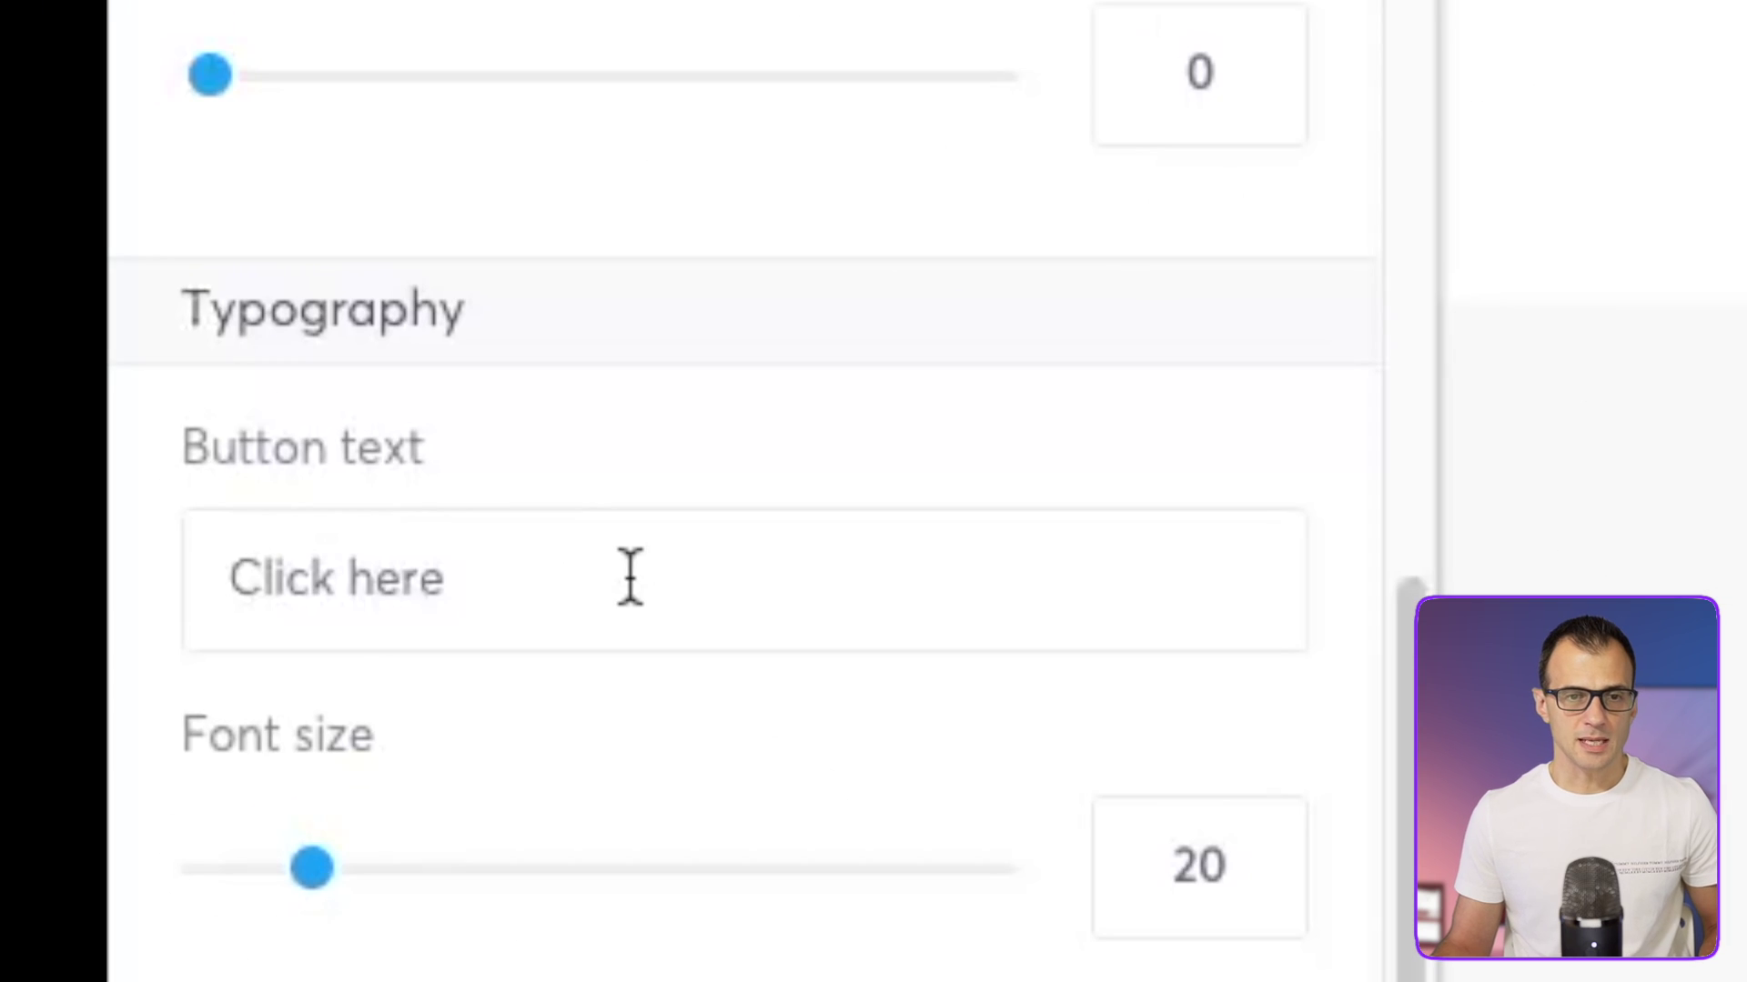
{"action": "double_click", "coordinate": [129, 795]}
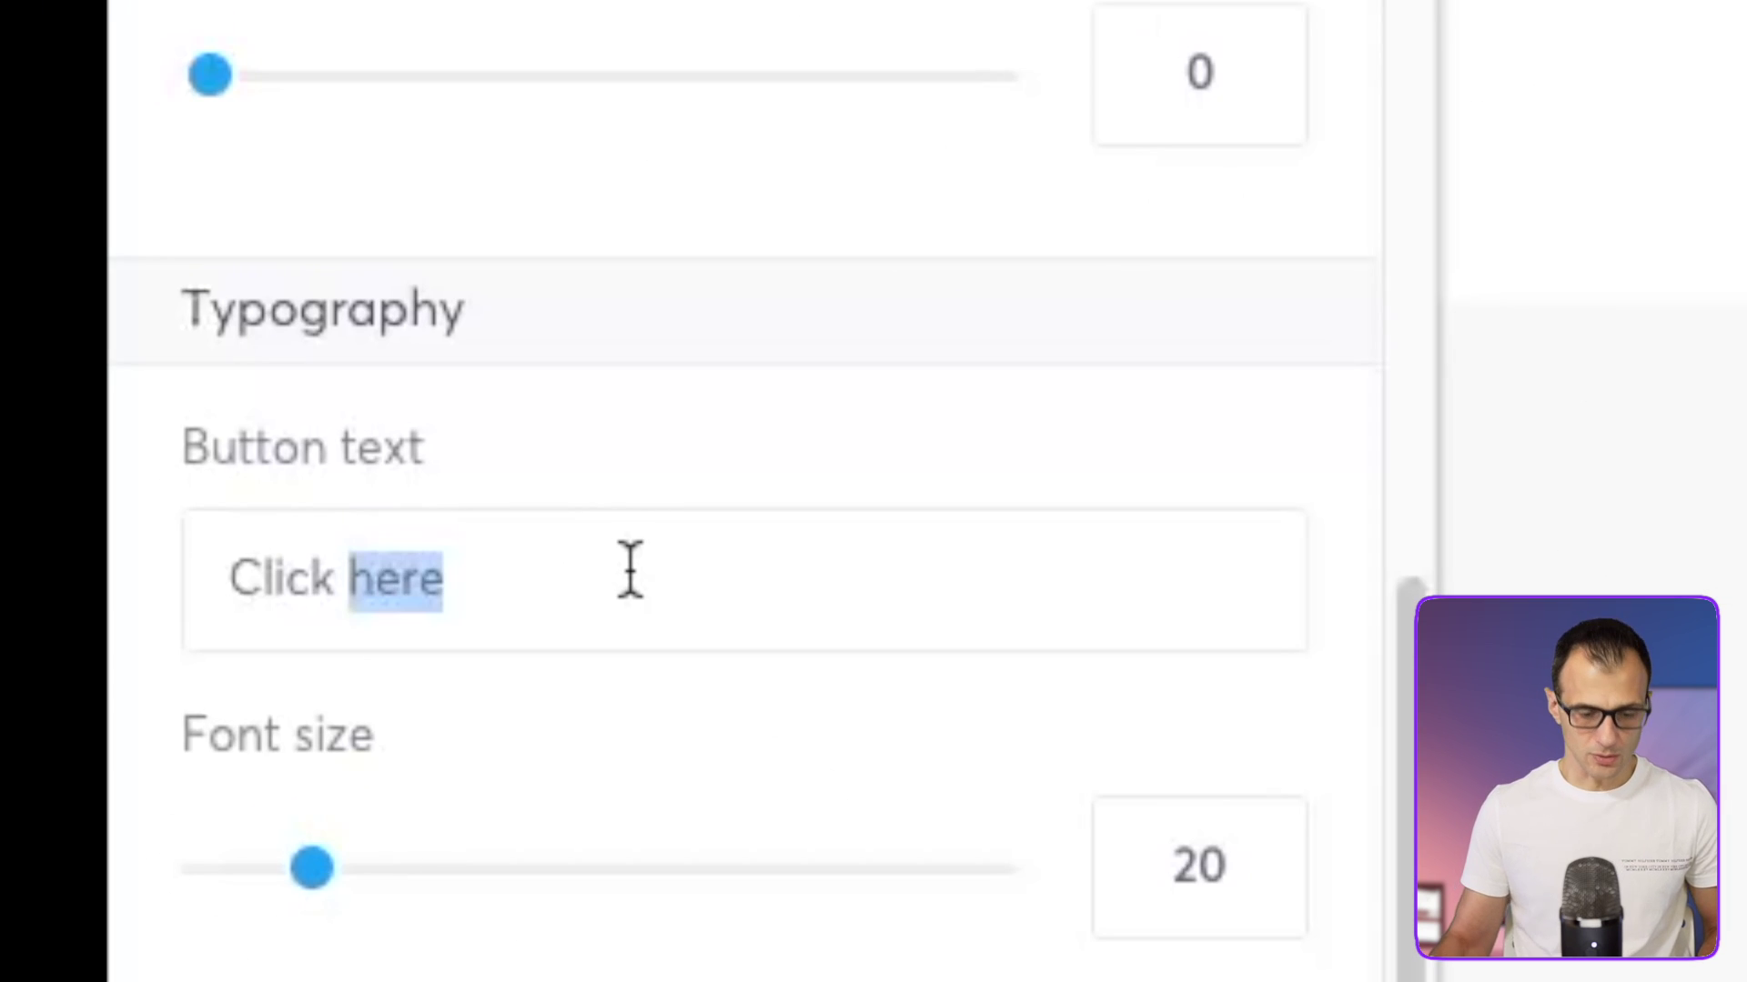
{"action": "type", "text": "Here for Instant "}
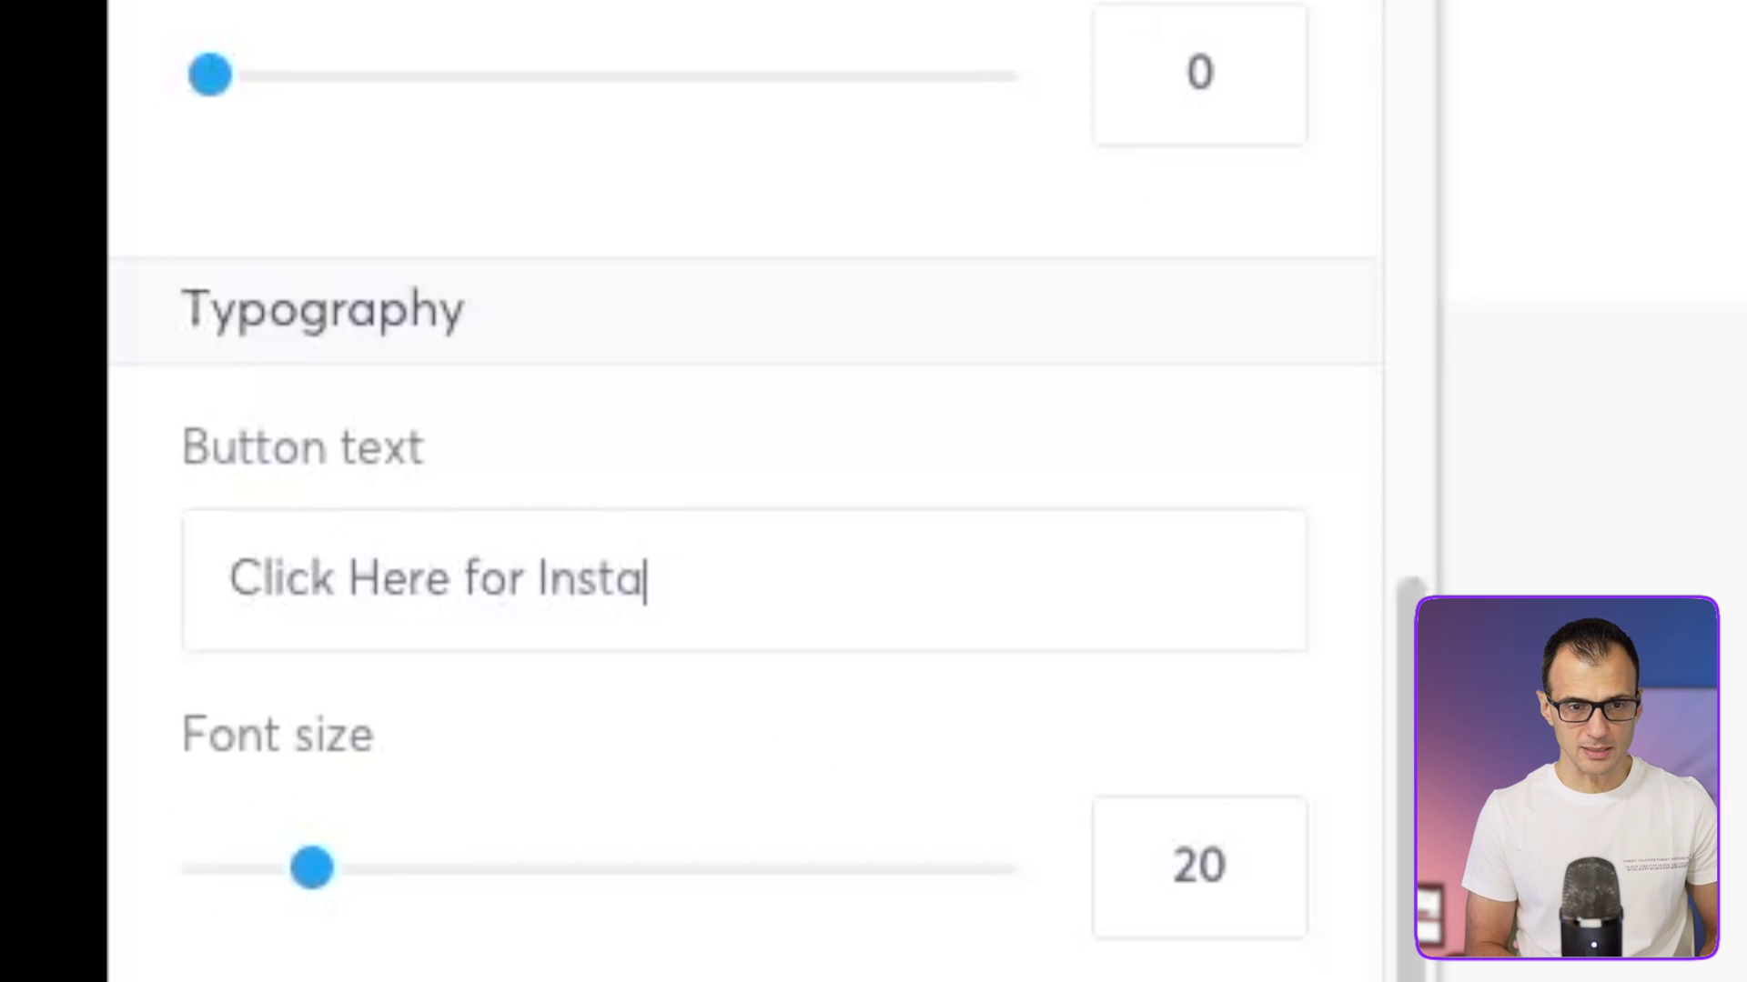
{"action": "type", "text": "Access"}
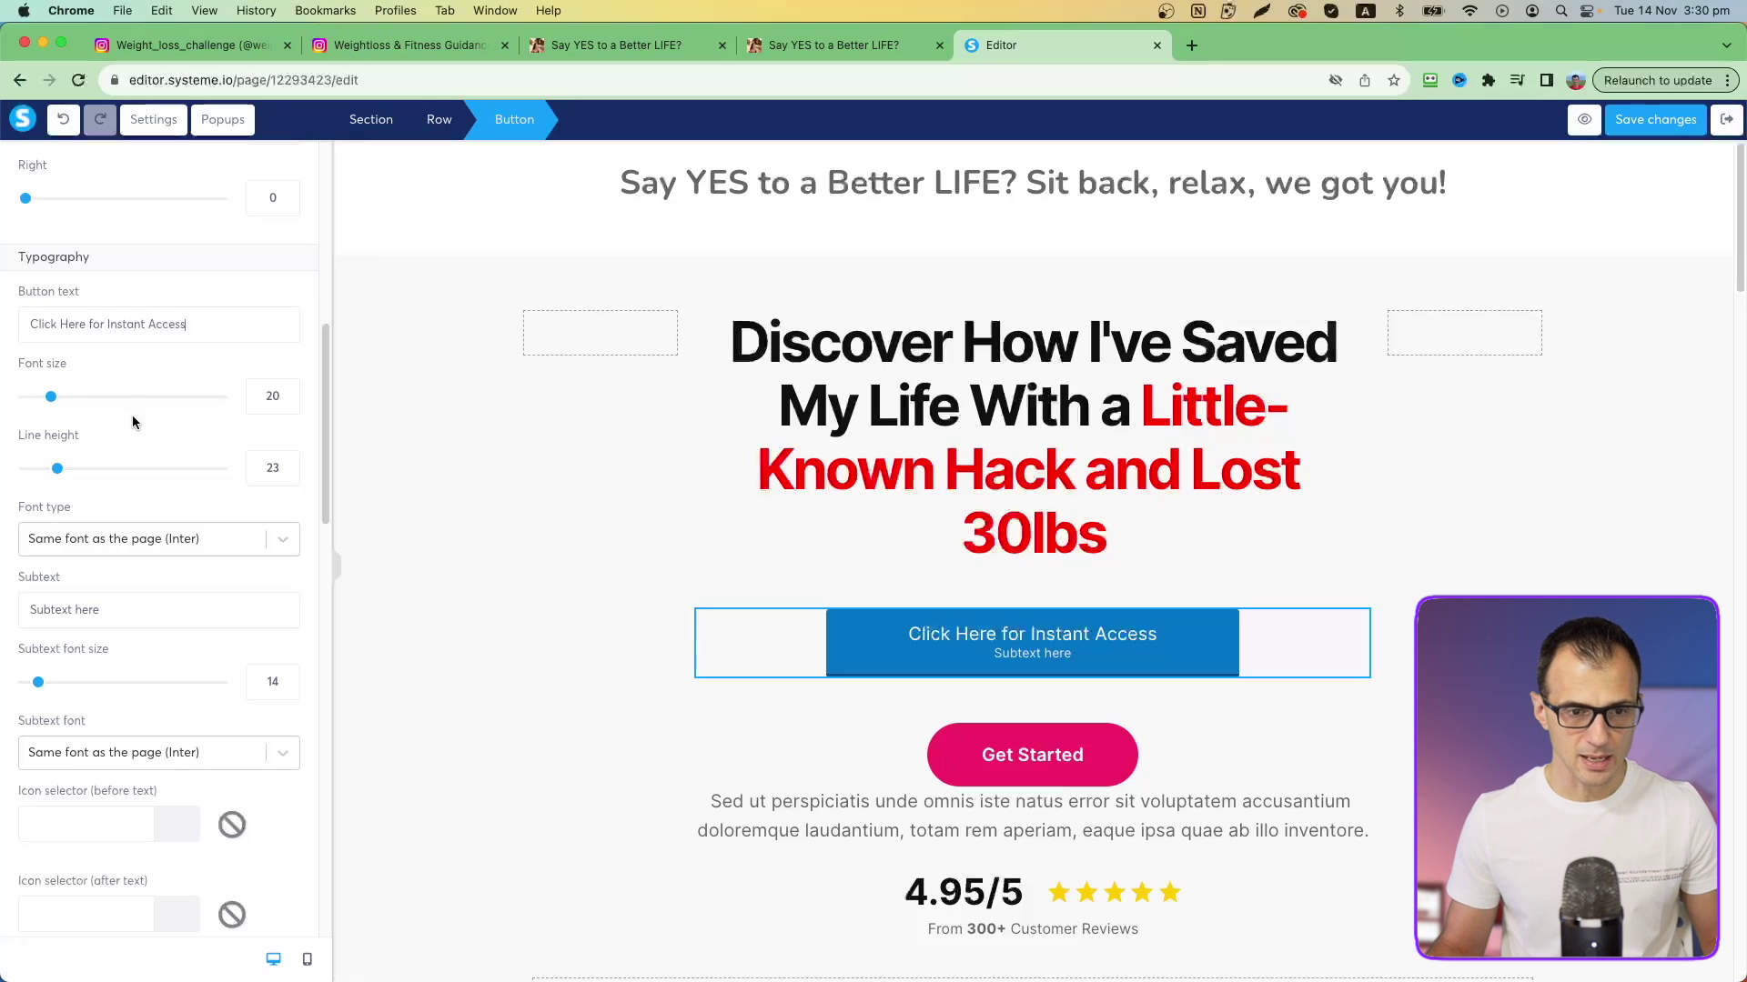
Set the button text to the Google font Poppins at size 29
{"action": "left_click", "coordinate": [193, 540]}
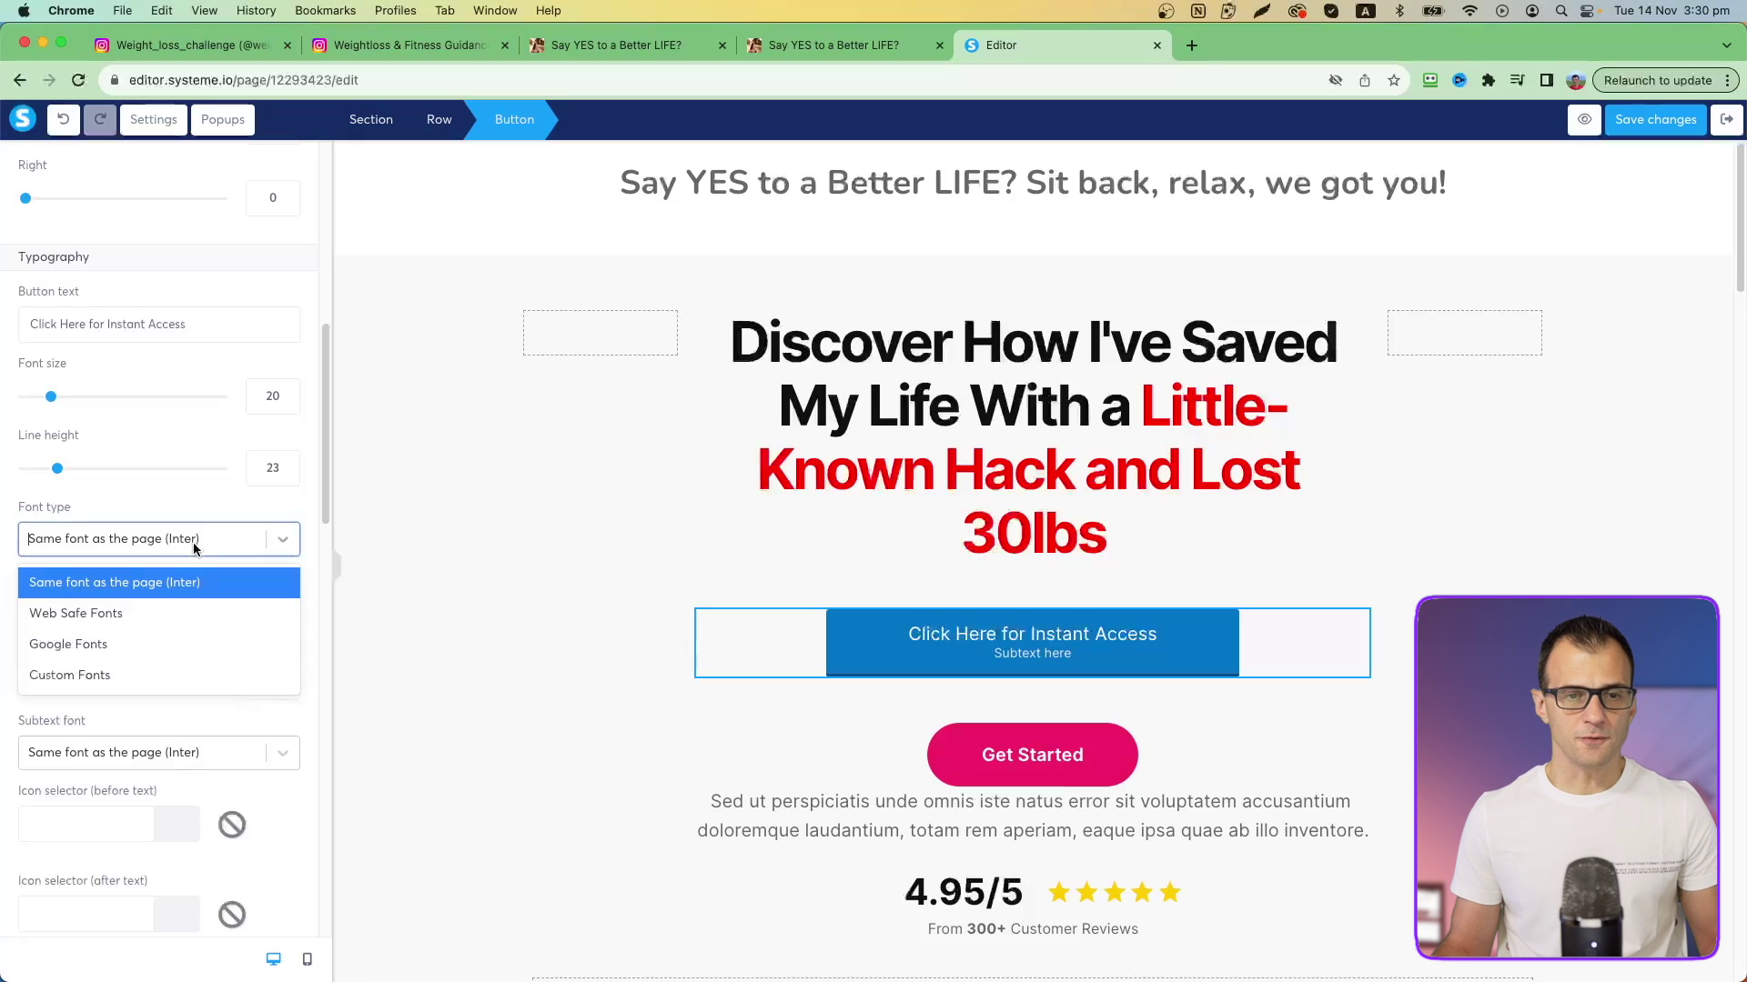
{"action": "left_click", "coordinate": [133, 644]}
{"action": "left_click", "coordinate": [124, 587]}
{"action": "left_click", "coordinate": [155, 624]}
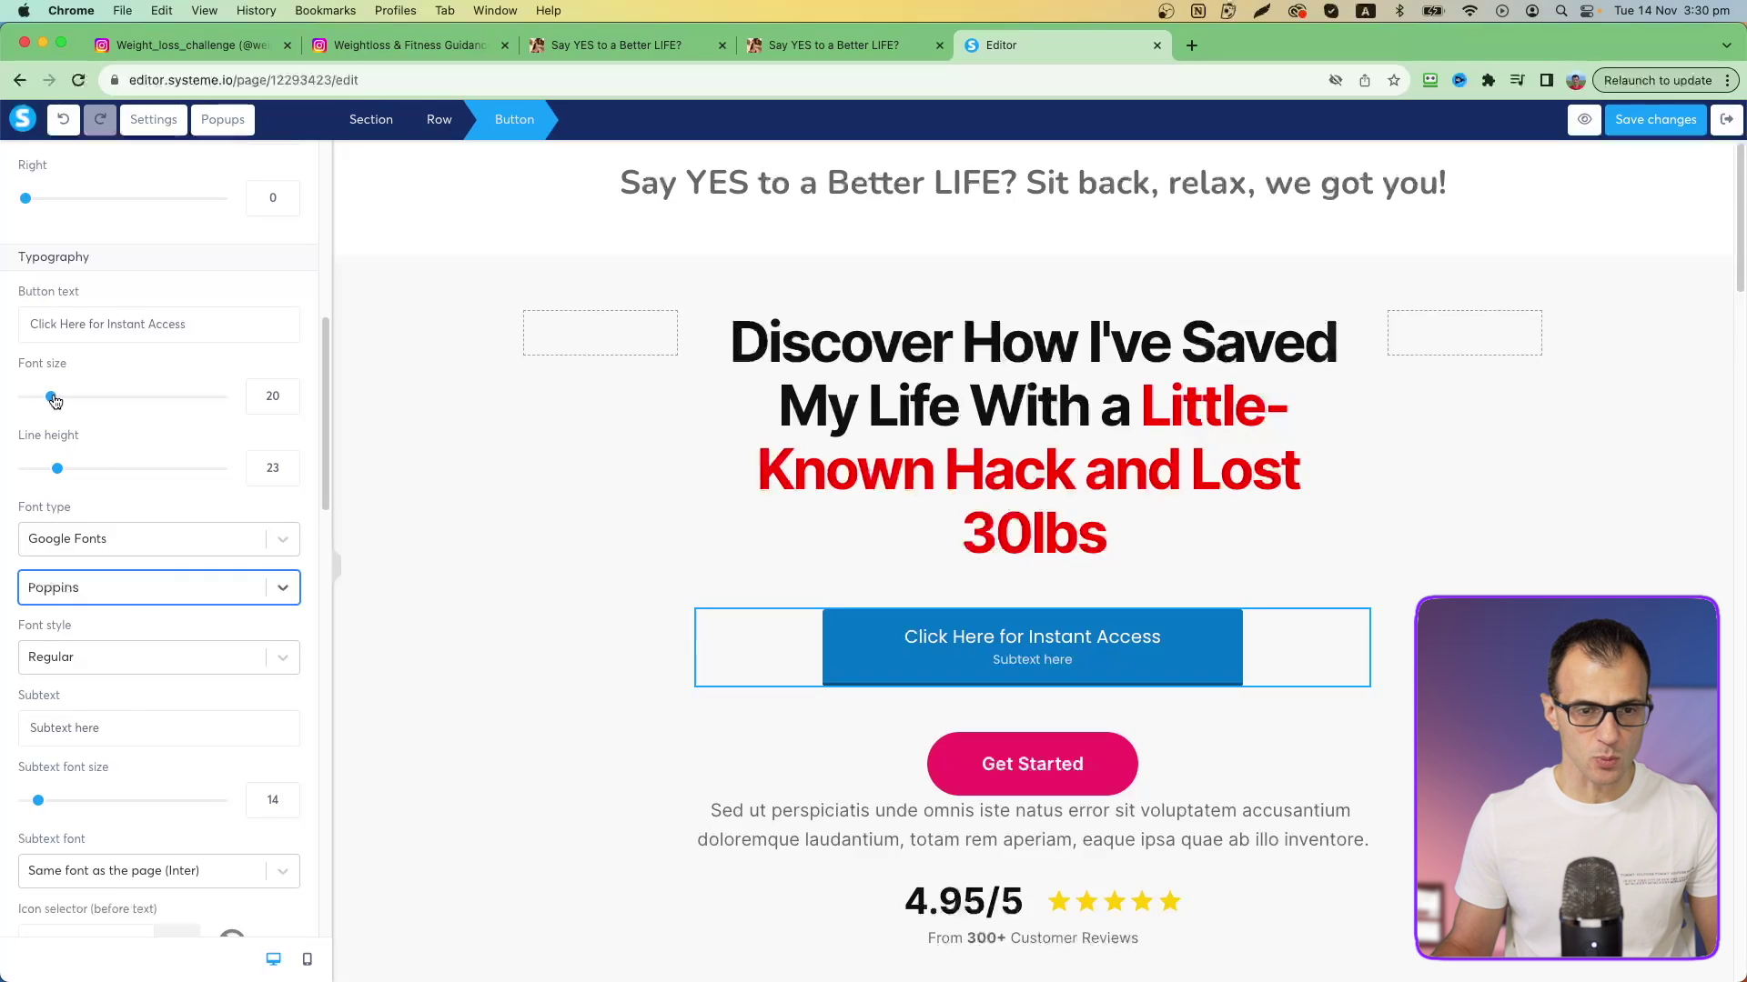
{"action": "left_click_drag", "start_coordinate": [53, 400], "coordinate": [72, 402]}
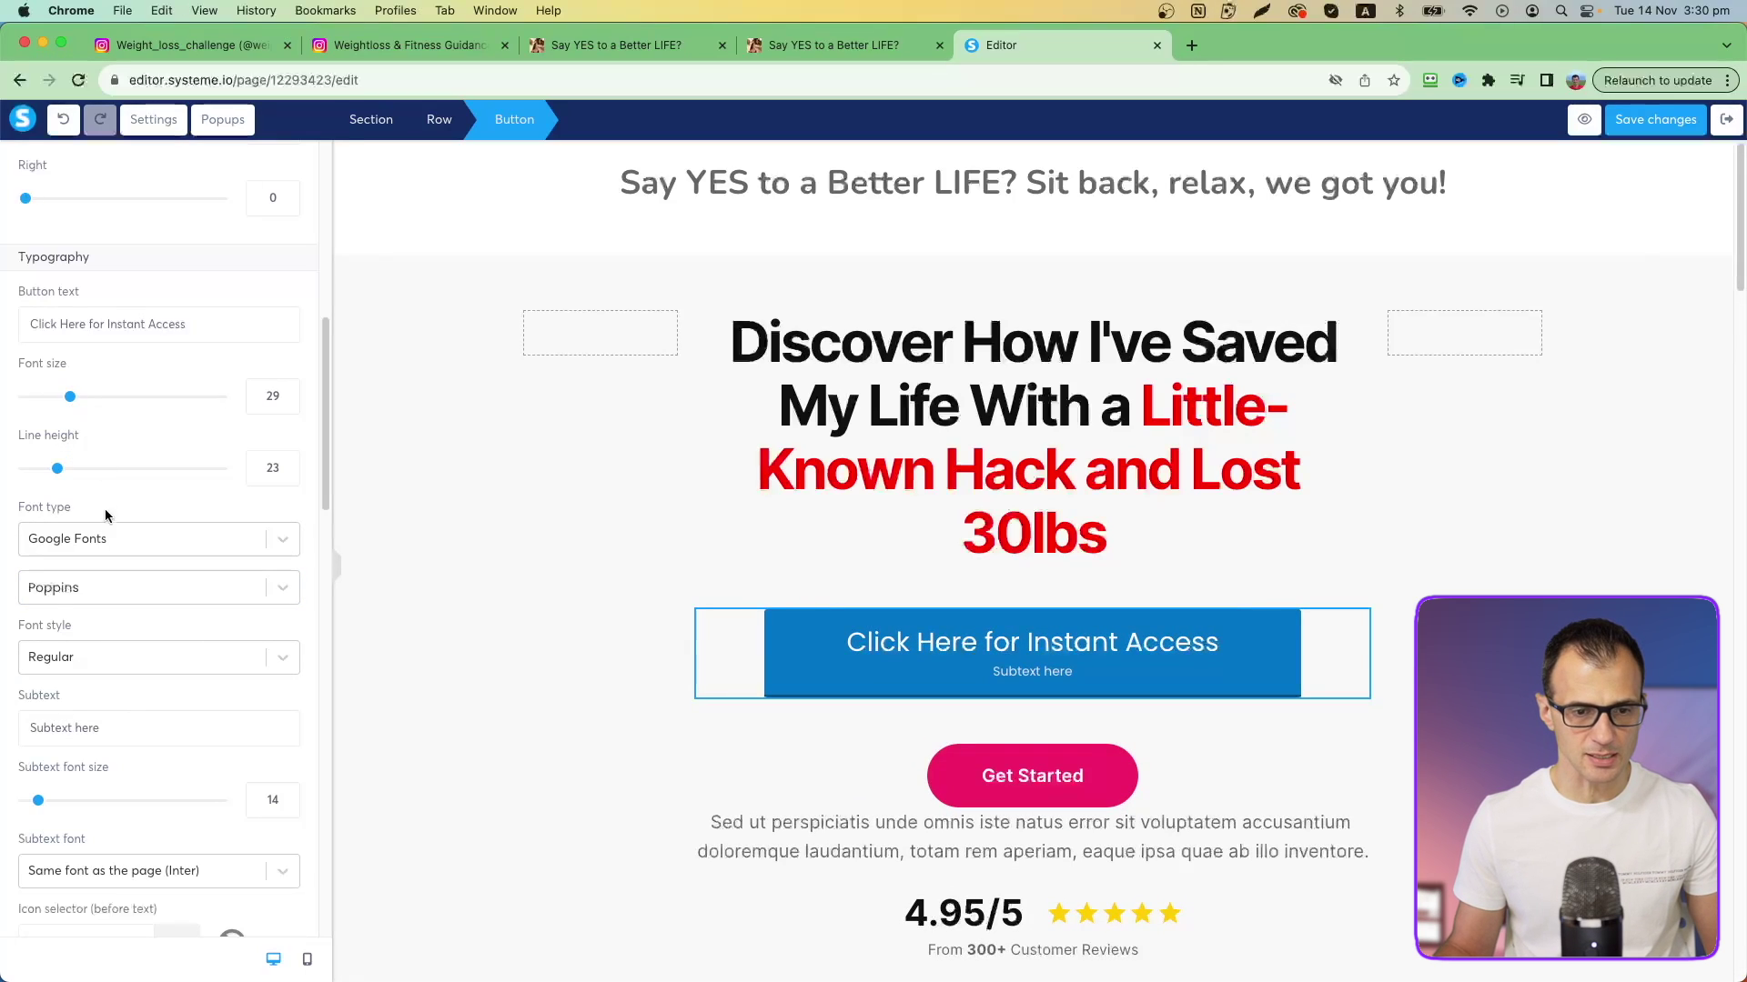
Remove the button's subtext and make its background red
{"action": "scroll", "coordinate": [105, 510], "scroll_direction": "down", "scroll_amount": 1}
{"action": "triple_click", "coordinate": [159, 682]}
{"action": "key", "text": "BackSpace"}
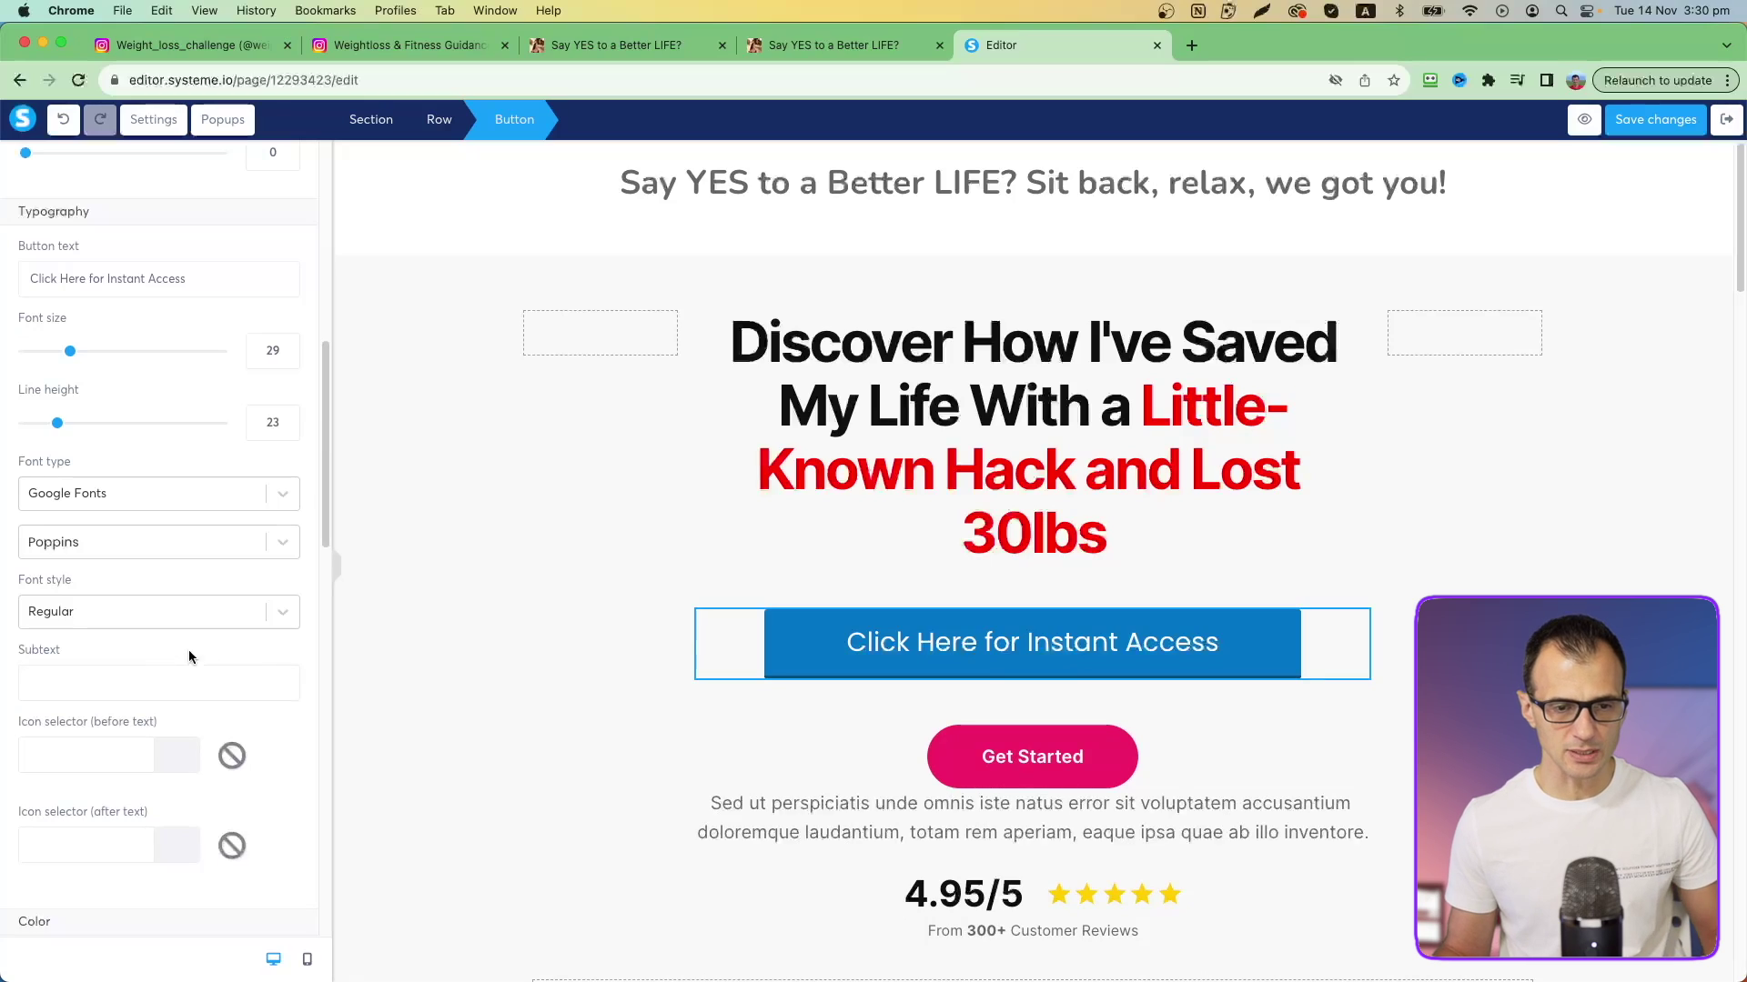
{"action": "scroll", "coordinate": [188, 655], "scroll_direction": "down", "scroll_amount": 5}
{"action": "left_click", "coordinate": [32, 546]}
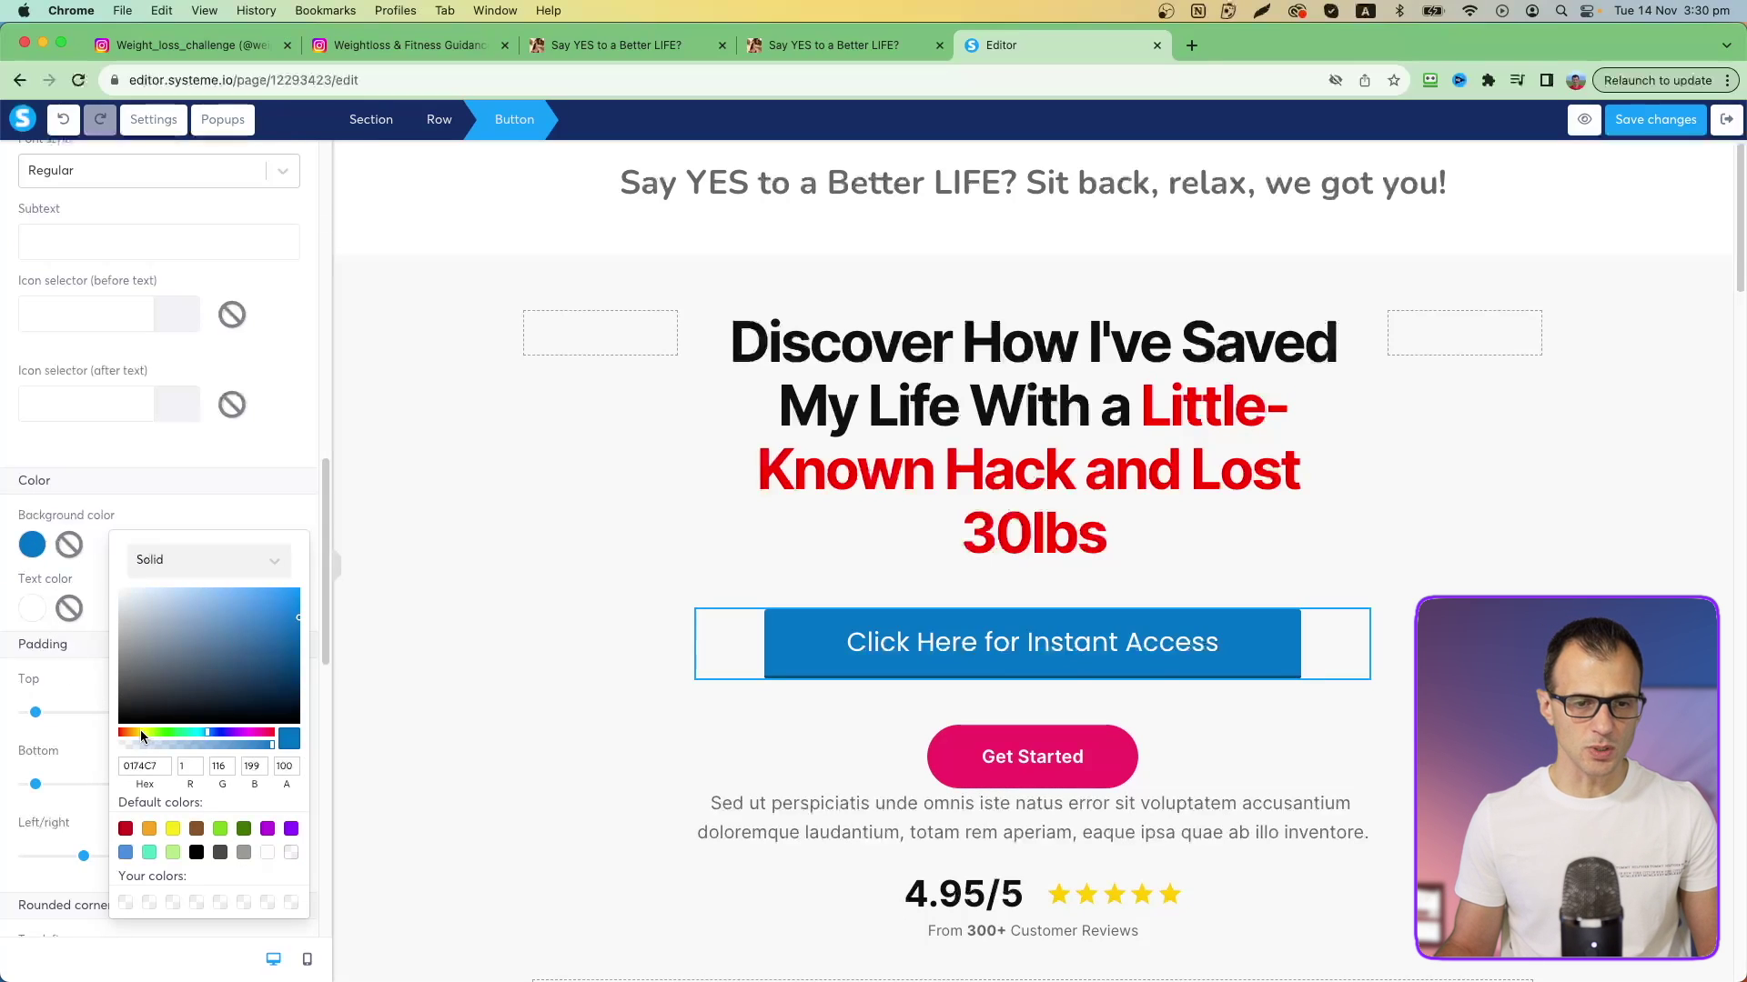
{"action": "left_click", "coordinate": [125, 828]}
Set the button's top-left corner rounding to 10
{"action": "scroll", "coordinate": [91, 728], "scroll_direction": "down", "scroll_amount": 4}
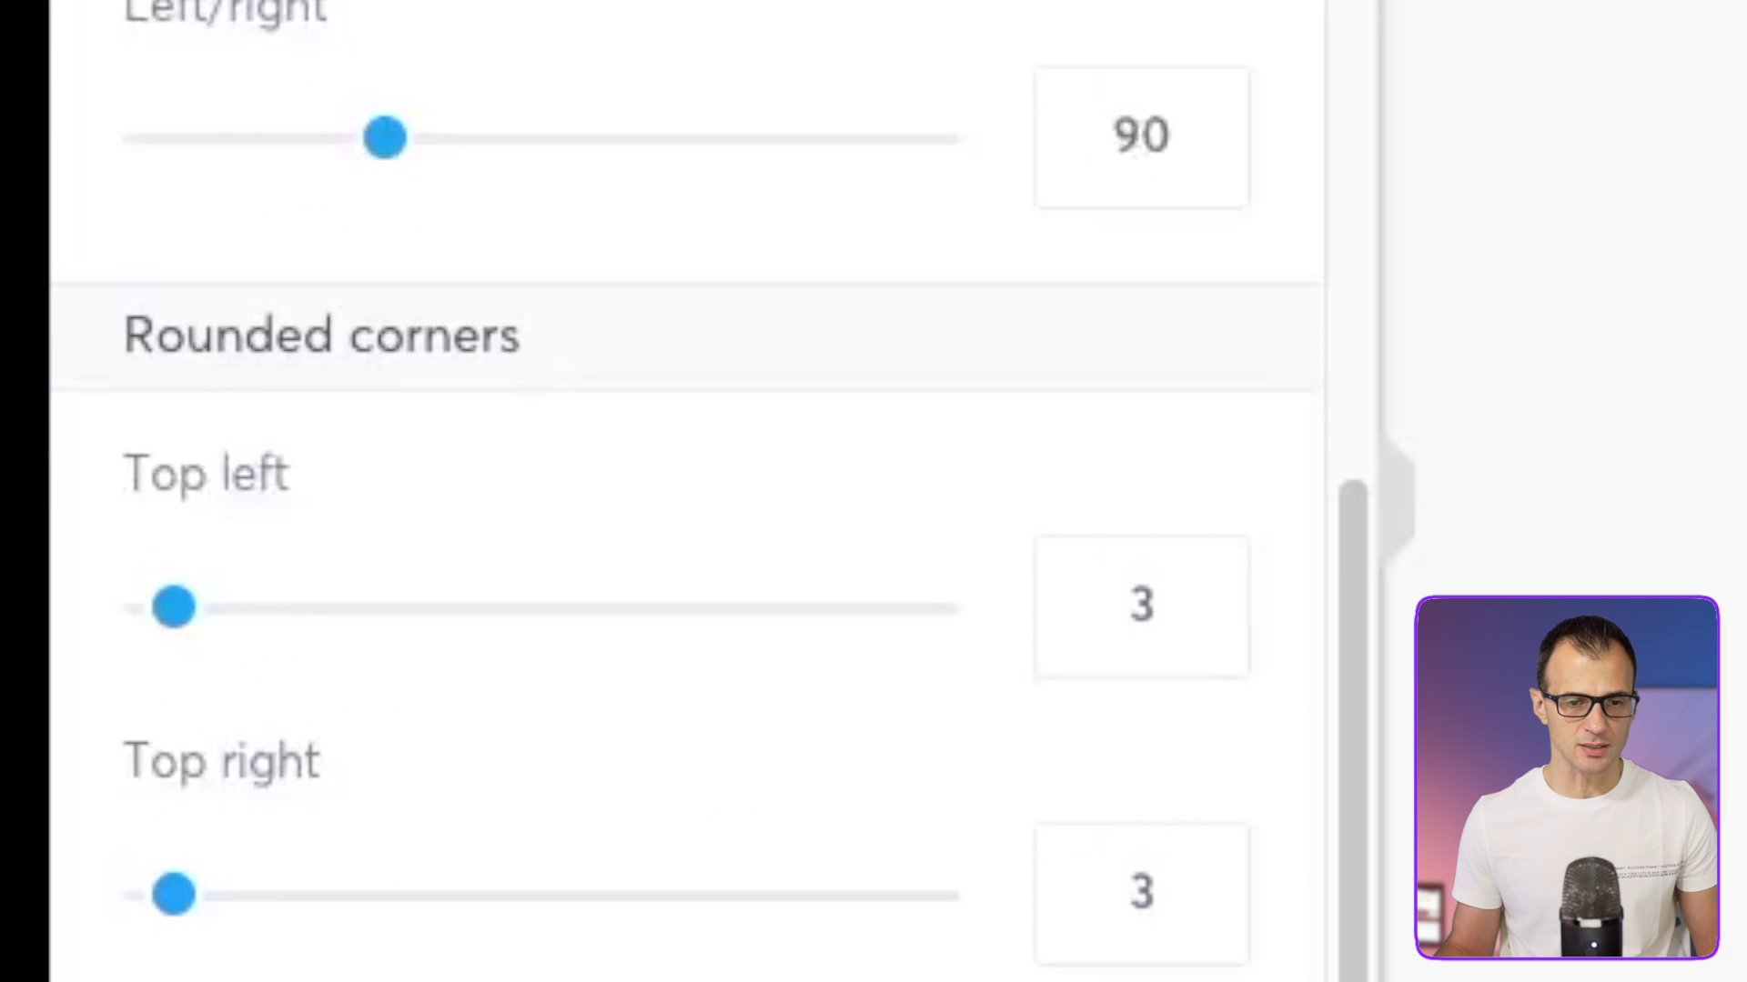
{"action": "scroll", "coordinate": [291, 657], "scroll_direction": "down", "scroll_amount": 1}
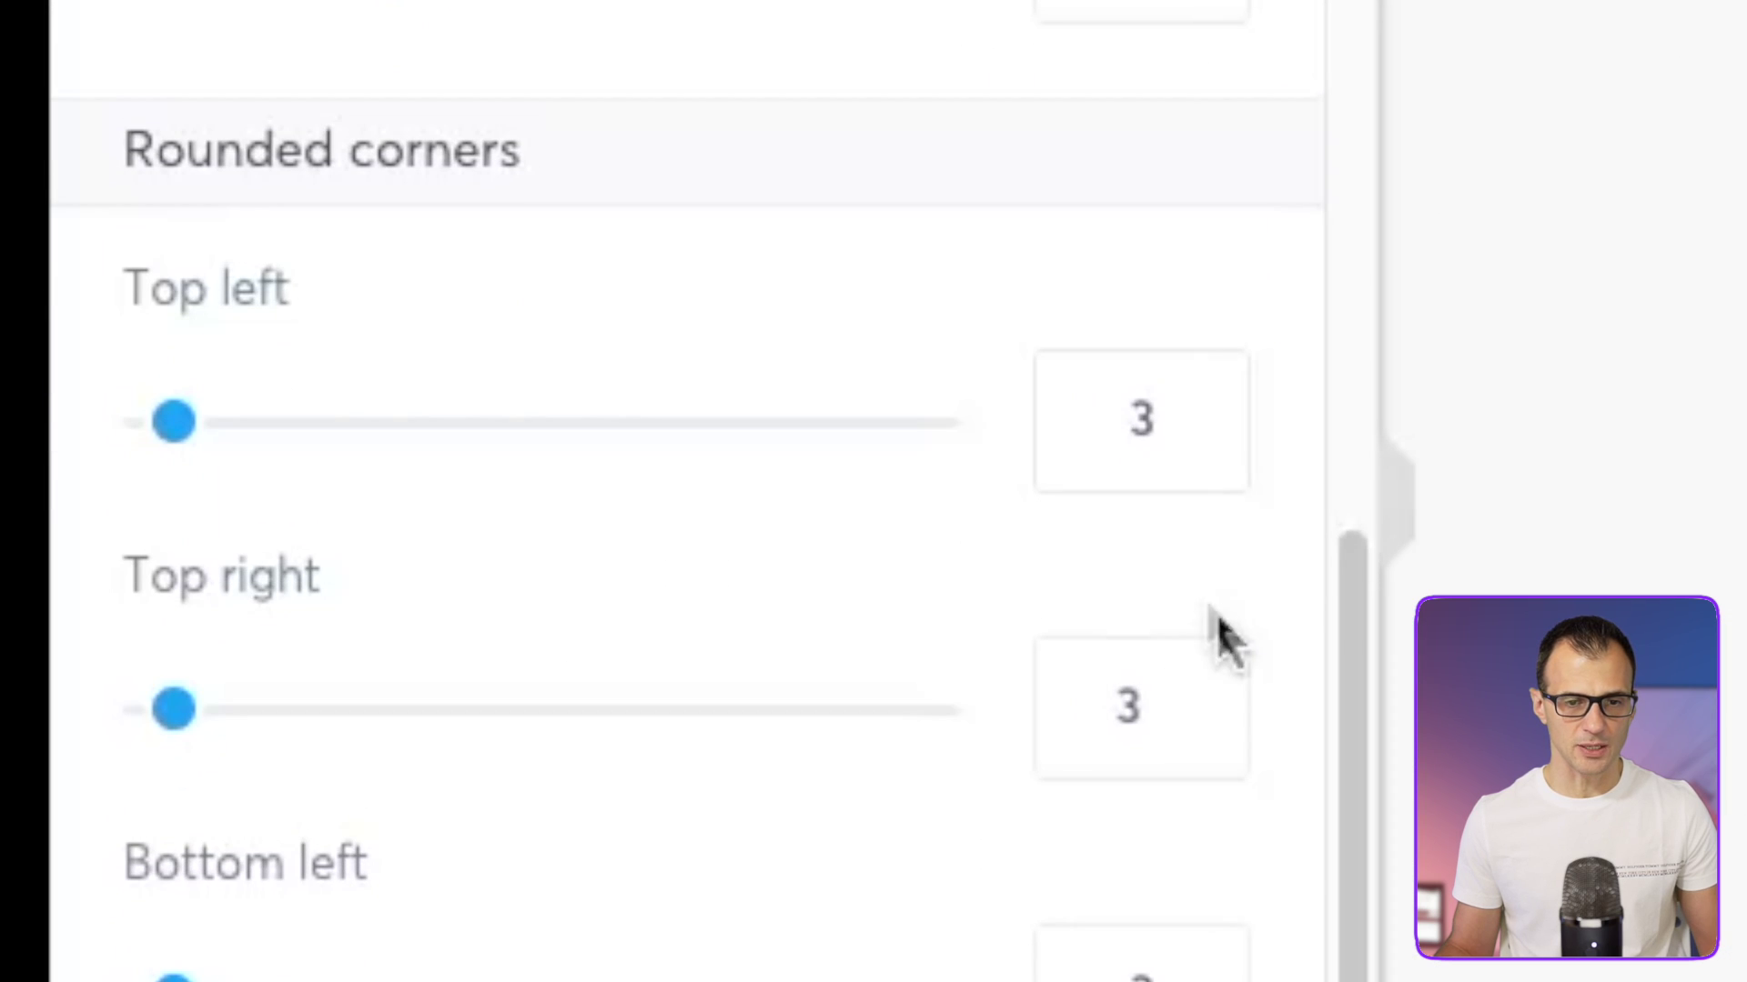
{"action": "double_click", "coordinate": [1154, 398]}
{"action": "type", "text": "10"}
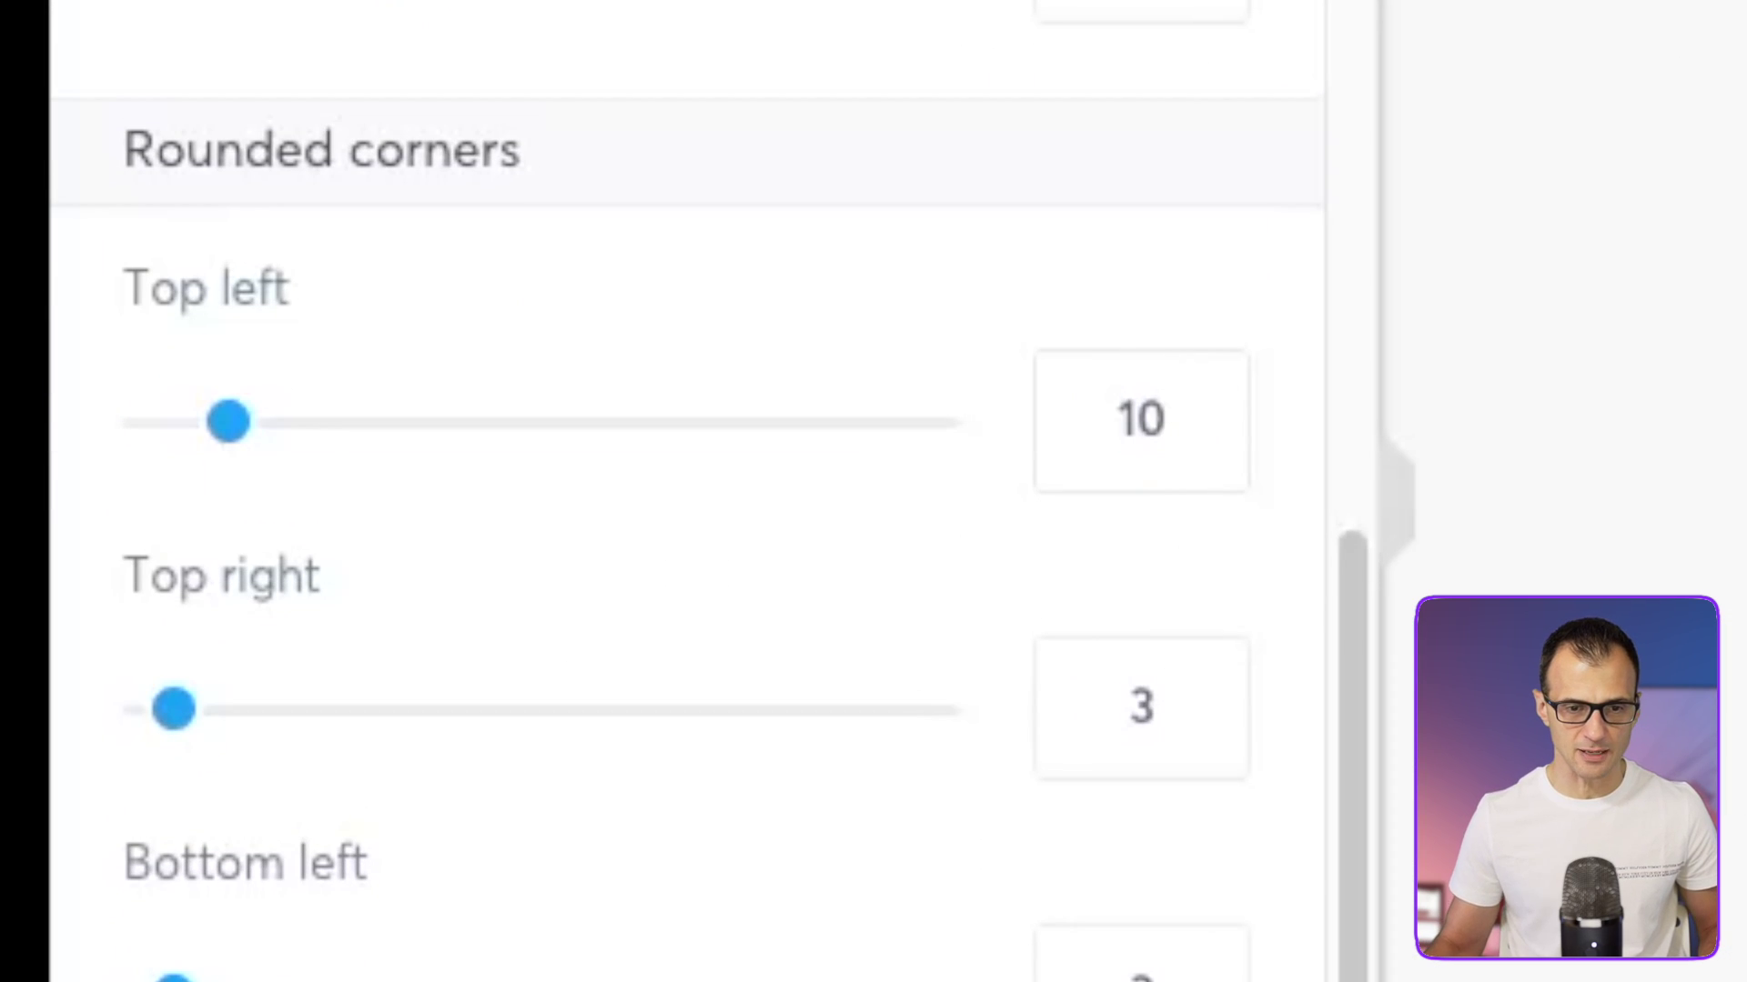
{"action": "double_click", "coordinate": [1143, 706]}
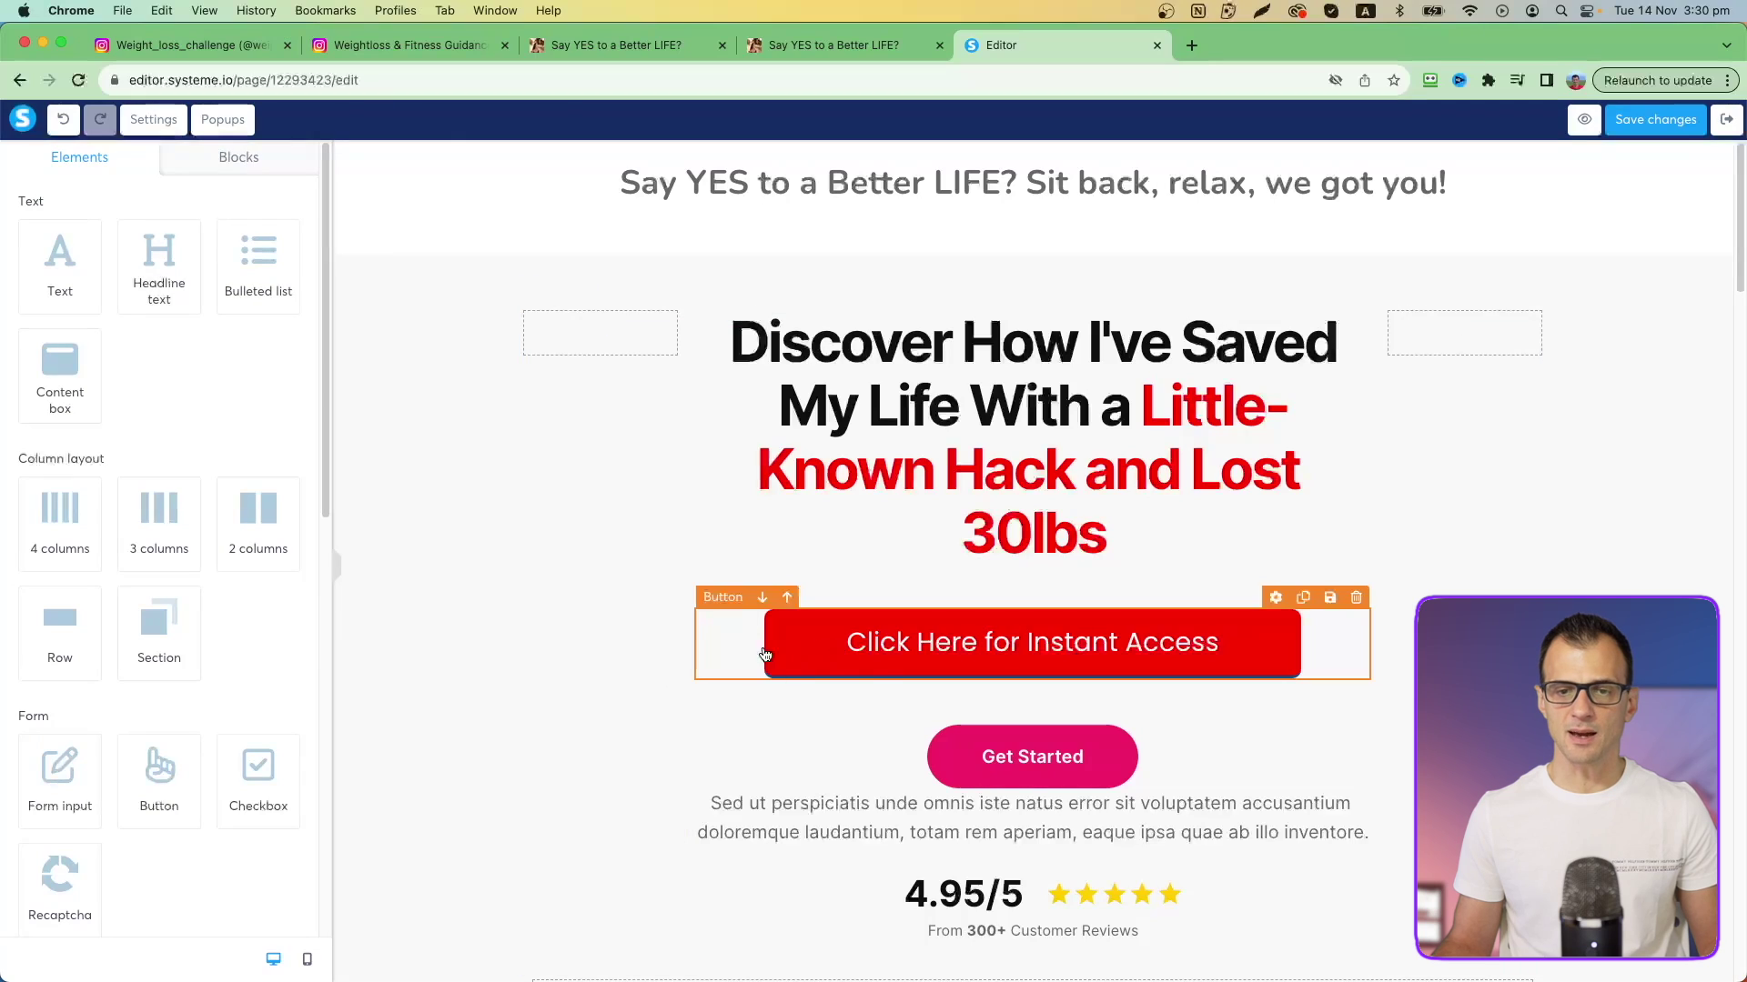
{"action": "scroll", "coordinate": [1183, 591], "scroll_direction": "down", "scroll_amount": 2}
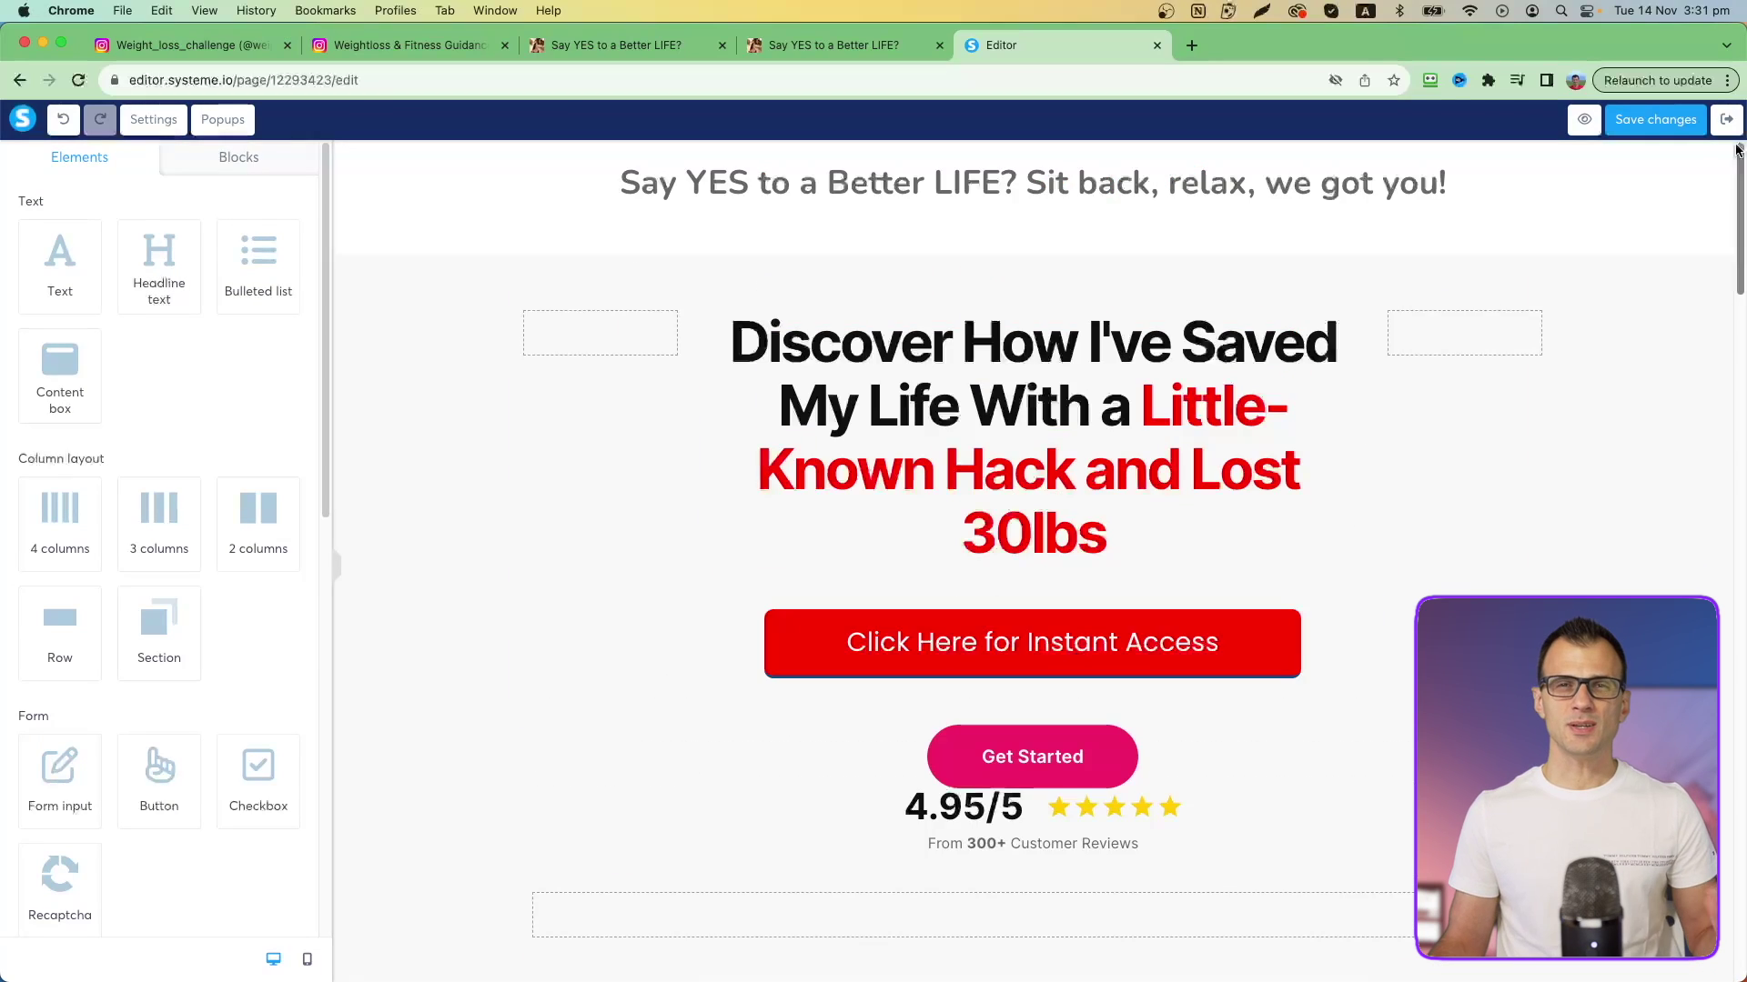
{"action": "scroll", "coordinate": [1736, 153], "scroll_direction": "down", "scroll_amount": 3}
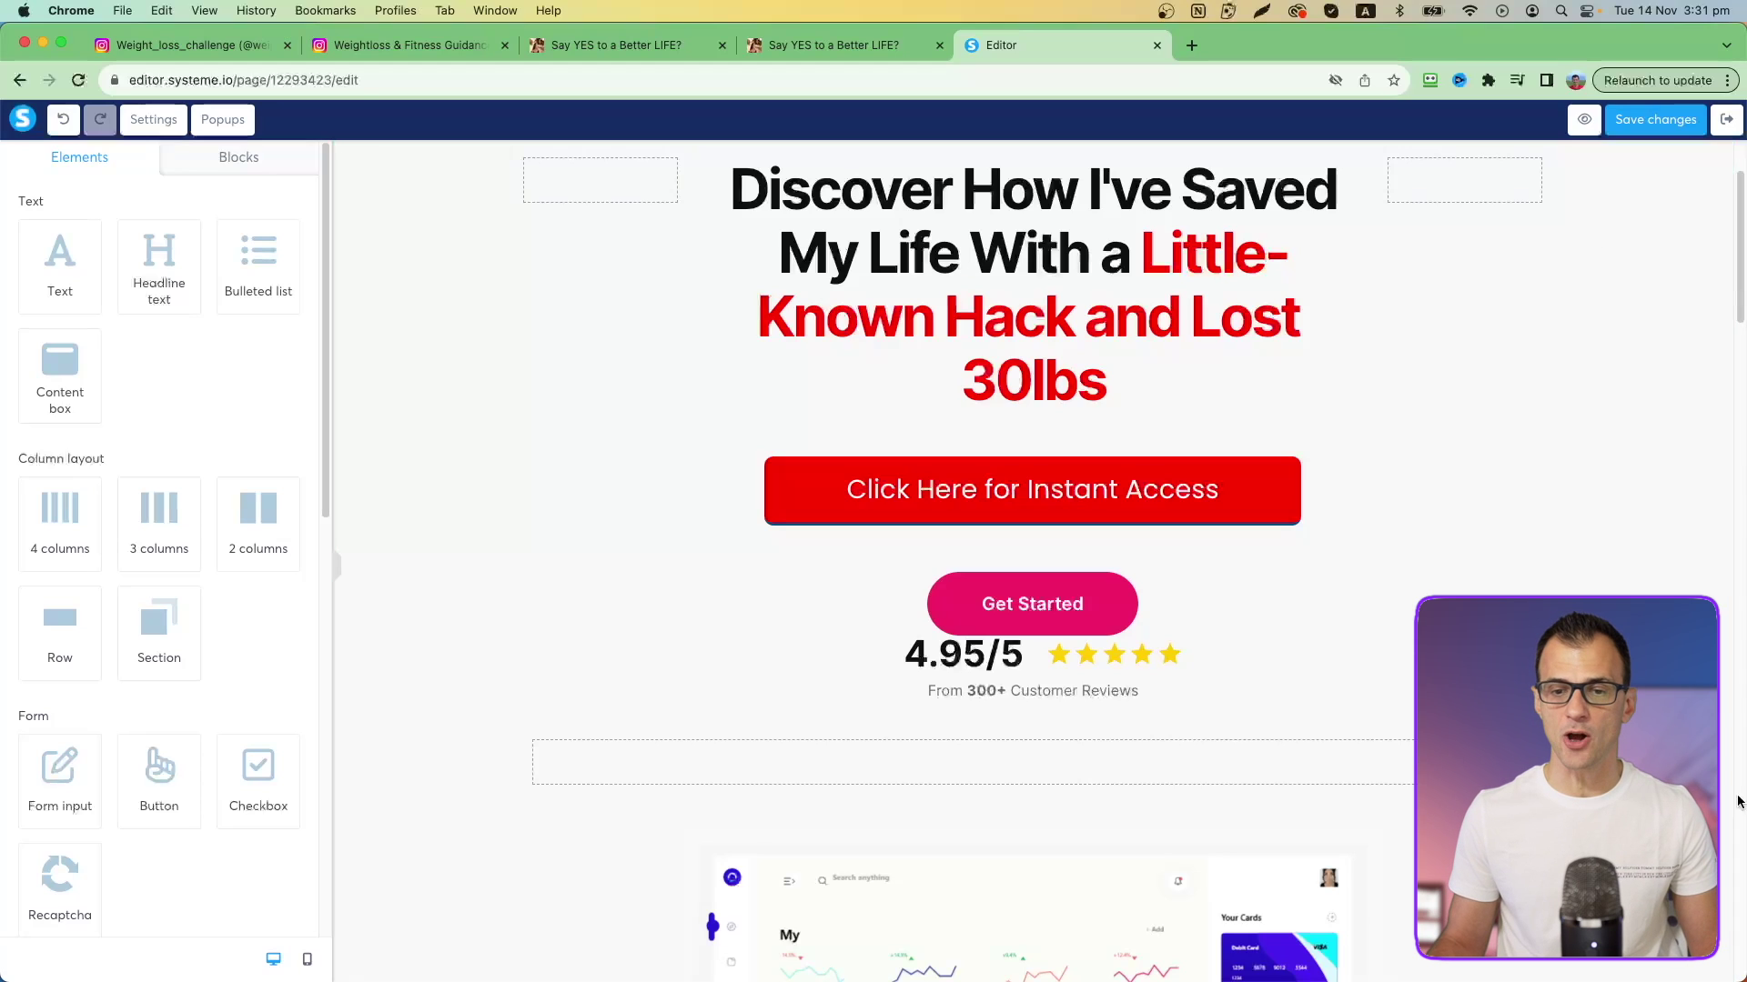
{"action": "scroll", "coordinate": [1736, 341], "scroll_direction": "down", "scroll_amount": 5}
{"action": "left_click_drag", "start_coordinate": [1736, 341], "coordinate": [1719, 780]}
{"action": "scroll", "coordinate": [1325, 733], "scroll_direction": "down", "scroll_amount": 7}
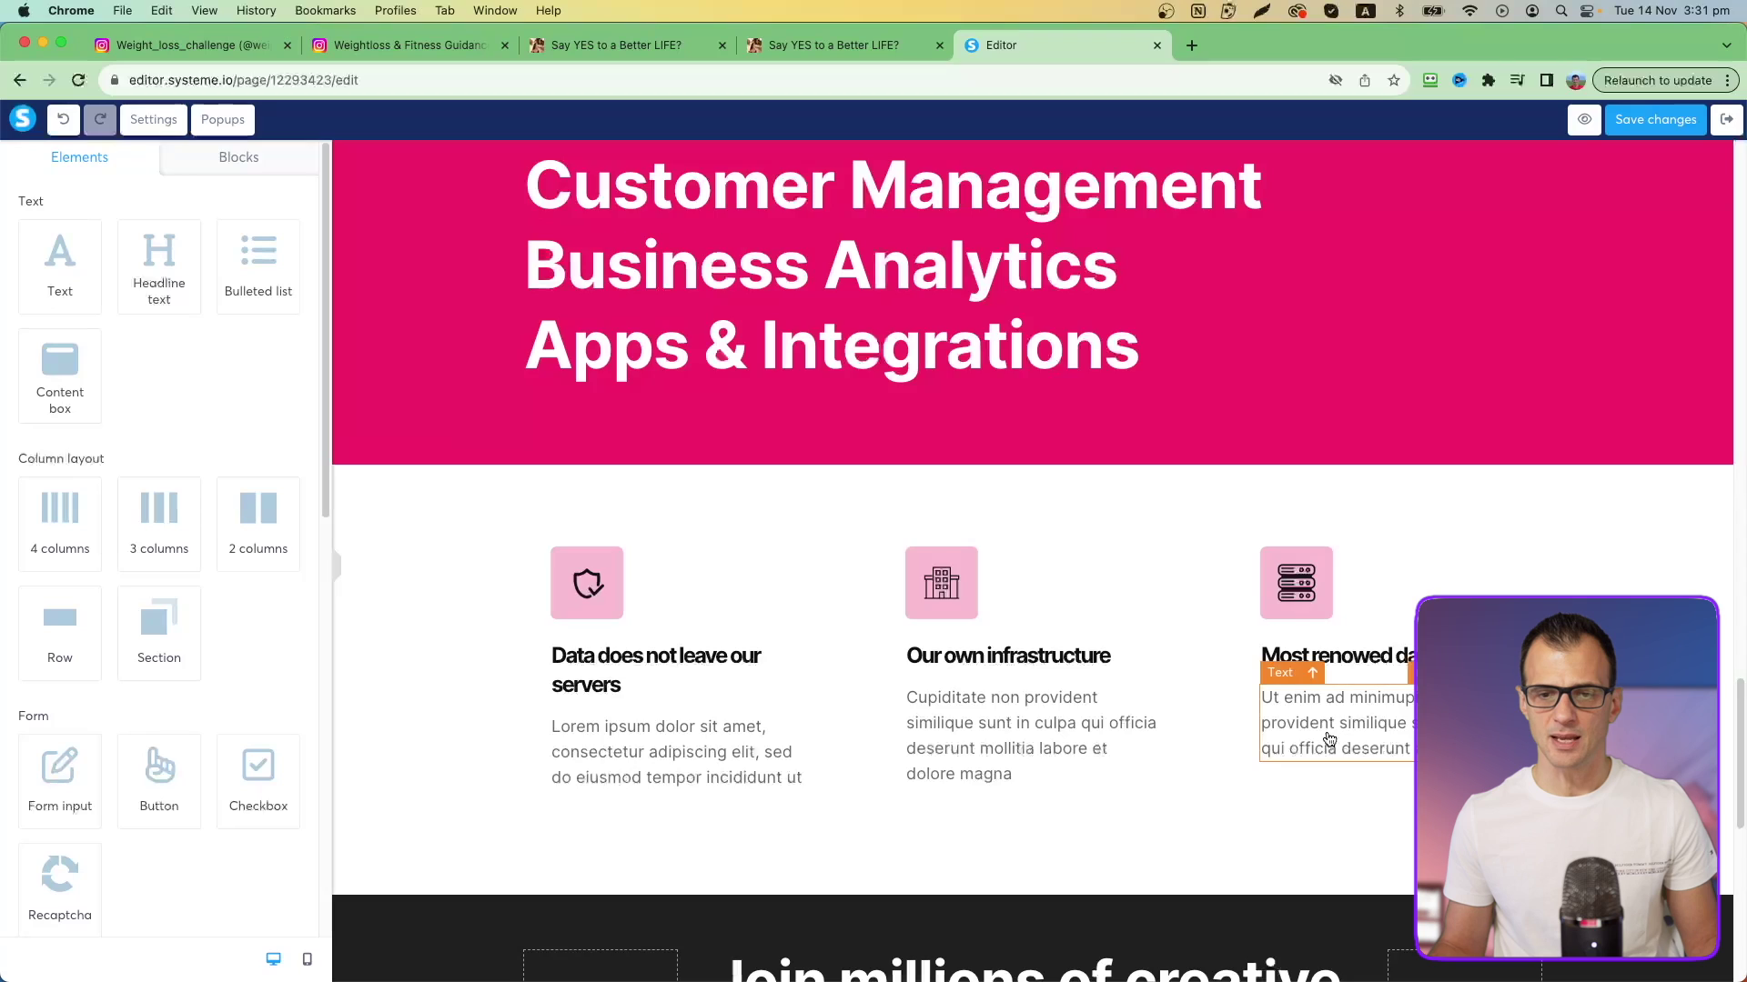
{"action": "scroll", "coordinate": [930, 749], "scroll_direction": "down", "scroll_amount": 2}
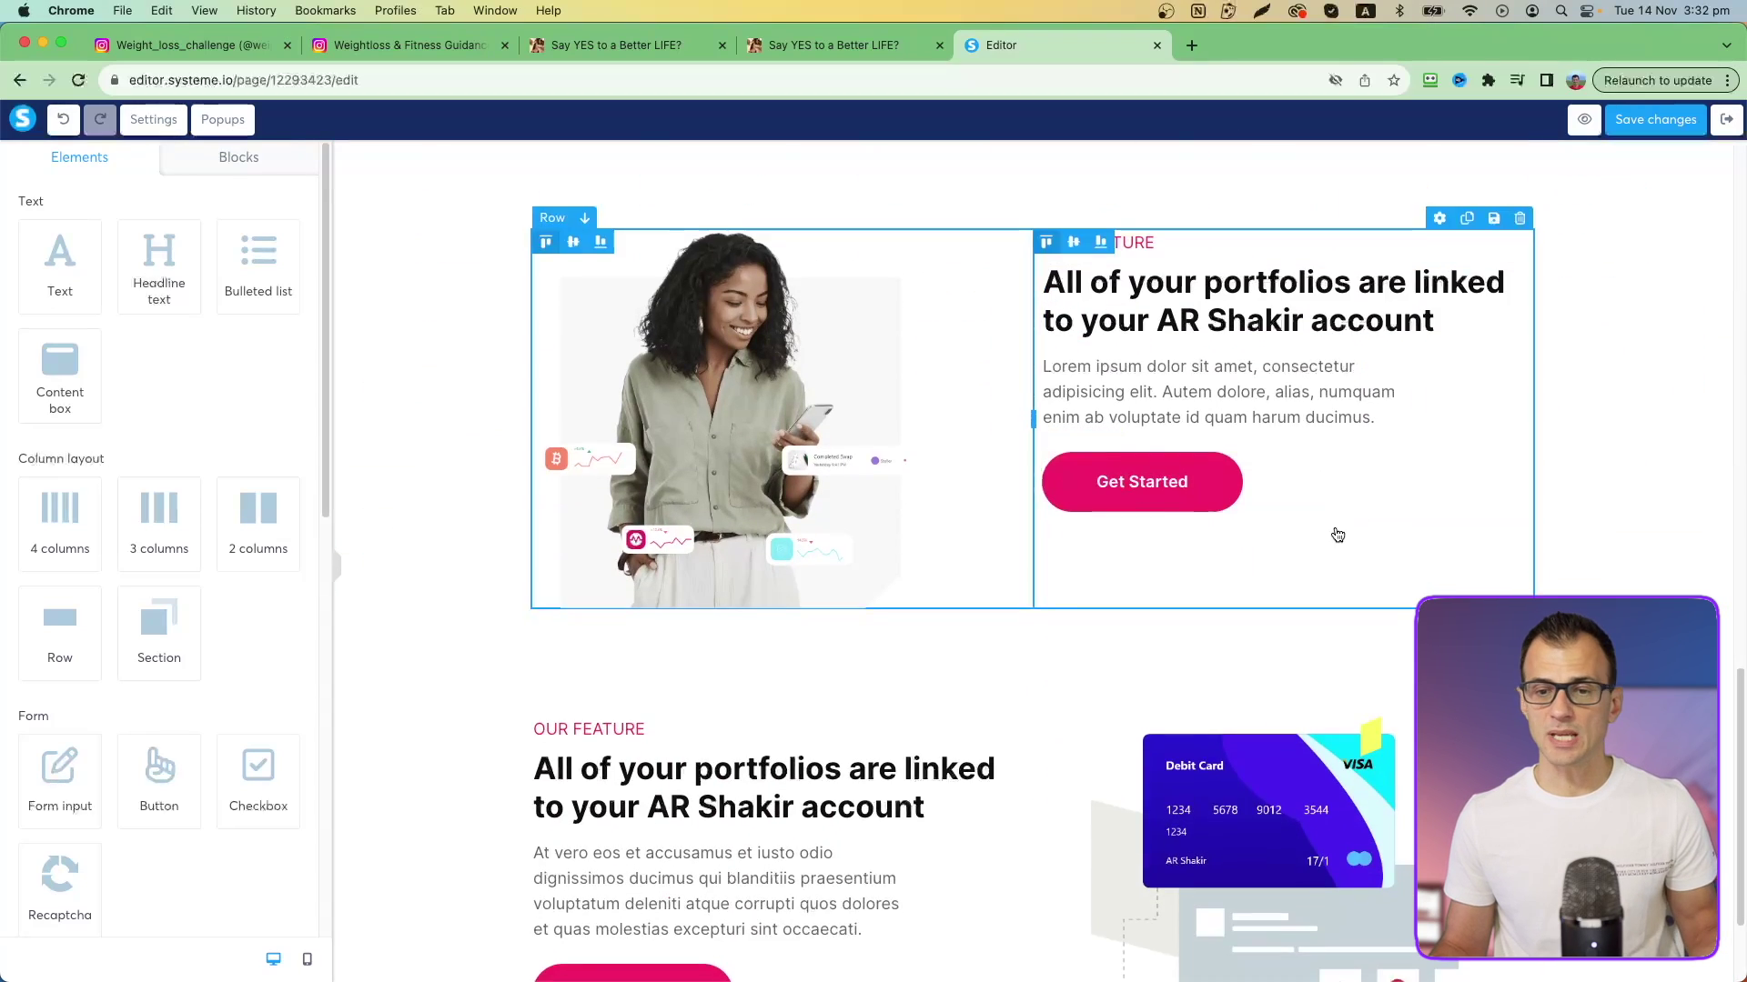
{"action": "scroll", "coordinate": [1338, 535], "scroll_direction": "down", "scroll_amount": 3}
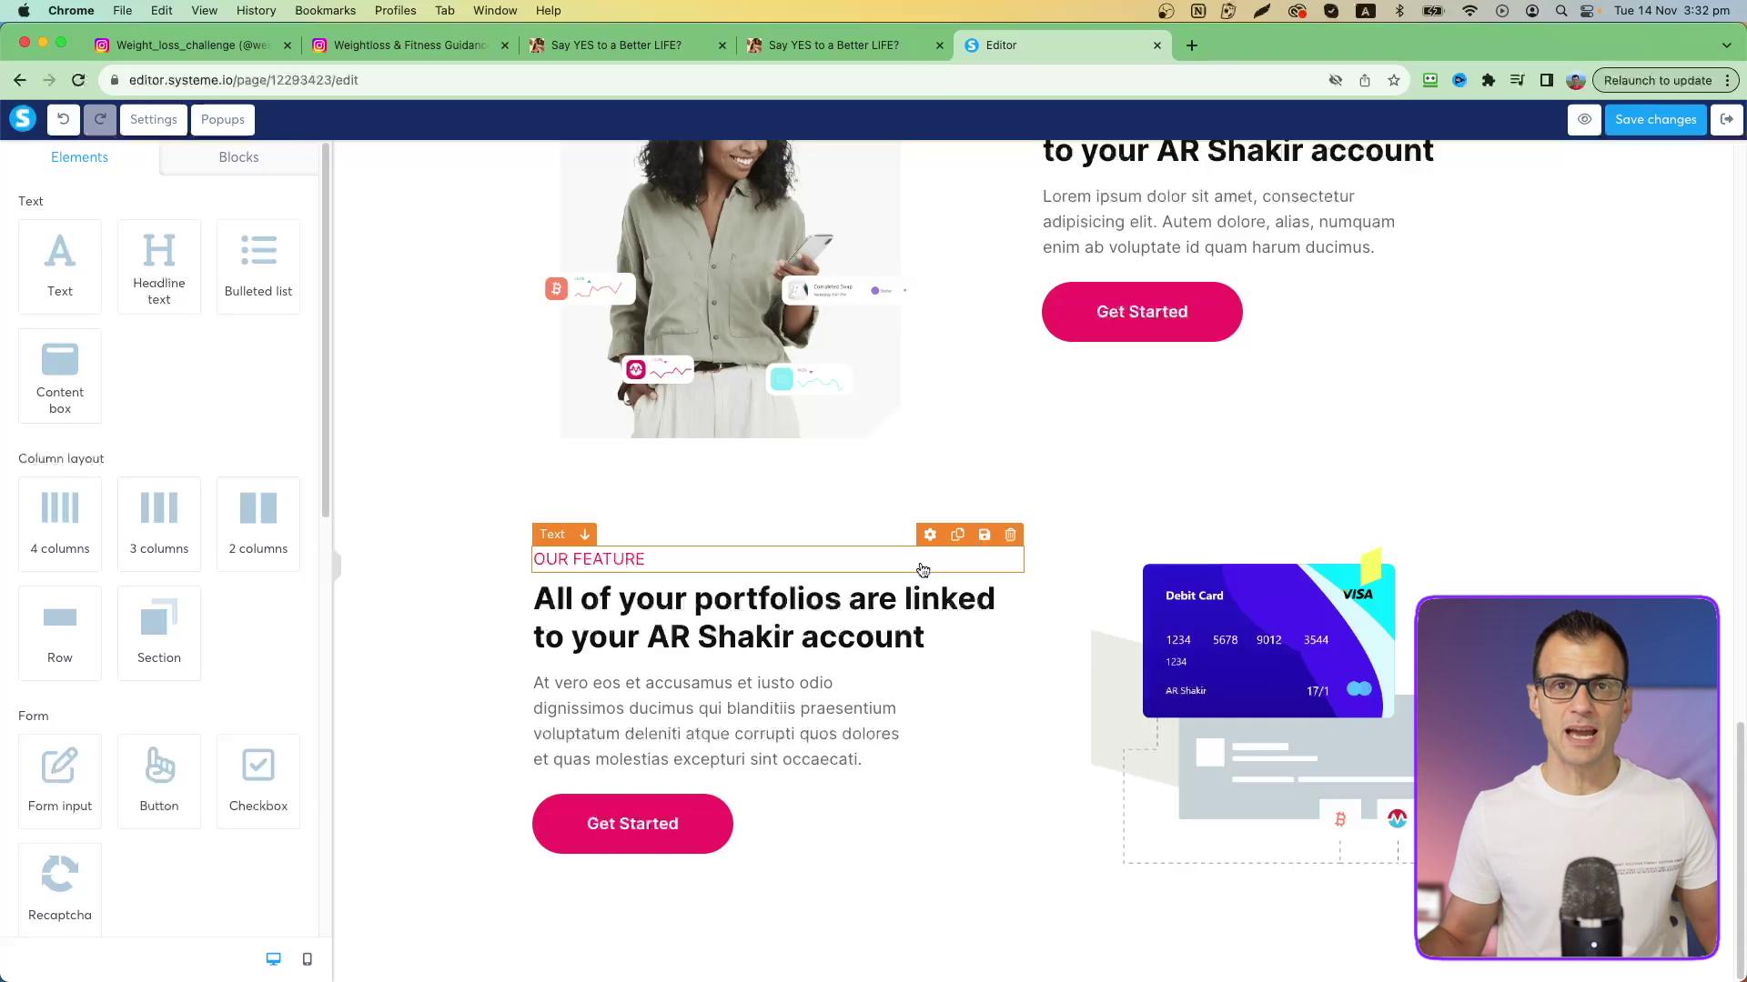
{"action": "scroll", "coordinate": [919, 570], "scroll_direction": "up", "scroll_amount": 15}
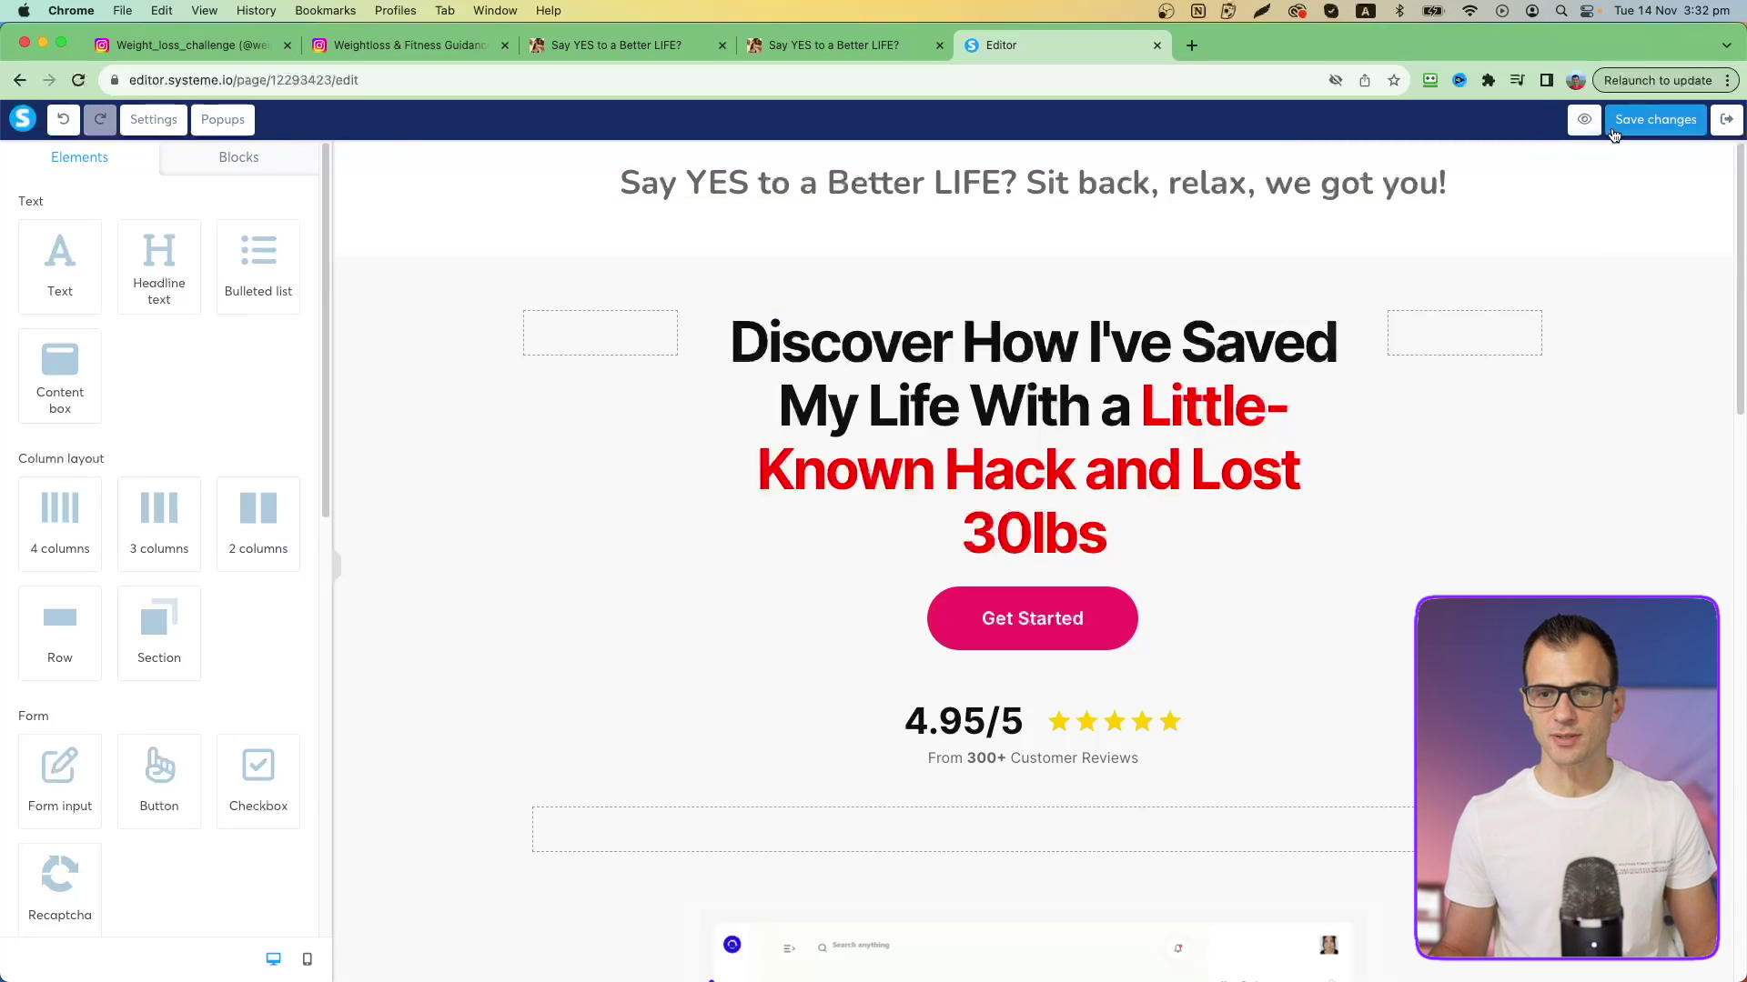
Exit the editor to the Weight Loss 2023 funnel overview and copy the sales page URL
{"action": "left_click", "coordinate": [1722, 127]}
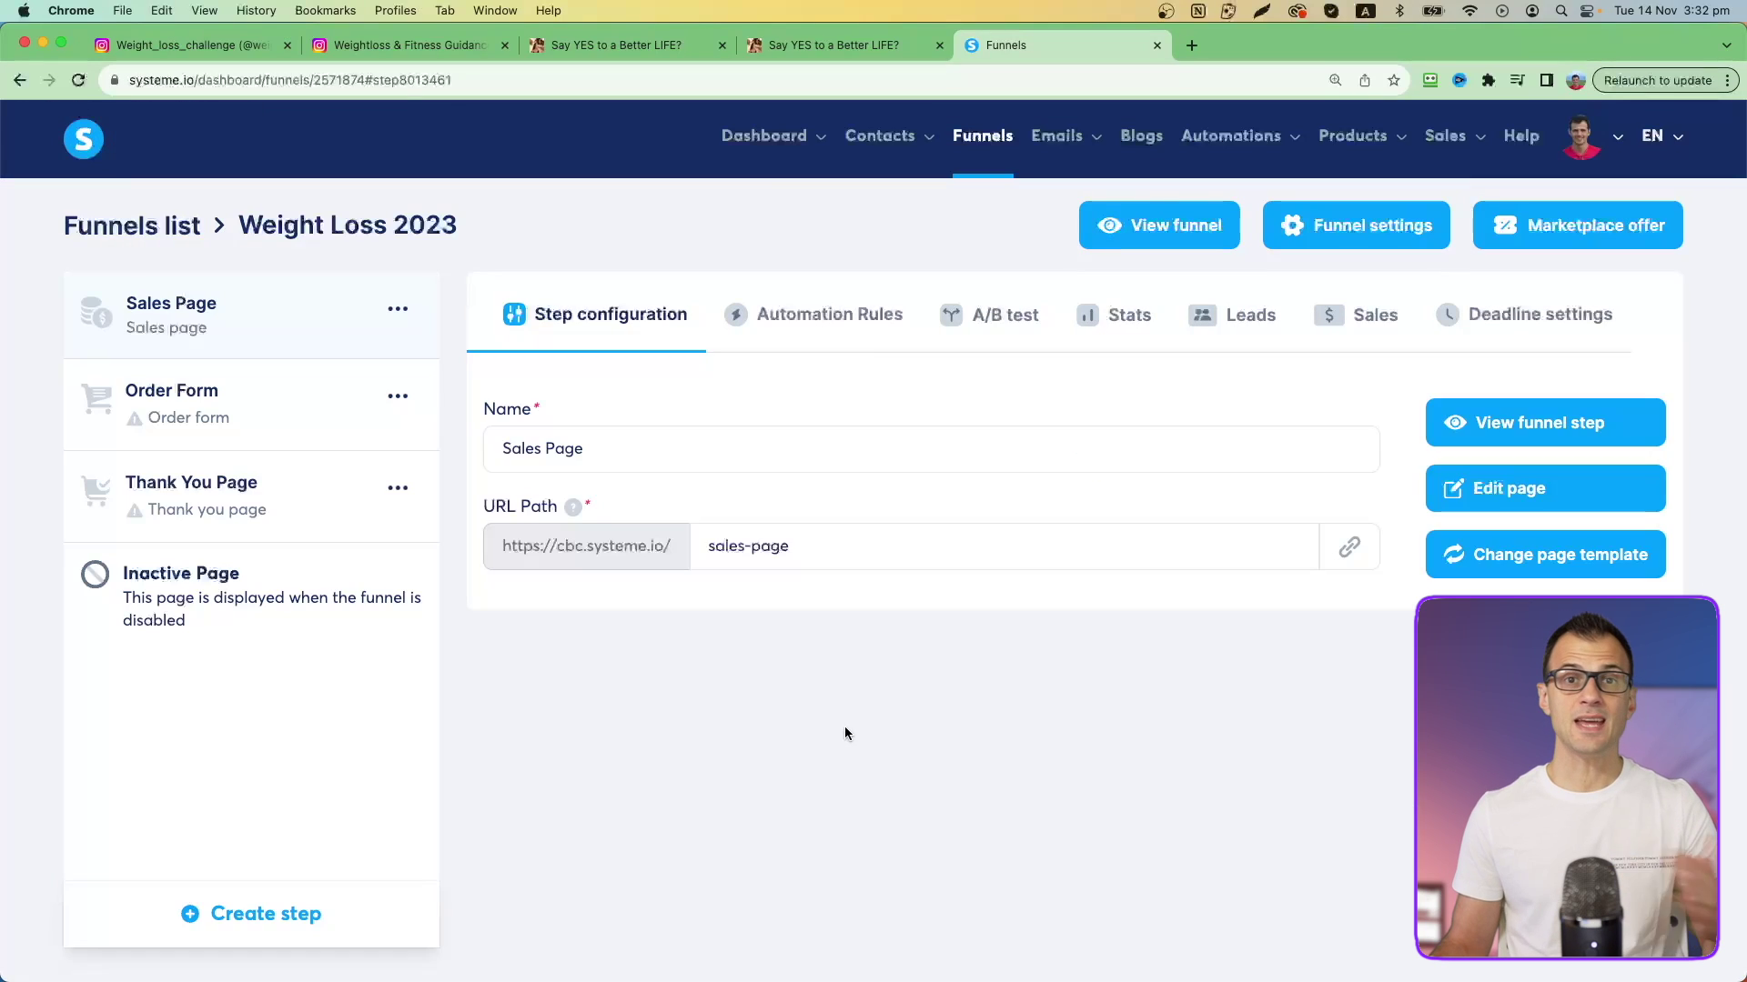
{"action": "left_click", "coordinate": [1353, 547]}
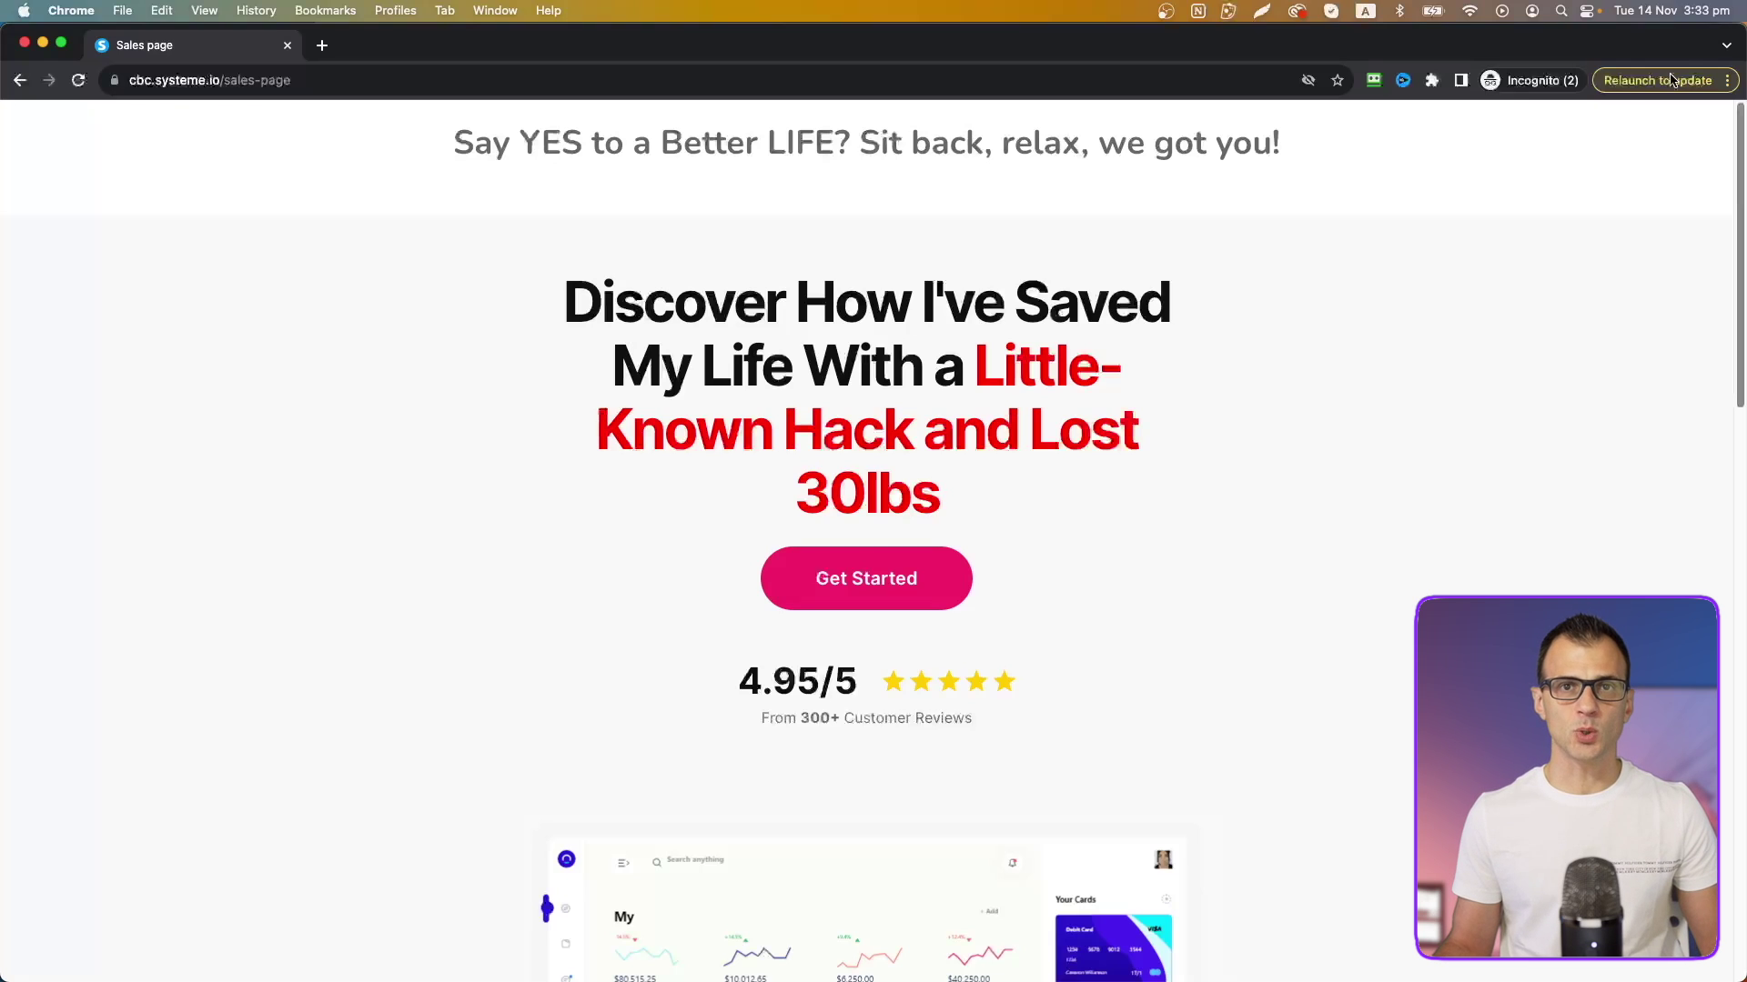
{"action": "scroll", "coordinate": [1673, 338], "scroll_direction": "down", "scroll_amount": 15}
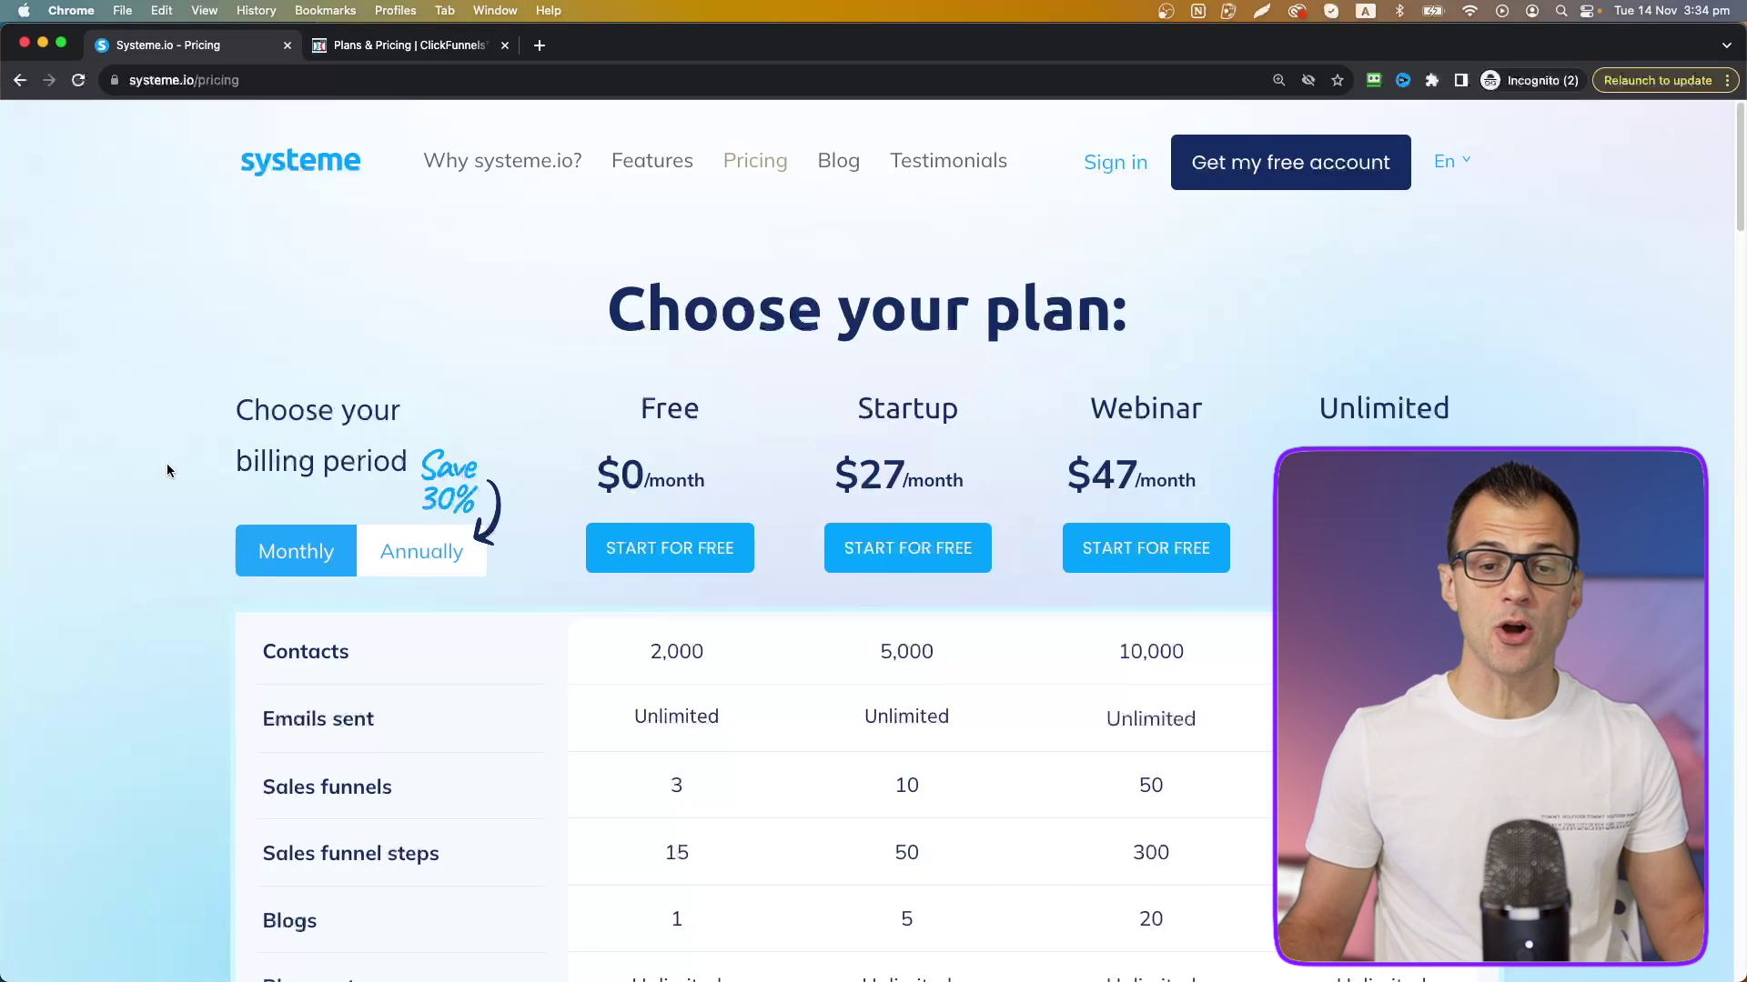
{"action": "scroll", "coordinate": [120, 516], "scroll_direction": "down", "scroll_amount": 2}
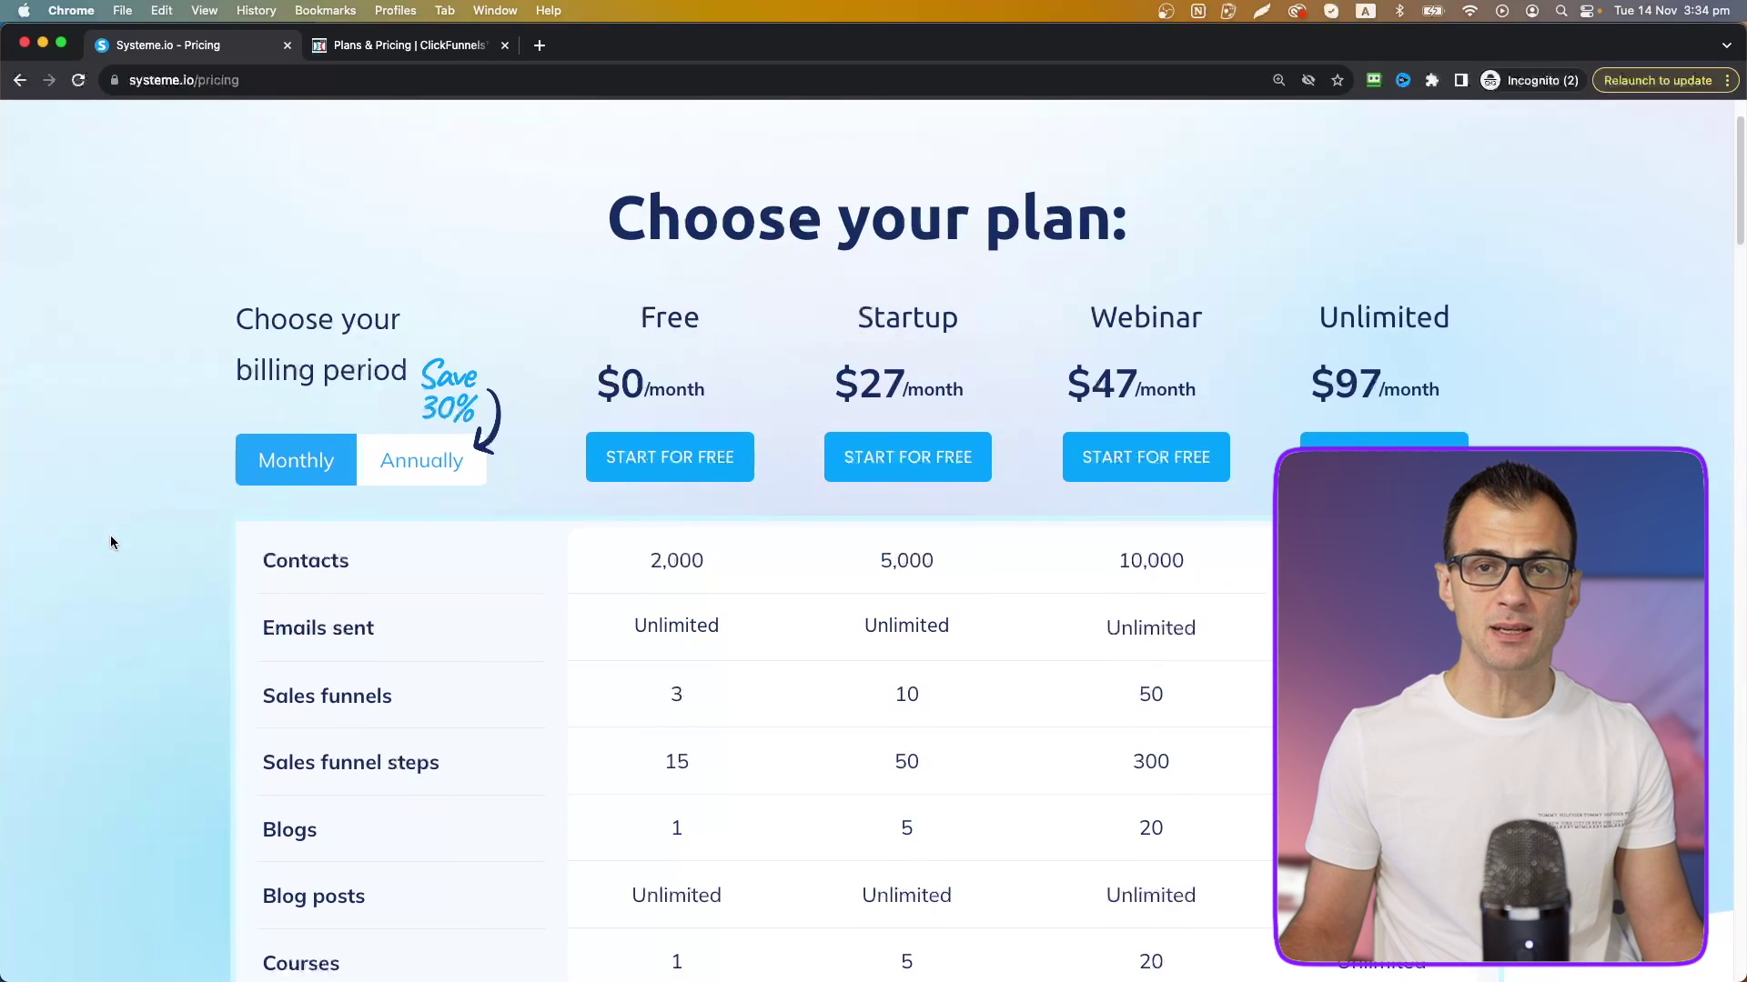
{"action": "scroll", "coordinate": [234, 500], "scroll_direction": "down", "scroll_amount": 3}
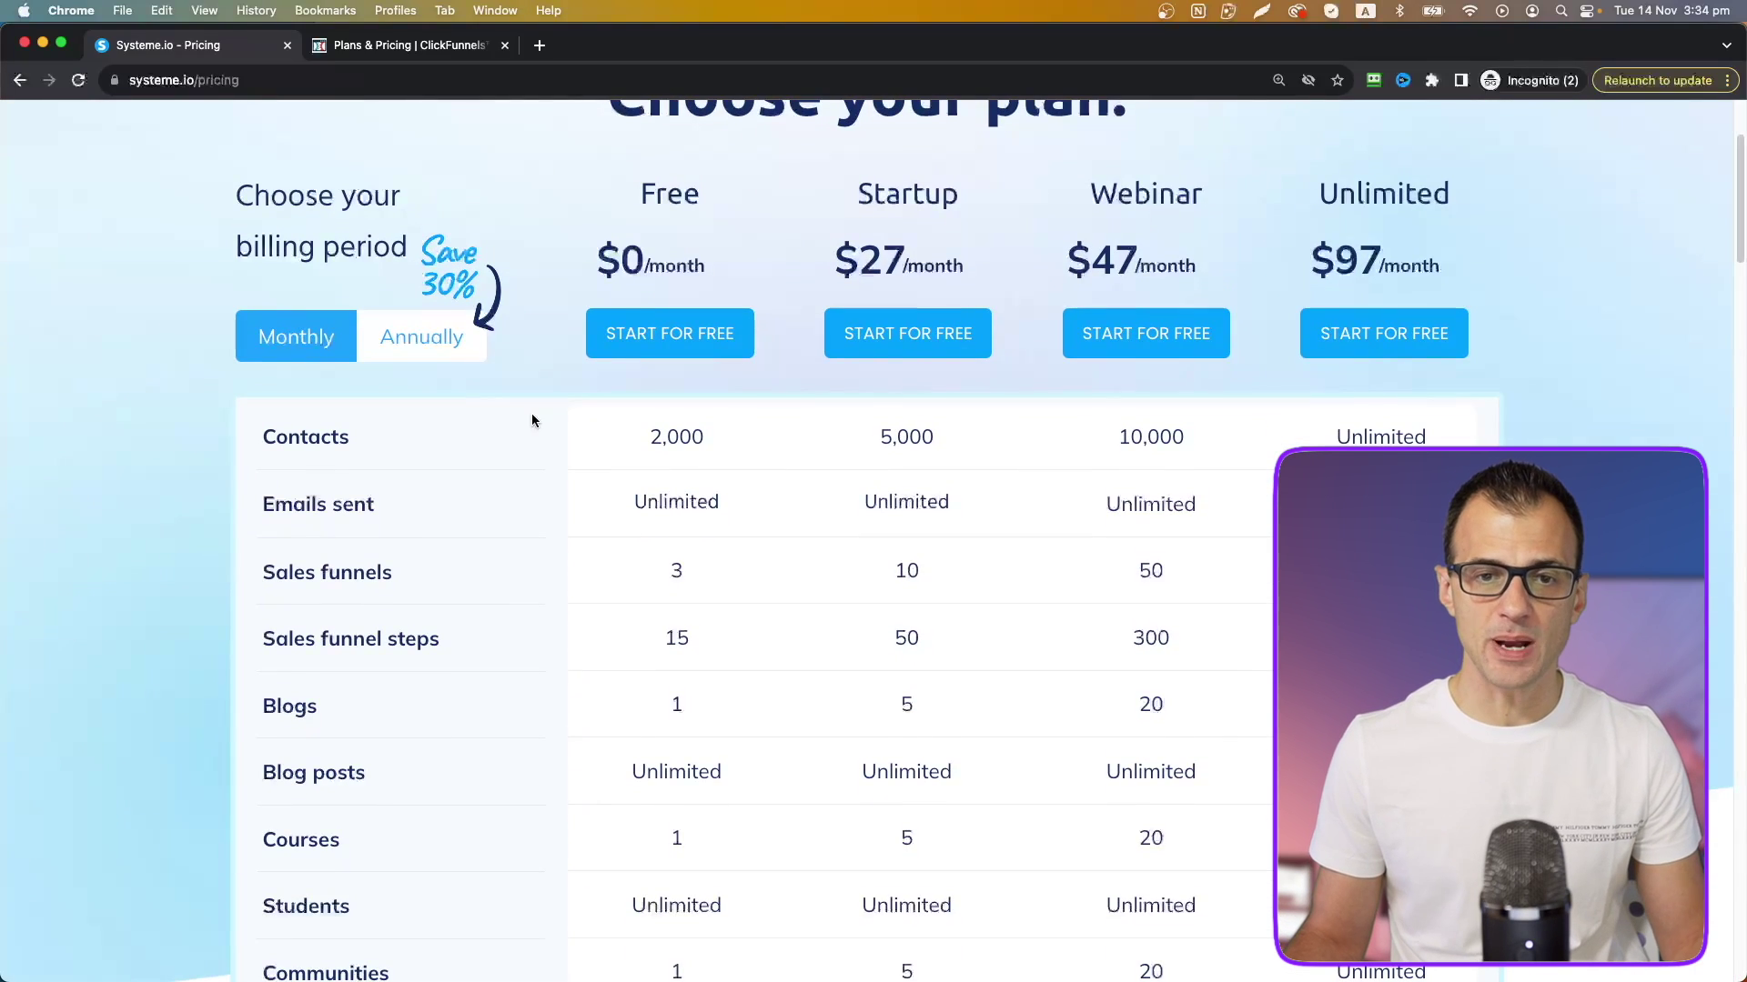
{"action": "left_click_drag", "start_coordinate": [602, 180], "coordinate": [699, 261]}
{"action": "scroll", "coordinate": [691, 374], "scroll_direction": "down", "scroll_amount": 2}
{"action": "left_click_drag", "start_coordinate": [648, 353], "coordinate": [700, 304]}
{"action": "scroll", "coordinate": [662, 498], "scroll_direction": "down", "scroll_amount": 1}
{"action": "scroll", "coordinate": [662, 498], "scroll_direction": "down", "scroll_amount": 5}
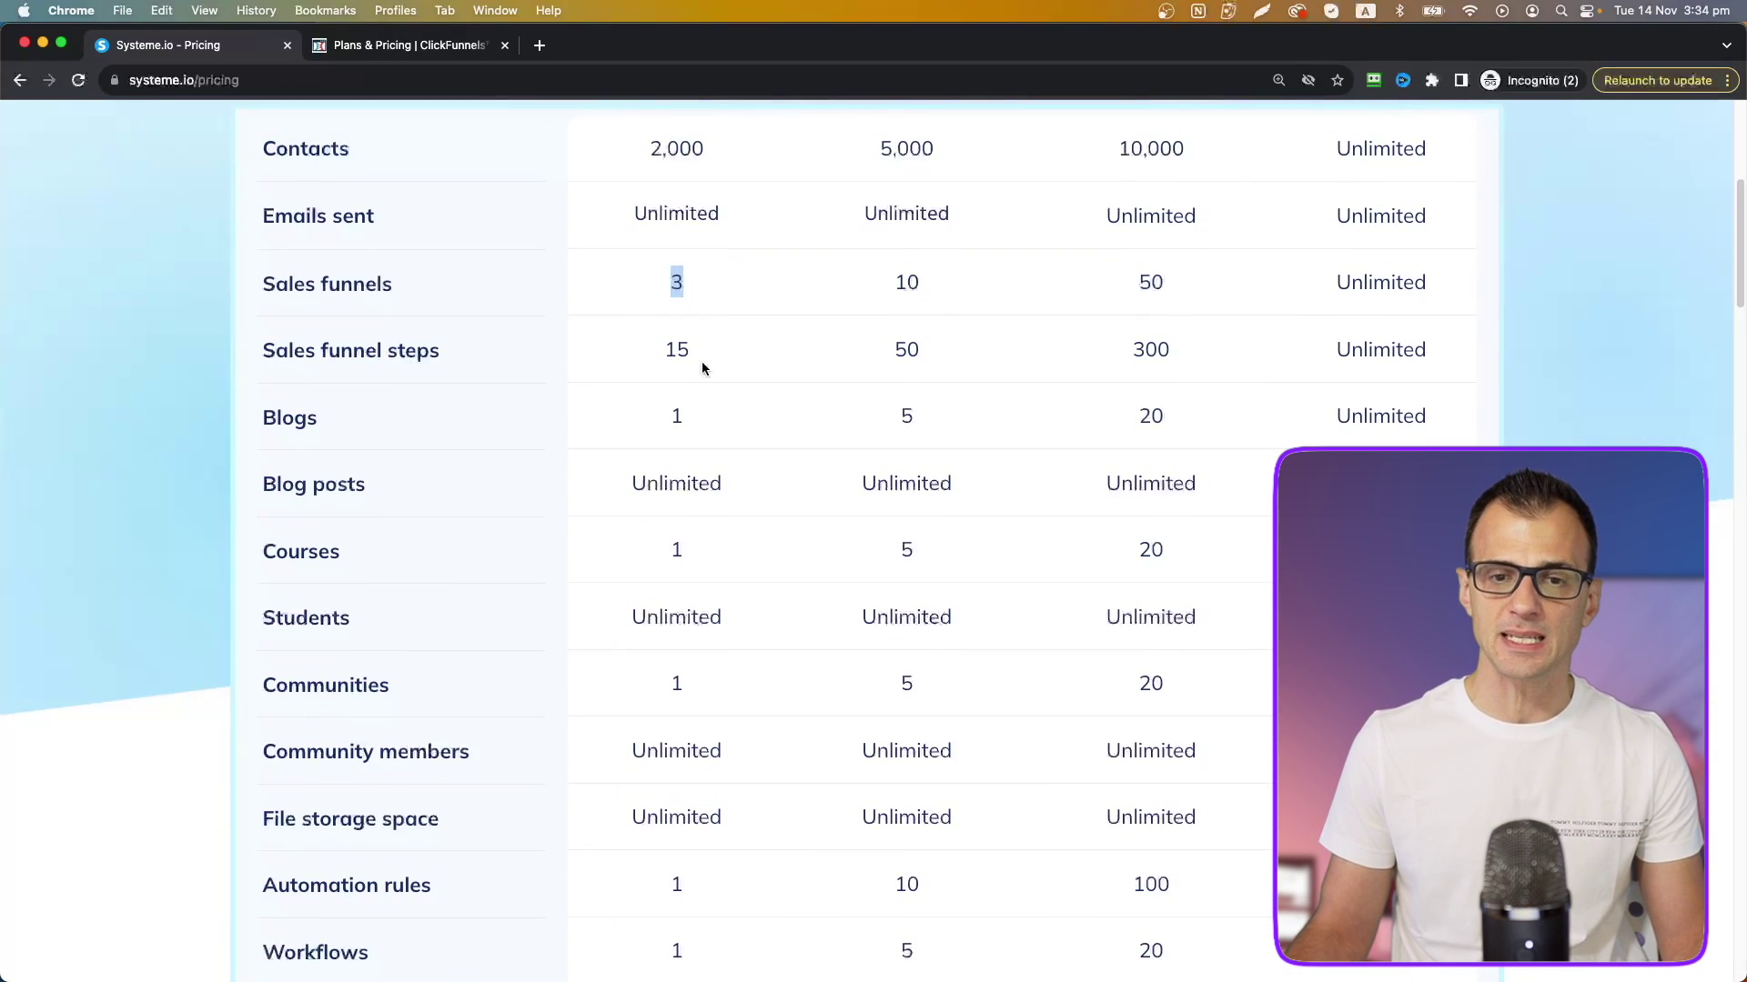
{"action": "left_click_drag", "start_coordinate": [696, 420], "coordinate": [662, 420]}
{"action": "scroll", "coordinate": [671, 608], "scroll_direction": "down", "scroll_amount": 15}
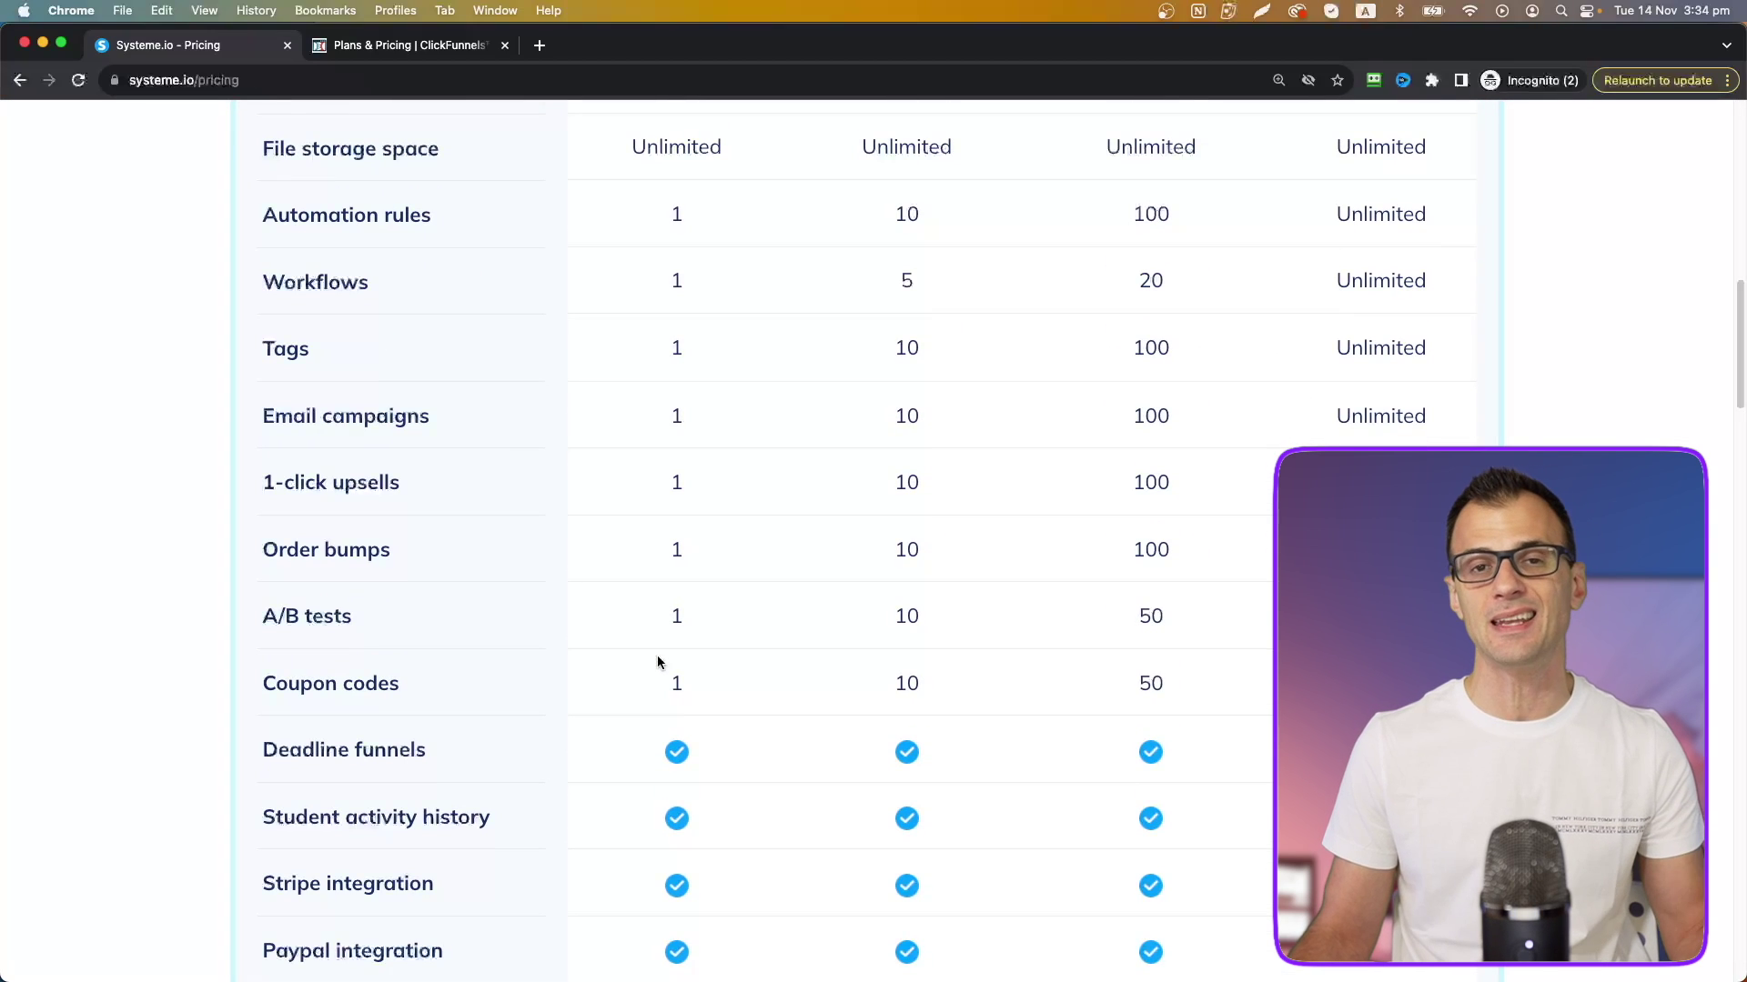
{"action": "scroll", "coordinate": [657, 661], "scroll_direction": "up", "scroll_amount": 20}
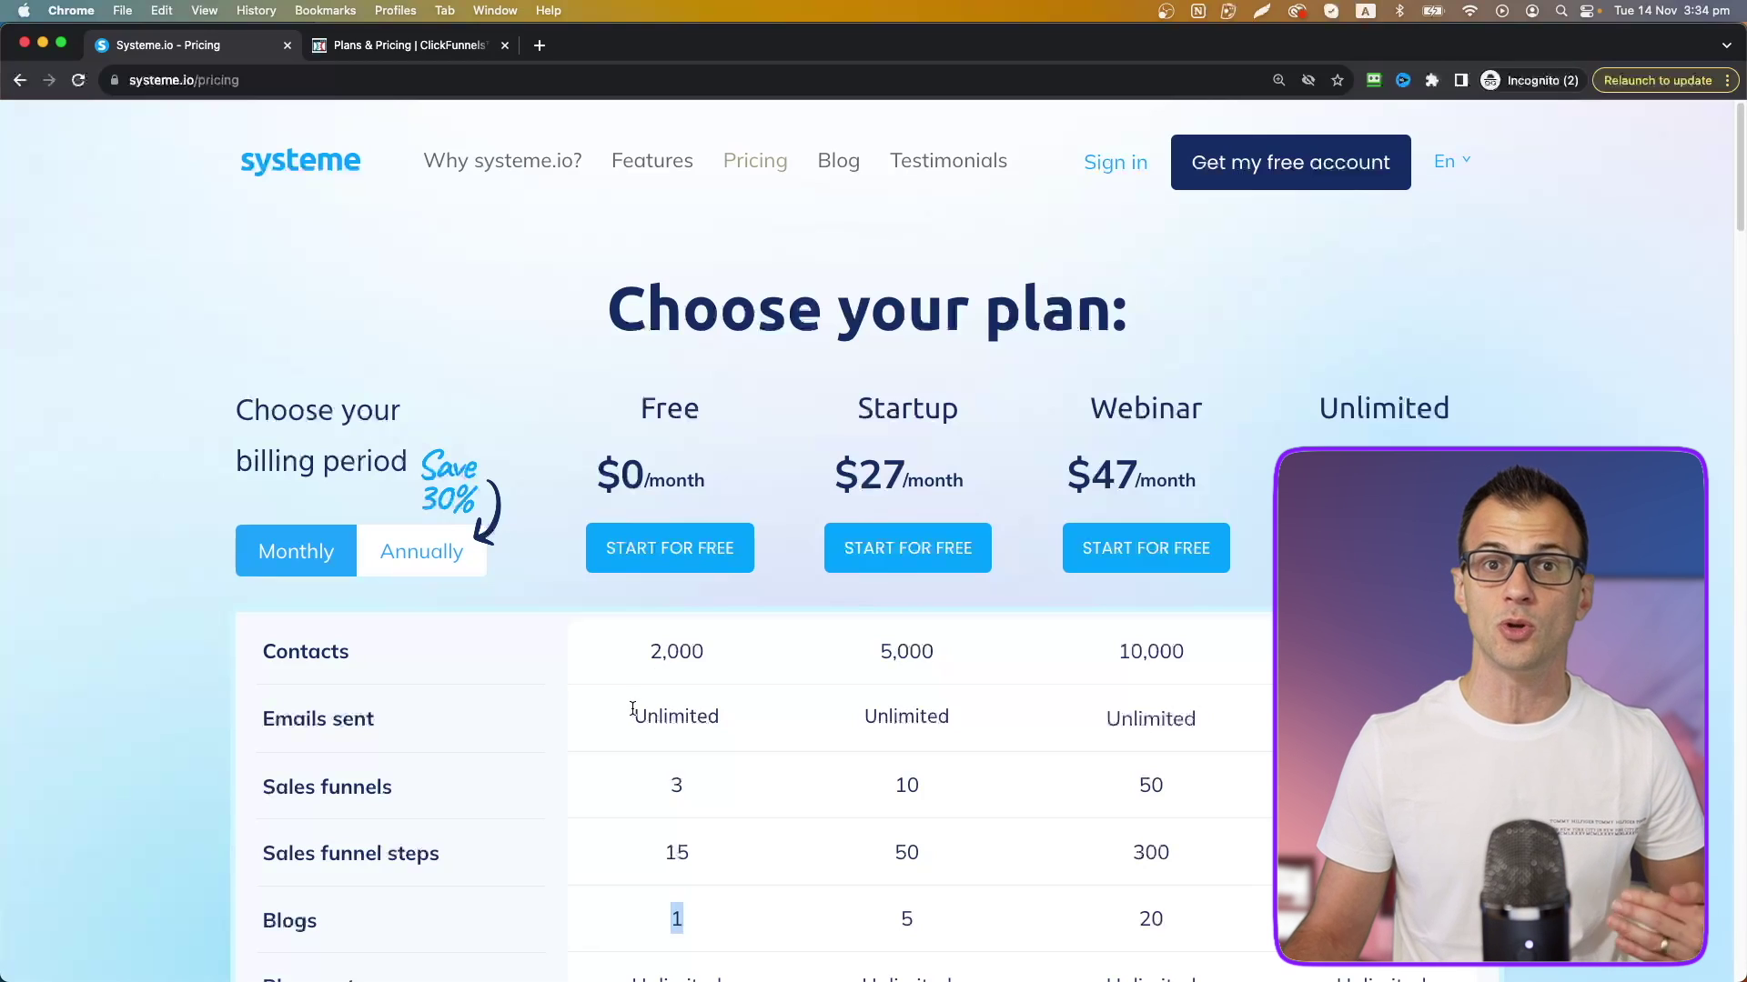
{"action": "scroll", "coordinate": [757, 816], "scroll_direction": "down", "scroll_amount": 10}
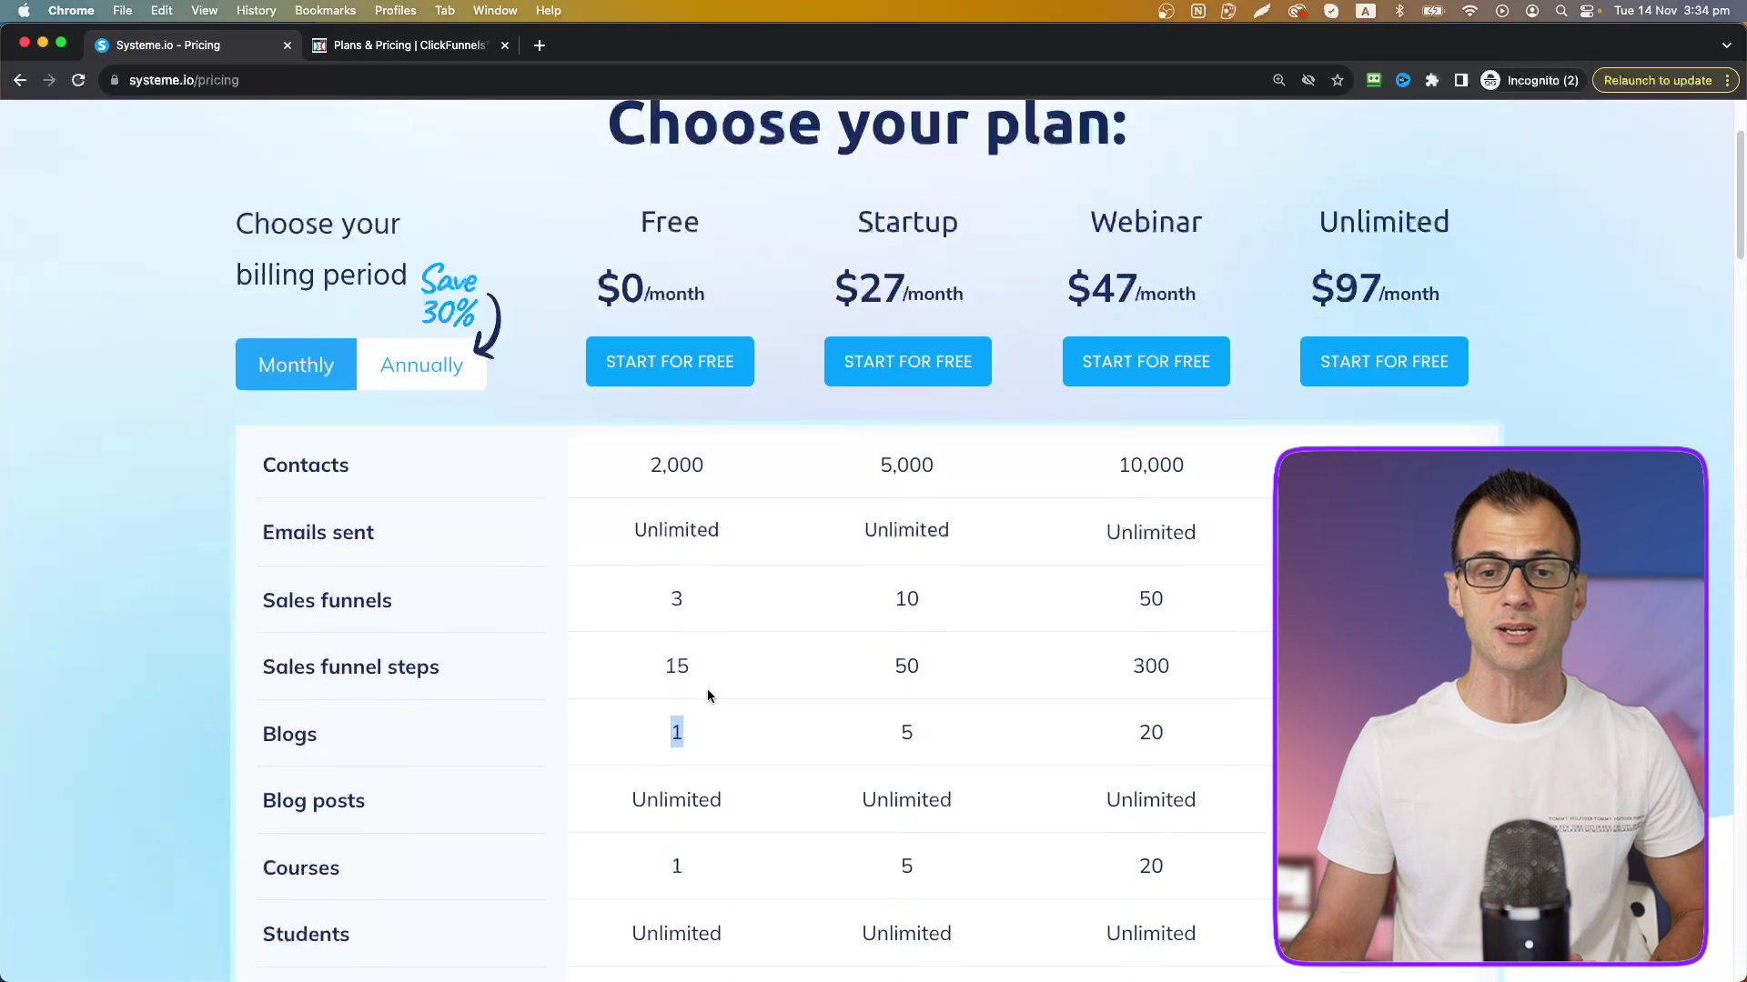
{"action": "left_click", "coordinate": [945, 264]}
{"action": "scroll", "coordinate": [945, 264], "scroll_direction": "up", "scroll_amount": 10}
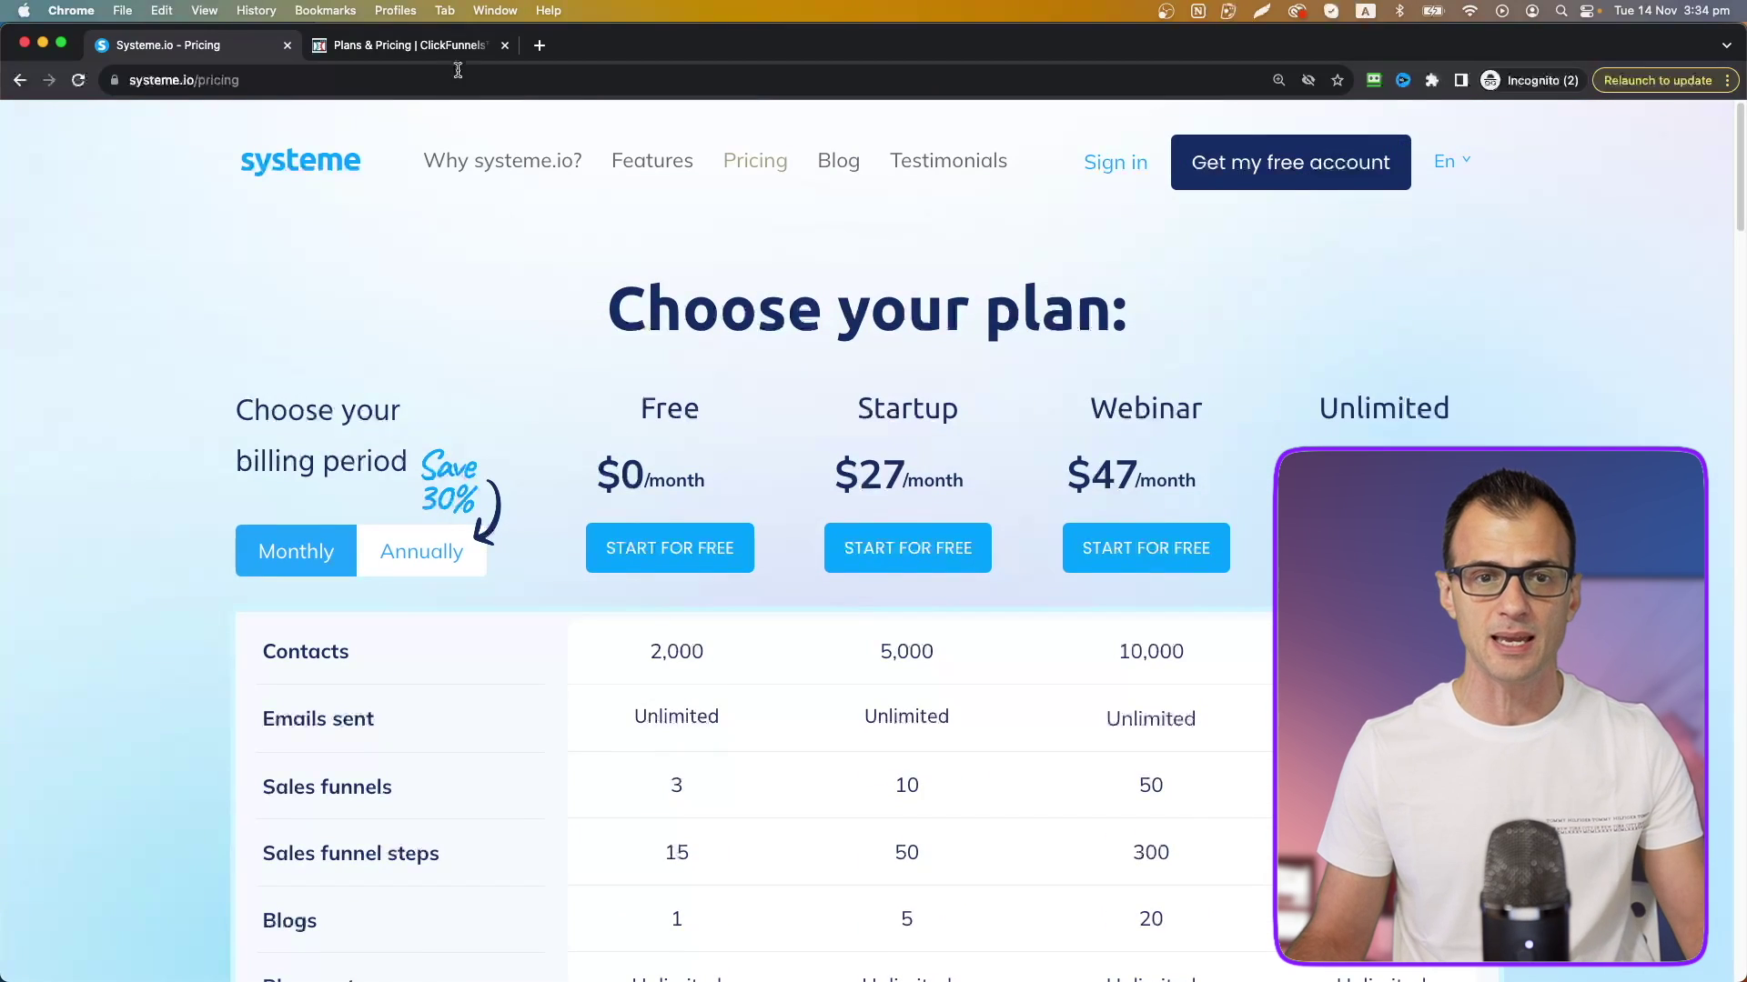
Highlight ClickFunnels' Basic plan price of $147/mo, then go back to Systeme.io's pricing plans
{"action": "left_click", "coordinate": [409, 44]}
{"action": "scroll", "coordinate": [228, 382], "scroll_direction": "up", "scroll_amount": 1}
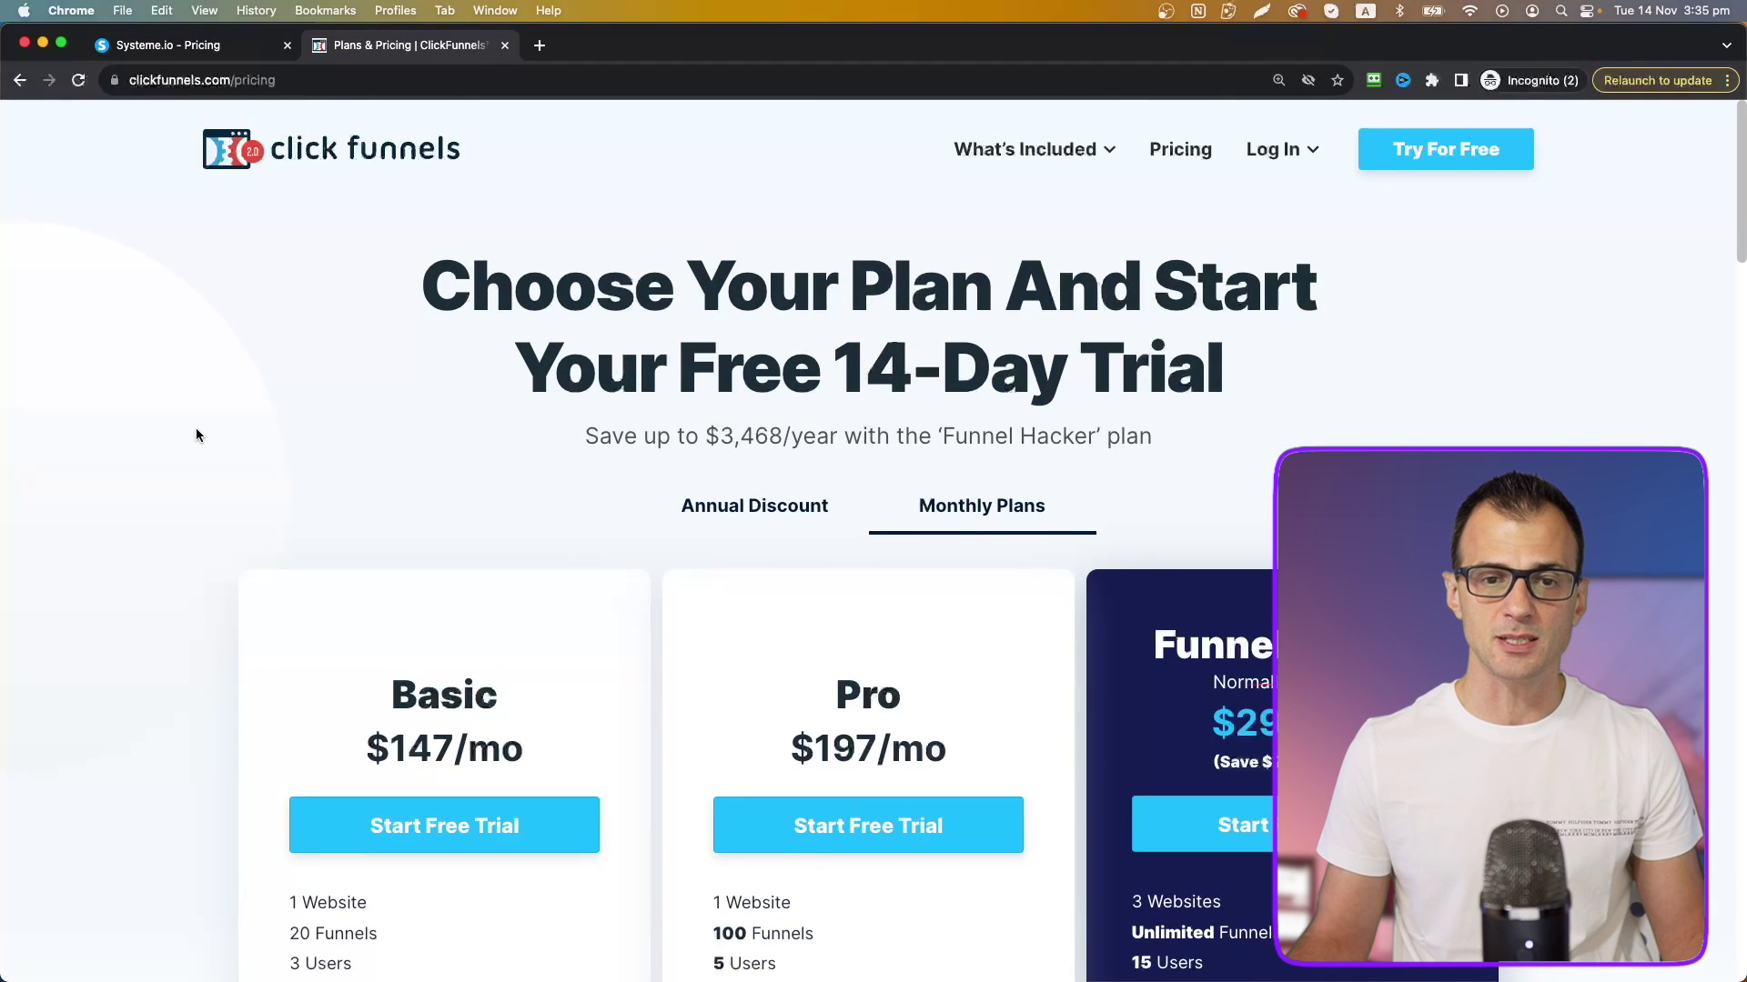
{"action": "scroll", "coordinate": [178, 464], "scroll_direction": "up", "scroll_amount": 1}
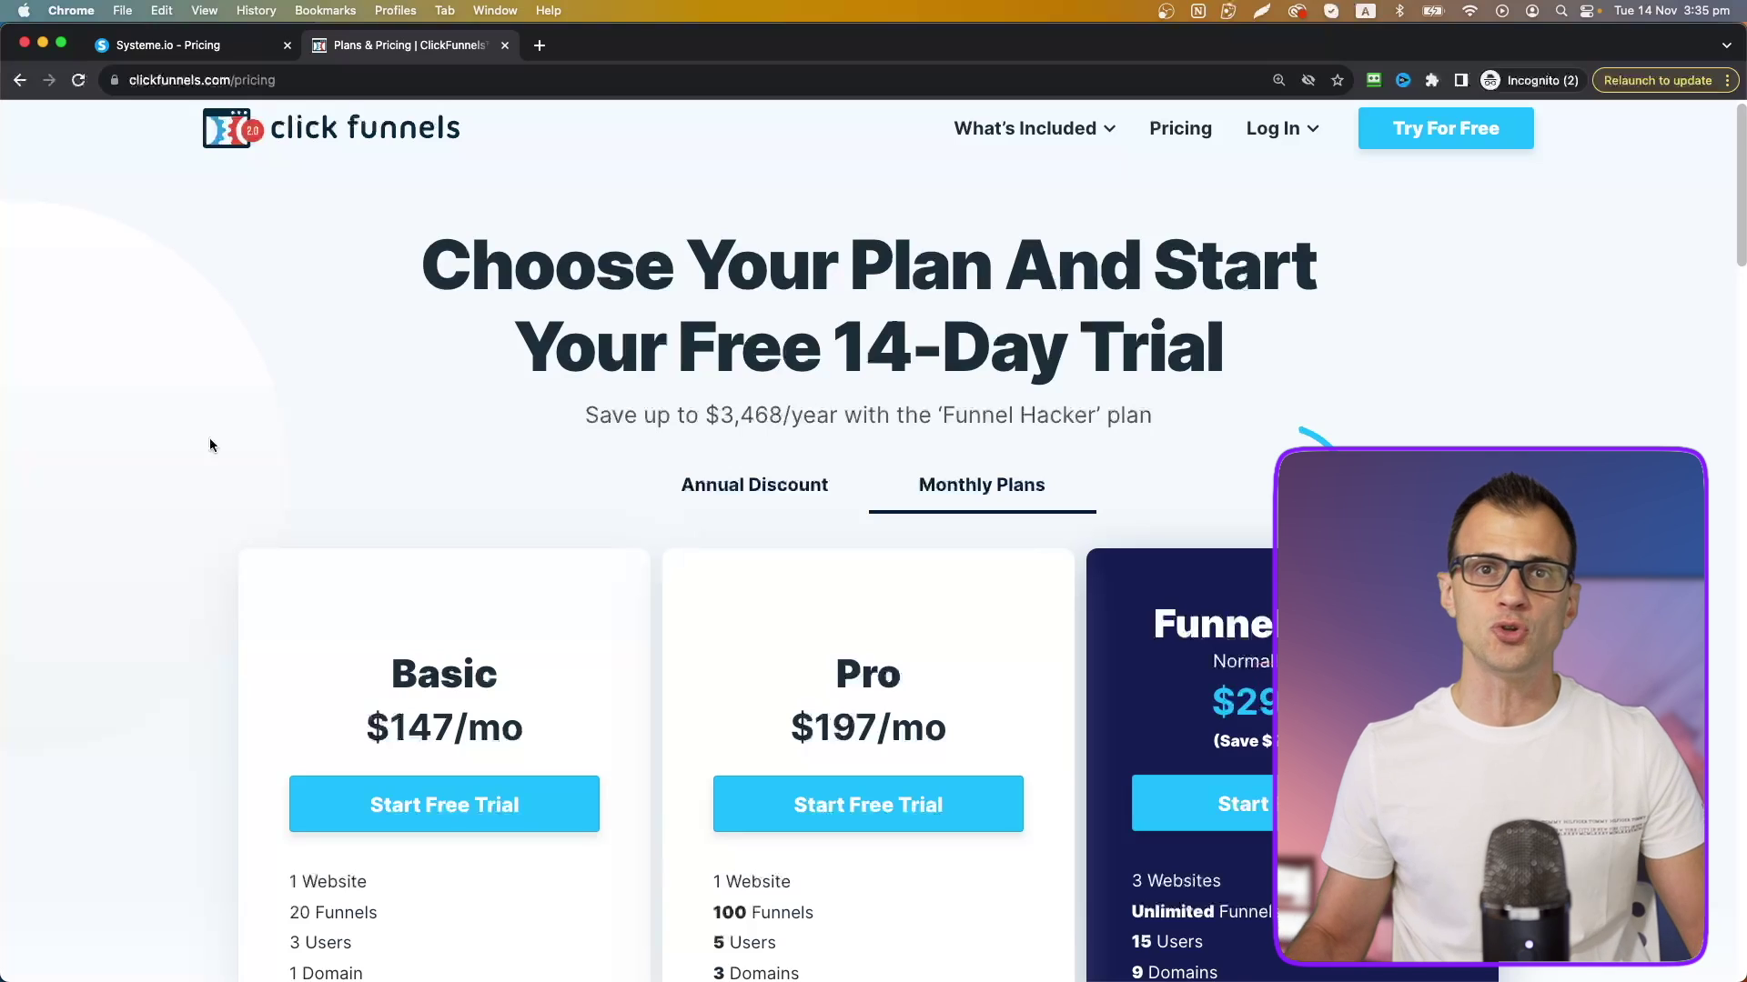
{"action": "scroll", "coordinate": [209, 441], "scroll_direction": "down", "scroll_amount": 5}
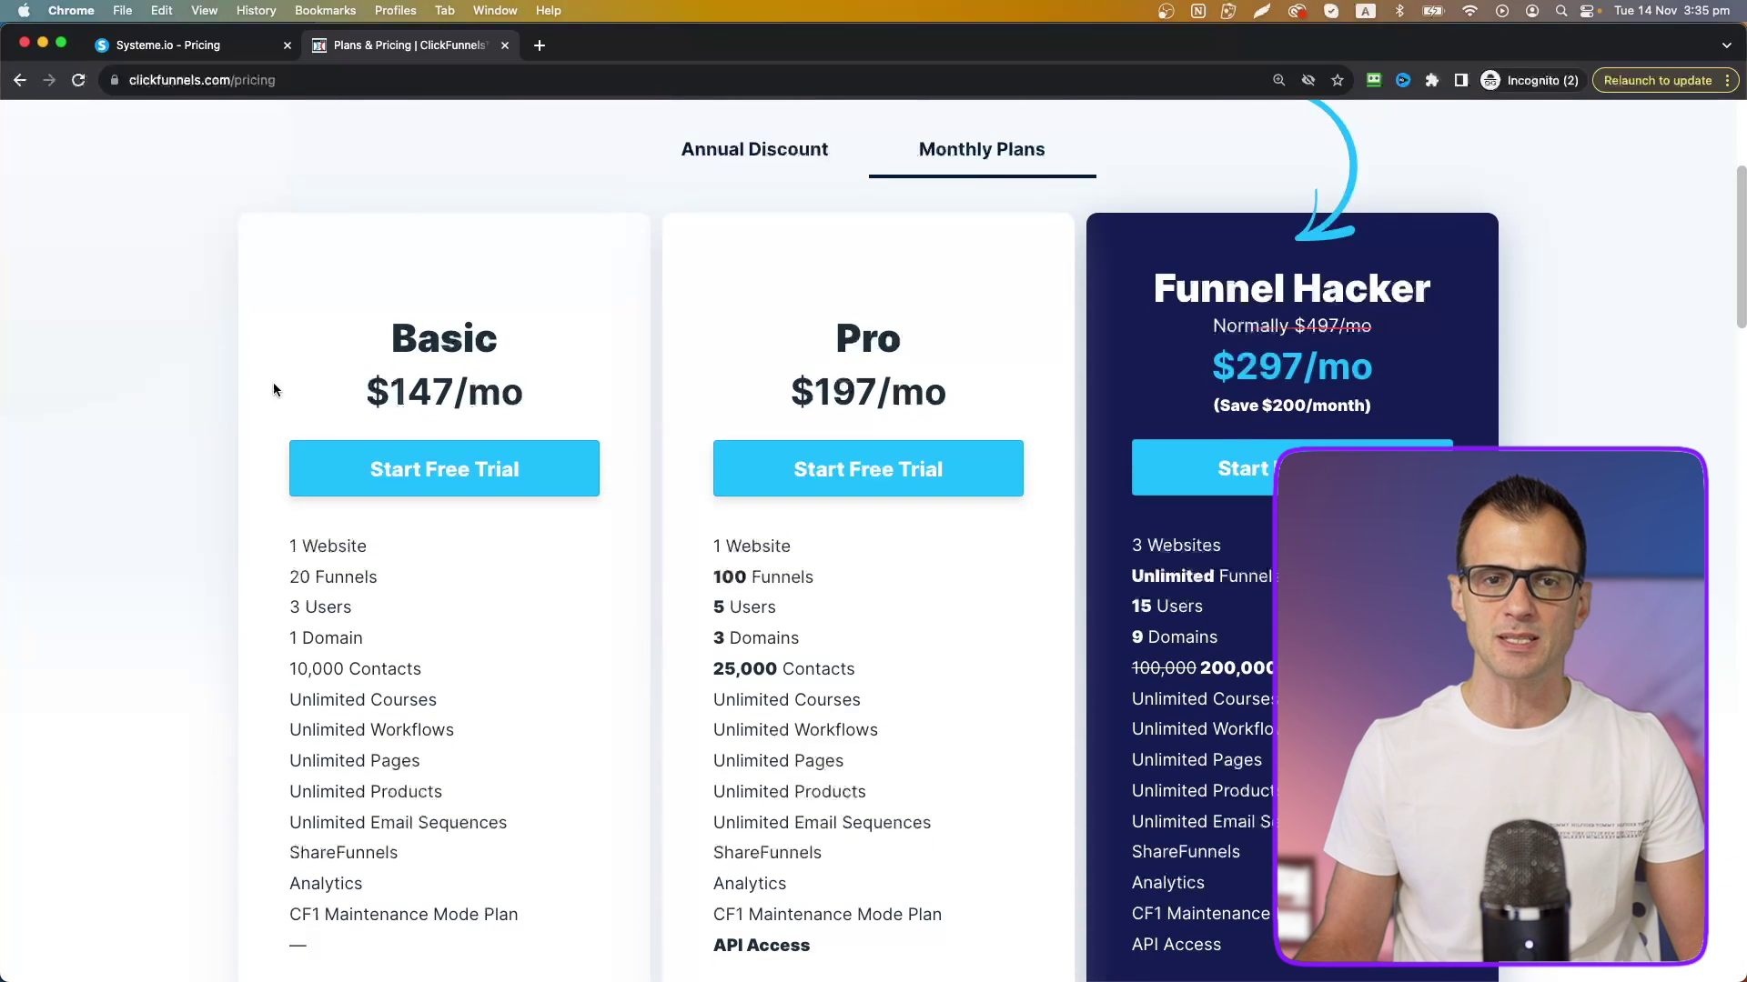
{"action": "mouse_move", "coordinate": [412, 334]}
{"action": "left_mouse_down"}
{"action": "mouse_move", "coordinate": [542, 406]}
{"action": "mouse_move", "coordinate": [386, 334]}
{"action": "left_mouse_up"}
{"action": "left_click", "coordinate": [548, 405]}
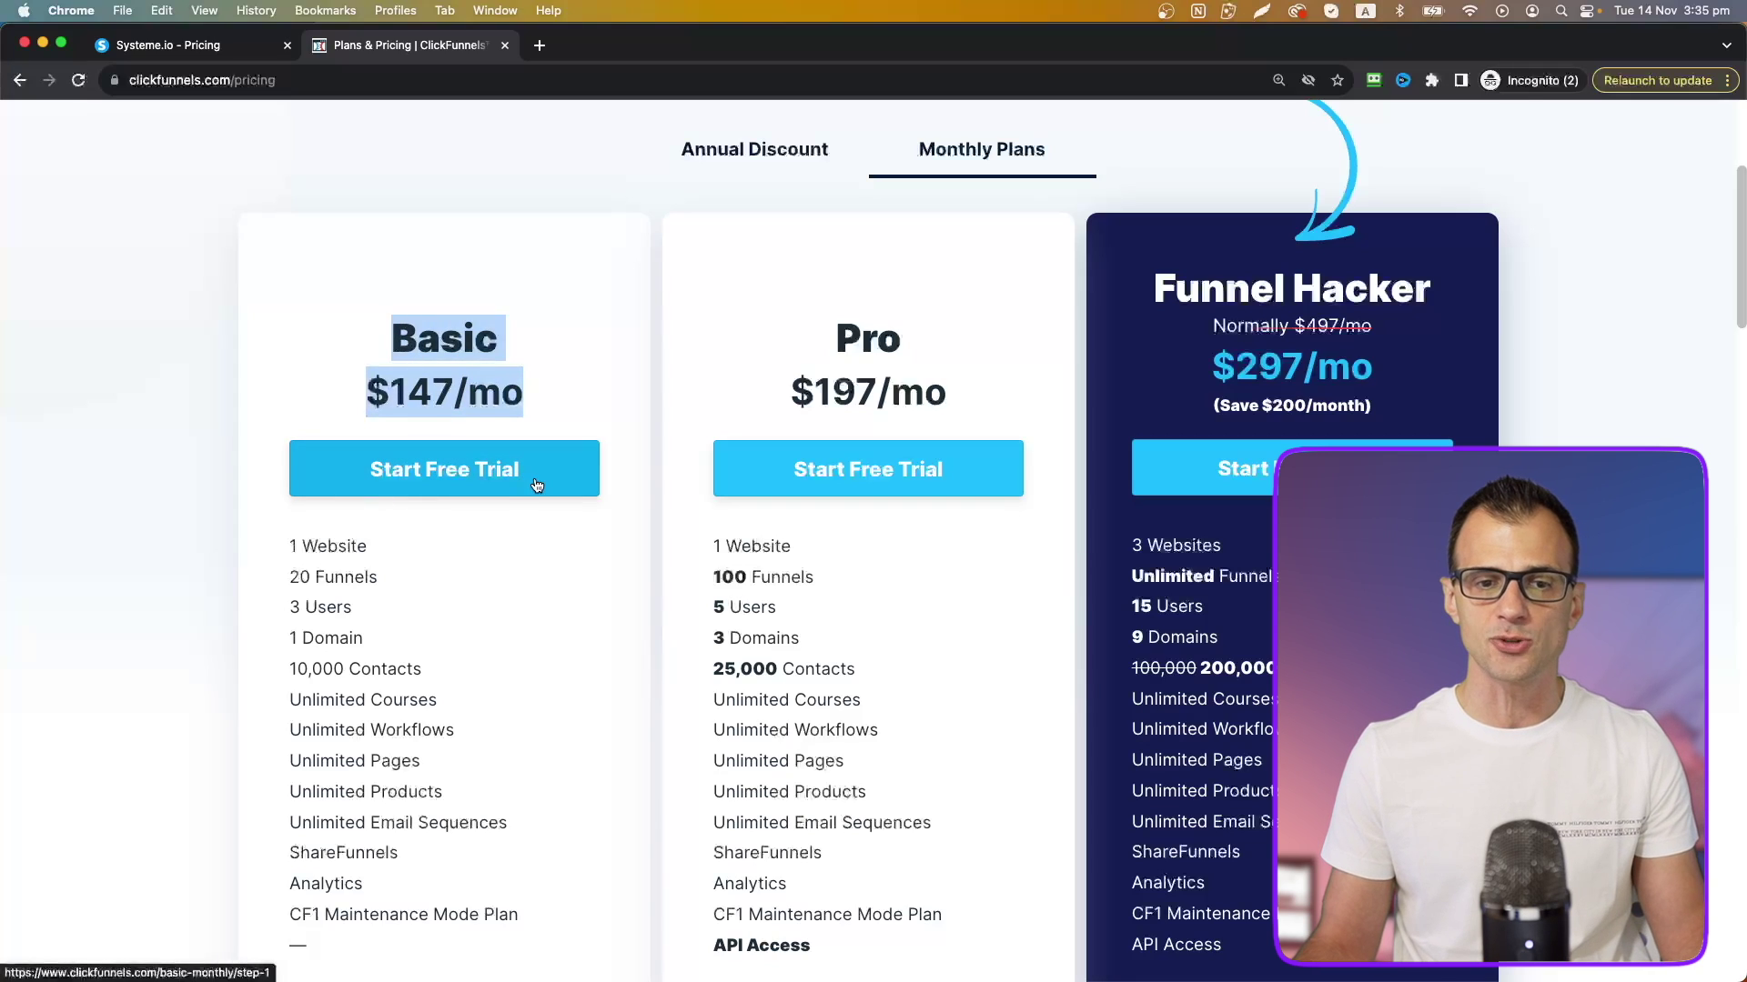
{"action": "scroll", "coordinate": [239, 531], "scroll_direction": "up", "scroll_amount": 3}
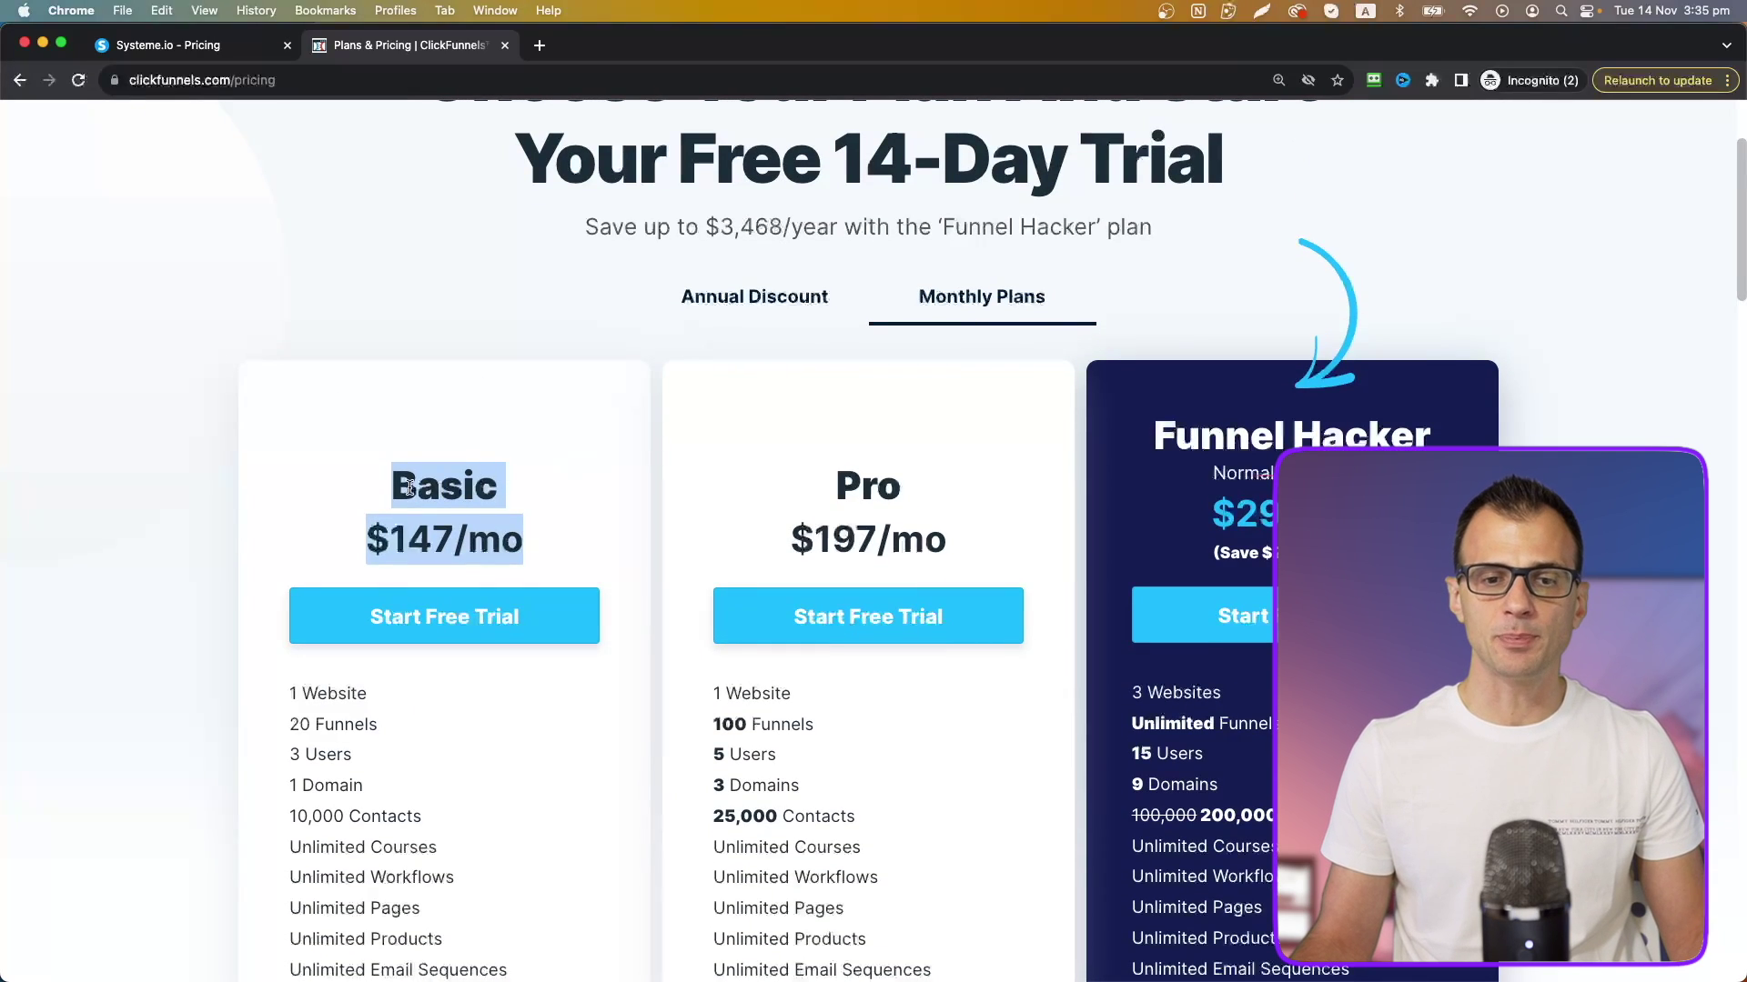
{"action": "left_click", "coordinate": [405, 499]}
{"action": "left_click_drag", "start_coordinate": [406, 498], "coordinate": [521, 548]}
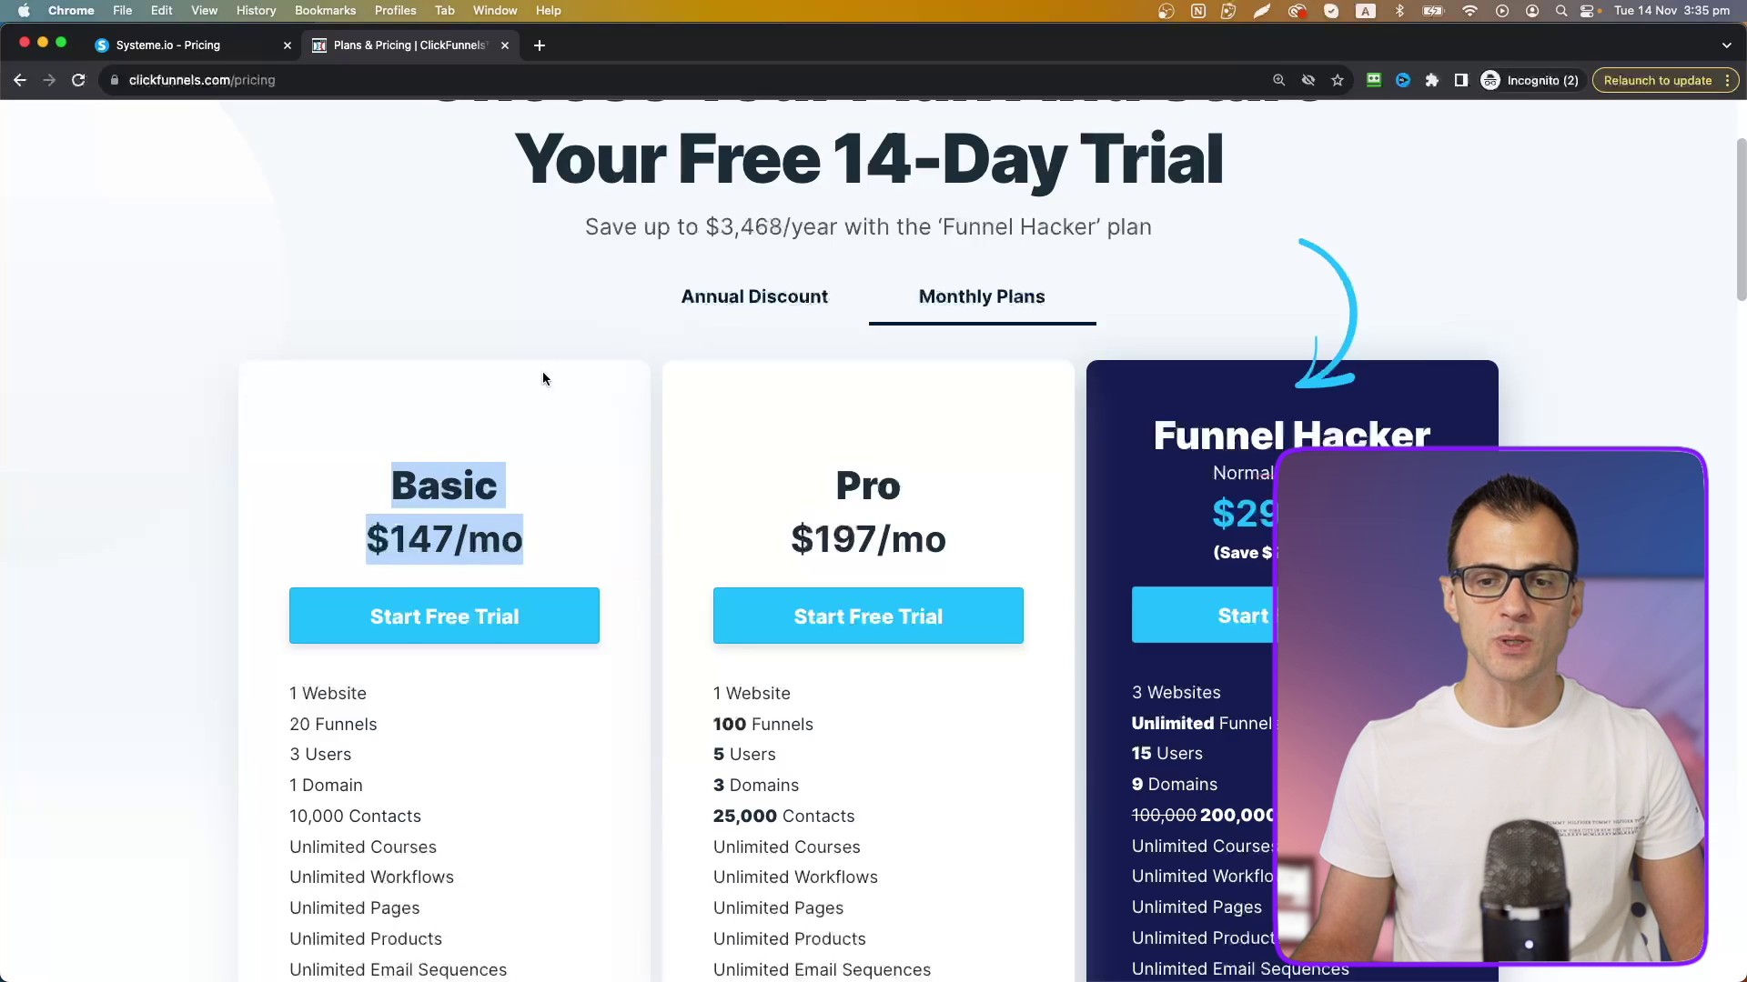
{"action": "left_click", "coordinate": [207, 53]}
{"action": "scroll", "coordinate": [138, 422], "scroll_direction": "down", "scroll_amount": 3}
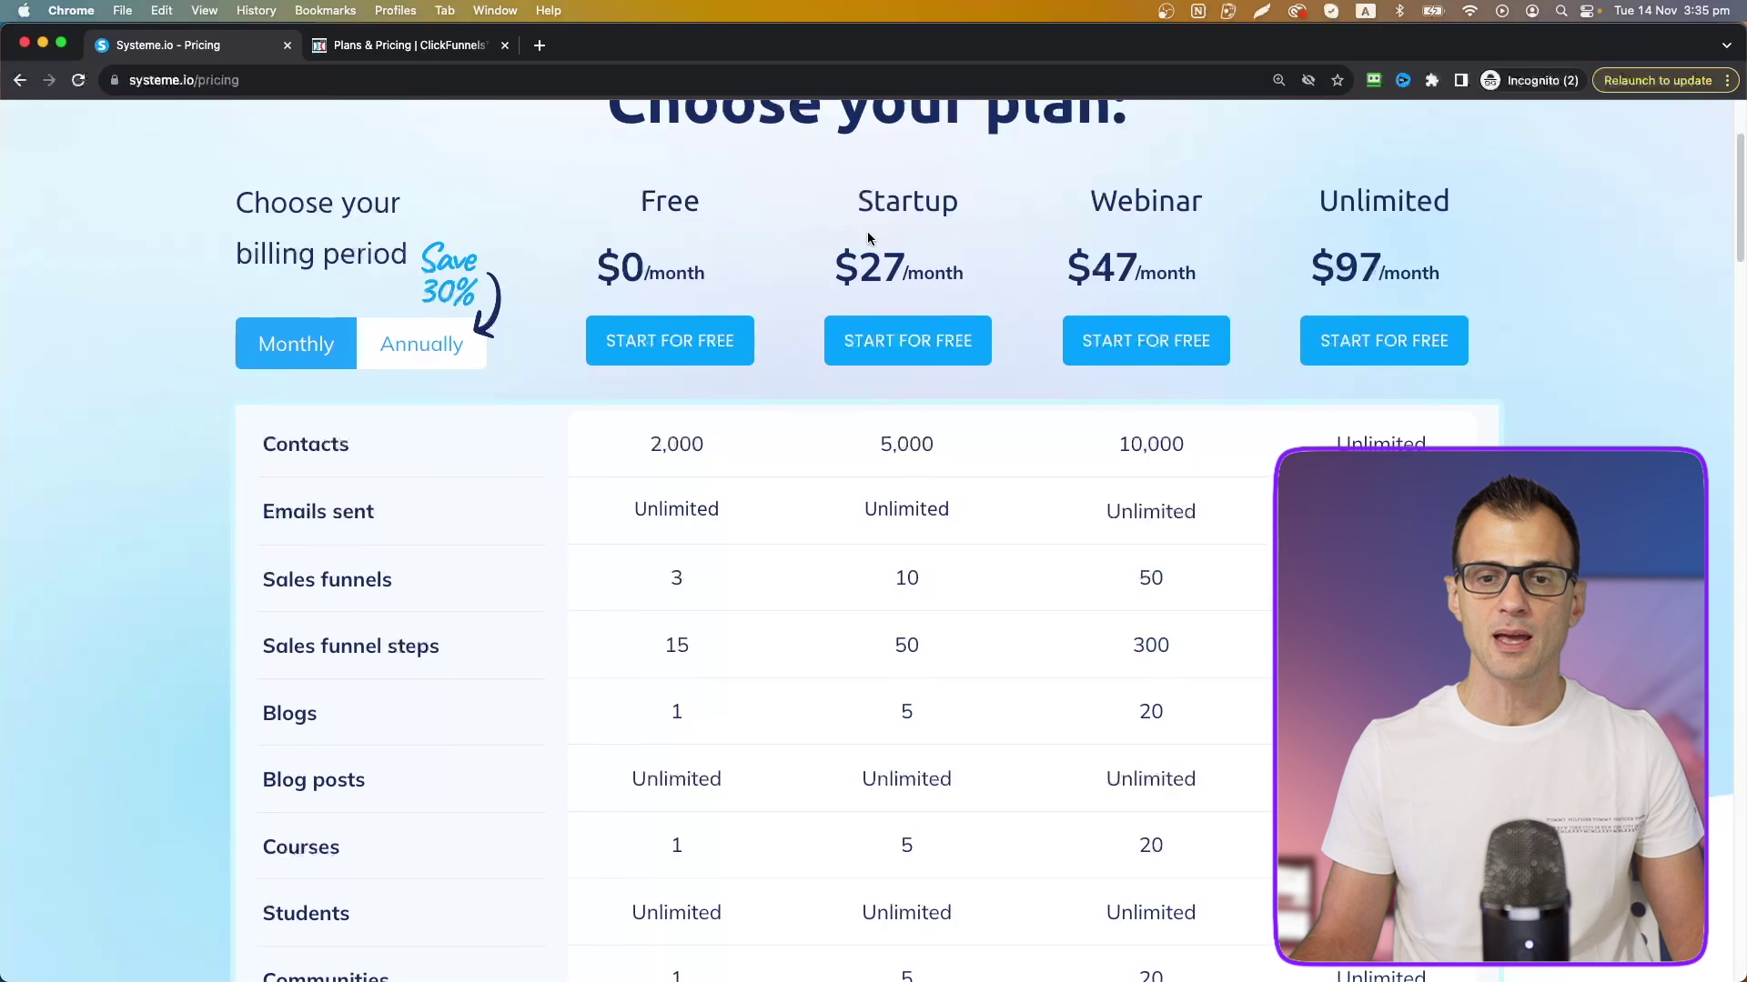
{"action": "scroll", "coordinate": [870, 452], "scroll_direction": "down", "scroll_amount": 1}
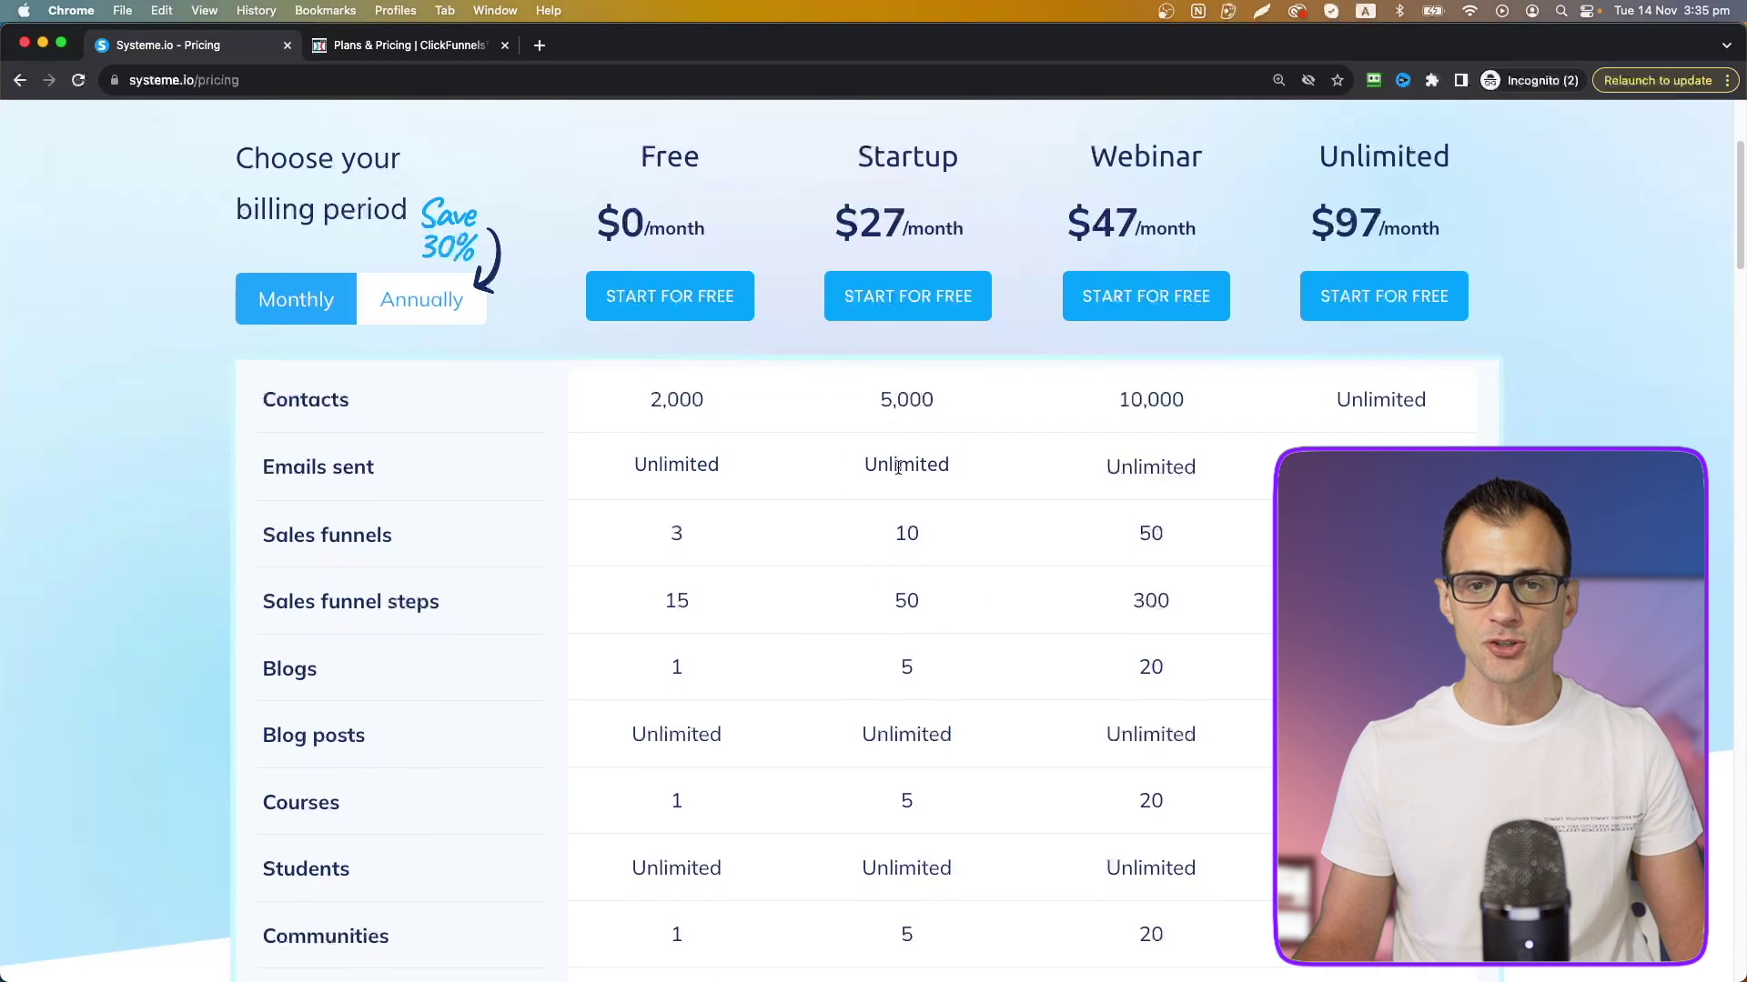
{"action": "scroll", "coordinate": [798, 333], "scroll_direction": "up", "scroll_amount": 5}
{"action": "scroll", "coordinate": [798, 333], "scroll_direction": "down", "scroll_amount": 2}
{"action": "scroll", "coordinate": [797, 326], "scroll_direction": "down", "scroll_amount": 4}
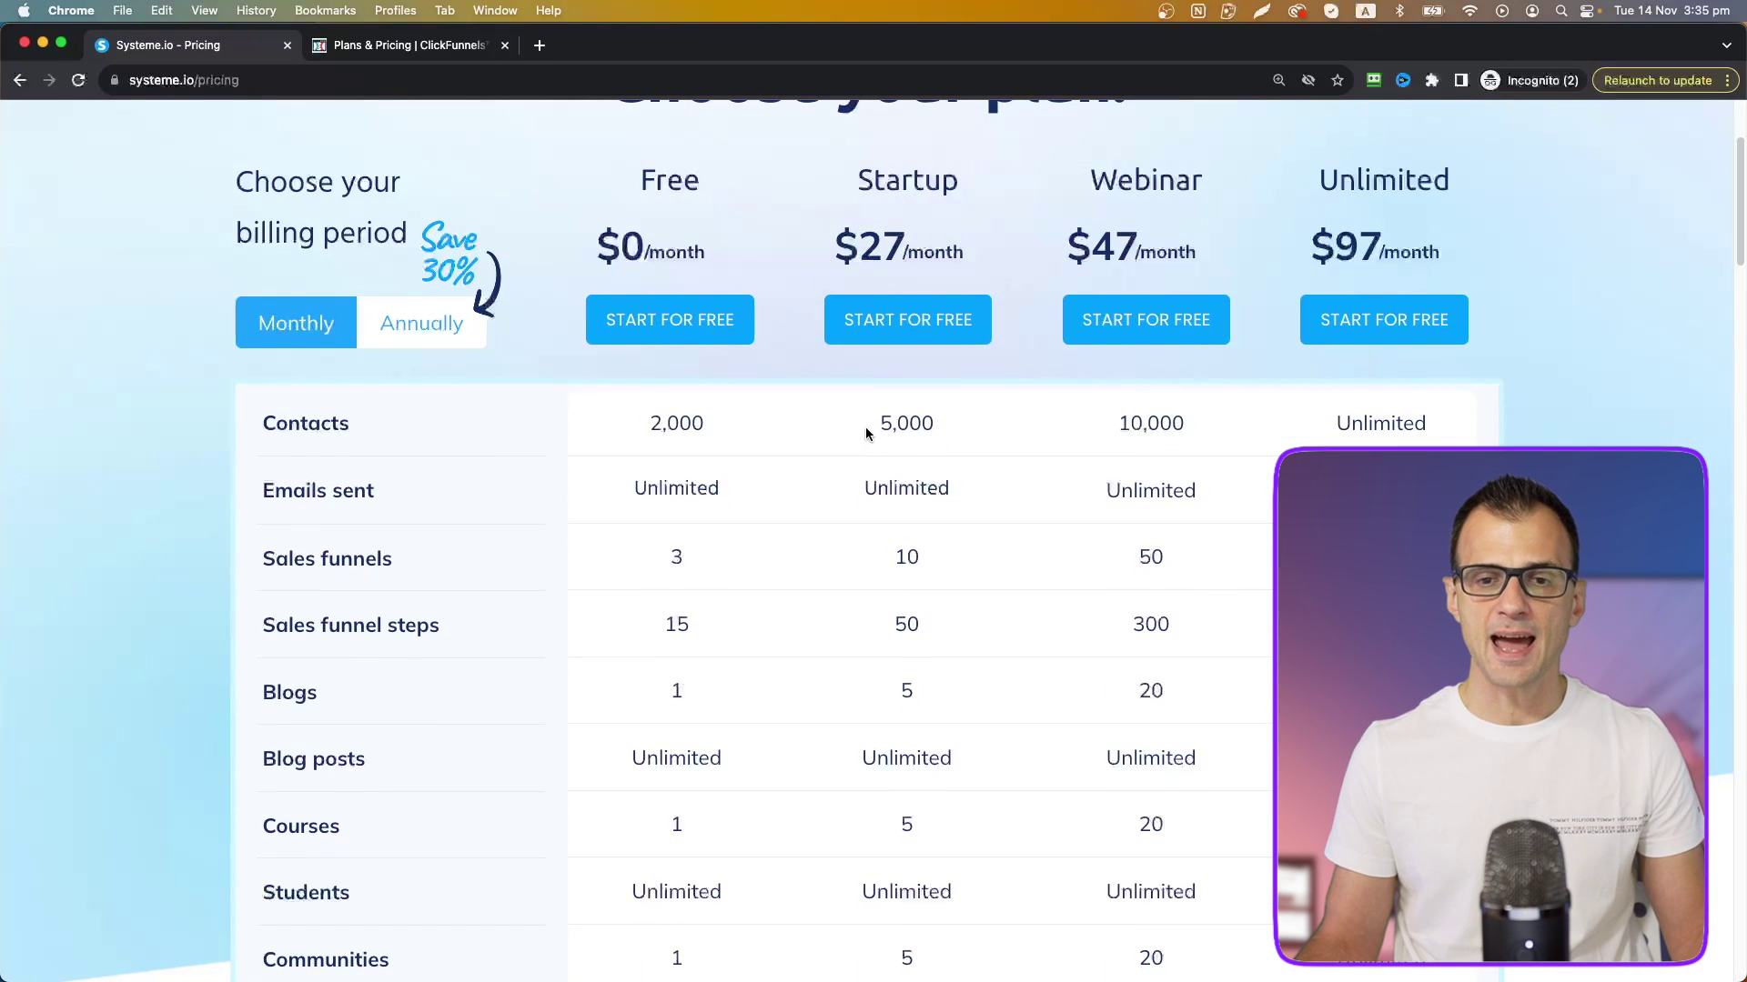
{"action": "left_click_drag", "start_coordinate": [865, 429], "coordinate": [1028, 693]}
{"action": "scroll", "coordinate": [1029, 673], "scroll_direction": "up", "scroll_amount": 5}
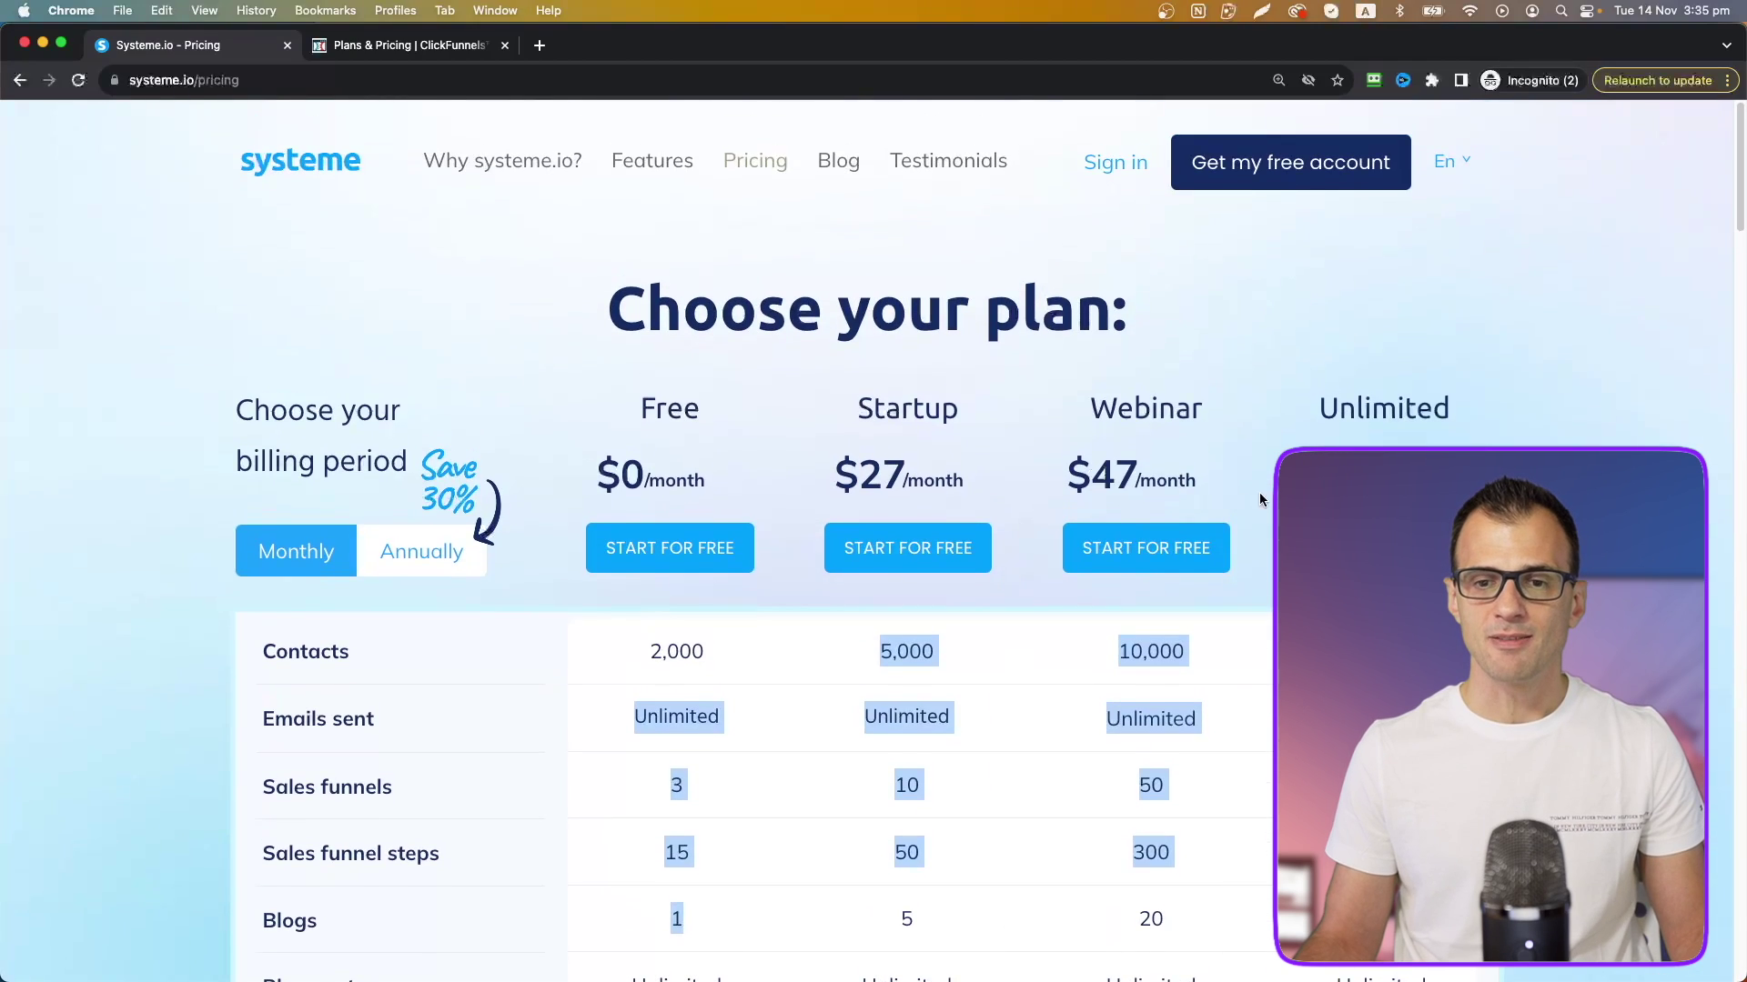
{"action": "scroll", "coordinate": [1256, 496], "scroll_direction": "down", "scroll_amount": 6}
{"action": "left_click_drag", "start_coordinate": [1301, 223], "coordinate": [1453, 222]}
{"action": "left_click_drag", "start_coordinate": [828, 229], "coordinate": [981, 235]}
{"action": "left_click", "coordinate": [405, 45]}
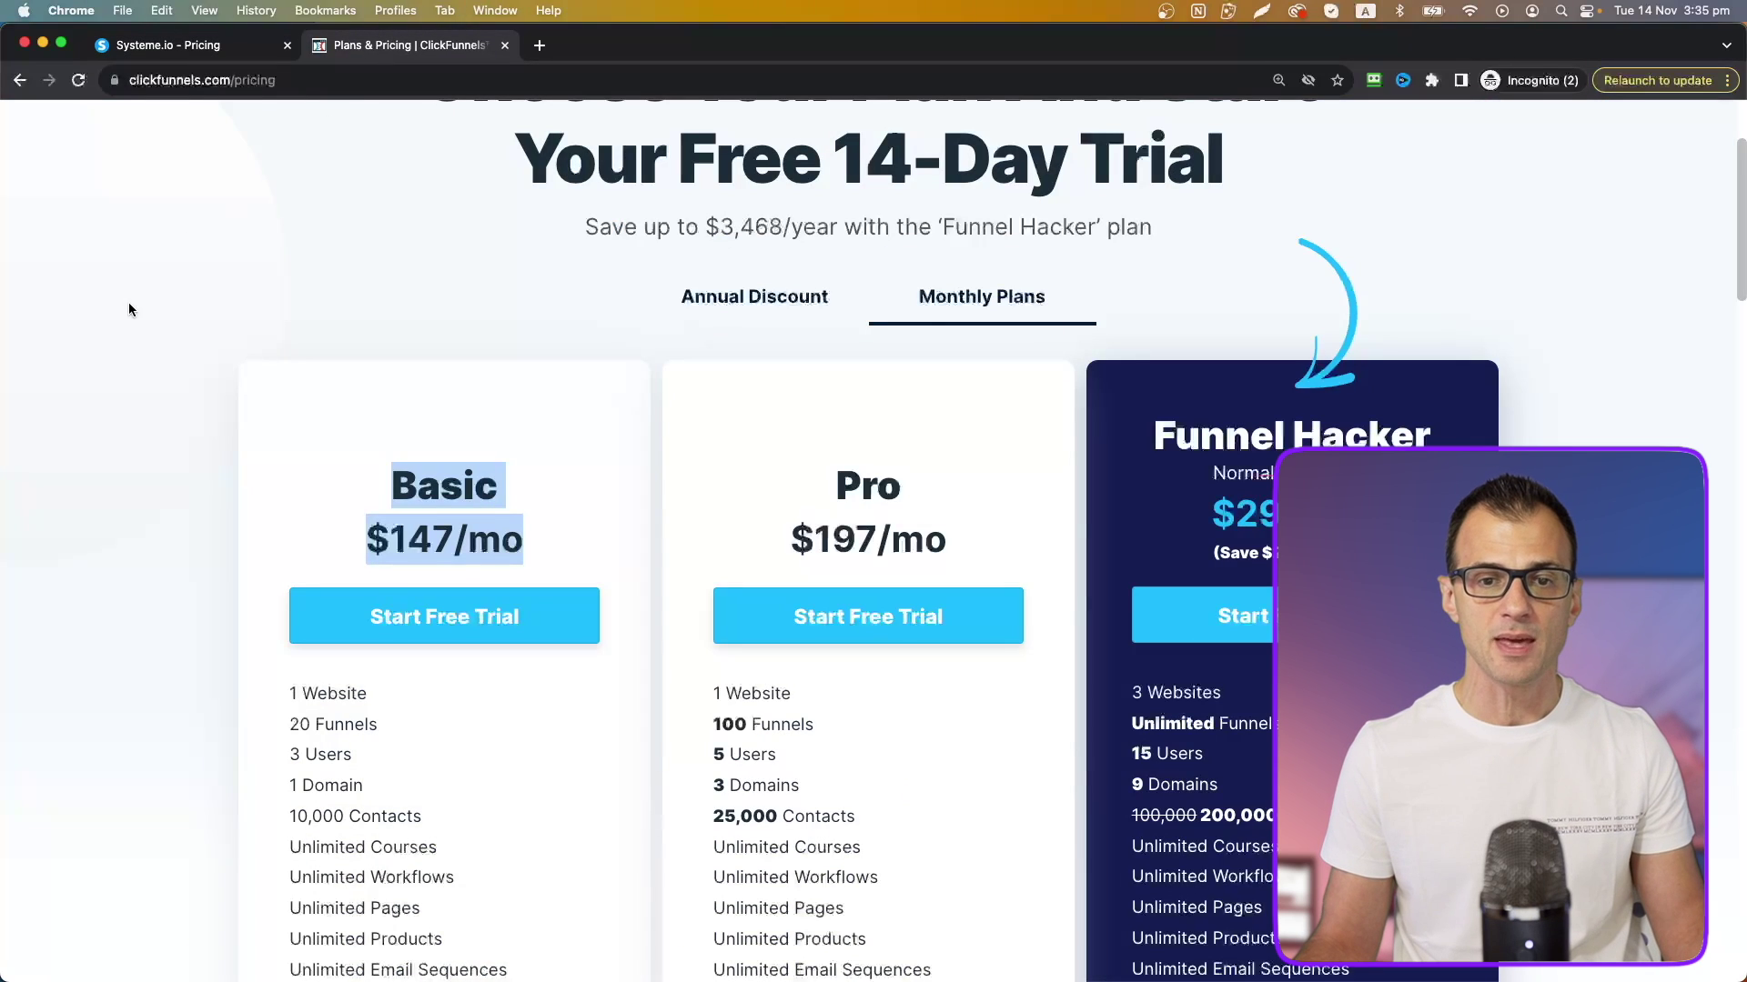
{"action": "scroll", "coordinate": [146, 328], "scroll_direction": "down", "scroll_amount": 2}
{"action": "left_click", "coordinate": [206, 342]}
{"action": "left_click_drag", "start_coordinate": [564, 346], "coordinate": [353, 294]}
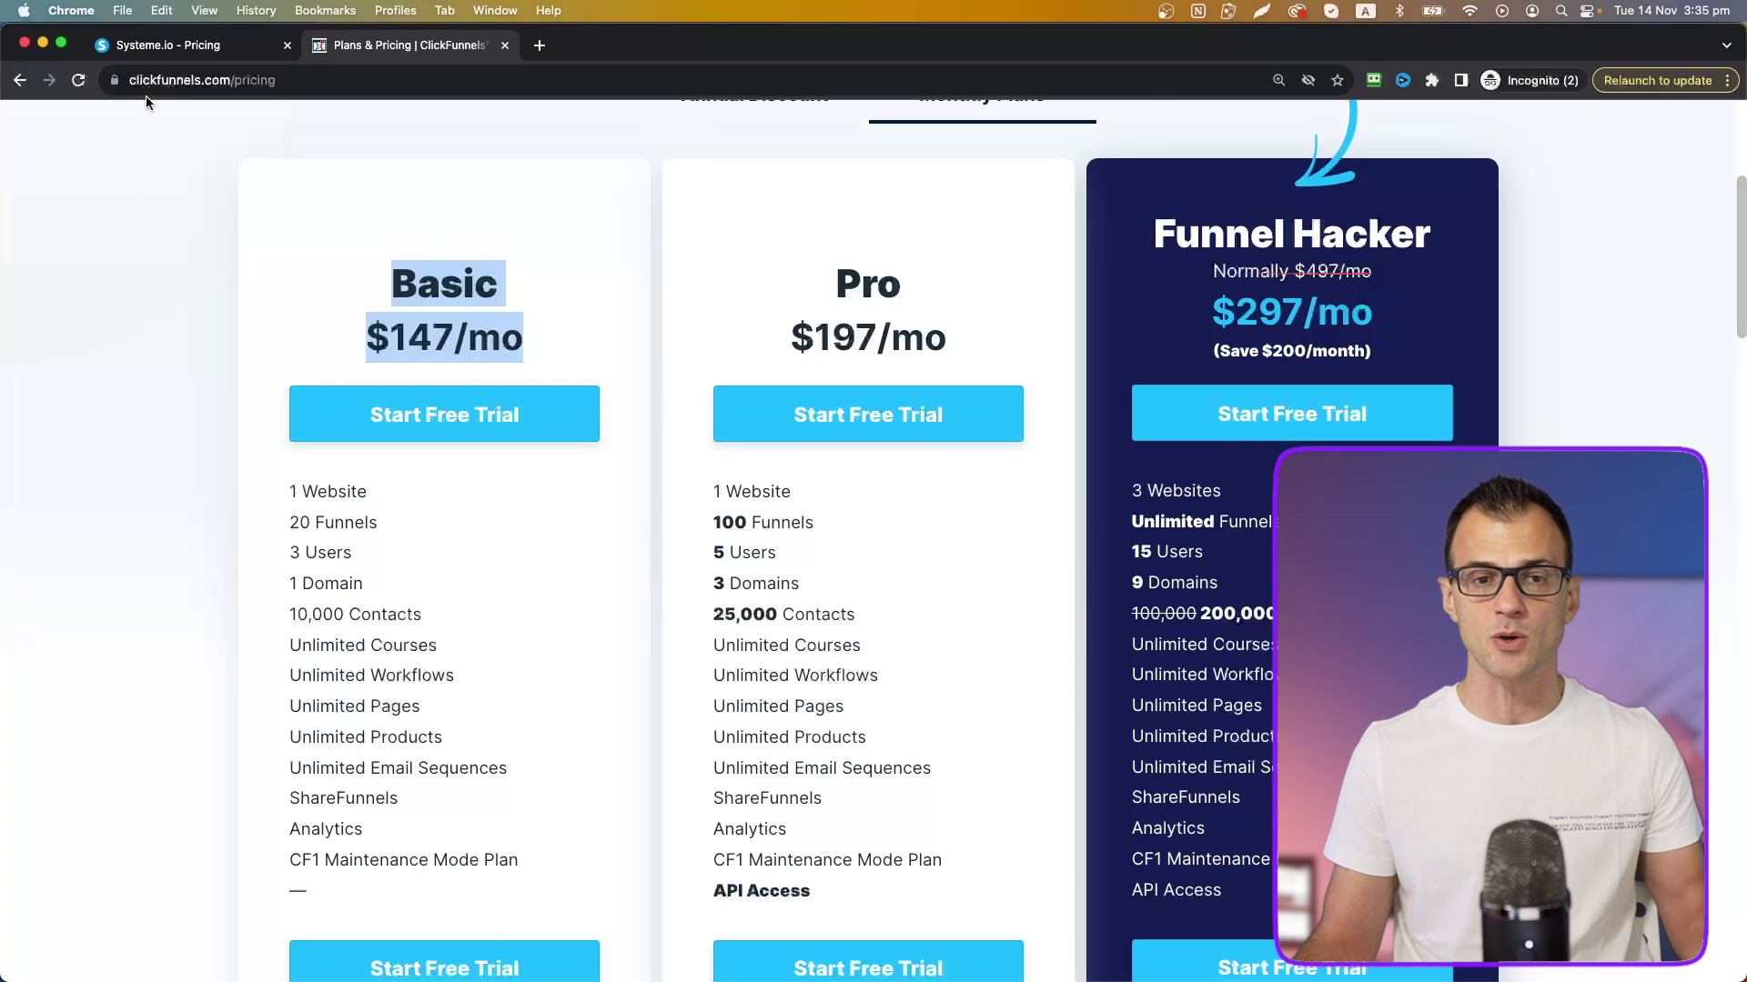
{"action": "left_click", "coordinate": [164, 44]}
{"action": "scroll", "coordinate": [193, 605], "scroll_direction": "down", "scroll_amount": 2}
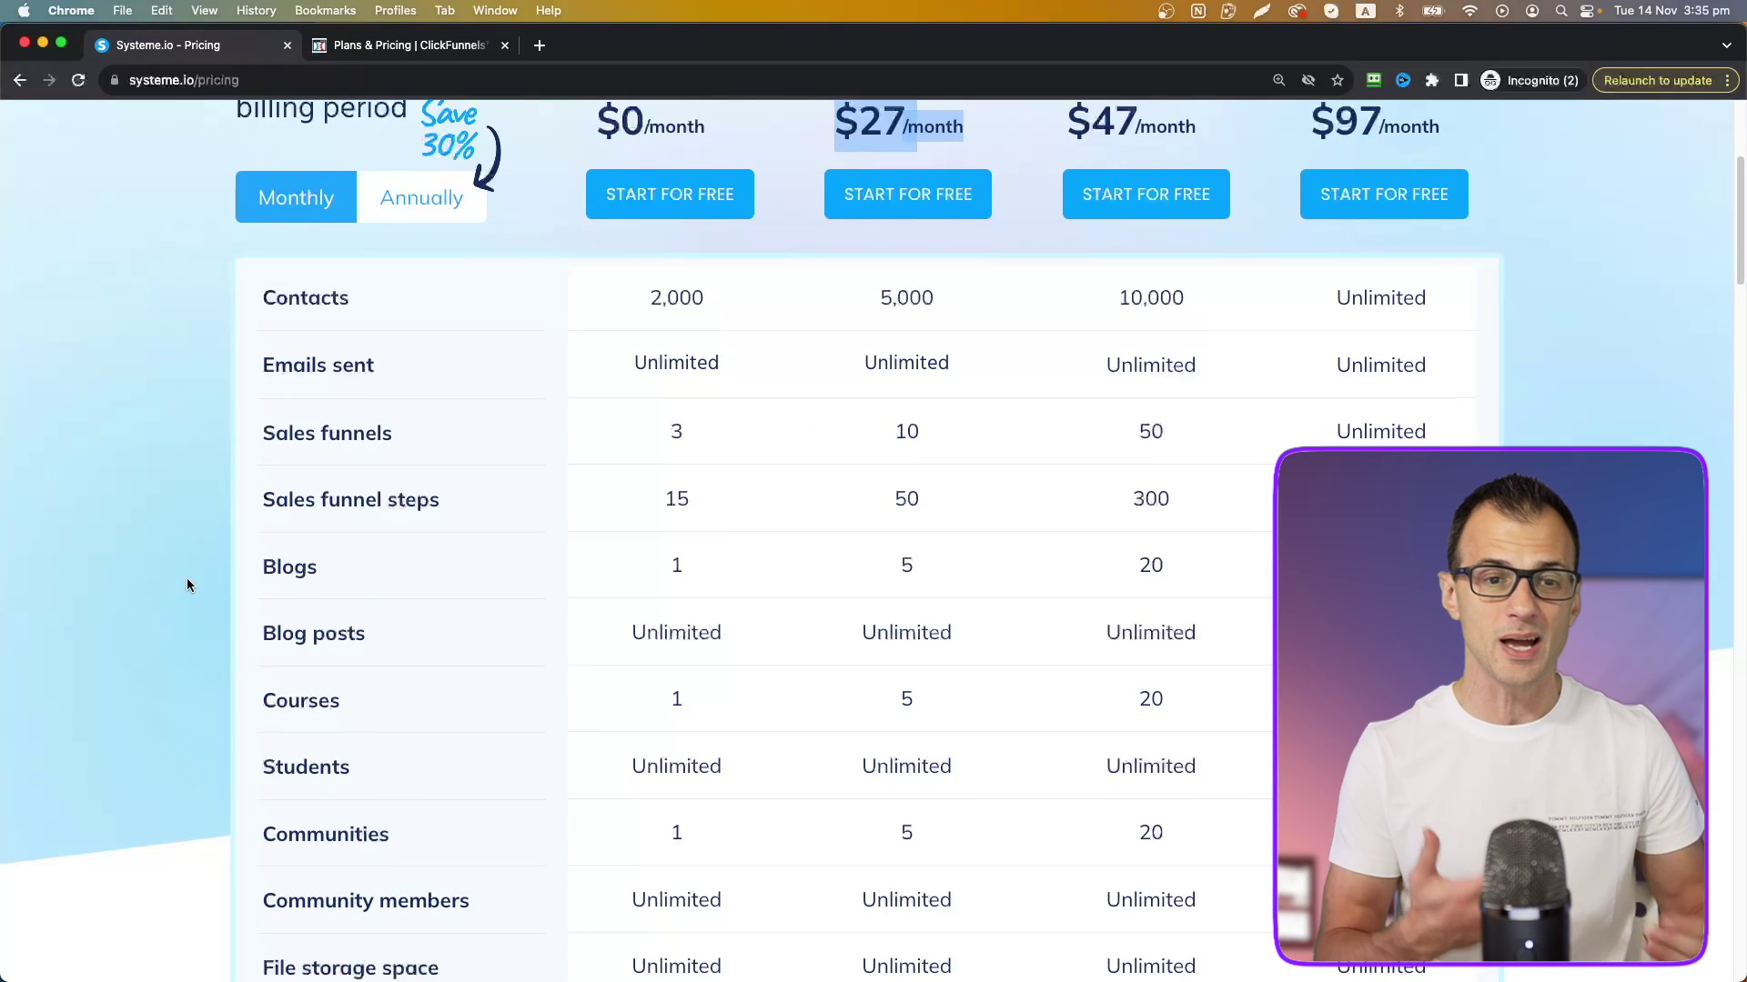